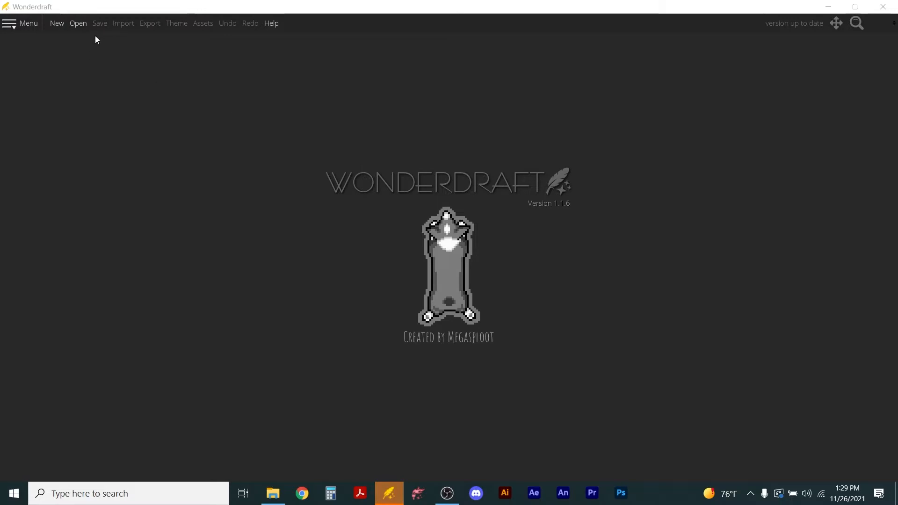
Open the saved map file continent.wonderdraft_map.
{"action": "left_click", "coordinate": [78, 24]}
{"action": "left_click", "coordinate": [237, 266]}
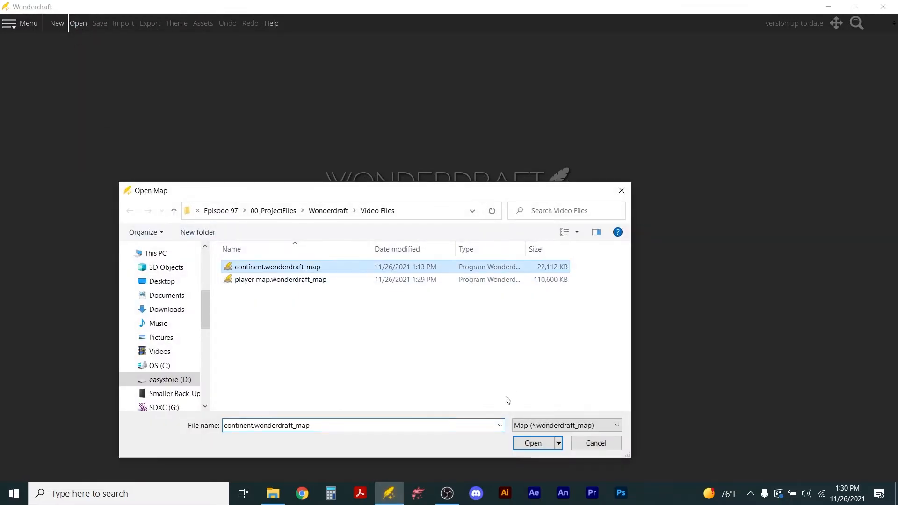
{"action": "left_click", "coordinate": [522, 445]}
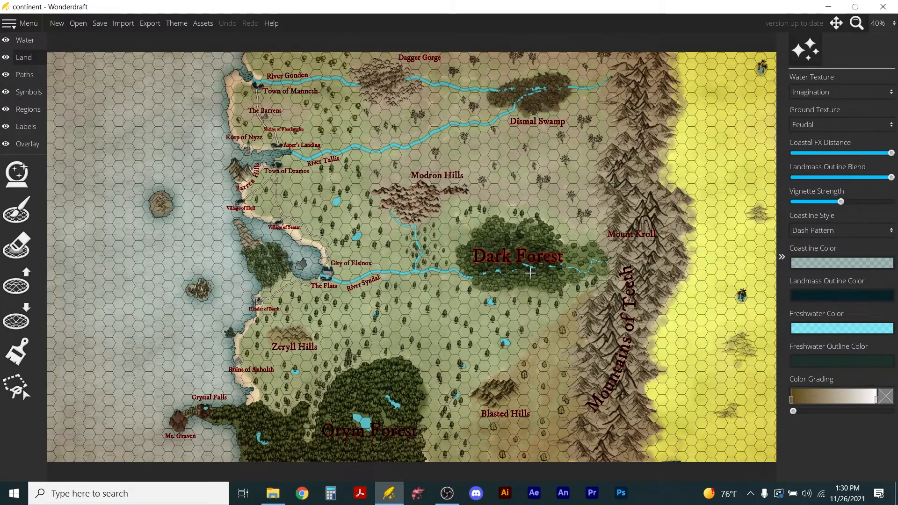
Examine the continent map, from the Dark Forest and Mountains of Teeth to the towns along the northwest coast.
{"action": "scroll", "coordinate": [537, 257], "scroll_direction": "up", "scroll_amount": 5}
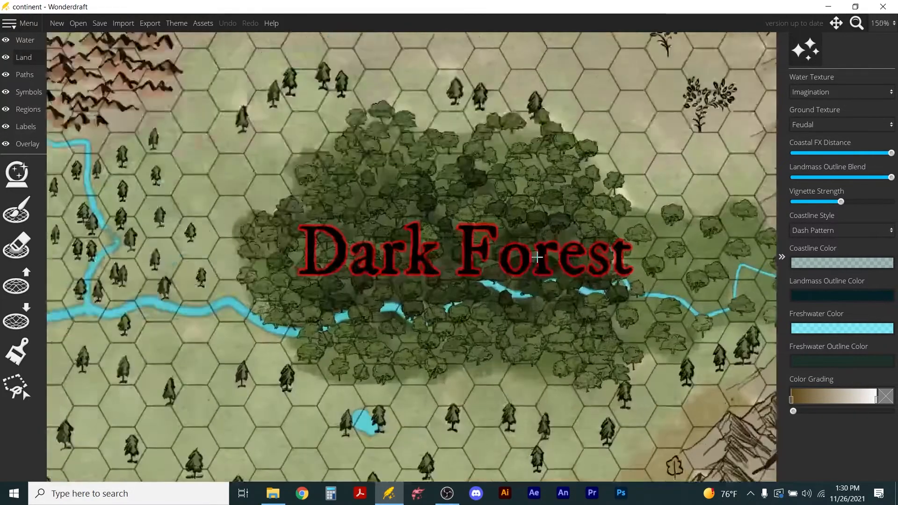
{"action": "scroll", "coordinate": [577, 236], "scroll_direction": "down", "scroll_amount": 5}
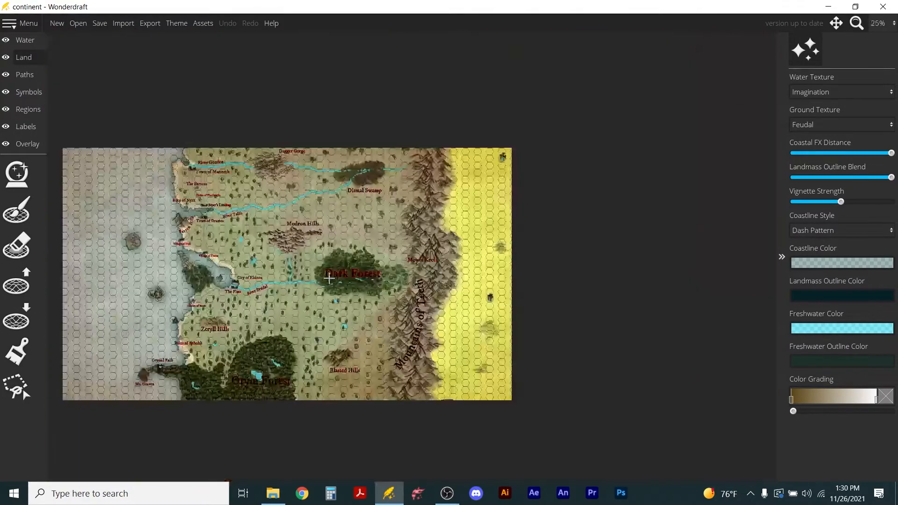
{"action": "scroll", "coordinate": [515, 273], "scroll_direction": "up", "scroll_amount": 3}
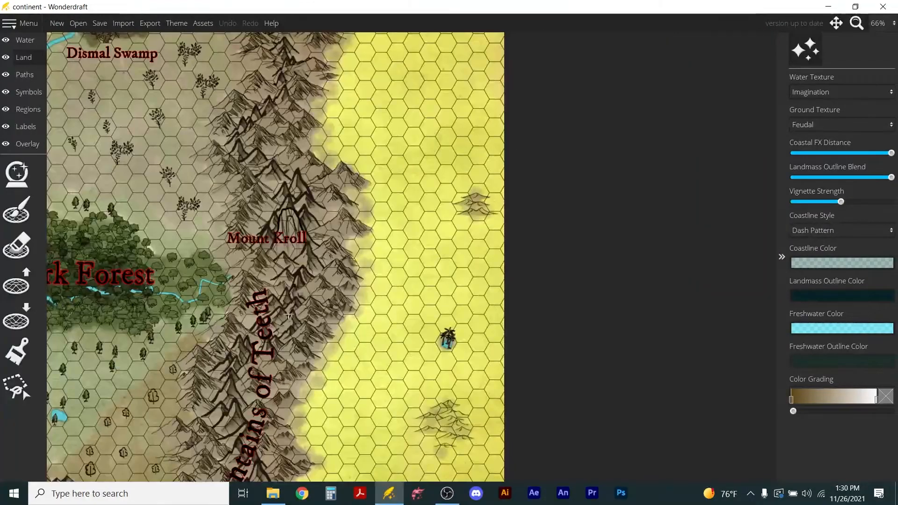
{"action": "scroll", "coordinate": [408, 292], "scroll_direction": "down", "scroll_amount": 3}
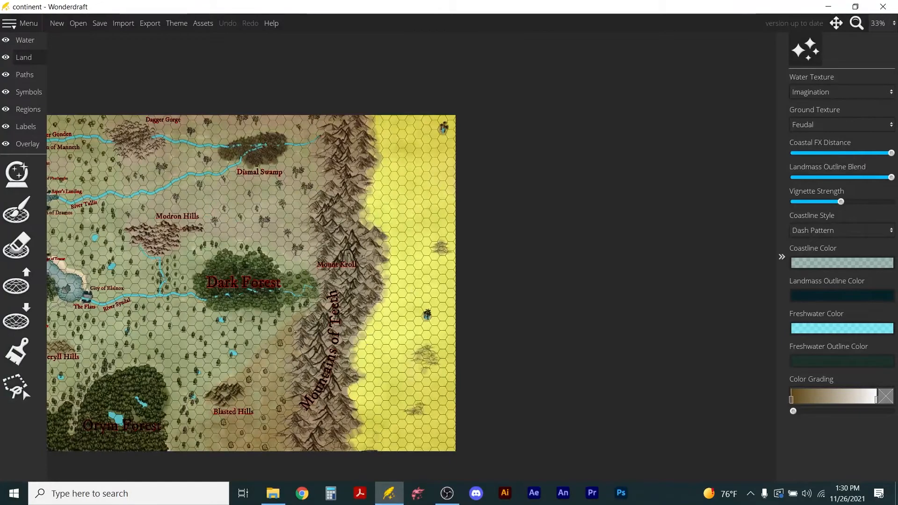
{"action": "left_click_drag", "start_coordinate": [265, 369], "coordinate": [501, 316]}
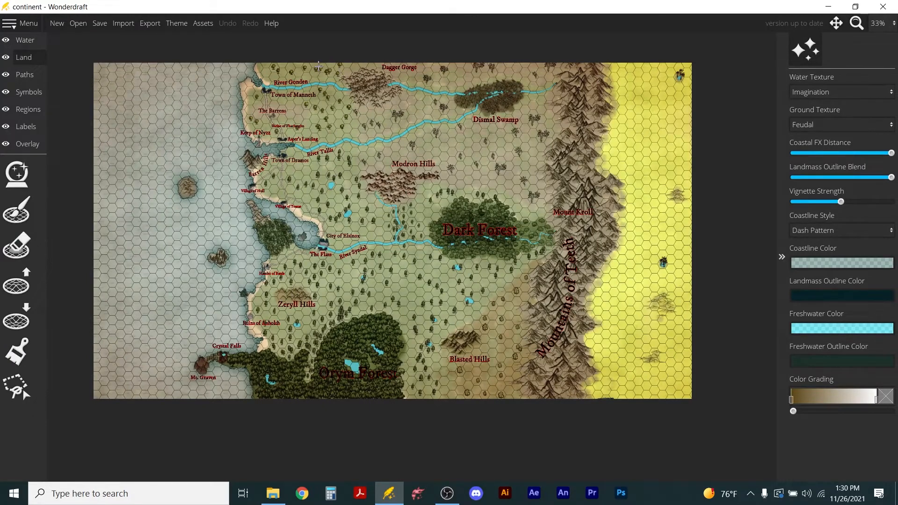
{"action": "scroll", "coordinate": [319, 67], "scroll_direction": "up", "scroll_amount": 5}
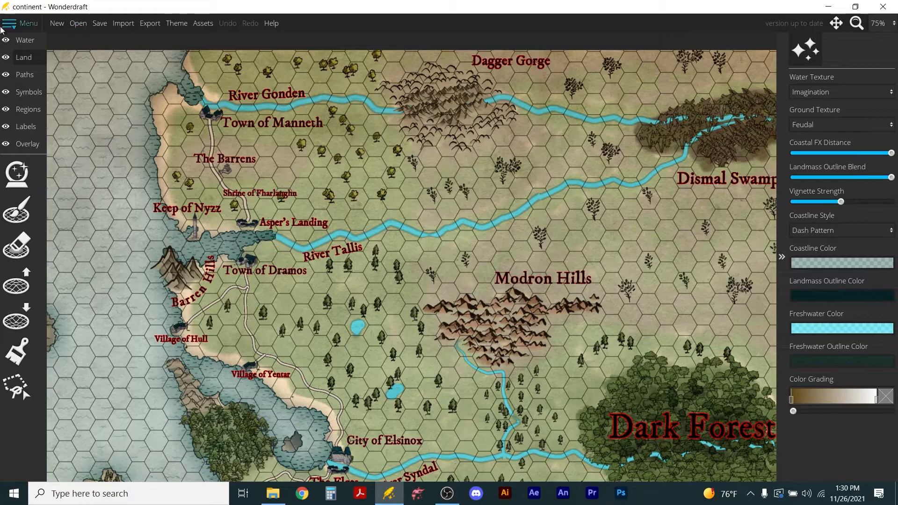
Open player map.wonderdraft_map and examine the coast from Town of Manneth down to Hamlet of Barth.
{"action": "left_click", "coordinate": [74, 23]}
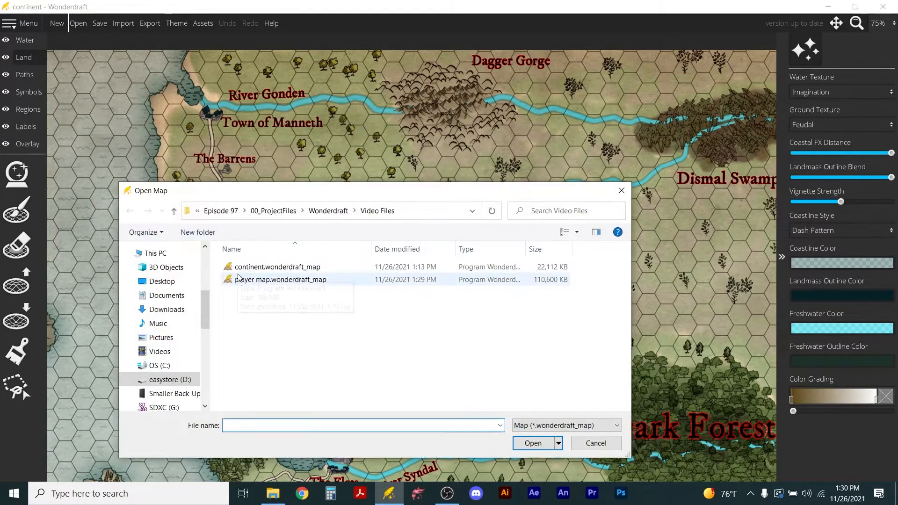
{"action": "left_click", "coordinate": [271, 279]}
{"action": "left_click", "coordinate": [534, 442]}
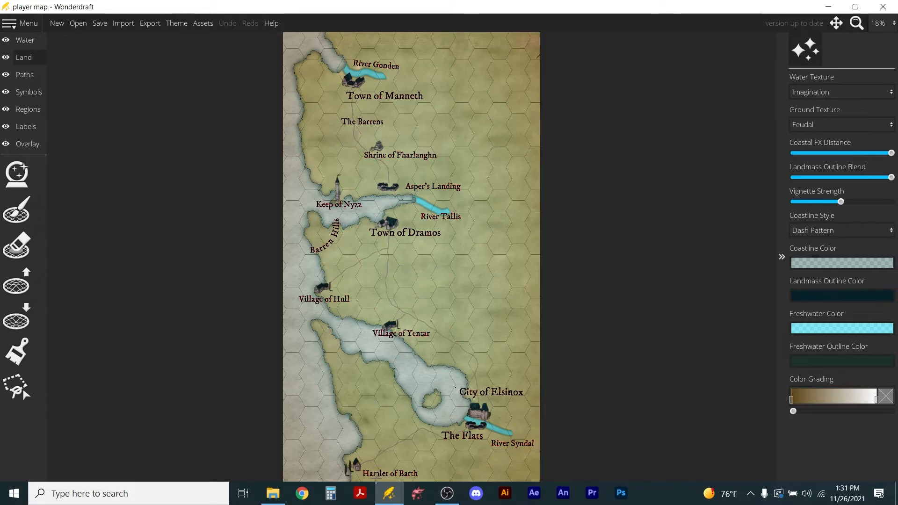
{"action": "scroll", "coordinate": [364, 471], "scroll_direction": "up", "scroll_amount": 3}
{"action": "left_click_drag", "start_coordinate": [370, 458], "coordinate": [395, 274]}
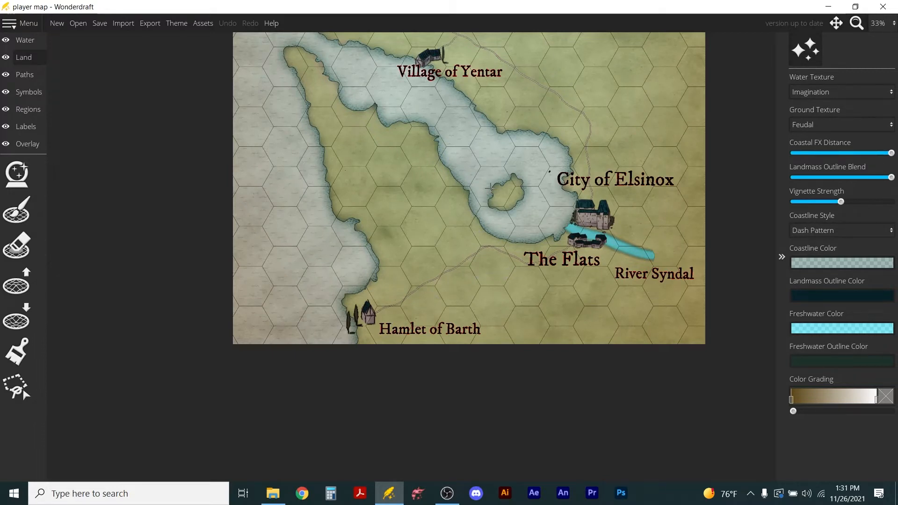
{"action": "scroll", "coordinate": [490, 187], "scroll_direction": "down", "scroll_amount": 3}
{"action": "left_click_drag", "start_coordinate": [497, 122], "coordinate": [430, 293]}
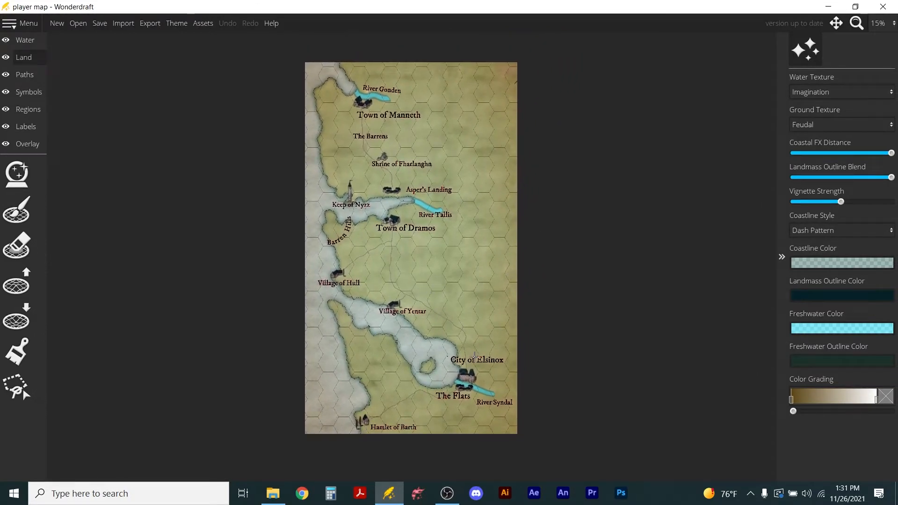
Switch back to the continent.wonderdraft_map file.
{"action": "left_click", "coordinate": [75, 25]}
{"action": "left_click", "coordinate": [265, 267]}
{"action": "left_click", "coordinate": [521, 444]}
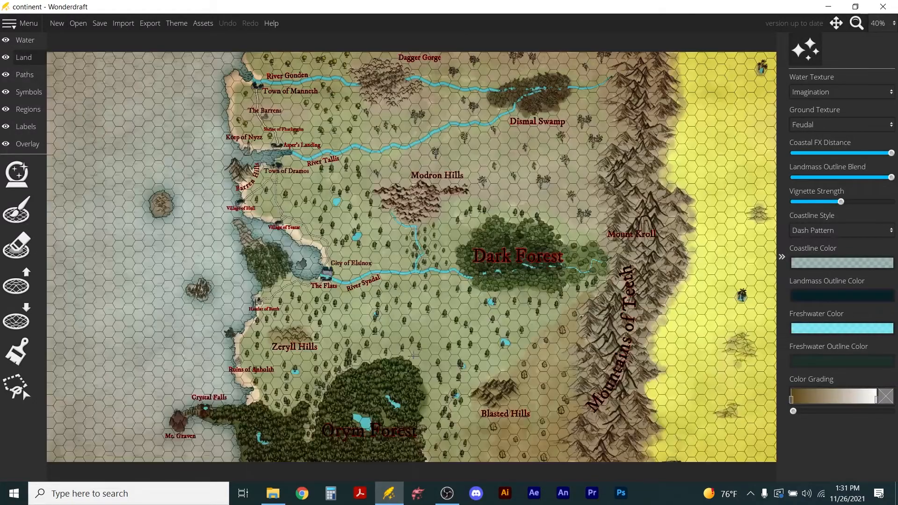
Examine the southwest coast around Crystal Falls and the small wooded peninsula between Ruins of Anholth and Hamlet of Barth.
{"action": "scroll", "coordinate": [180, 431], "scroll_direction": "up", "scroll_amount": 5}
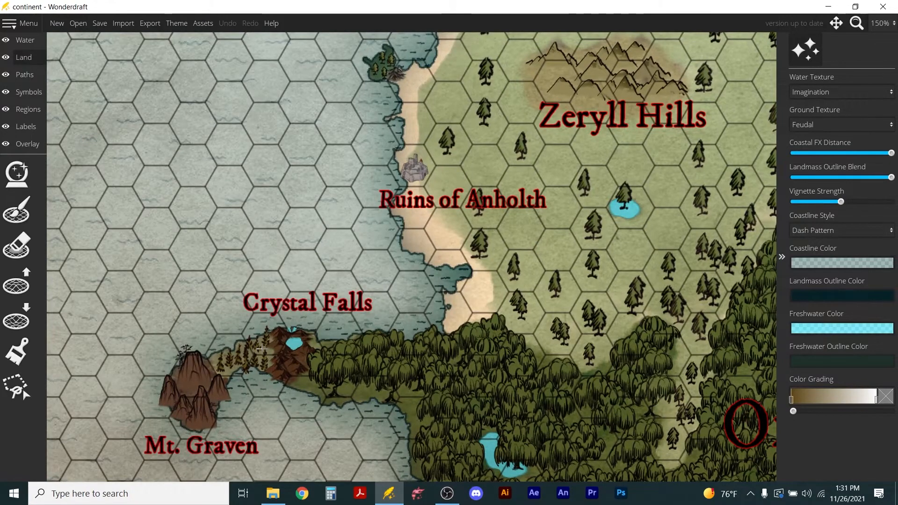
{"action": "scroll", "coordinate": [231, 349], "scroll_direction": "up", "scroll_amount": 2}
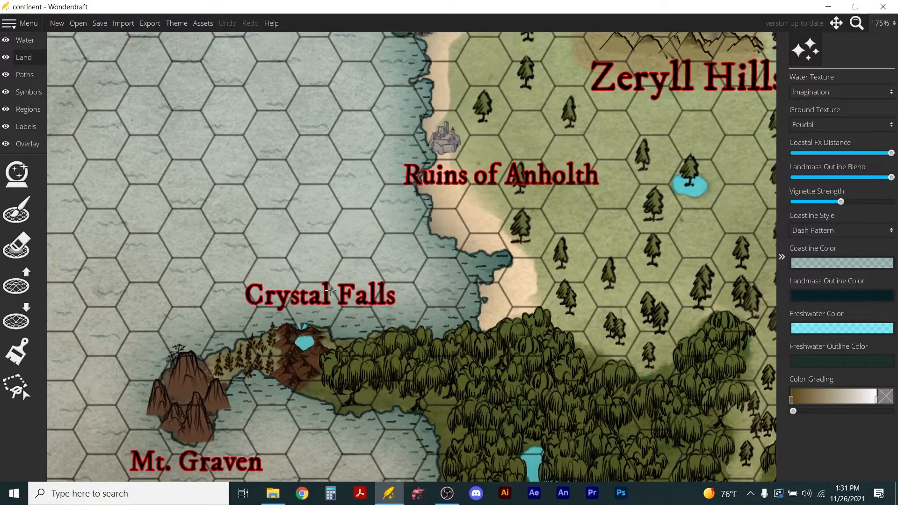
{"action": "left_click_drag", "start_coordinate": [463, 169], "coordinate": [436, 348]}
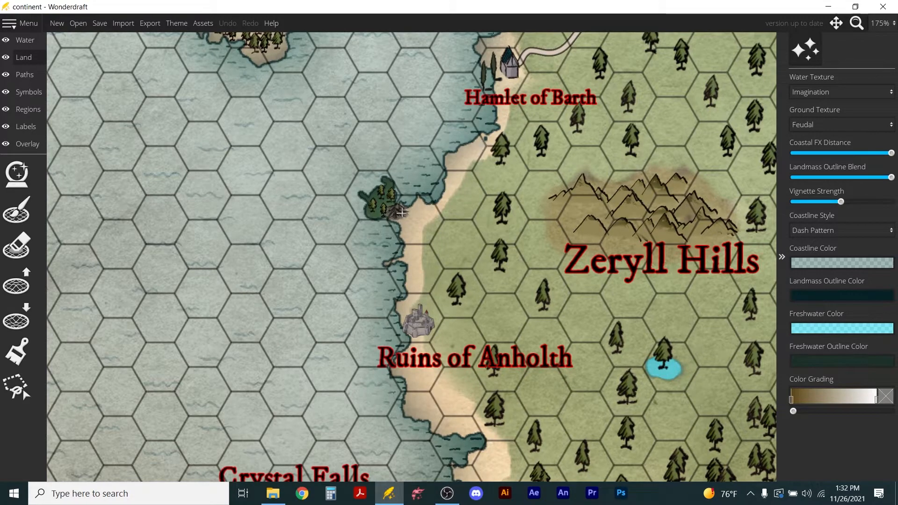
{"action": "scroll", "coordinate": [424, 209], "scroll_direction": "up", "scroll_amount": 6}
{"action": "scroll", "coordinate": [203, 123], "scroll_direction": "up", "scroll_amount": 2}
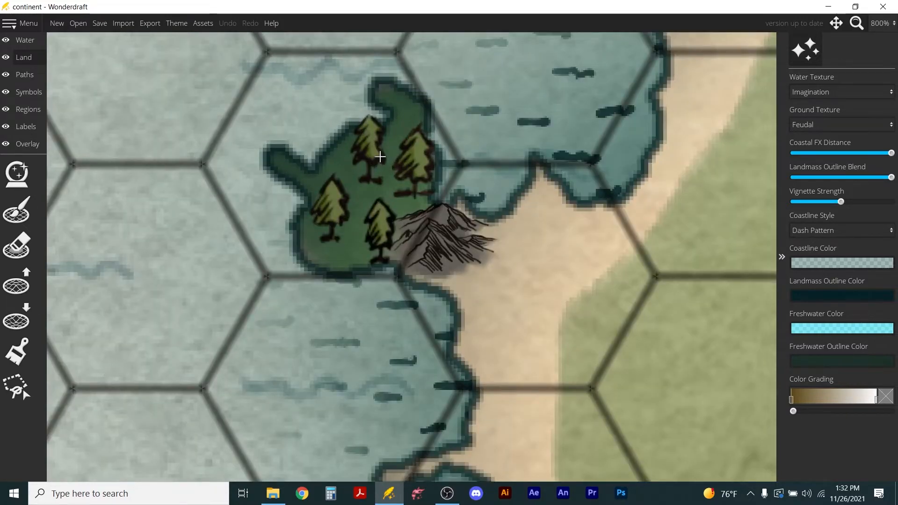
{"action": "left_click_drag", "start_coordinate": [410, 167], "coordinate": [483, 243]}
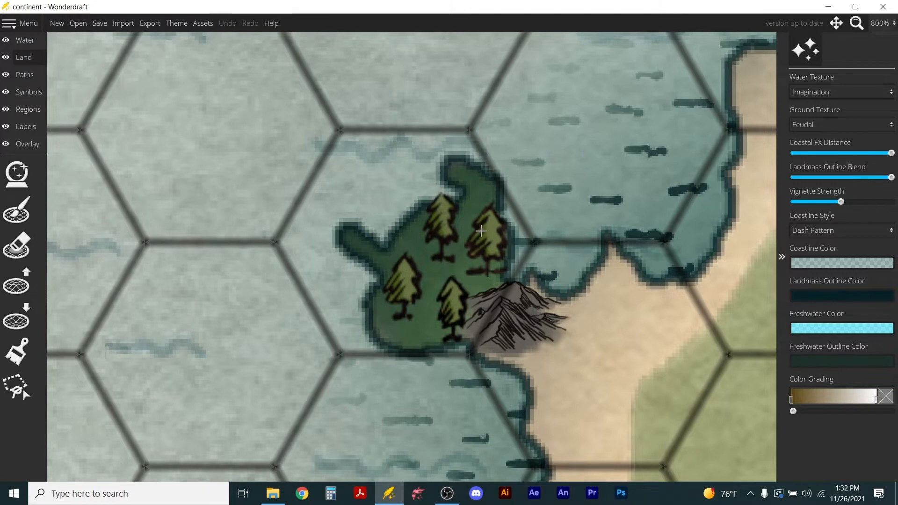
{"action": "scroll", "coordinate": [483, 228], "scroll_direction": "down", "scroll_amount": 5}
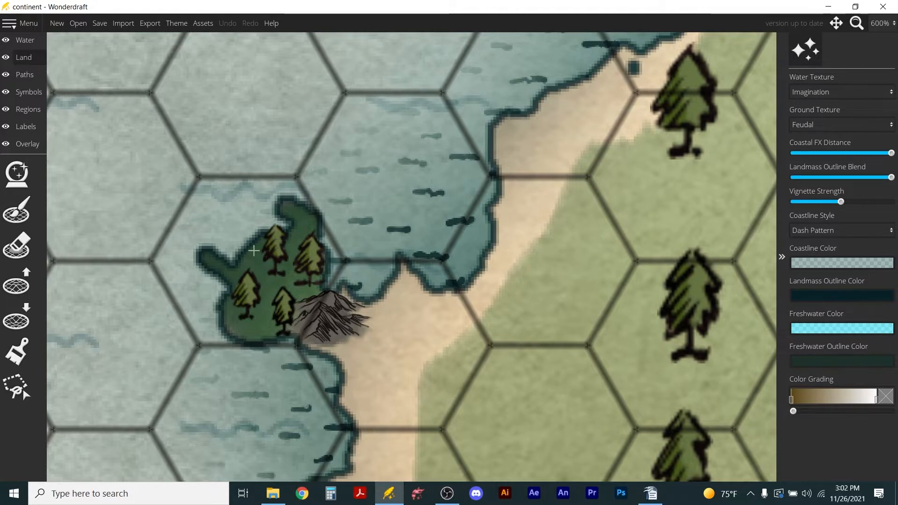
Create a detail map at 3x zoom from an area around the wooded peninsula and the adjoining coastline.
{"action": "left_click", "coordinate": [25, 25]}
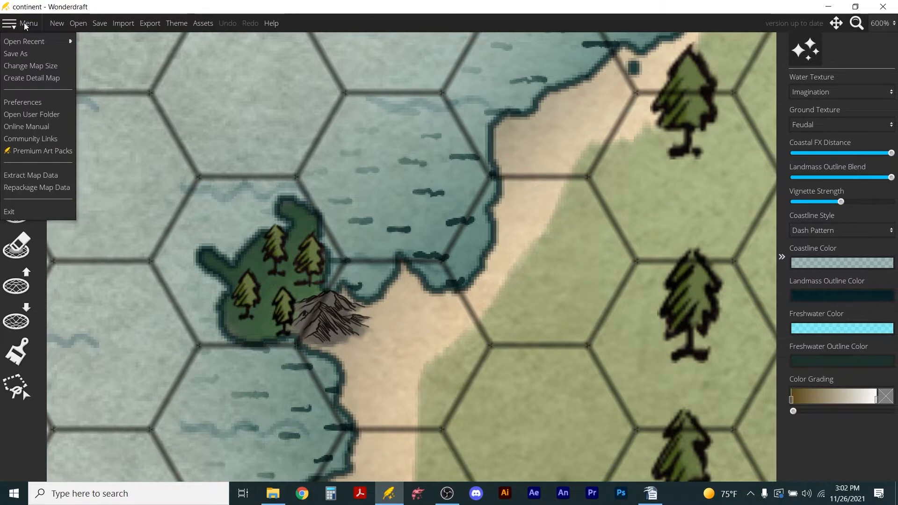
{"action": "left_click", "coordinate": [24, 79]}
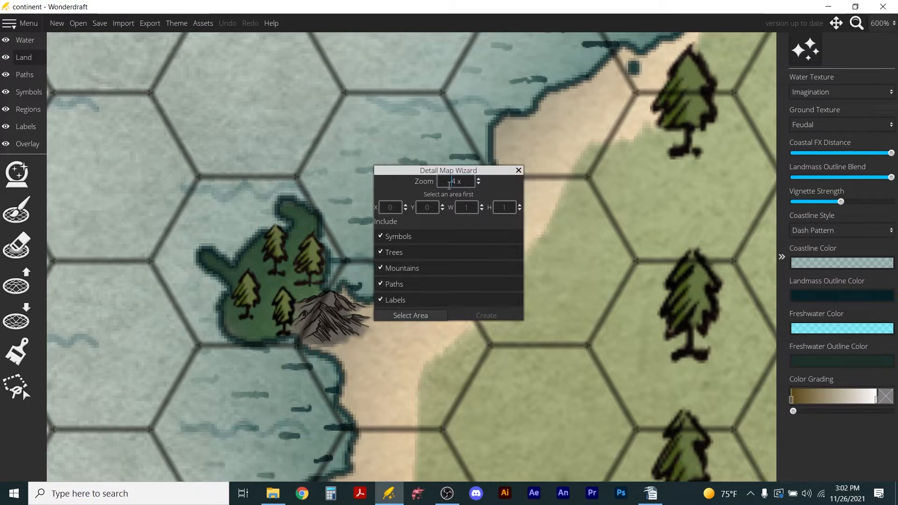
{"action": "left_click_drag", "start_coordinate": [452, 181], "coordinate": [457, 181]}
{"action": "type", "text": "3"}
{"action": "left_click", "coordinate": [418, 316]}
{"action": "left_click_drag", "start_coordinate": [154, 125], "coordinate": [536, 406]}
{"action": "left_click", "coordinate": [486, 315]}
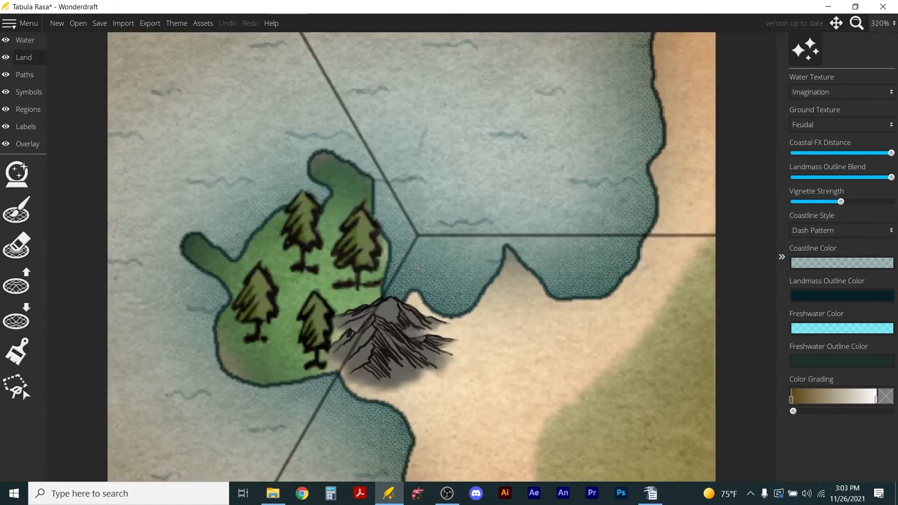
Set the size of the detail map's flat hex grid overlay to 170.
{"action": "scroll", "coordinate": [417, 266], "scroll_direction": "down", "scroll_amount": 3}
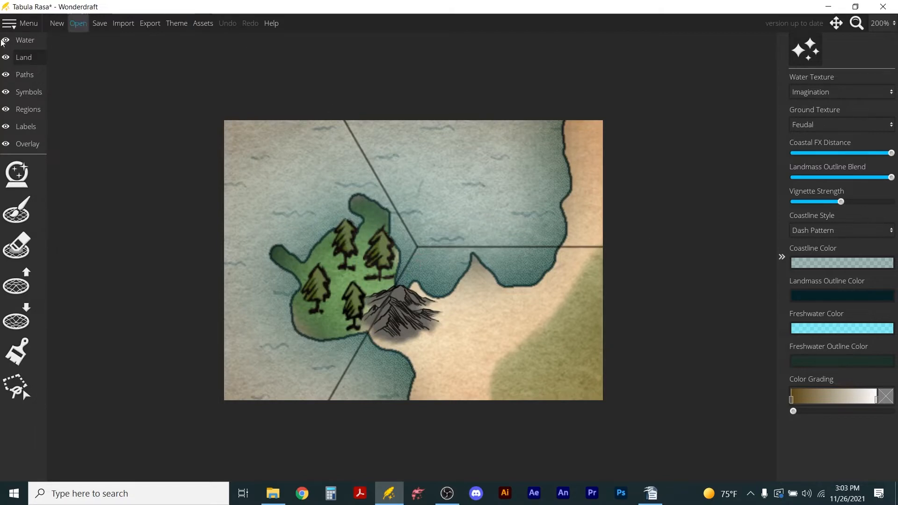
{"action": "left_click", "coordinate": [21, 145]}
{"action": "left_click", "coordinate": [16, 209]}
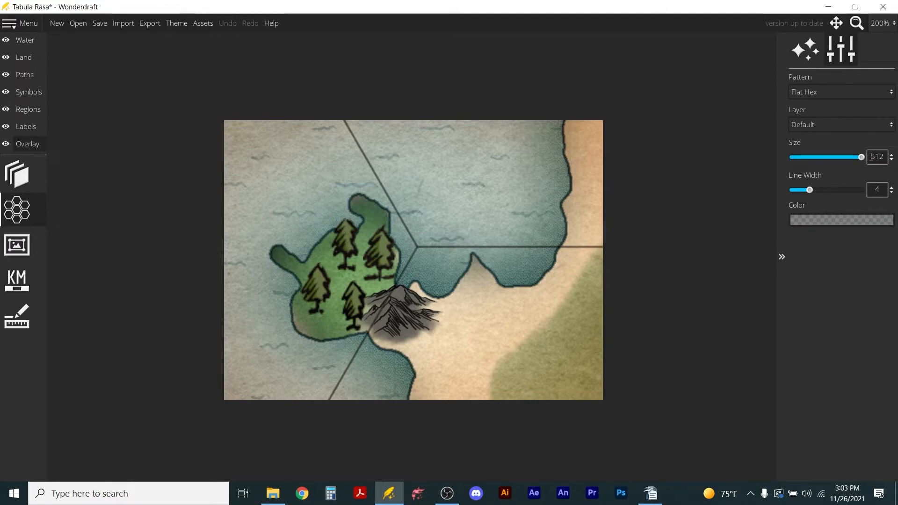
{"action": "double_click", "coordinate": [872, 157]}
{"action": "type", "text": "170"}
{"action": "key", "text": "Return"}
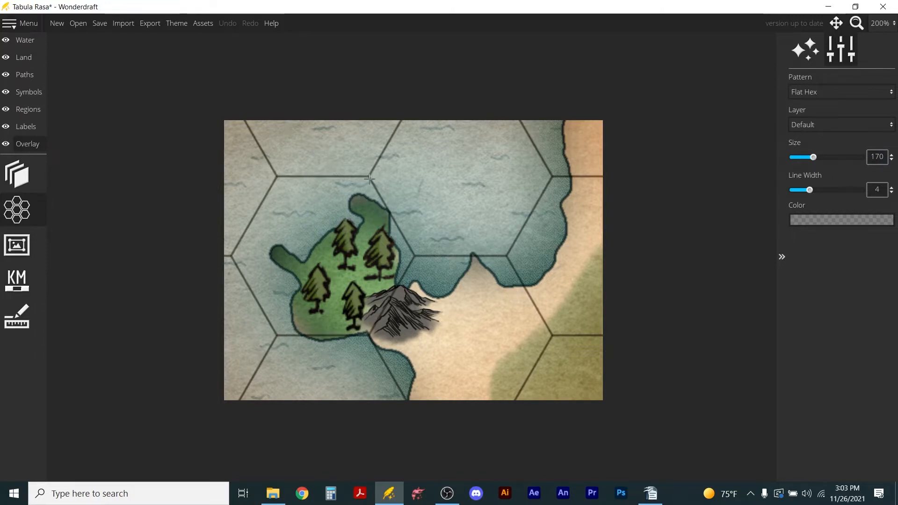
Save the new map in the Video Files folder as "detail map".
{"action": "left_click", "coordinate": [99, 23]}
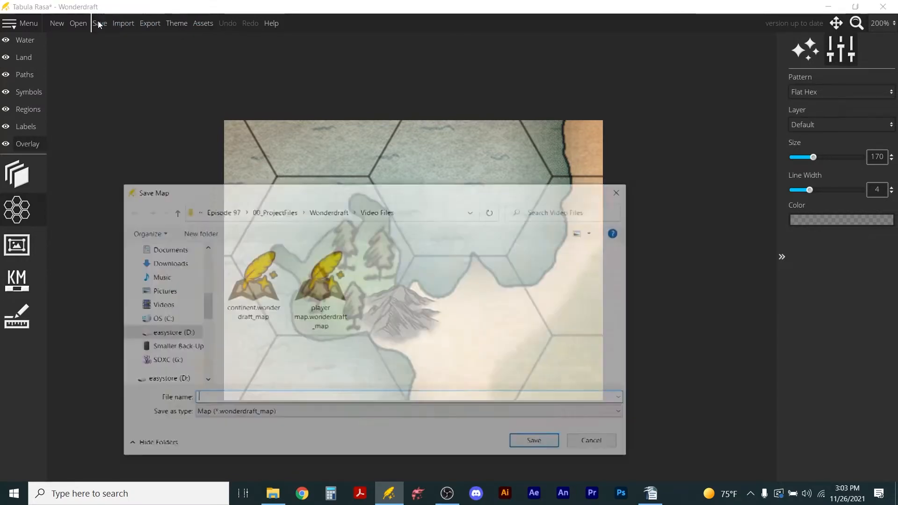
{"action": "type", "text": "detiaail map"}
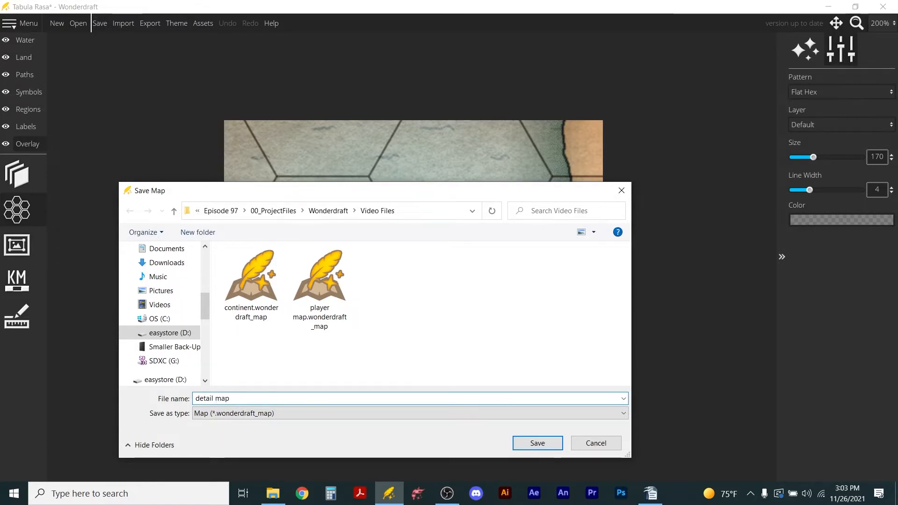
{"action": "key", "text": "Return"}
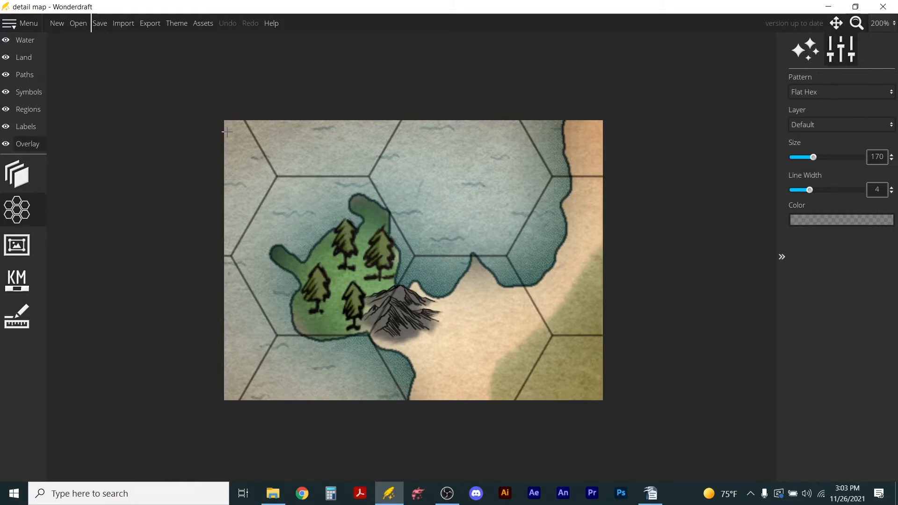
Export the map as a PNG image with 2x Upscale, named "detail map".
{"action": "left_click", "coordinate": [148, 23]}
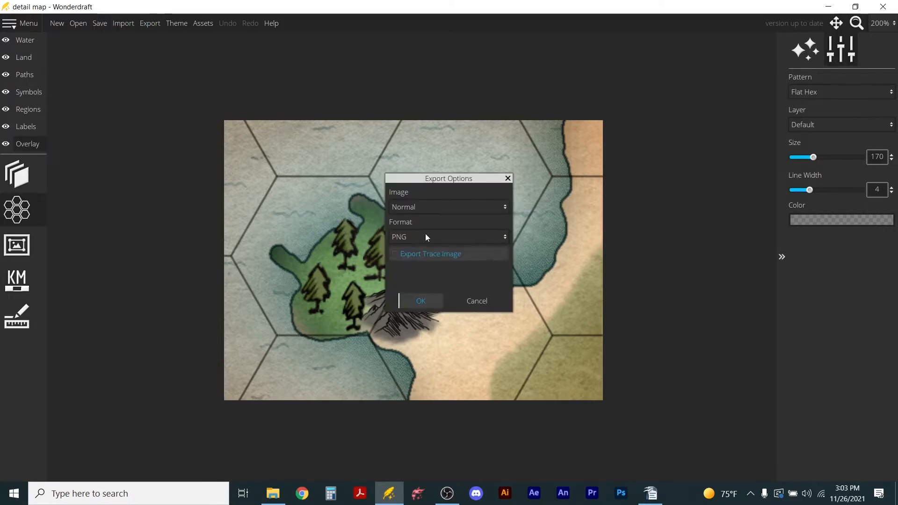
{"action": "left_click", "coordinate": [453, 208]}
{"action": "left_click", "coordinate": [426, 236]}
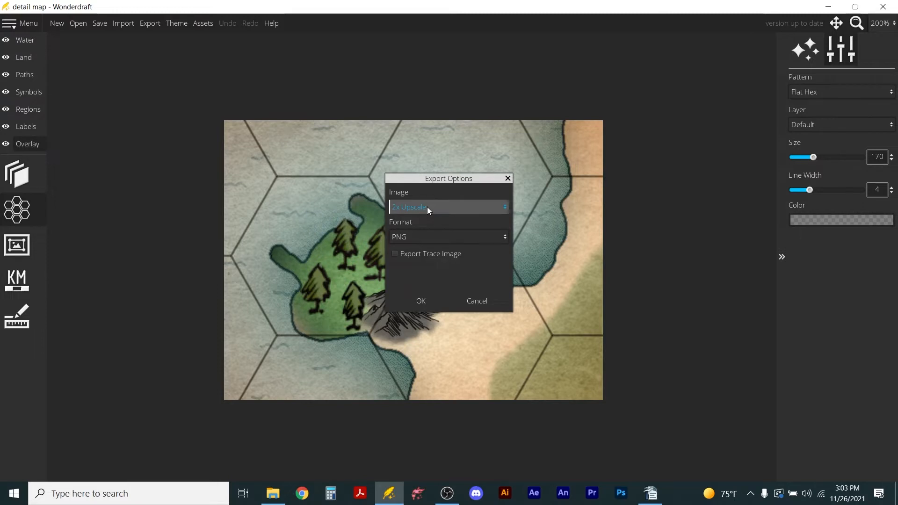
{"action": "left_click", "coordinate": [419, 301]}
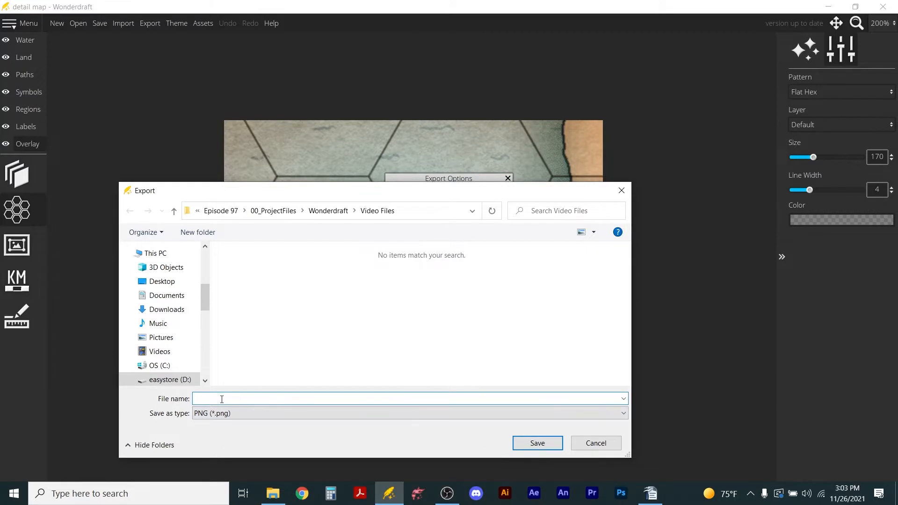
{"action": "type", "text": "detail"}
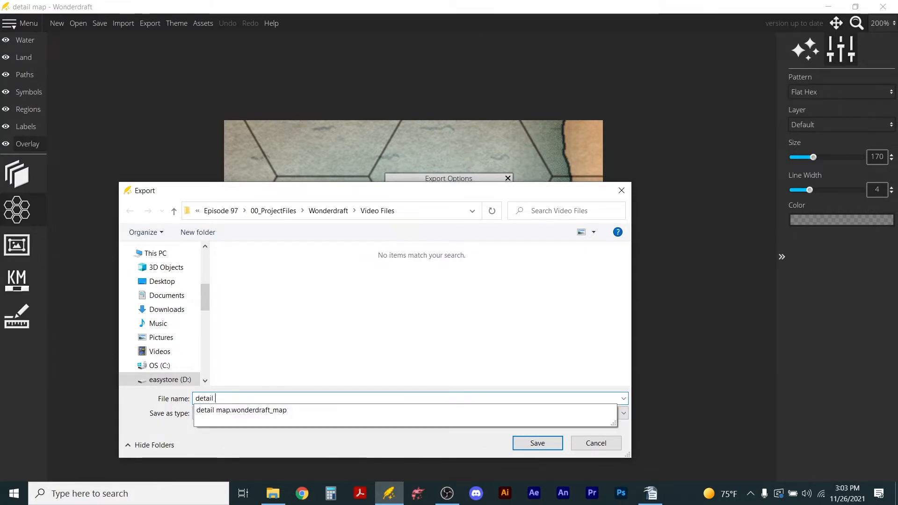
{"action": "type", "text": " map"}
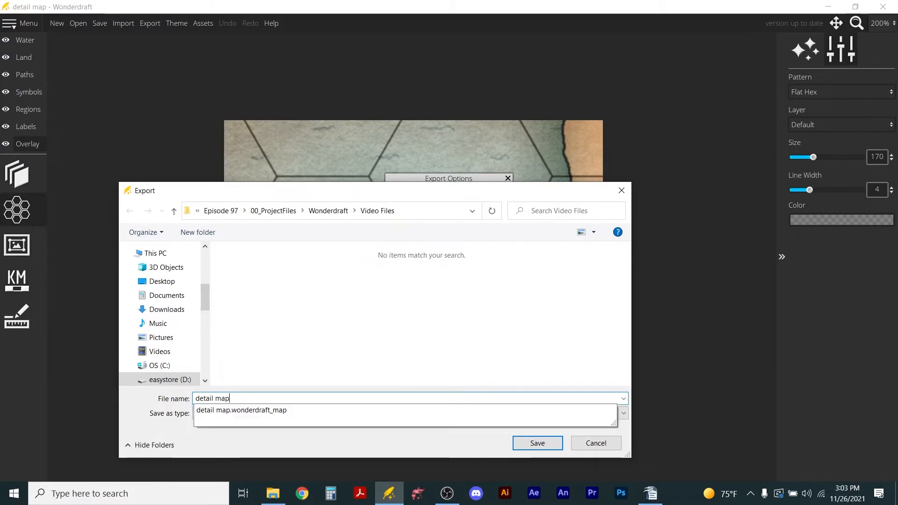
{"action": "key", "text": "Return"}
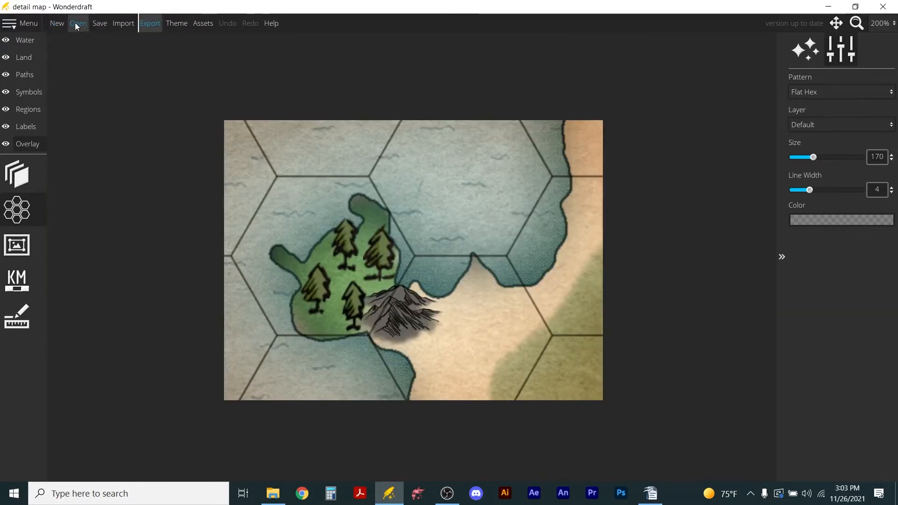
Create a new landscape map from the US Letter [300 dpi] template, 3300 by 2550 px, with the Paper theme.
{"action": "left_click", "coordinate": [52, 24]}
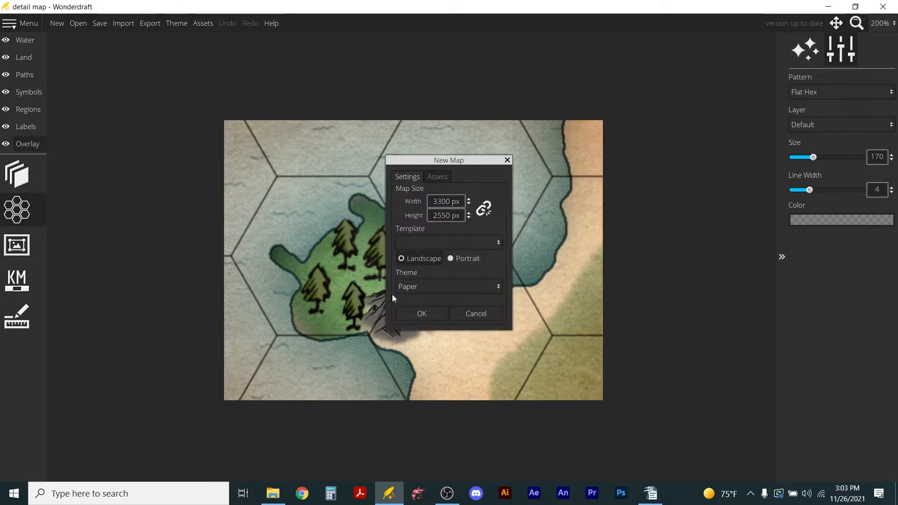
{"action": "left_click", "coordinate": [473, 285]}
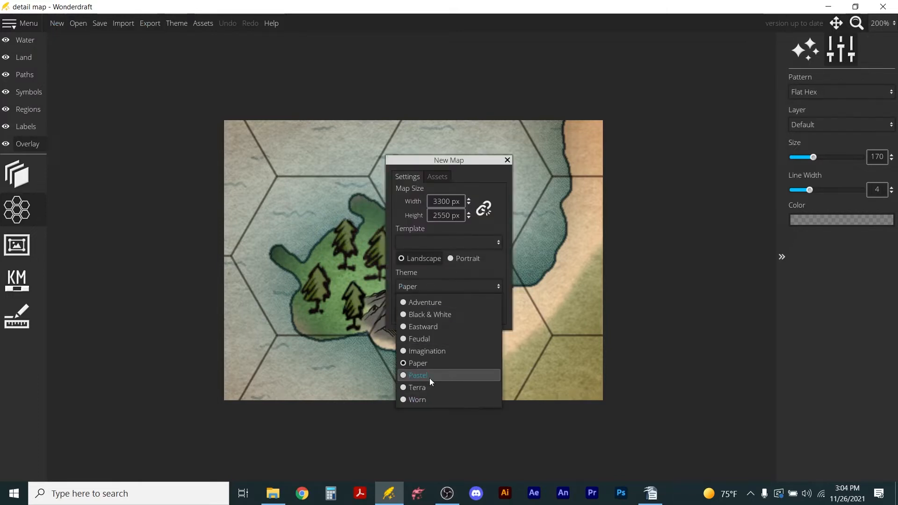
{"action": "left_click", "coordinate": [486, 271]}
{"action": "left_click", "coordinate": [465, 239]}
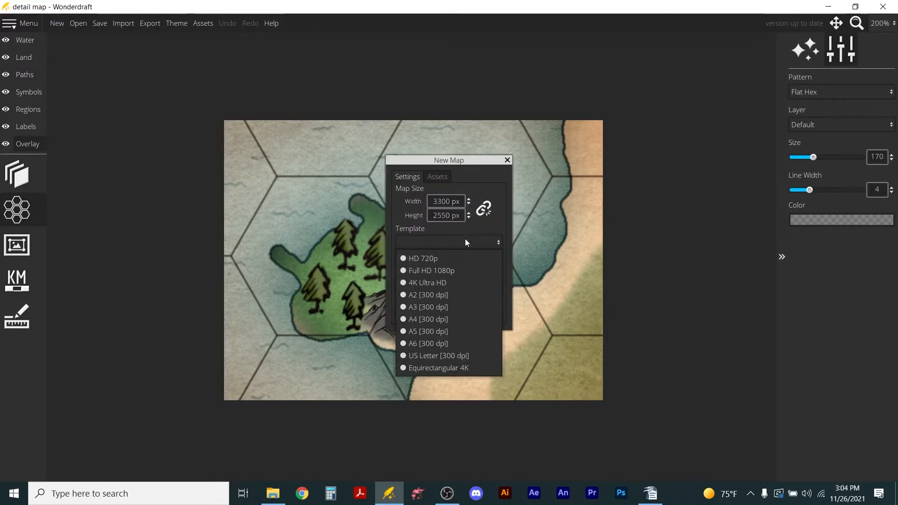
{"action": "left_click", "coordinate": [448, 358]}
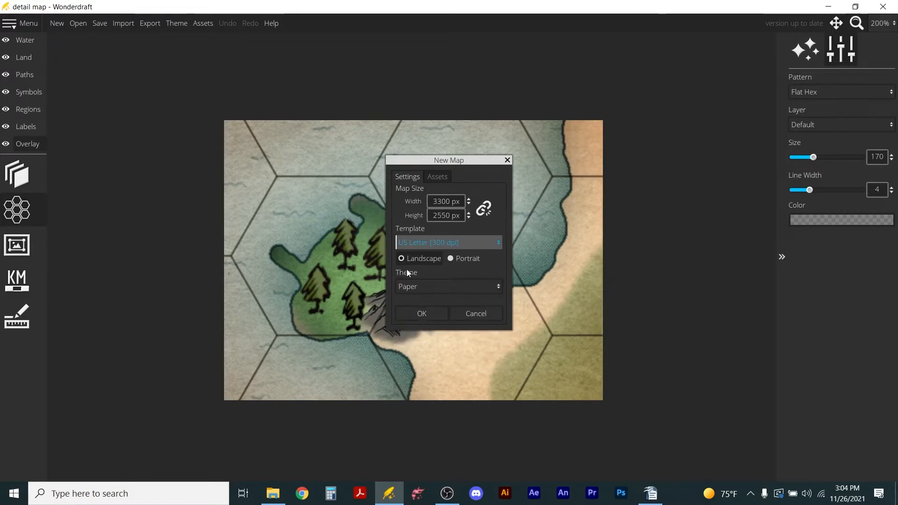
{"action": "left_click", "coordinate": [417, 314]}
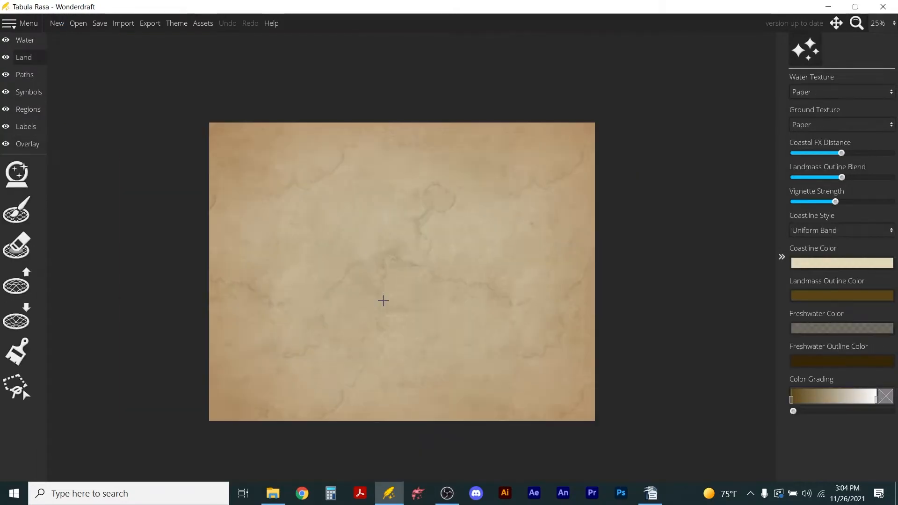
Apply the Paper map theme to the new map with all apply filters enabled.
{"action": "scroll", "coordinate": [383, 301], "scroll_direction": "up", "scroll_amount": 1}
{"action": "left_click", "coordinate": [178, 24]}
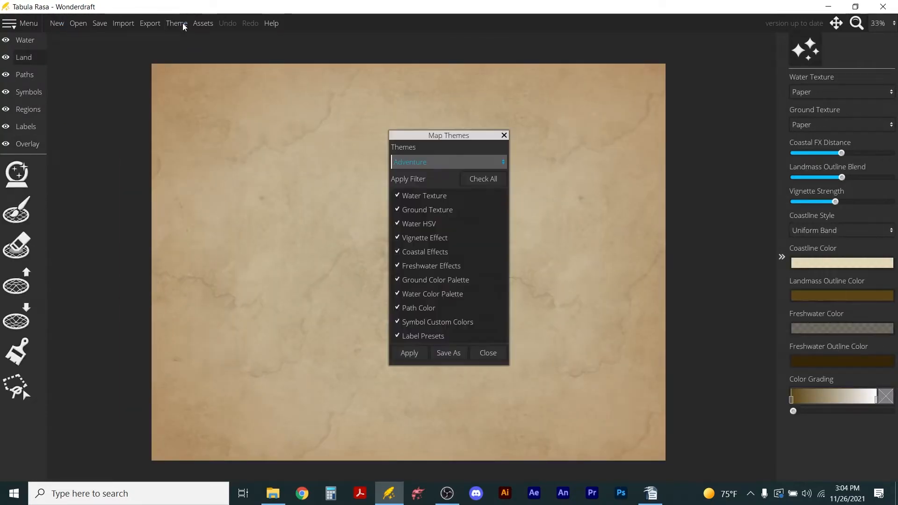
{"action": "left_click", "coordinate": [452, 161]}
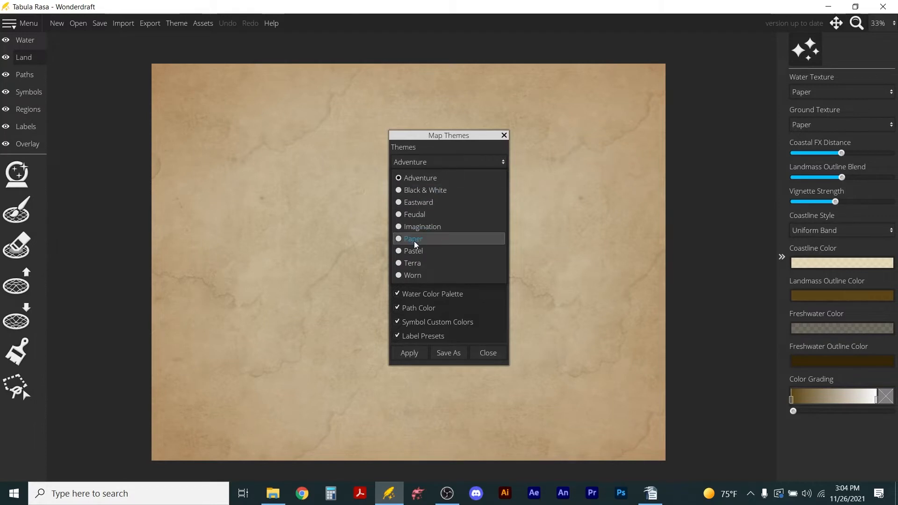
{"action": "left_click", "coordinate": [402, 239]}
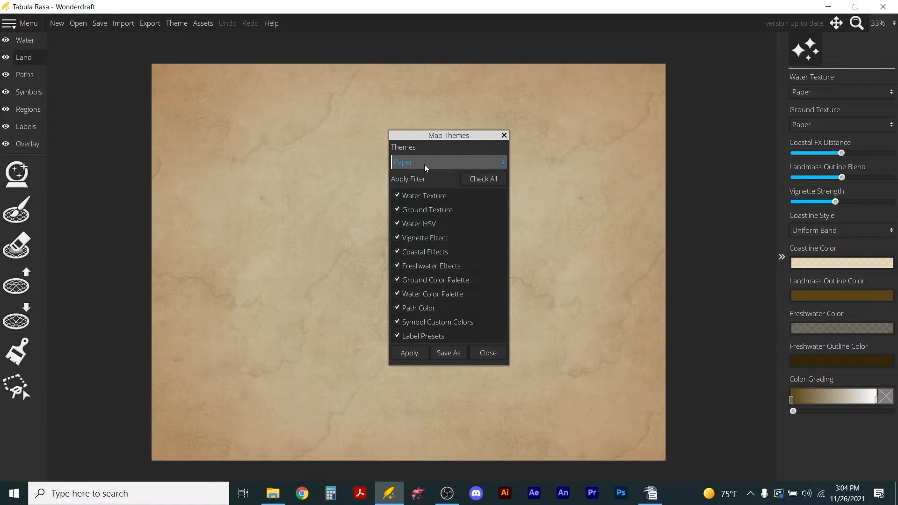
{"action": "left_click", "coordinate": [406, 355]}
{"action": "left_click", "coordinate": [488, 354]}
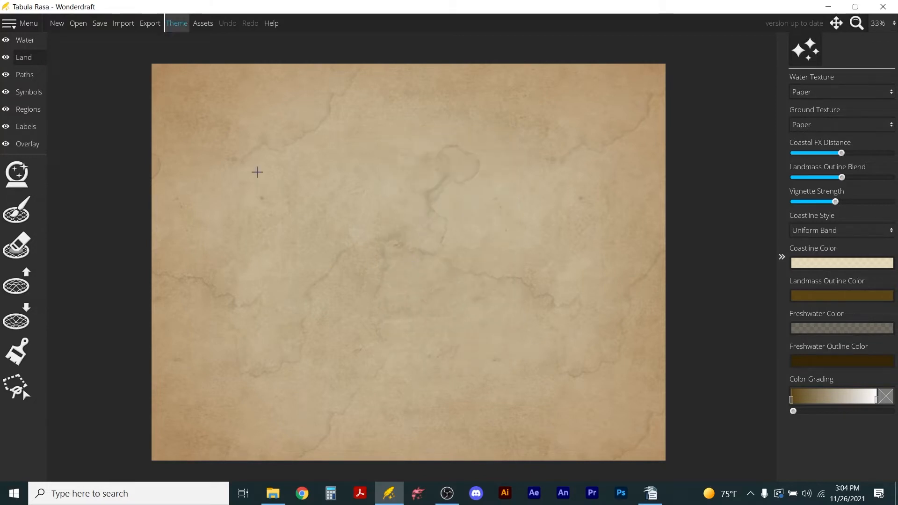
Load the exported detail map image from the Episode 97 folder as the overlay's trace image.
{"action": "left_click", "coordinate": [30, 144]}
{"action": "left_click", "coordinate": [23, 170]}
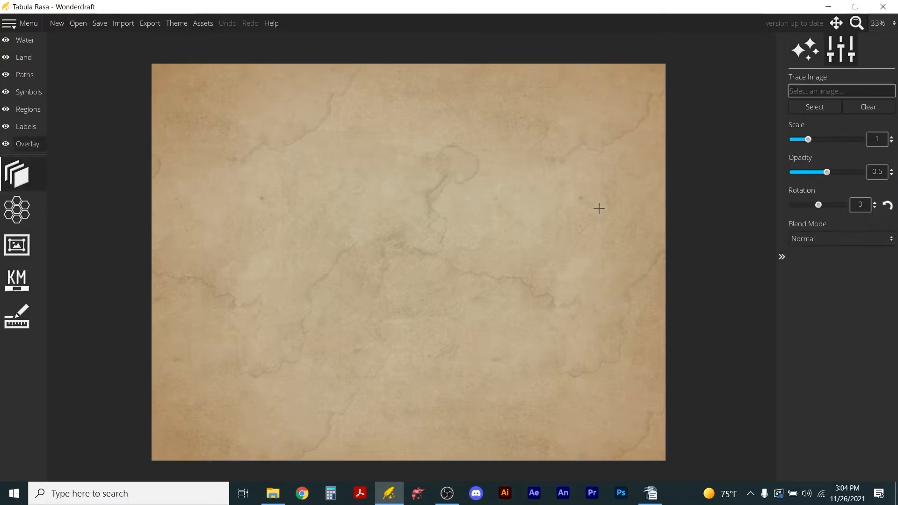
{"action": "left_click", "coordinate": [802, 108]}
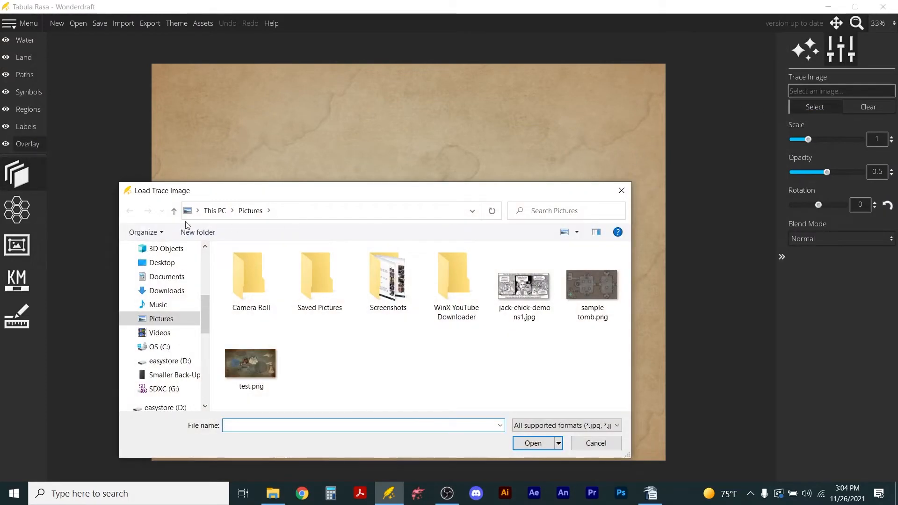
{"action": "scroll", "coordinate": [160, 294], "scroll_direction": "up", "scroll_amount": 1}
{"action": "scroll", "coordinate": [160, 281], "scroll_direction": "up", "scroll_amount": 1}
{"action": "left_click", "coordinate": [160, 262]}
{"action": "double_click", "coordinate": [250, 280]}
{"action": "left_click", "coordinate": [250, 282]}
{"action": "left_click", "coordinate": [531, 444]}
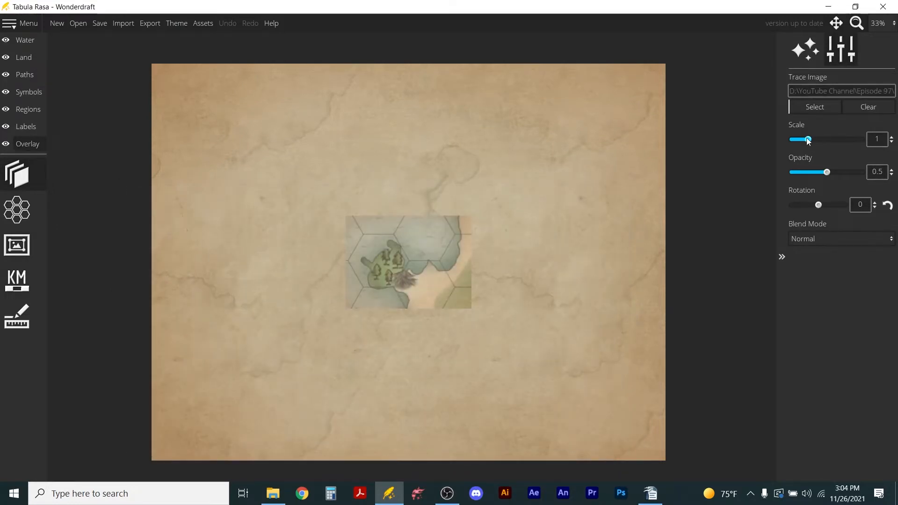
Scale the trace image to 4 and shift it so the wooded peninsula sits near the middle of the map.
{"action": "left_click_drag", "start_coordinate": [808, 140], "coordinate": [851, 142]}
{"action": "double_click", "coordinate": [877, 139]}
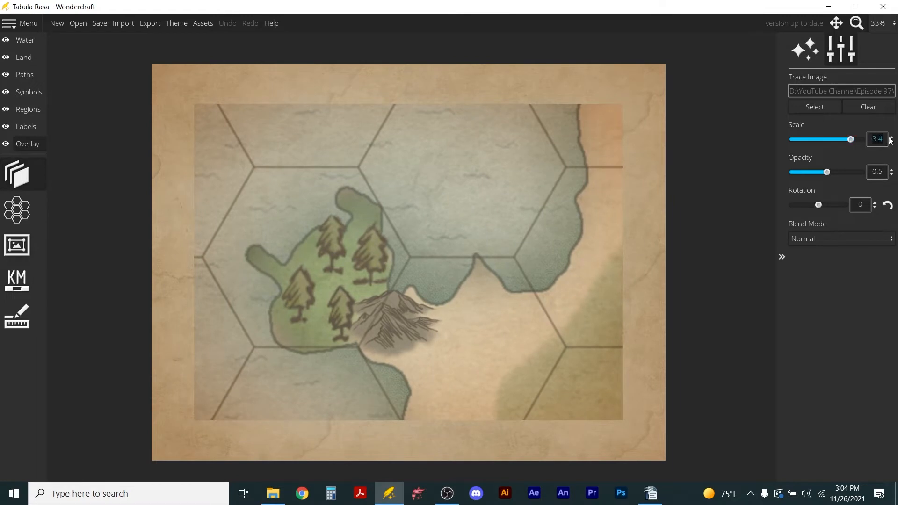
{"action": "type", "text": "3"}
{"action": "key", "text": "Return"}
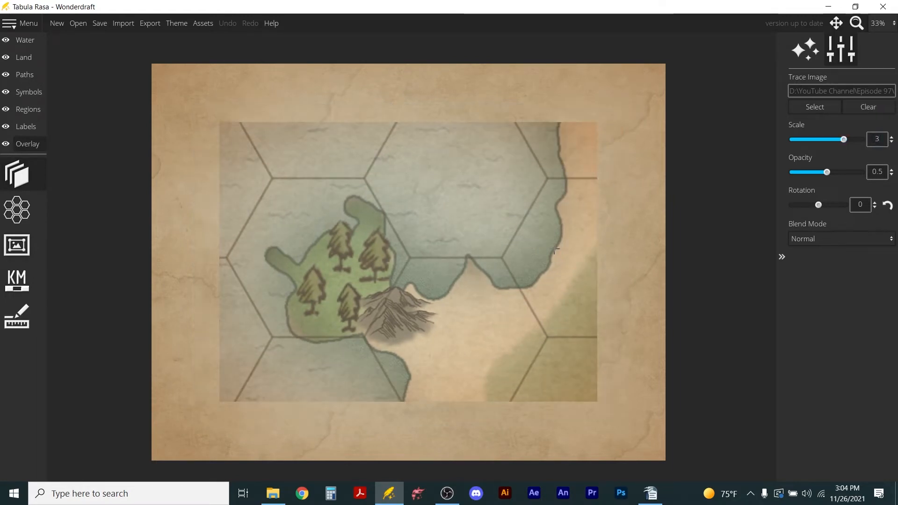
{"action": "mouse_move", "coordinate": [474, 269]}
{"action": "left_mouse_down"}
{"action": "mouse_move", "coordinate": [540, 323]}
{"action": "mouse_move", "coordinate": [532, 304]}
{"action": "left_mouse_up"}
{"action": "left_click_drag", "start_coordinate": [845, 141], "coordinate": [863, 142]}
{"action": "mouse_move", "coordinate": [509, 304]}
{"action": "left_mouse_down"}
{"action": "mouse_move", "coordinate": [505, 269]}
{"action": "mouse_move", "coordinate": [510, 279]}
{"action": "mouse_move", "coordinate": [548, 281]}
{"action": "left_mouse_up"}
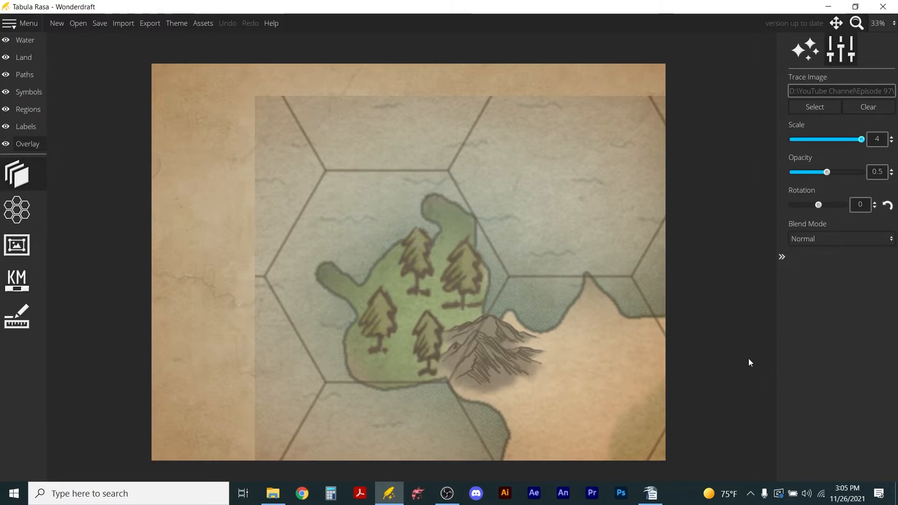
Add a Flat Hex grid overlay with line width 10 and size 112.
{"action": "left_click", "coordinate": [17, 210]}
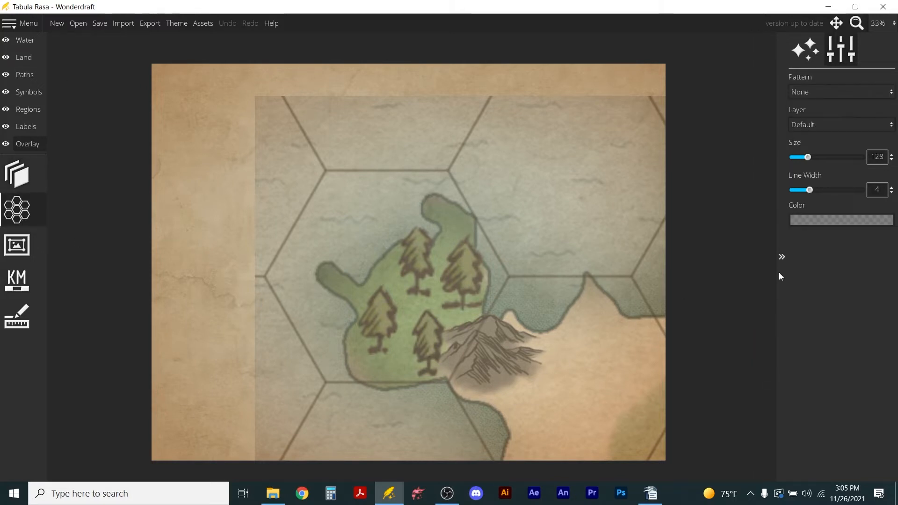
{"action": "left_click", "coordinate": [802, 91]}
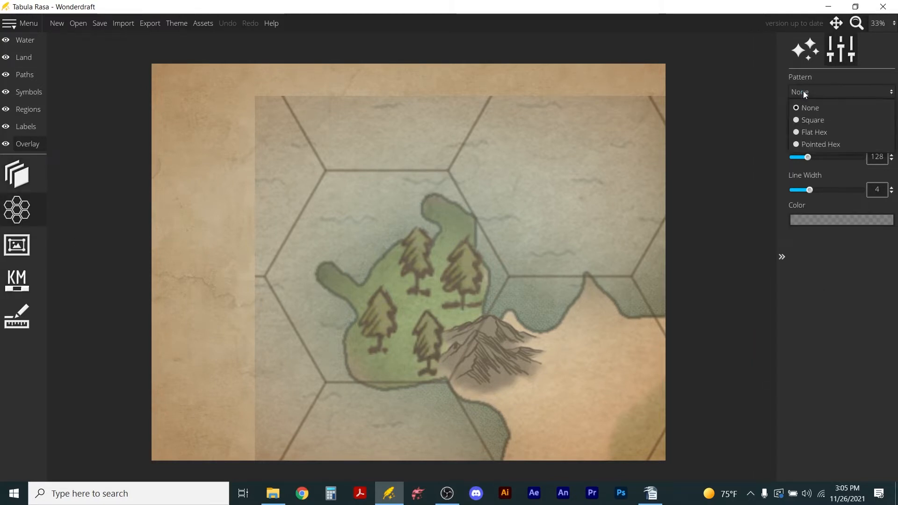
{"action": "left_click", "coordinate": [801, 132]}
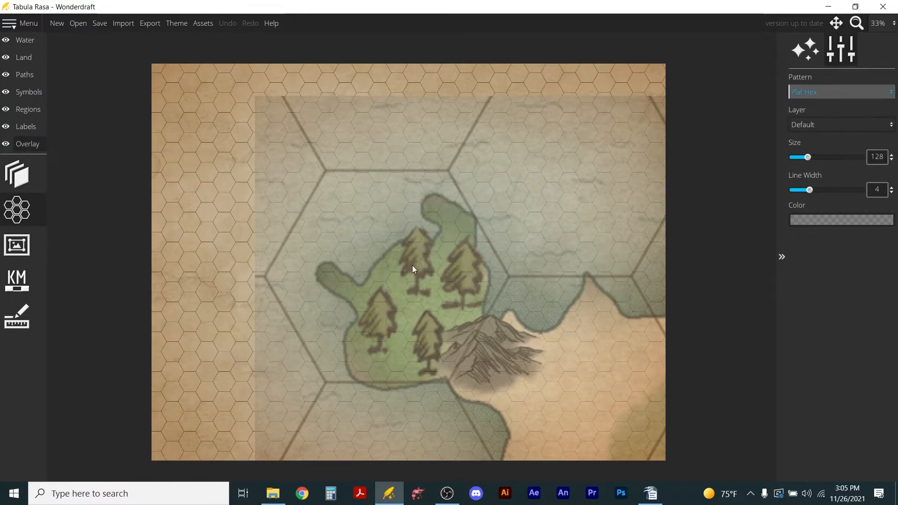
{"action": "left_click_drag", "start_coordinate": [810, 189], "coordinate": [862, 189]}
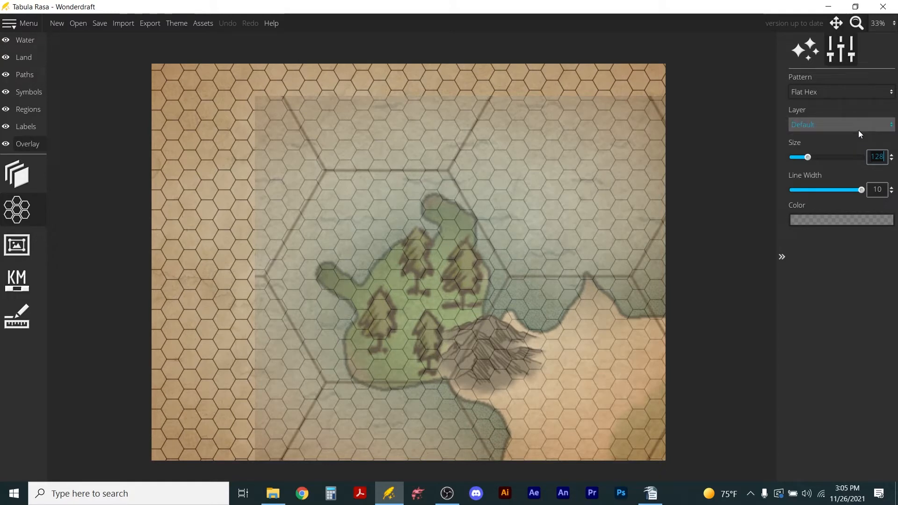
{"action": "type", "text": "115"}
{"action": "key", "text": "Return"}
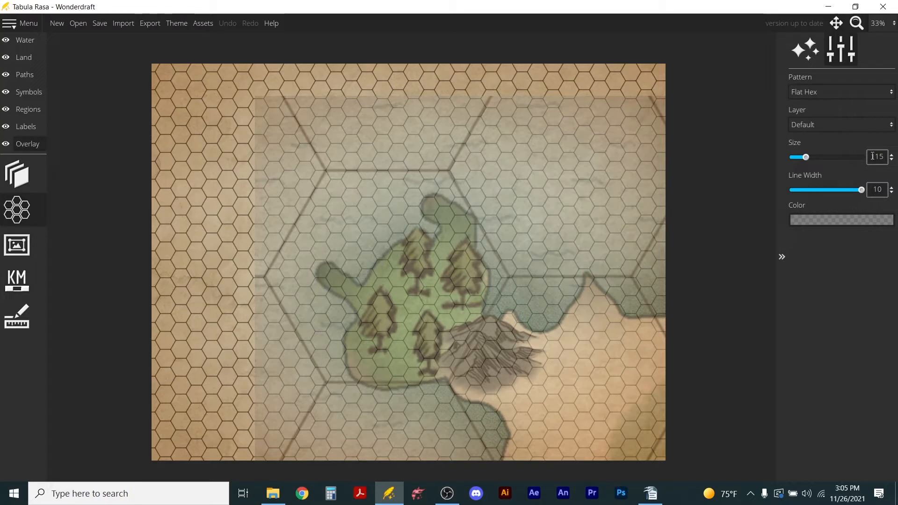
{"action": "type", "text": "12"}
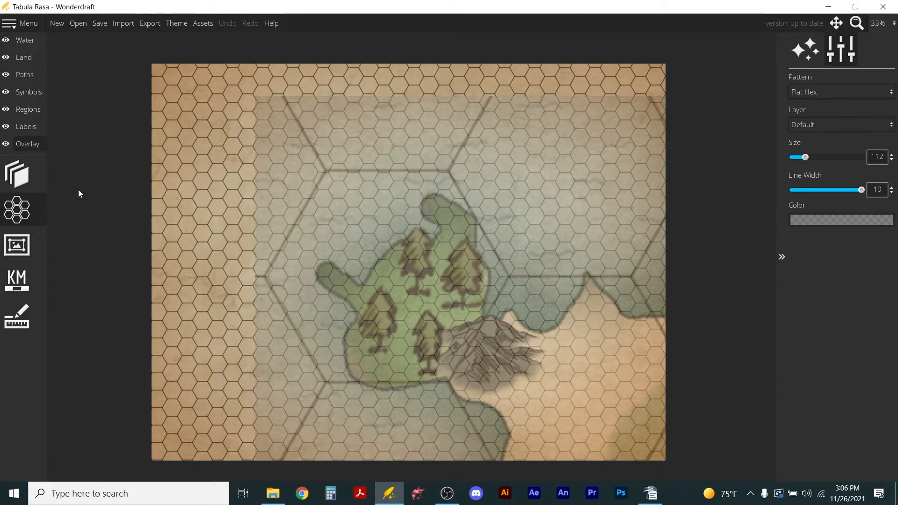
Set the trace image's opacity to 0.54 and paint land over the traced peninsula and coastline, reducing the brush size from 200 to 140.
{"action": "left_click", "coordinate": [24, 175]}
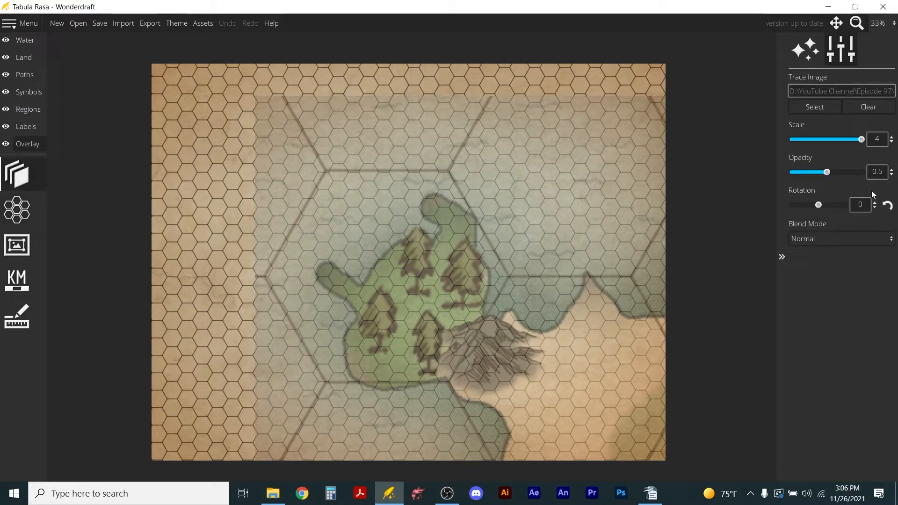
{"action": "mouse_move", "coordinate": [827, 172]}
{"action": "left_mouse_down"}
{"action": "mouse_move", "coordinate": [776, 168]}
{"action": "mouse_move", "coordinate": [846, 179]}
{"action": "mouse_move", "coordinate": [832, 181]}
{"action": "left_mouse_up"}
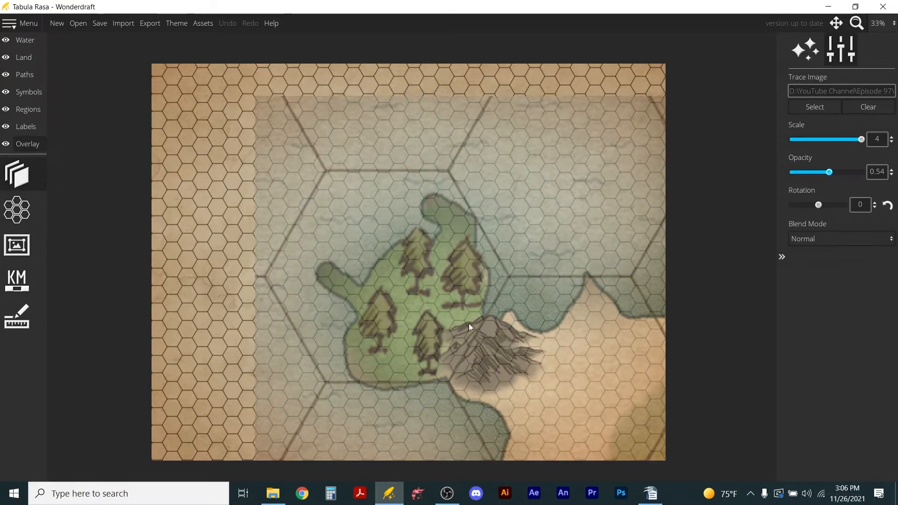
{"action": "left_click", "coordinate": [20, 58]}
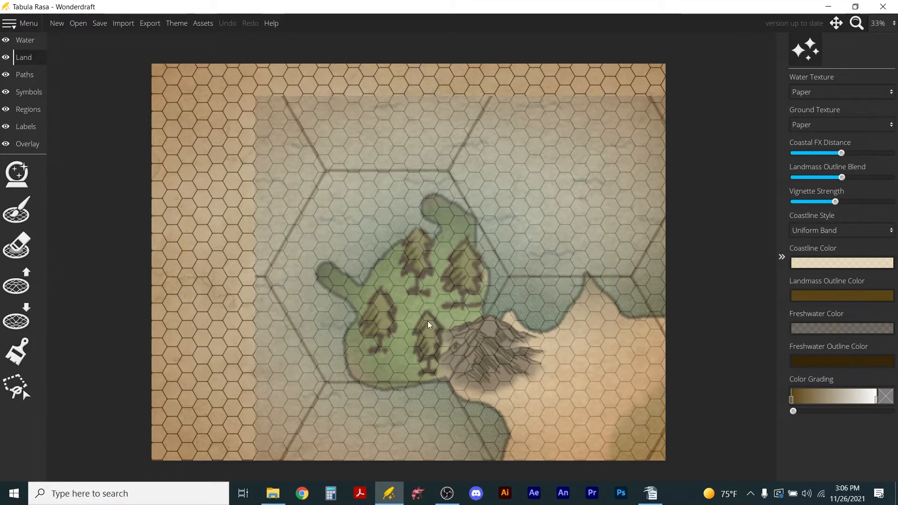
{"action": "left_click", "coordinate": [14, 212]}
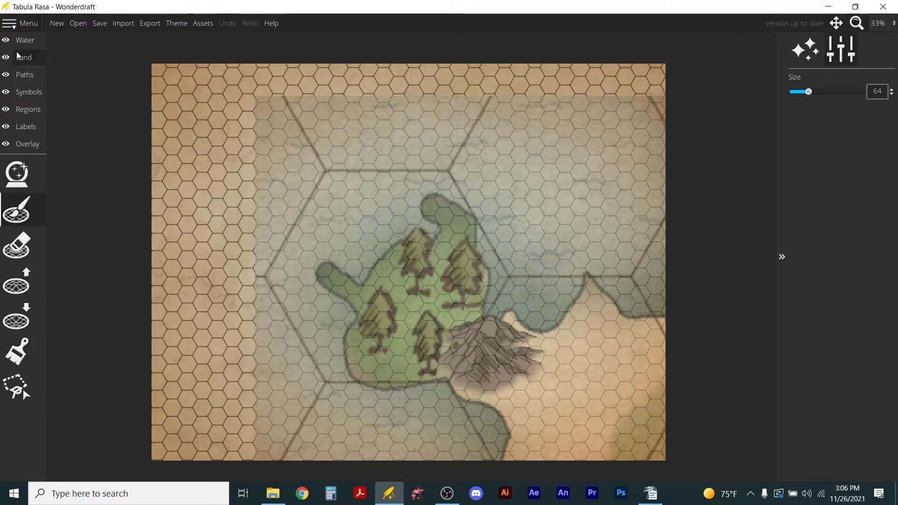
{"action": "left_click_drag", "start_coordinate": [805, 94], "coordinate": [842, 92]}
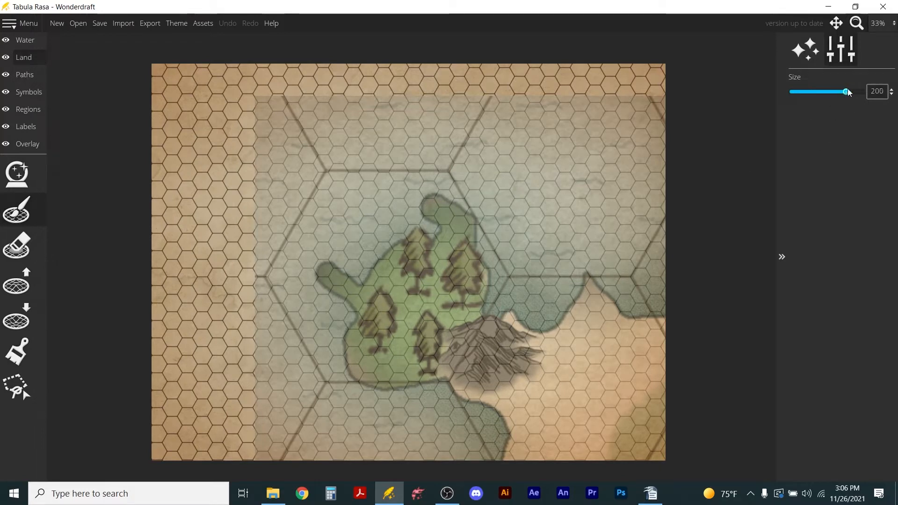
{"action": "mouse_move", "coordinate": [479, 341]}
{"action": "left_mouse_down"}
{"action": "mouse_move", "coordinate": [455, 357]}
{"action": "mouse_move", "coordinate": [385, 368]}
{"action": "mouse_move", "coordinate": [364, 353]}
{"action": "mouse_move", "coordinate": [408, 266]}
{"action": "mouse_move", "coordinate": [435, 272]}
{"action": "mouse_move", "coordinate": [458, 252]}
{"action": "mouse_move", "coordinate": [450, 237]}
{"action": "mouse_move", "coordinate": [471, 305]}
{"action": "mouse_move", "coordinate": [389, 315]}
{"action": "mouse_move", "coordinate": [456, 339]}
{"action": "mouse_move", "coordinate": [501, 337]}
{"action": "mouse_move", "coordinate": [536, 355]}
{"action": "mouse_move", "coordinate": [558, 350]}
{"action": "mouse_move", "coordinate": [587, 309]}
{"action": "mouse_move", "coordinate": [635, 342]}
{"action": "mouse_move", "coordinate": [653, 348]}
{"action": "mouse_move", "coordinate": [656, 334]}
{"action": "mouse_move", "coordinate": [665, 437]}
{"action": "mouse_move", "coordinate": [653, 464]}
{"action": "mouse_move", "coordinate": [510, 457]}
{"action": "mouse_move", "coordinate": [530, 437]}
{"action": "mouse_move", "coordinate": [495, 397]}
{"action": "mouse_move", "coordinate": [526, 404]}
{"action": "mouse_move", "coordinate": [559, 388]}
{"action": "mouse_move", "coordinate": [568, 361]}
{"action": "mouse_move", "coordinate": [592, 353]}
{"action": "mouse_move", "coordinate": [641, 409]}
{"action": "mouse_move", "coordinate": [642, 430]}
{"action": "mouse_move", "coordinate": [612, 420]}
{"action": "mouse_move", "coordinate": [613, 433]}
{"action": "mouse_move", "coordinate": [519, 368]}
{"action": "mouse_move", "coordinate": [471, 360]}
{"action": "left_mouse_up"}
{"action": "left_click_drag", "start_coordinate": [427, 338], "coordinate": [375, 312]}
{"action": "scroll", "coordinate": [374, 305], "scroll_direction": "down", "scroll_amount": 13}
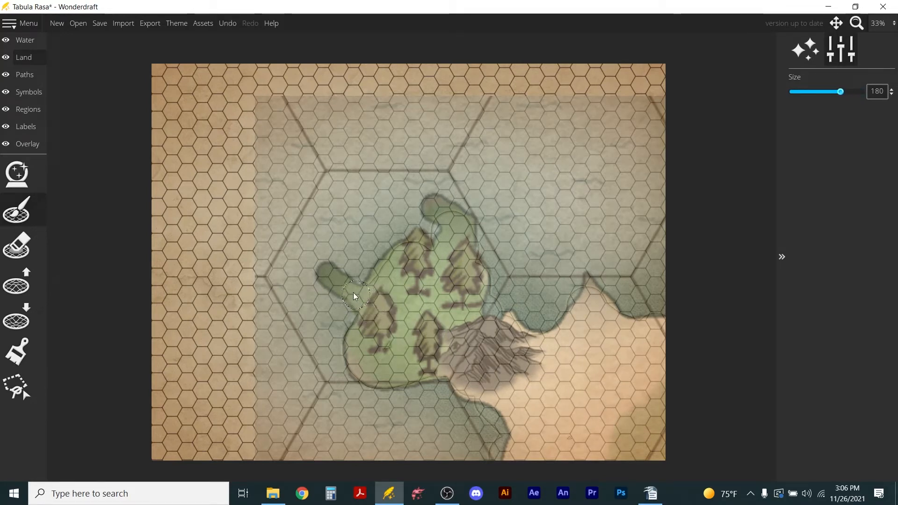
{"action": "scroll", "coordinate": [342, 292], "scroll_direction": "down", "scroll_amount": 6}
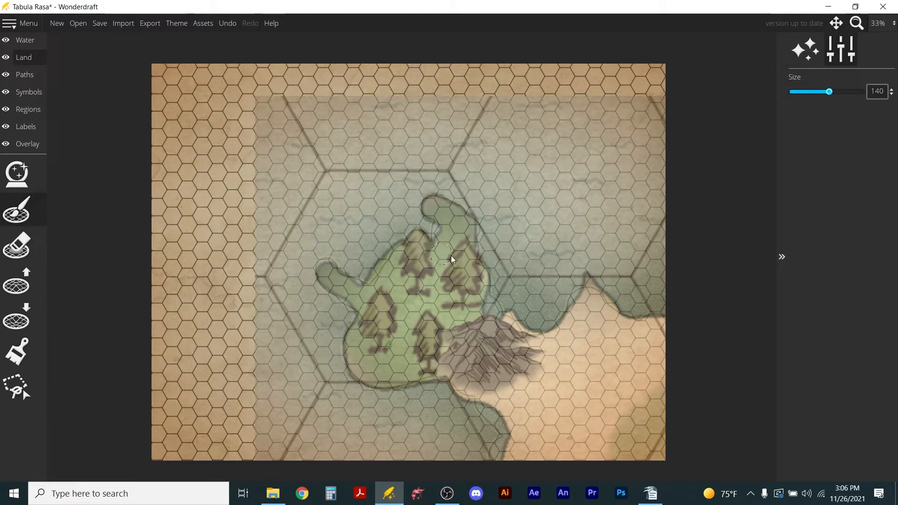
Hide the trace image by setting its opacity to 0, and fill the small gap in the peninsula's land.
{"action": "left_click", "coordinate": [27, 144]}
{"action": "left_click", "coordinate": [25, 172]}
{"action": "left_click_drag", "start_coordinate": [829, 172], "coordinate": [779, 171]}
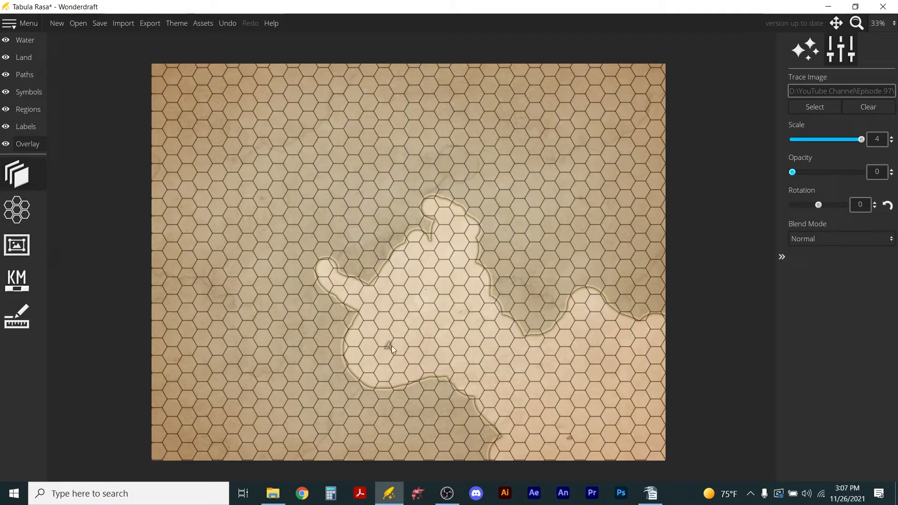
{"action": "left_click", "coordinate": [22, 55]}
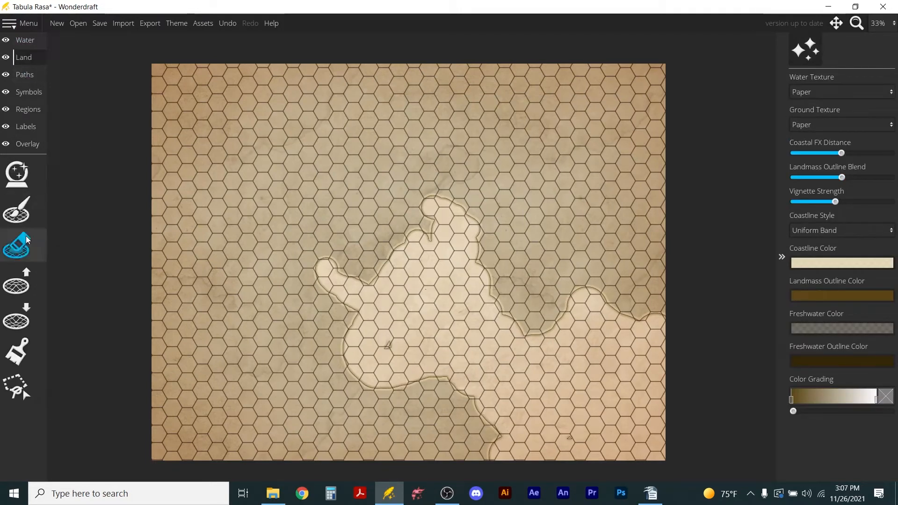
{"action": "left_click", "coordinate": [17, 211]}
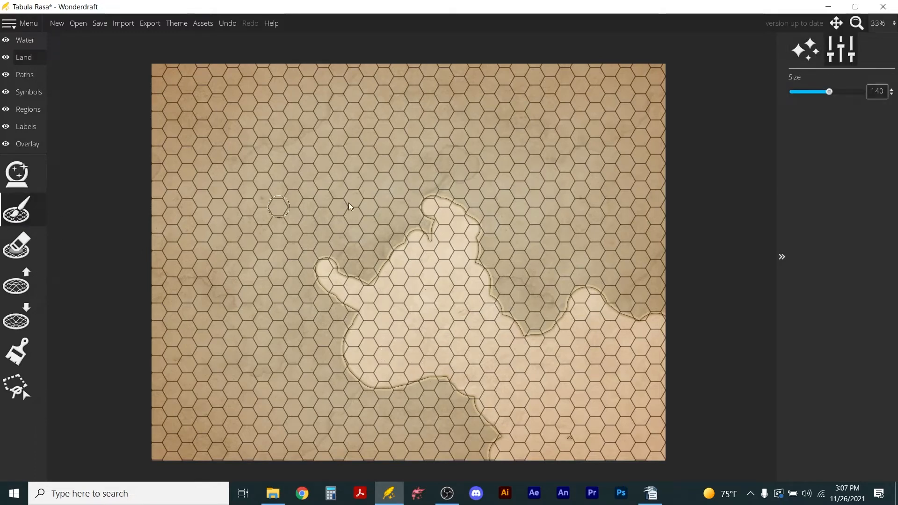
Roughen the peninsula's northwest coast between its two spurs using the Raise Landmass tool at brush size 64 and roughness 1.37.
{"action": "left_click", "coordinate": [20, 287]}
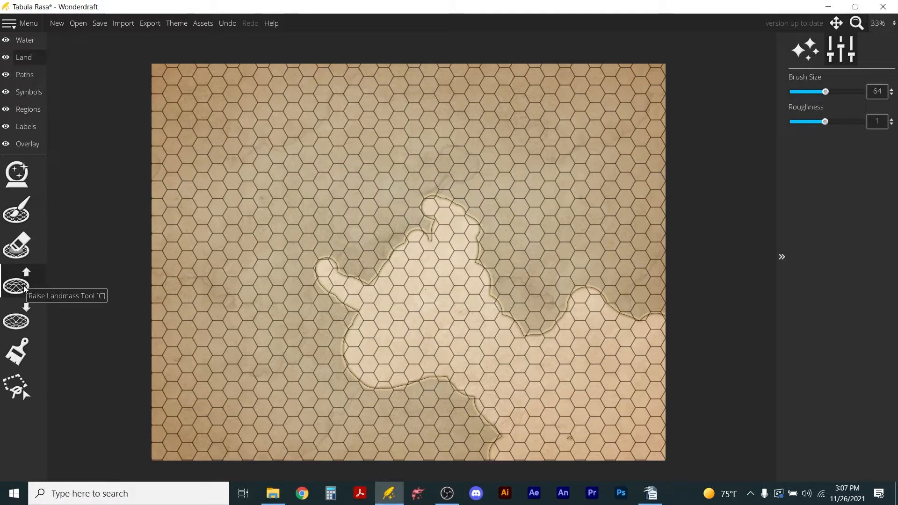
{"action": "scroll", "coordinate": [387, 272], "scroll_direction": "up", "scroll_amount": 6}
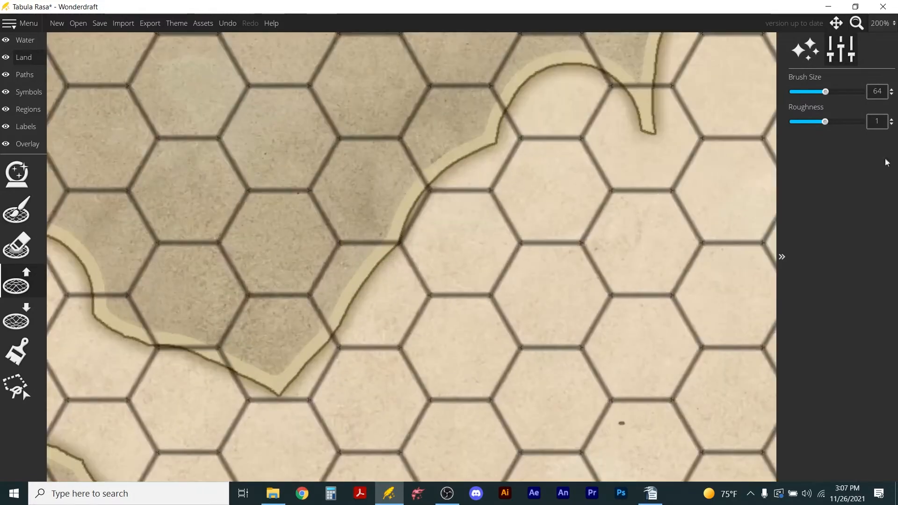
{"action": "mouse_move", "coordinate": [824, 122]}
{"action": "left_mouse_down"}
{"action": "mouse_move", "coordinate": [812, 122]}
{"action": "mouse_move", "coordinate": [838, 122]}
{"action": "left_mouse_up"}
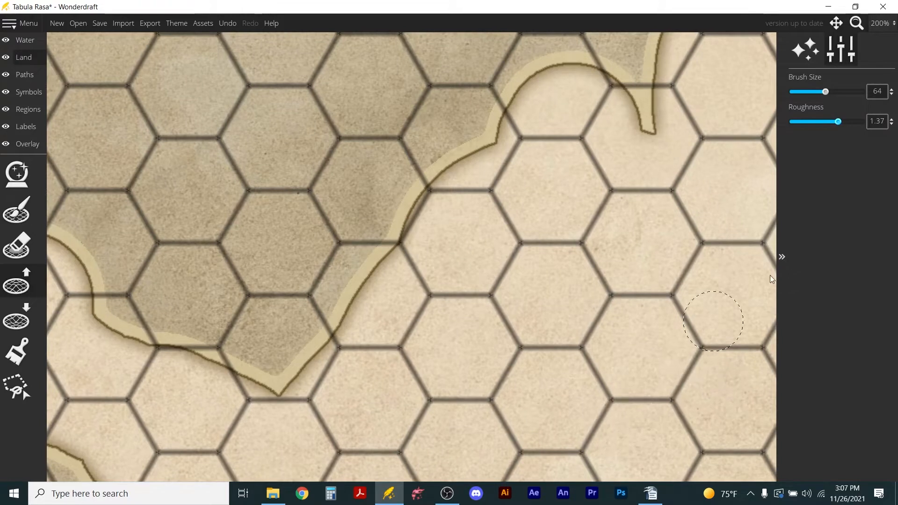
{"action": "mouse_move", "coordinate": [366, 298]}
{"action": "left_mouse_down"}
{"action": "mouse_move", "coordinate": [341, 311]}
{"action": "mouse_move", "coordinate": [378, 281]}
{"action": "mouse_move", "coordinate": [378, 264]}
{"action": "mouse_move", "coordinate": [414, 228]}
{"action": "mouse_move", "coordinate": [425, 197]}
{"action": "mouse_move", "coordinate": [477, 160]}
{"action": "mouse_move", "coordinate": [550, 77]}
{"action": "mouse_move", "coordinate": [568, 73]}
{"action": "mouse_move", "coordinate": [562, 97]}
{"action": "mouse_move", "coordinate": [611, 99]}
{"action": "mouse_move", "coordinate": [620, 130]}
{"action": "mouse_move", "coordinate": [645, 146]}
{"action": "mouse_move", "coordinate": [662, 136]}
{"action": "mouse_move", "coordinate": [641, 141]}
{"action": "mouse_move", "coordinate": [622, 122]}
{"action": "mouse_move", "coordinate": [333, 358]}
{"action": "mouse_move", "coordinate": [301, 369]}
{"action": "mouse_move", "coordinate": [295, 393]}
{"action": "mouse_move", "coordinate": [231, 396]}
{"action": "mouse_move", "coordinate": [211, 342]}
{"action": "mouse_move", "coordinate": [242, 379]}
{"action": "mouse_move", "coordinate": [280, 396]}
{"action": "mouse_move", "coordinate": [284, 380]}
{"action": "mouse_move", "coordinate": [177, 383]}
{"action": "mouse_move", "coordinate": [136, 327]}
{"action": "mouse_move", "coordinate": [111, 325]}
{"action": "mouse_move", "coordinate": [93, 296]}
{"action": "mouse_move", "coordinate": [89, 260]}
{"action": "mouse_move", "coordinate": [104, 298]}
{"action": "mouse_move", "coordinate": [156, 308]}
{"action": "mouse_move", "coordinate": [173, 299]}
{"action": "left_mouse_up"}
{"action": "scroll", "coordinate": [295, 345], "scroll_direction": "down", "scroll_amount": 3}
{"action": "scroll", "coordinate": [295, 345], "scroll_direction": "down", "scroll_amount": 1}
{"action": "scroll", "coordinate": [295, 345], "scroll_direction": "up", "scroll_amount": 2}
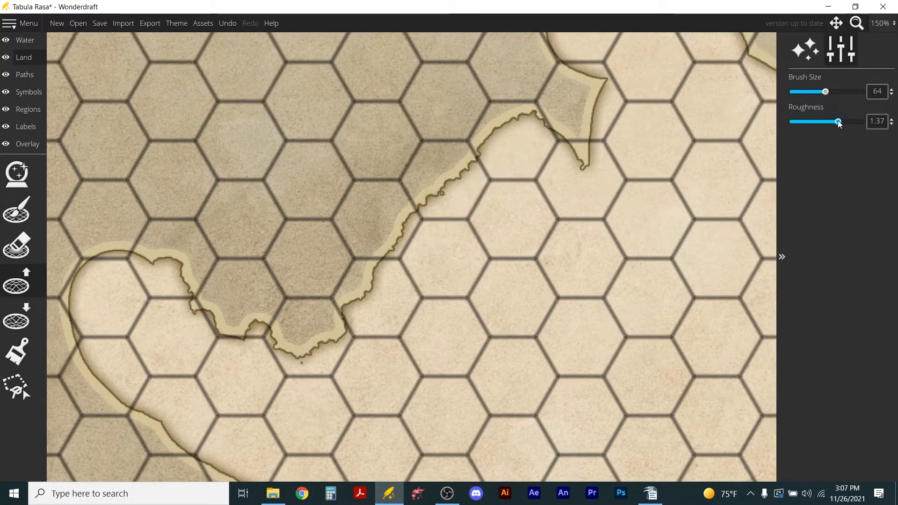
Smooth the peninsula's northwest coast and reshape the western spur with Raise Landmass at roughness 0.36.
{"action": "left_click_drag", "start_coordinate": [837, 122], "coordinate": [812, 123]}
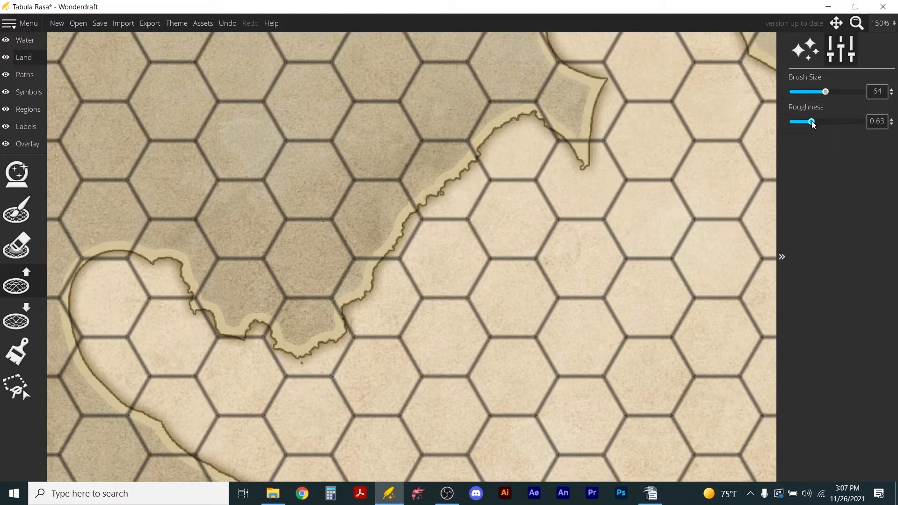
{"action": "mouse_move", "coordinate": [220, 313]}
{"action": "left_mouse_down"}
{"action": "mouse_move", "coordinate": [170, 297]}
{"action": "mouse_move", "coordinate": [168, 281]}
{"action": "mouse_move", "coordinate": [255, 356]}
{"action": "mouse_move", "coordinate": [258, 328]}
{"action": "mouse_move", "coordinate": [291, 366]}
{"action": "mouse_move", "coordinate": [356, 332]}
{"action": "mouse_move", "coordinate": [406, 230]}
{"action": "mouse_move", "coordinate": [527, 131]}
{"action": "mouse_move", "coordinate": [587, 174]}
{"action": "left_mouse_up"}
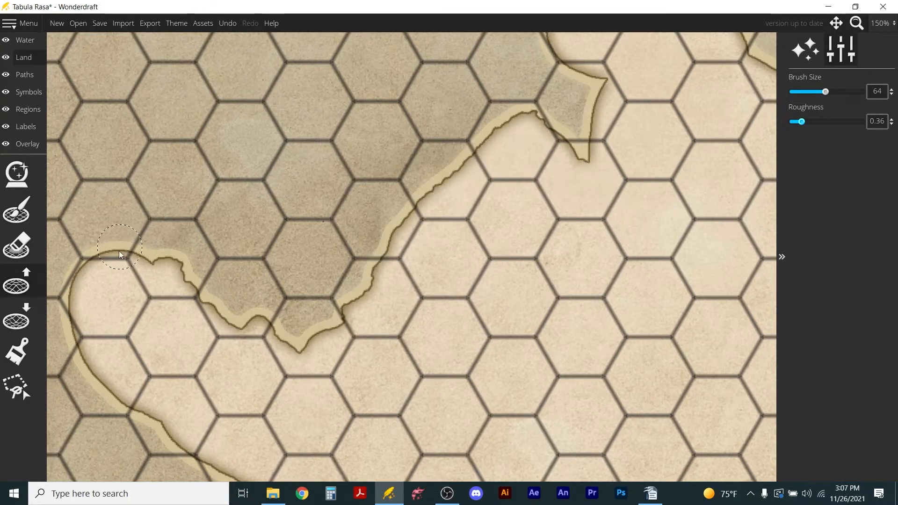
{"action": "mouse_move", "coordinate": [159, 303]}
{"action": "left_mouse_down"}
{"action": "mouse_move", "coordinate": [107, 246]}
{"action": "mouse_move", "coordinate": [73, 288]}
{"action": "mouse_move", "coordinate": [69, 313]}
{"action": "mouse_move", "coordinate": [83, 344]}
{"action": "mouse_move", "coordinate": [136, 301]}
{"action": "mouse_move", "coordinate": [130, 260]}
{"action": "mouse_move", "coordinate": [117, 316]}
{"action": "mouse_move", "coordinate": [89, 357]}
{"action": "mouse_move", "coordinate": [106, 407]}
{"action": "mouse_move", "coordinate": [159, 423]}
{"action": "mouse_move", "coordinate": [176, 446]}
{"action": "left_mouse_up"}
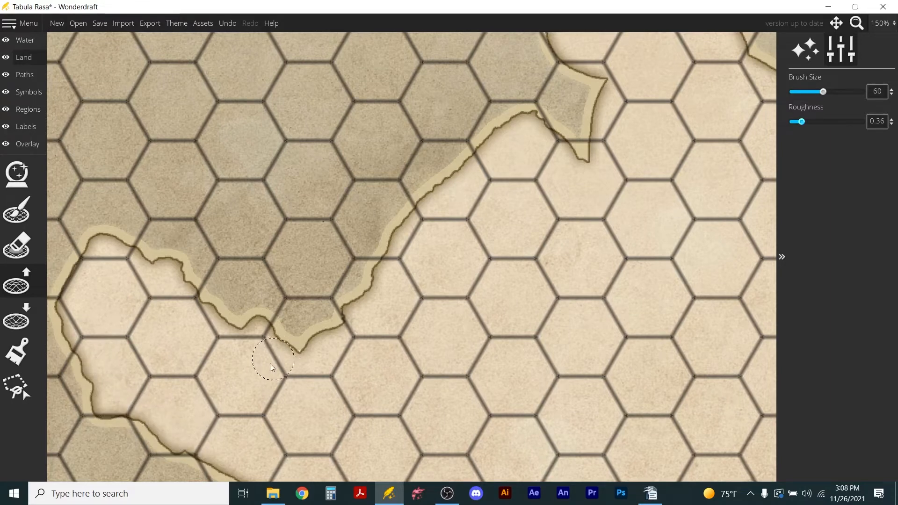
Add irregular detail to the peninsula's remaining west, south and northeast coasts with Raise Landmass at brush size 60 and roughness 0.36.
{"action": "scroll", "coordinate": [275, 361], "scroll_direction": "down", "scroll_amount": 5}
{"action": "scroll", "coordinate": [249, 419], "scroll_direction": "up", "scroll_amount": 3}
{"action": "mouse_move", "coordinate": [281, 312]}
{"action": "left_mouse_down"}
{"action": "mouse_move", "coordinate": [308, 334]}
{"action": "mouse_move", "coordinate": [272, 418]}
{"action": "mouse_move", "coordinate": [299, 476]}
{"action": "left_mouse_up"}
{"action": "mouse_move", "coordinate": [471, 171]}
{"action": "left_mouse_down"}
{"action": "mouse_move", "coordinate": [481, 149]}
{"action": "mouse_move", "coordinate": [474, 119]}
{"action": "mouse_move", "coordinate": [447, 90]}
{"action": "mouse_move", "coordinate": [473, 74]}
{"action": "mouse_move", "coordinate": [520, 84]}
{"action": "mouse_move", "coordinate": [585, 143]}
{"action": "mouse_move", "coordinate": [579, 227]}
{"action": "mouse_move", "coordinate": [610, 265]}
{"action": "left_mouse_up"}
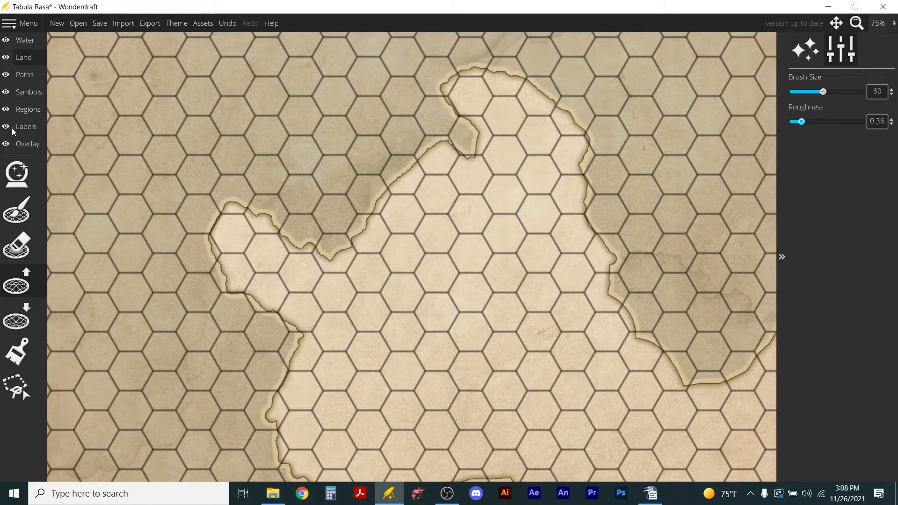
Show the trace image again over the map at opacity 0.41.
{"action": "left_click", "coordinate": [27, 144]}
{"action": "left_click", "coordinate": [22, 178]}
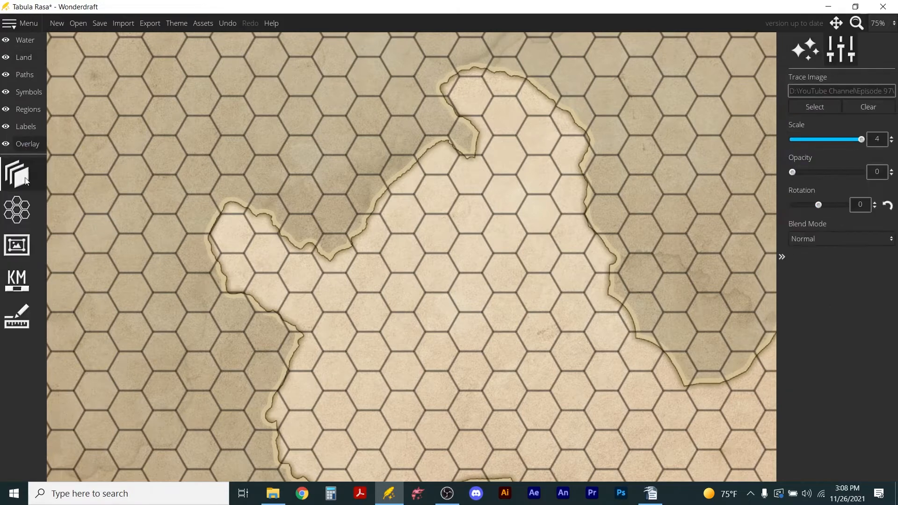
{"action": "left_click_drag", "start_coordinate": [792, 173], "coordinate": [820, 175]}
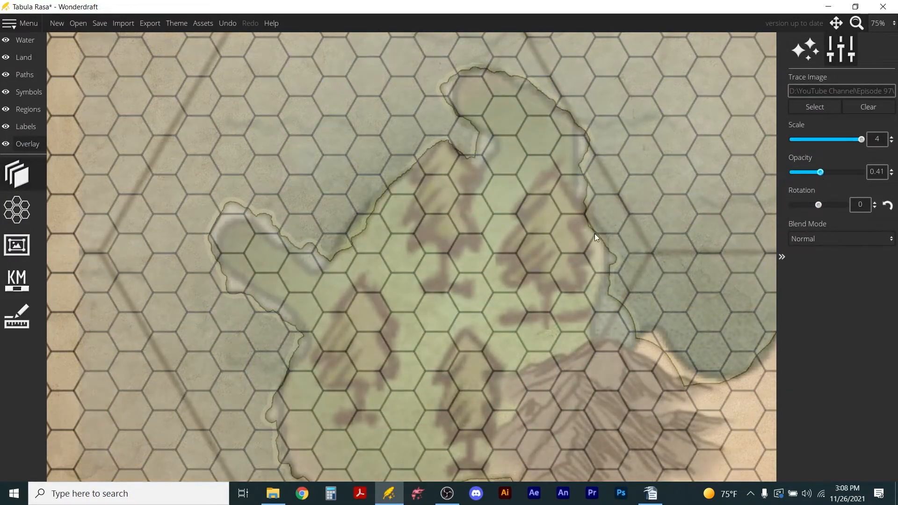
Match the peninsula's east coast above the mountains to the trace by raising and lowering landmass, increasing the brush size from 60 to 108.
{"action": "left_click", "coordinate": [26, 57]}
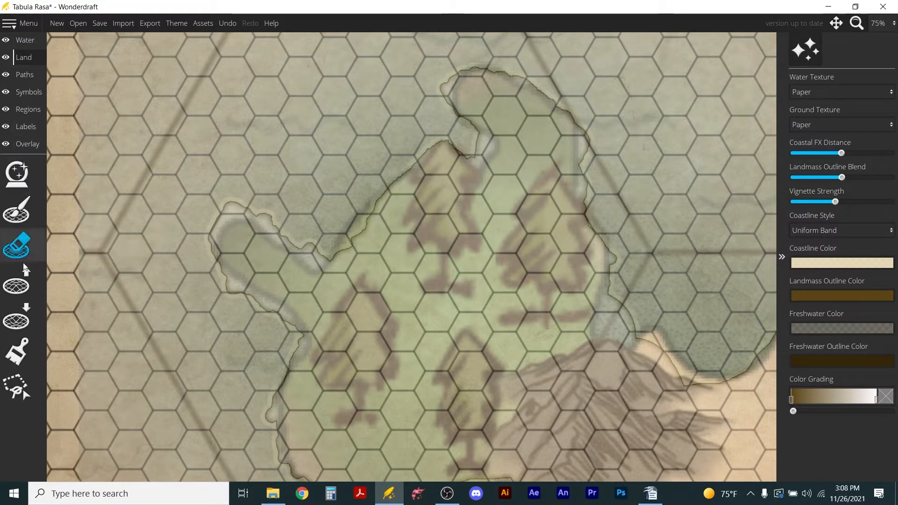
{"action": "left_click", "coordinate": [17, 285]}
{"action": "mouse_move", "coordinate": [577, 227]}
{"action": "left_mouse_down"}
{"action": "mouse_move", "coordinate": [609, 247]}
{"action": "mouse_move", "coordinate": [615, 275]}
{"action": "mouse_move", "coordinate": [605, 303]}
{"action": "left_mouse_up"}
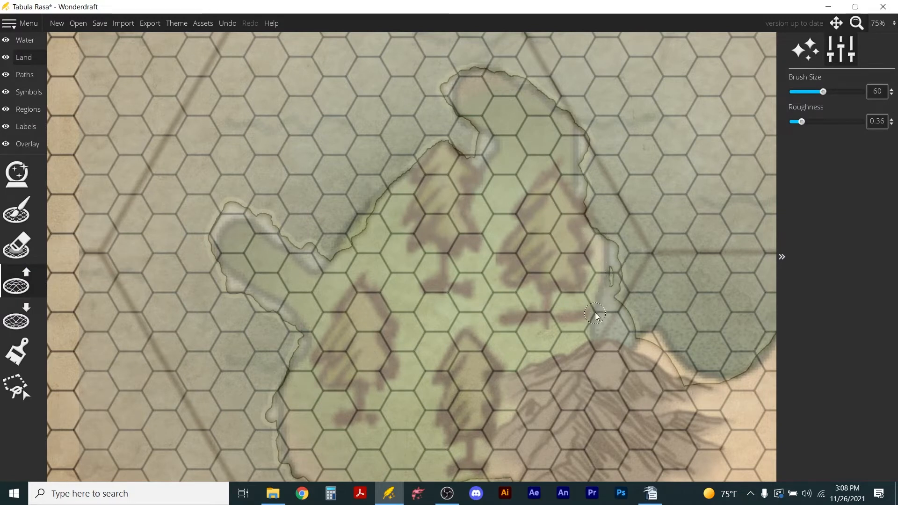
{"action": "left_click", "coordinate": [17, 319]}
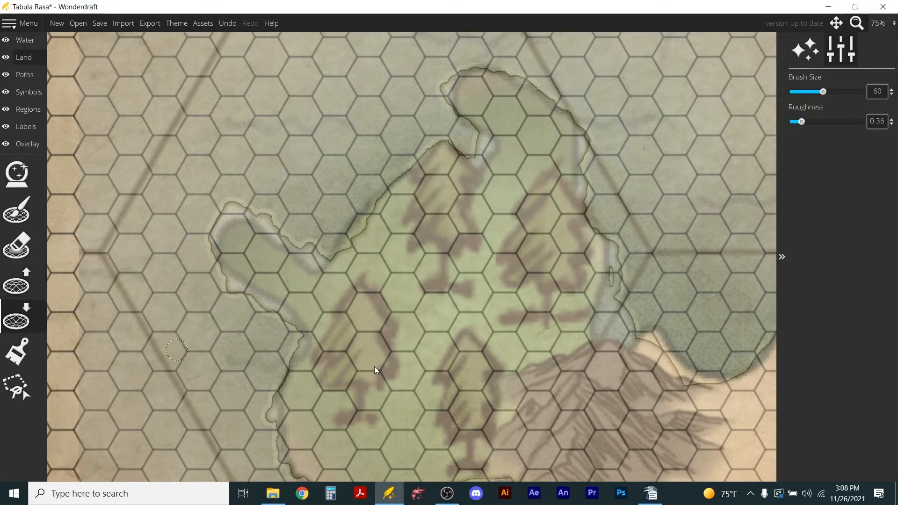
{"action": "mouse_move", "coordinate": [617, 284]}
{"action": "left_mouse_down"}
{"action": "mouse_move", "coordinate": [619, 242]}
{"action": "mouse_move", "coordinate": [623, 284]}
{"action": "mouse_move", "coordinate": [599, 346]}
{"action": "mouse_move", "coordinate": [620, 304]}
{"action": "mouse_move", "coordinate": [638, 340]}
{"action": "mouse_move", "coordinate": [632, 311]}
{"action": "mouse_move", "coordinate": [609, 339]}
{"action": "left_mouse_up"}
{"action": "scroll", "coordinate": [608, 328], "scroll_direction": "up", "scroll_amount": 2}
{"action": "scroll", "coordinate": [608, 328], "scroll_direction": "up", "scroll_amount": 10}
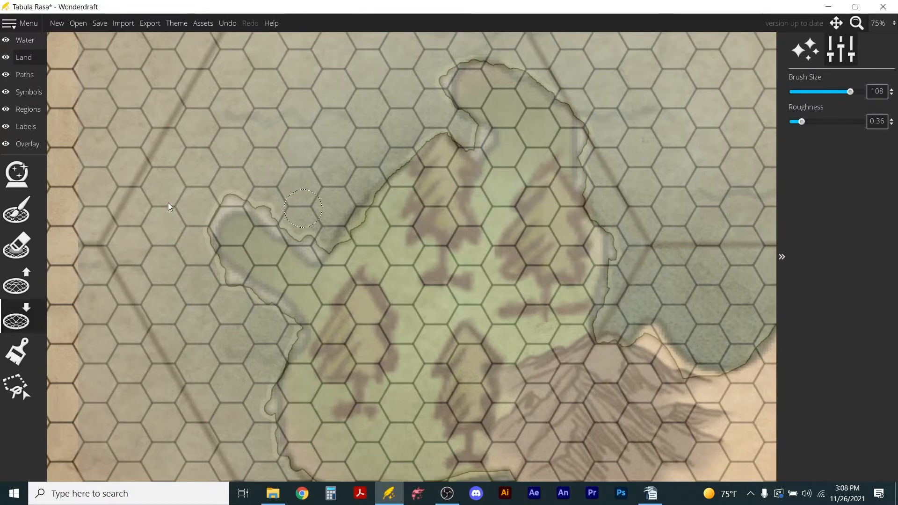
Raise landmass along the shore of the bay east of the mountains and the peninsula's south coast to follow the trace at brush size 108.
{"action": "left_click", "coordinate": [26, 284]}
{"action": "mouse_move", "coordinate": [632, 358]}
{"action": "left_mouse_down"}
{"action": "mouse_move", "coordinate": [657, 333]}
{"action": "mouse_move", "coordinate": [705, 381]}
{"action": "mouse_move", "coordinate": [740, 377]}
{"action": "mouse_move", "coordinate": [772, 347]}
{"action": "left_mouse_up"}
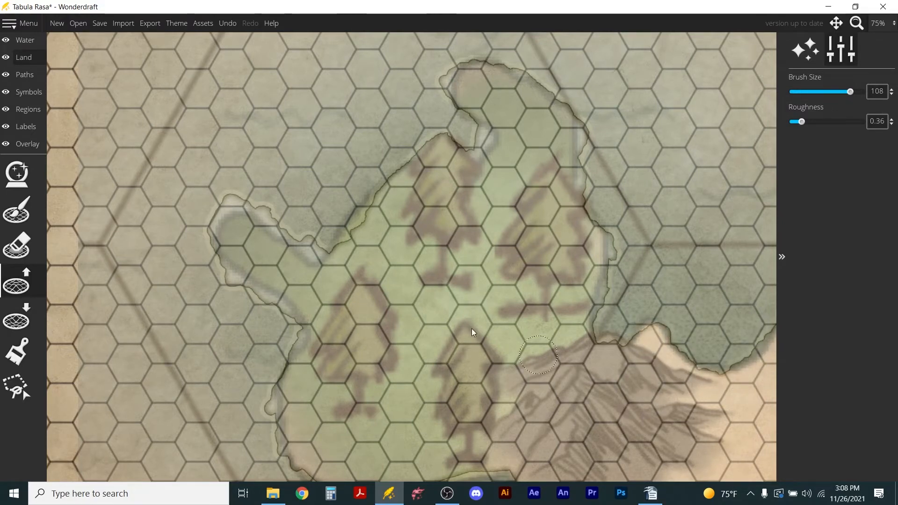
{"action": "scroll", "coordinate": [557, 367], "scroll_direction": "down", "scroll_amount": 3}
{"action": "scroll", "coordinate": [257, 284], "scroll_direction": "up", "scroll_amount": 3}
{"action": "mouse_move", "coordinate": [265, 274]}
{"action": "left_mouse_down"}
{"action": "mouse_move", "coordinate": [294, 302]}
{"action": "mouse_move", "coordinate": [326, 318]}
{"action": "left_mouse_up"}
{"action": "mouse_move", "coordinate": [358, 320]}
{"action": "left_mouse_down"}
{"action": "mouse_move", "coordinate": [470, 292]}
{"action": "mouse_move", "coordinate": [507, 305]}
{"action": "mouse_move", "coordinate": [528, 332]}
{"action": "mouse_move", "coordinate": [514, 328]}
{"action": "mouse_move", "coordinate": [552, 362]}
{"action": "left_mouse_up"}
Lower the landmass along the southern bay's east shore, below the mountains, to match the traced coastline.
{"action": "left_click", "coordinate": [10, 262]}
{"action": "left_click", "coordinate": [16, 317]}
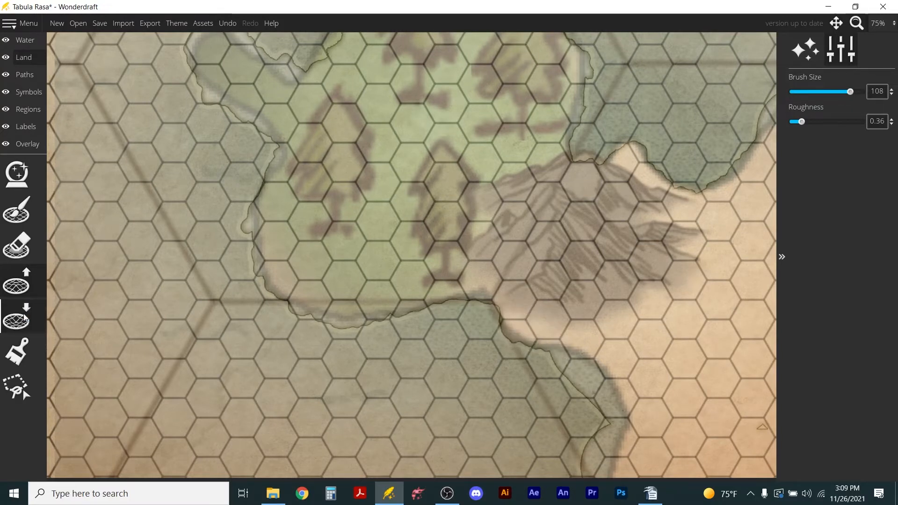
{"action": "mouse_move", "coordinate": [569, 358]}
{"action": "left_mouse_down"}
{"action": "mouse_move", "coordinate": [591, 395]}
{"action": "mouse_move", "coordinate": [591, 371]}
{"action": "mouse_move", "coordinate": [610, 385]}
{"action": "mouse_move", "coordinate": [630, 424]}
{"action": "mouse_move", "coordinate": [617, 408]}
{"action": "mouse_move", "coordinate": [609, 413]}
{"action": "mouse_move", "coordinate": [605, 446]}
{"action": "mouse_move", "coordinate": [617, 444]}
{"action": "mouse_move", "coordinate": [616, 433]}
{"action": "mouse_move", "coordinate": [609, 471]}
{"action": "mouse_move", "coordinate": [592, 443]}
{"action": "left_mouse_up"}
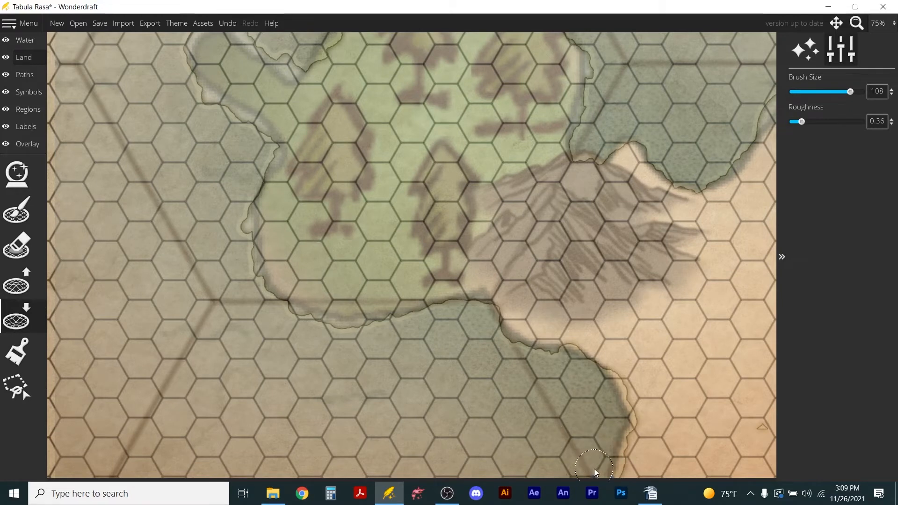
{"action": "scroll", "coordinate": [531, 444], "scroll_direction": "down", "scroll_amount": 1}
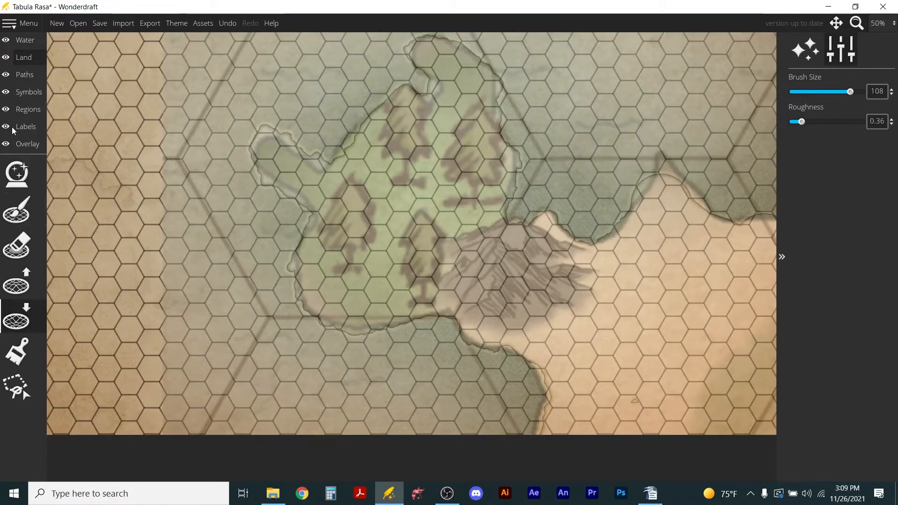
Extend the pointed headland on the eastern north coast to the traced tip and trim its west side with Lower Landmass.
{"action": "left_click", "coordinate": [18, 283]}
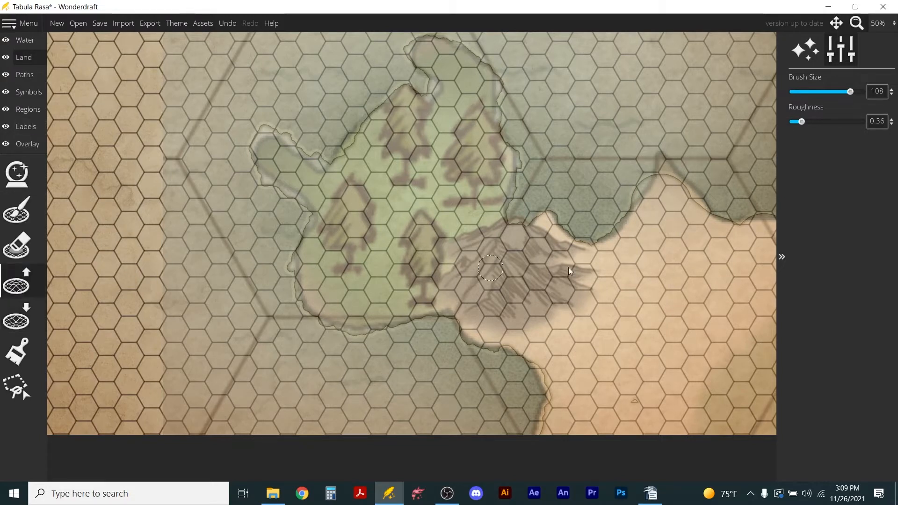
{"action": "mouse_move", "coordinate": [666, 182]}
{"action": "left_mouse_down"}
{"action": "mouse_move", "coordinate": [663, 156]}
{"action": "mouse_move", "coordinate": [710, 217]}
{"action": "mouse_move", "coordinate": [766, 231]}
{"action": "mouse_move", "coordinate": [774, 225]}
{"action": "mouse_move", "coordinate": [767, 216]}
{"action": "left_mouse_up"}
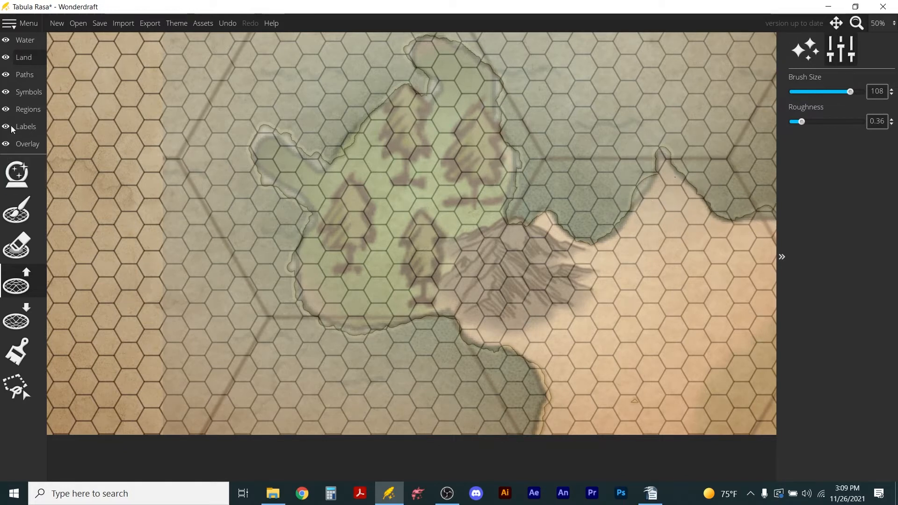
{"action": "left_click", "coordinate": [16, 318]}
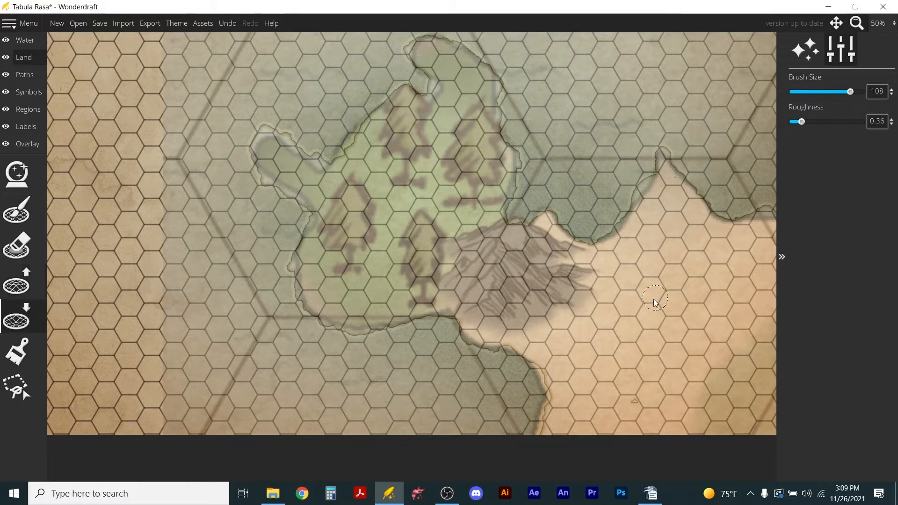
{"action": "left_click_drag", "start_coordinate": [639, 179], "coordinate": [641, 188]}
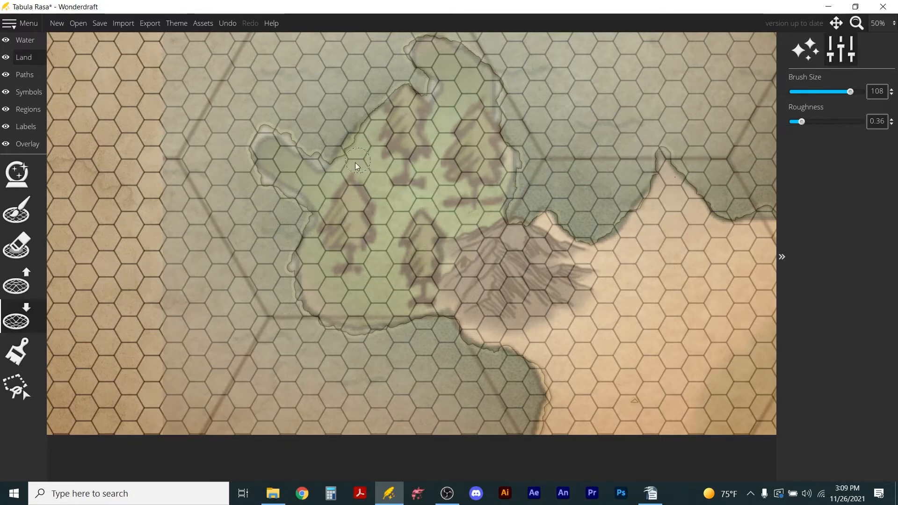
{"action": "scroll", "coordinate": [360, 164], "scroll_direction": "down", "scroll_amount": 2}
{"action": "scroll", "coordinate": [414, 145], "scroll_direction": "up", "scroll_amount": 1}
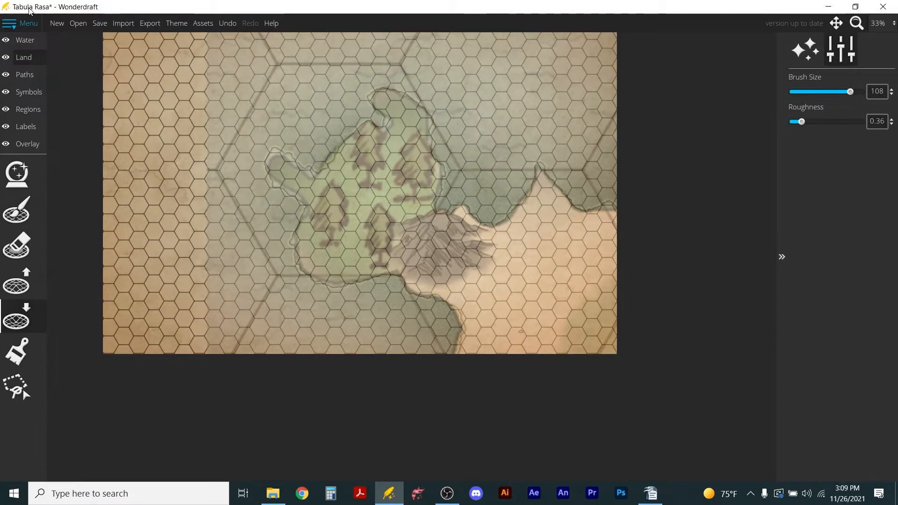
Save the map as "detail treasure map" in the Video Files folder.
{"action": "left_click", "coordinate": [99, 23]}
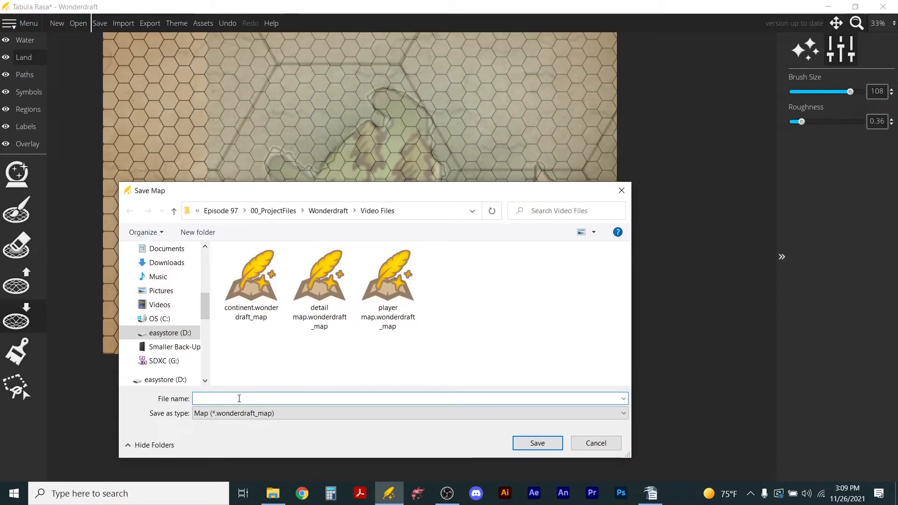
{"action": "type", "text": "det"}
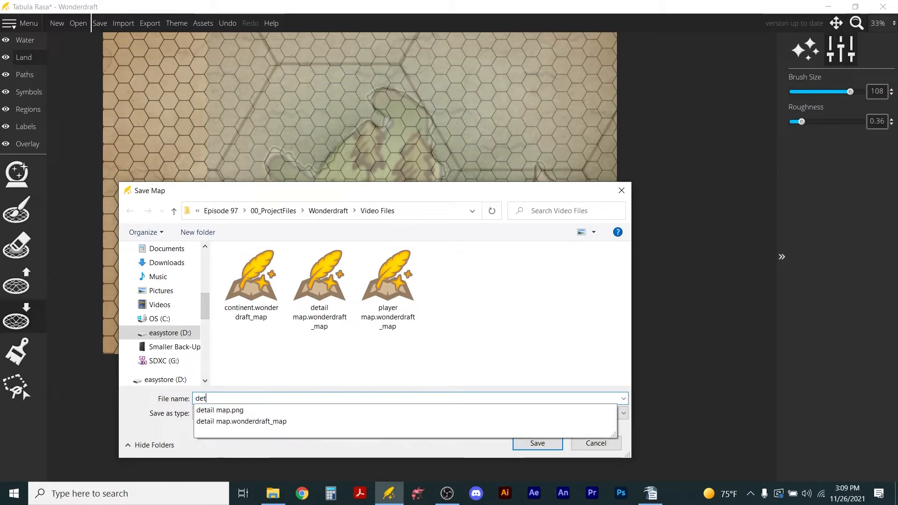
{"action": "type", "text": "ail treasure map"}
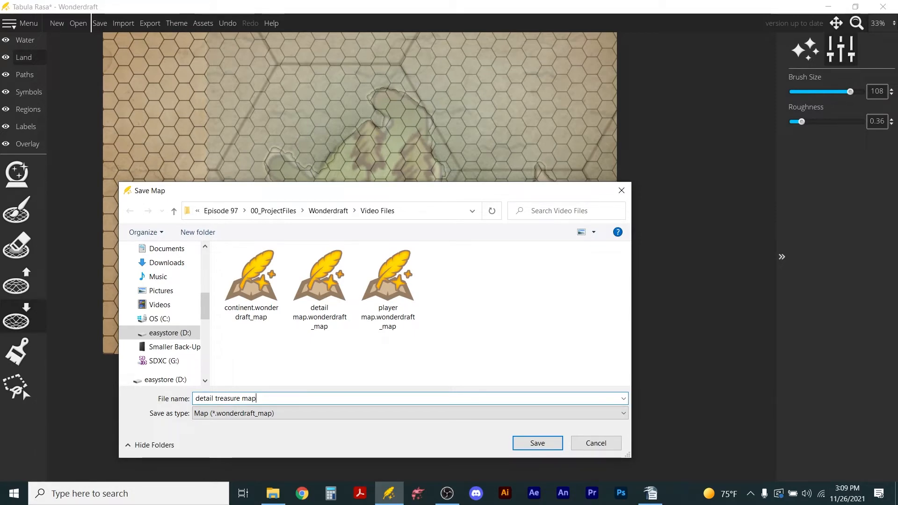
{"action": "key", "text": "Return"}
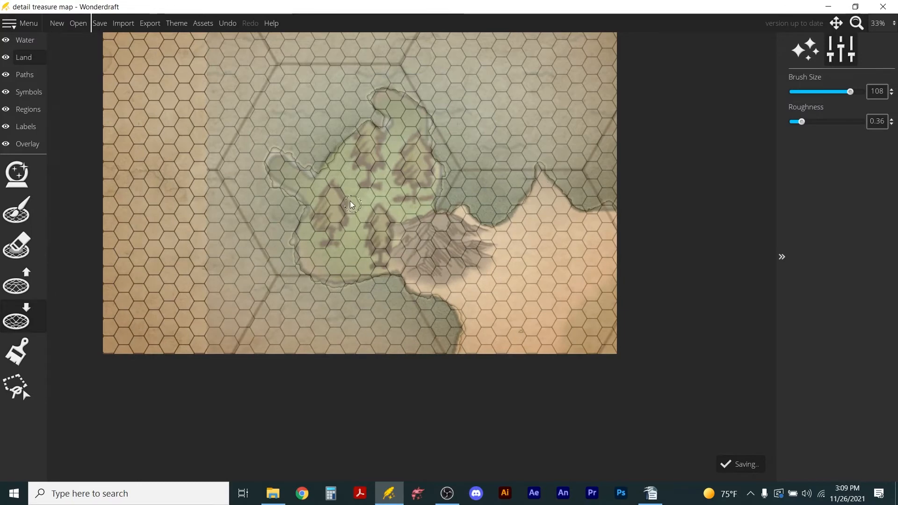
View the trace image at full opacity, and fade it back to opacity 0.35.
{"action": "scroll", "coordinate": [523, 300], "scroll_direction": "up", "scroll_amount": 5}
{"action": "scroll", "coordinate": [523, 301], "scroll_direction": "down", "scroll_amount": 2}
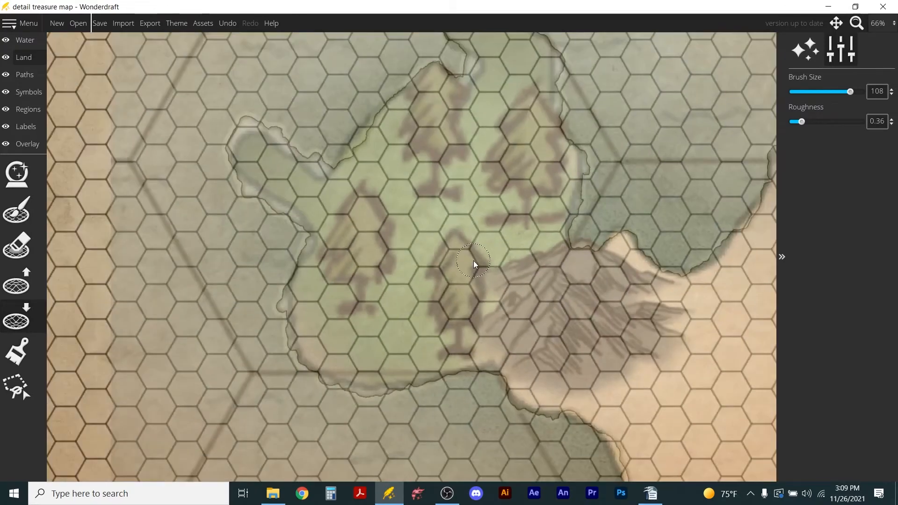
{"action": "left_click", "coordinate": [14, 143]}
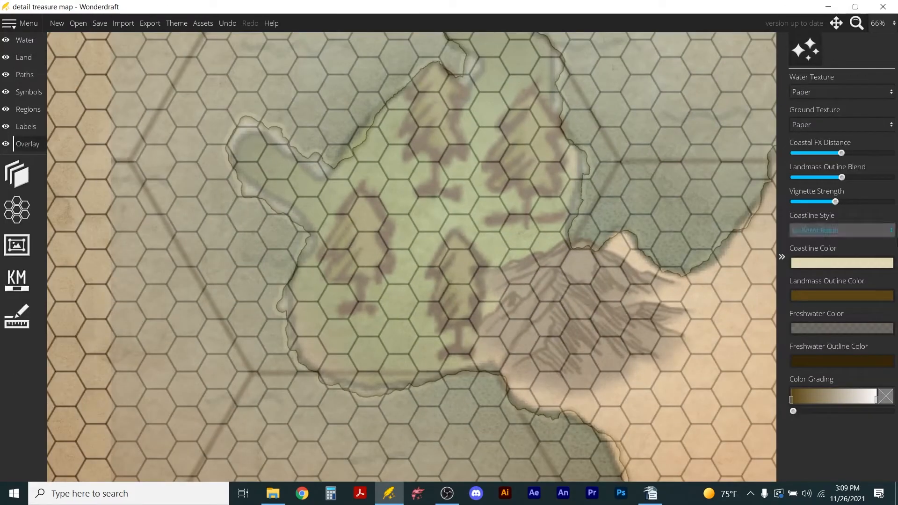
{"action": "left_click", "coordinate": [17, 173]}
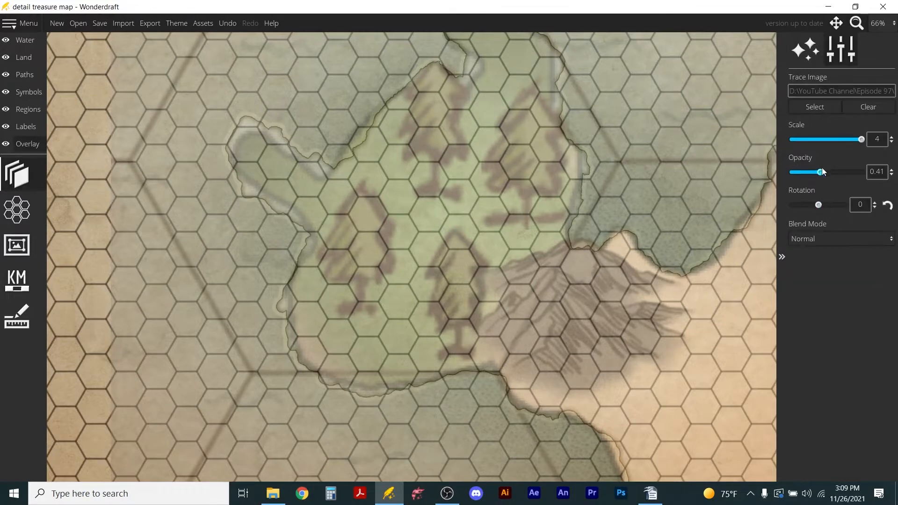
{"action": "left_click_drag", "start_coordinate": [822, 171], "coordinate": [895, 180]}
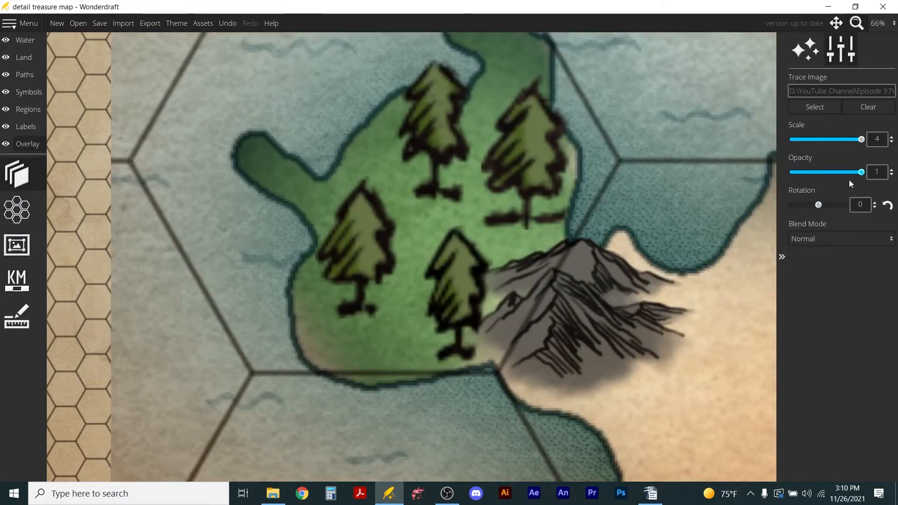
{"action": "left_click_drag", "start_coordinate": [862, 172], "coordinate": [816, 172]}
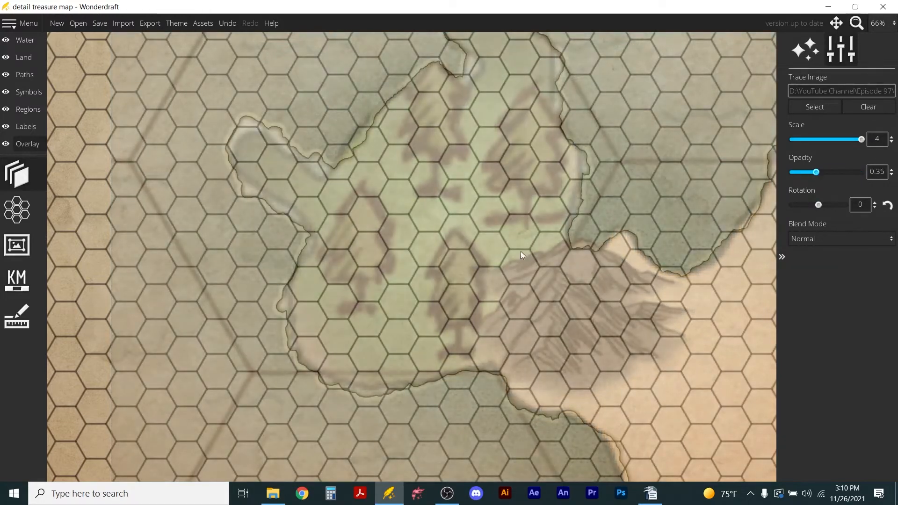
Place a circled star settlement symbol at scale 100 on the south shore of the peninsula's western spur.
{"action": "scroll", "coordinate": [524, 182], "scroll_direction": "down", "scroll_amount": 3}
{"action": "scroll", "coordinate": [491, 159], "scroll_direction": "up", "scroll_amount": 4}
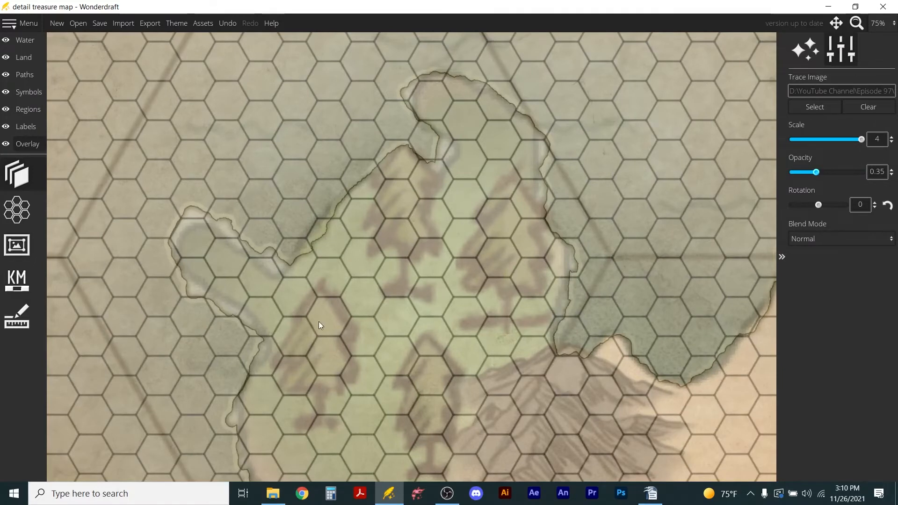
{"action": "scroll", "coordinate": [290, 251], "scroll_direction": "down", "scroll_amount": 1}
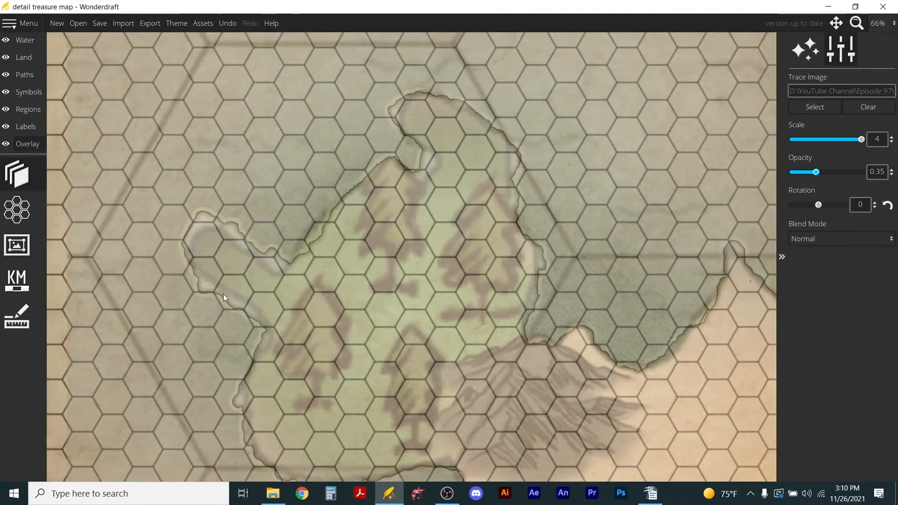
{"action": "left_click", "coordinate": [26, 93]}
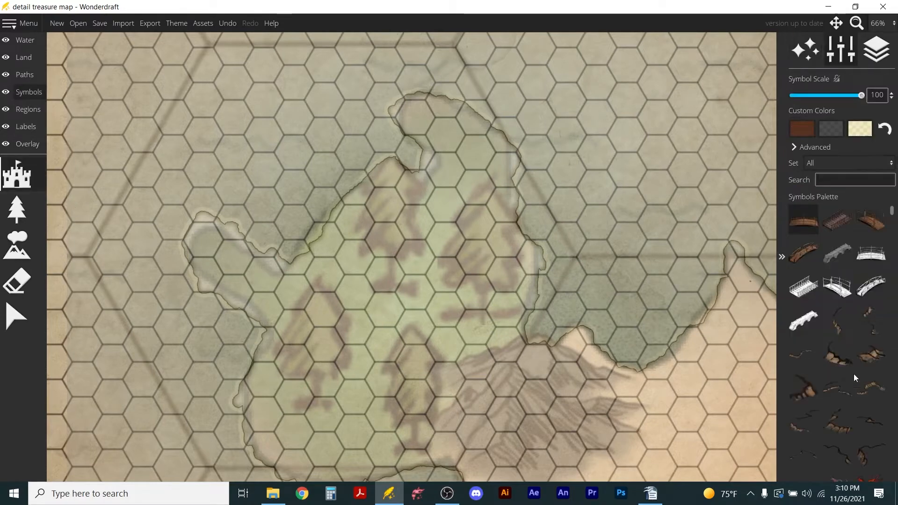
{"action": "scroll", "coordinate": [857, 391], "scroll_direction": "down", "scroll_amount": 3}
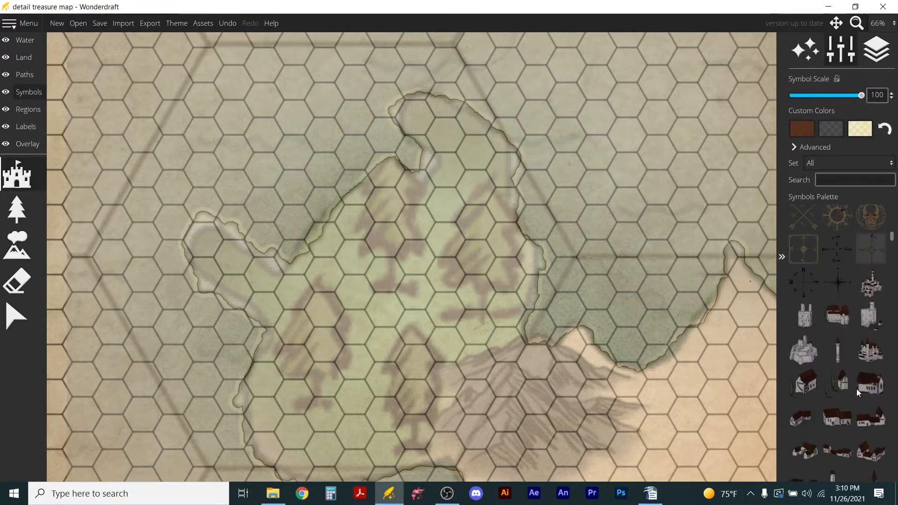
{"action": "left_click", "coordinate": [869, 320]}
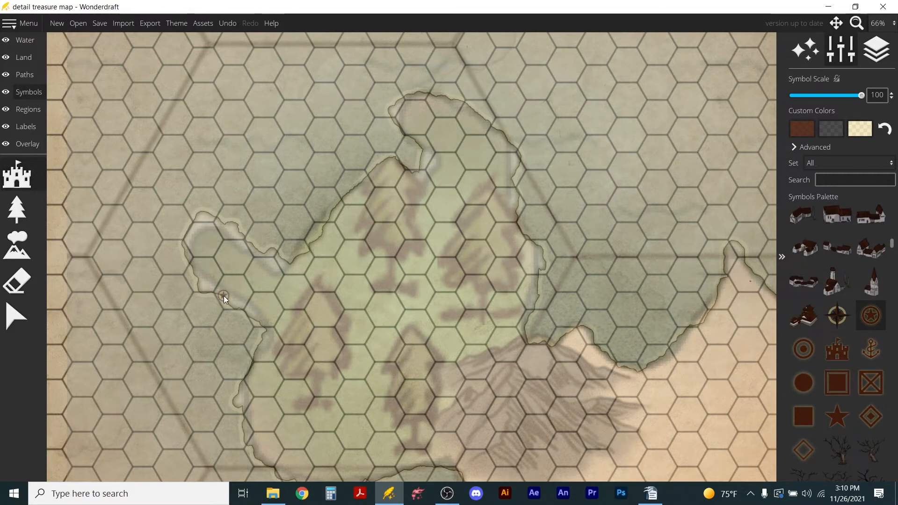
{"action": "scroll", "coordinate": [223, 296], "scroll_direction": "up", "scroll_amount": 4}
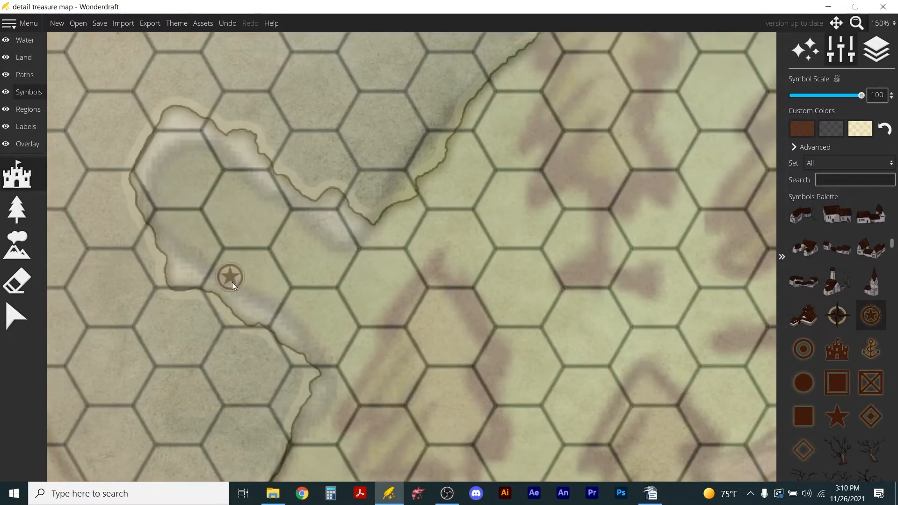
{"action": "left_click", "coordinate": [235, 297]}
{"action": "scroll", "coordinate": [346, 232], "scroll_direction": "down", "scroll_amount": 3}
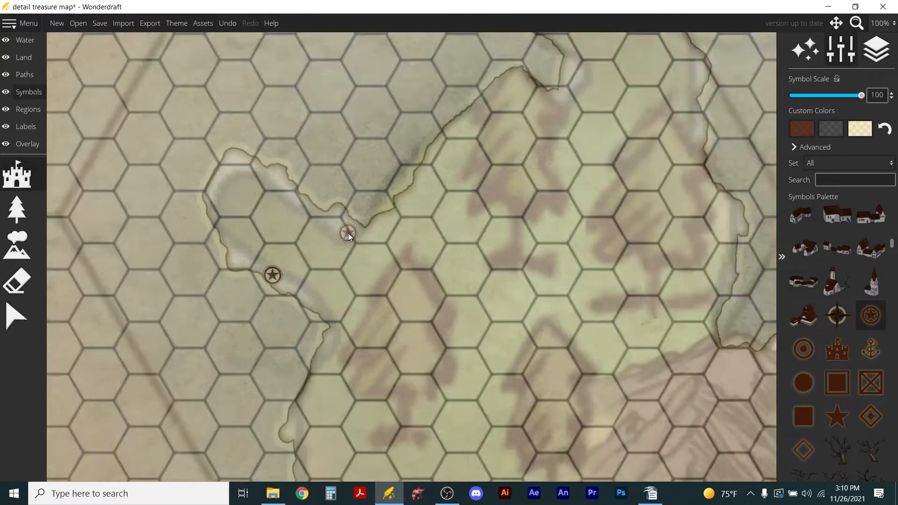
Fade the trace image overlay to opacity 0.29.
{"action": "scroll", "coordinate": [294, 261], "scroll_direction": "down", "scroll_amount": 1}
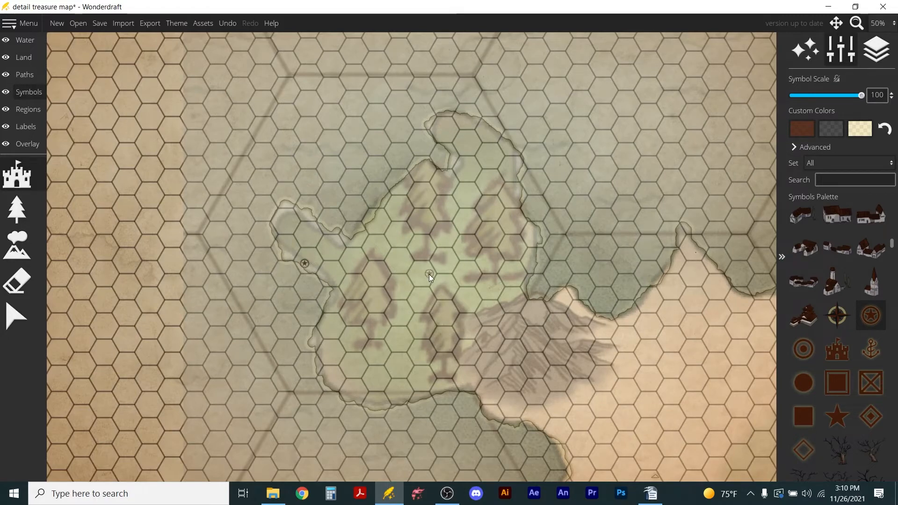
{"action": "scroll", "coordinate": [441, 247], "scroll_direction": "up", "scroll_amount": 1}
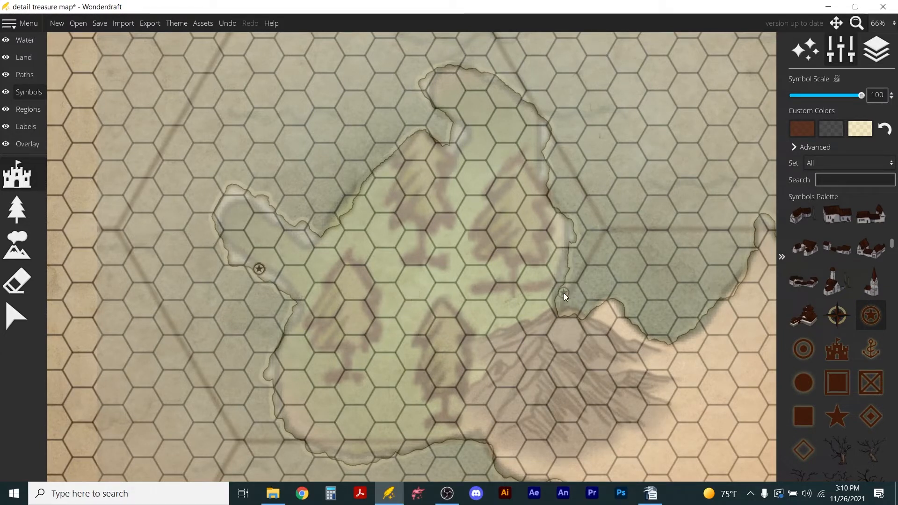
{"action": "left_click", "coordinate": [19, 144]}
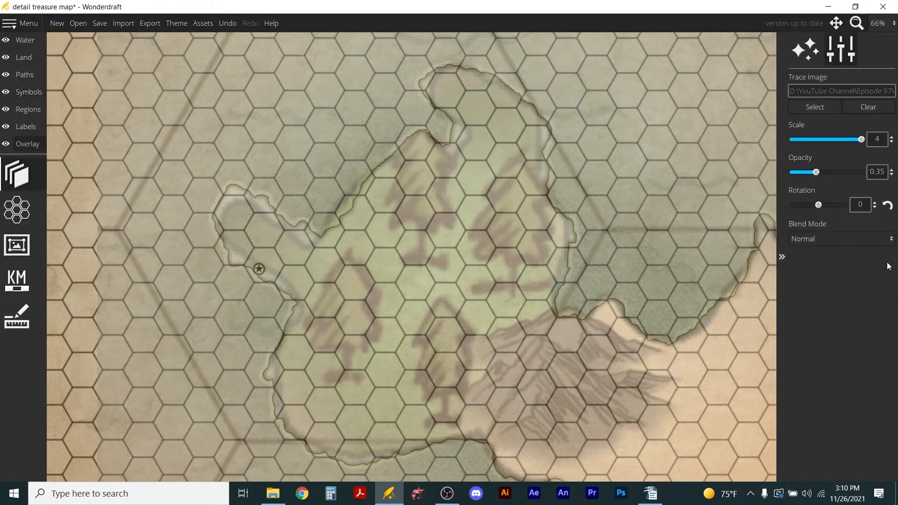
{"action": "left_click_drag", "start_coordinate": [815, 173], "coordinate": [812, 172]}
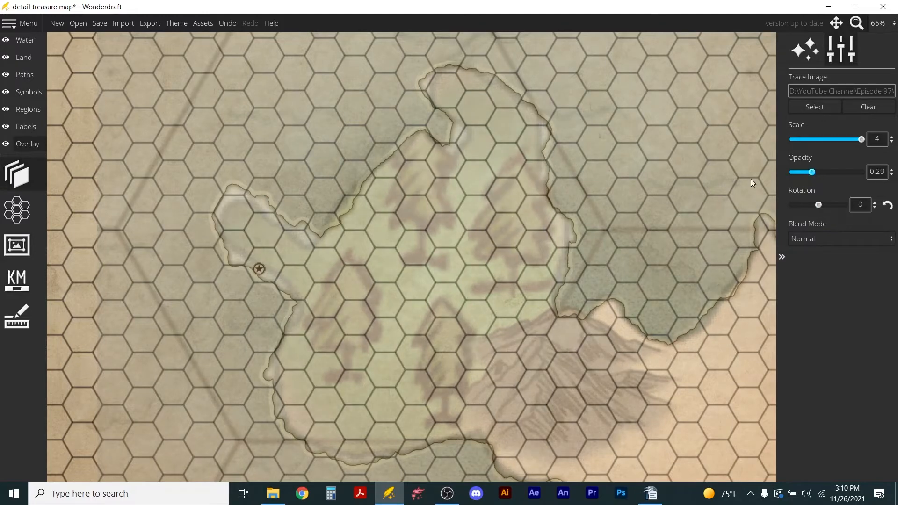
Place mountain symbols at scale 100 in a diagonal row from the south coast northeast across the traced mountain area.
{"action": "left_click", "coordinate": [16, 91]}
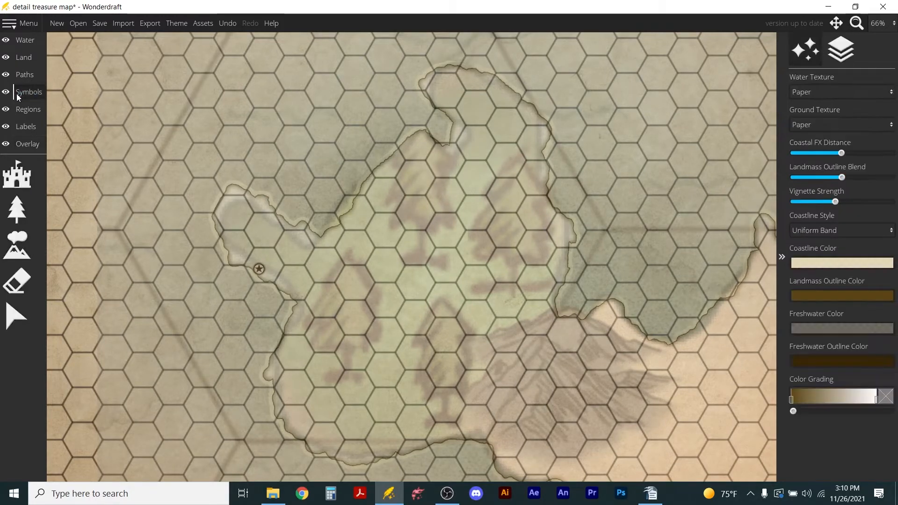
{"action": "left_click", "coordinate": [16, 243]}
{"action": "left_click", "coordinate": [843, 260]}
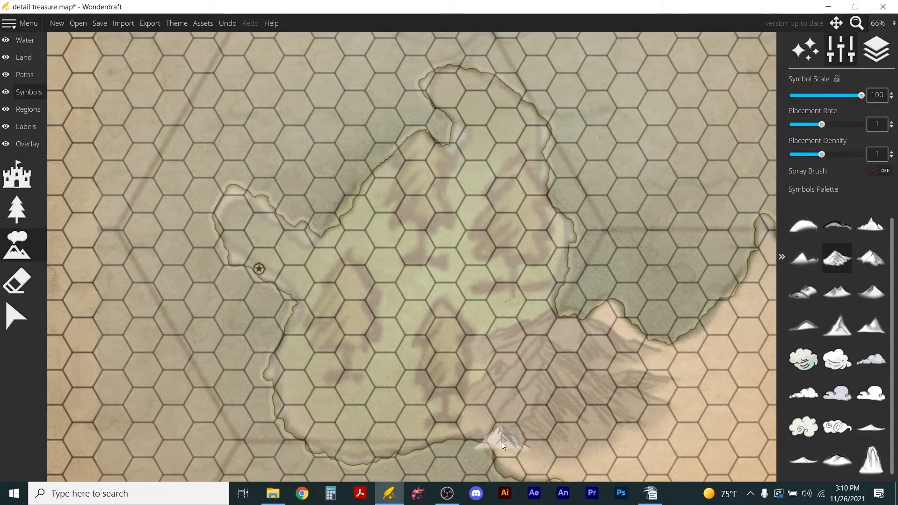
{"action": "left_click", "coordinate": [523, 430]}
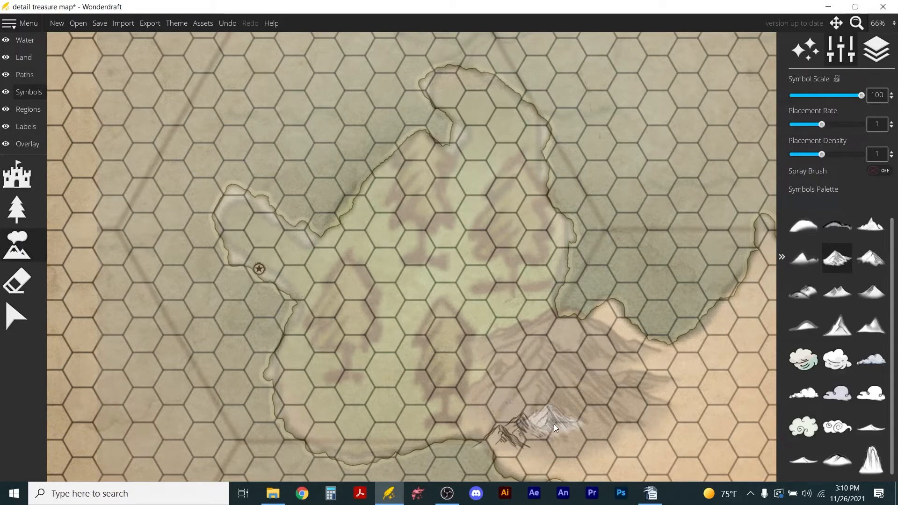
{"action": "left_click", "coordinate": [560, 397]}
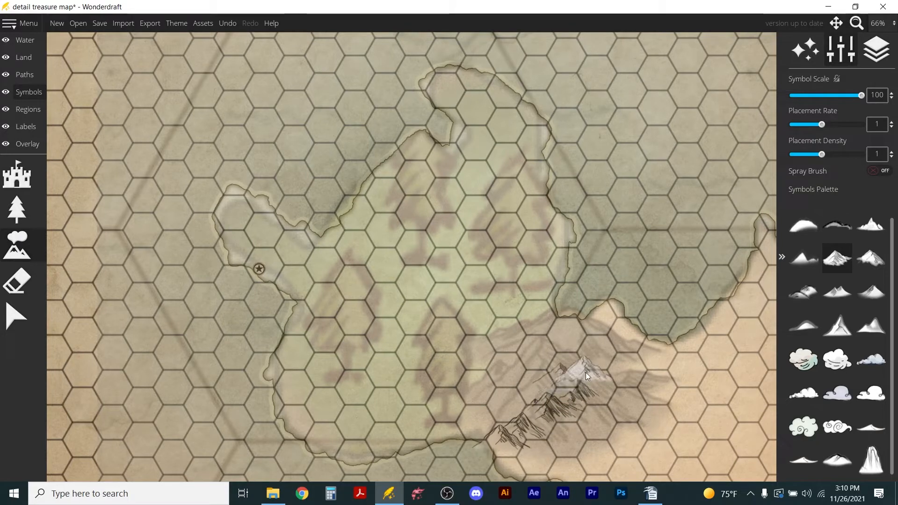
{"action": "left_click", "coordinate": [606, 321]}
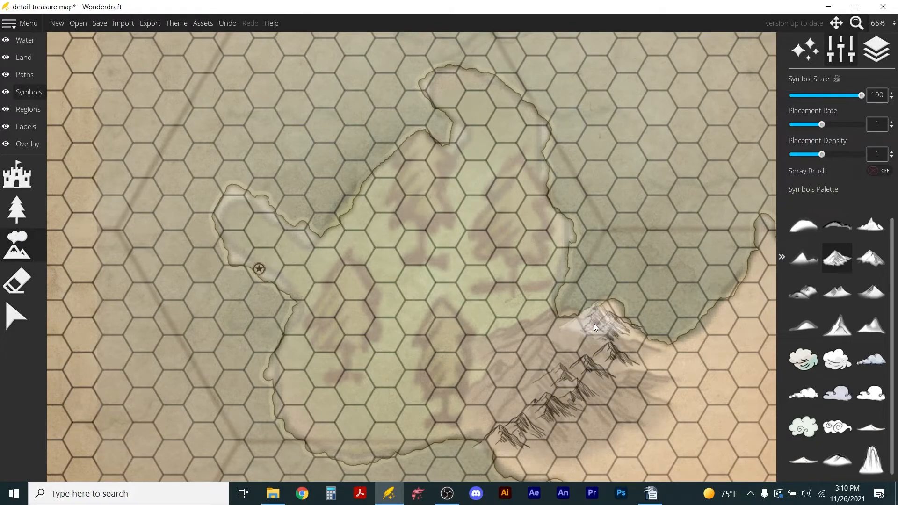
Fill the northern and western parts of the traced mountain area with more mountain symbols.
{"action": "left_click", "coordinate": [549, 368]}
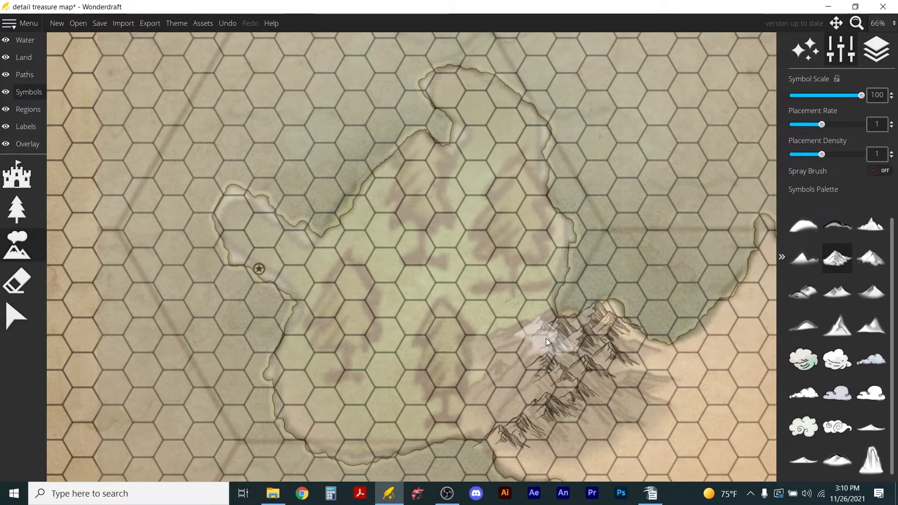
{"action": "left_click", "coordinate": [525, 364]}
{"action": "left_click", "coordinate": [510, 389]}
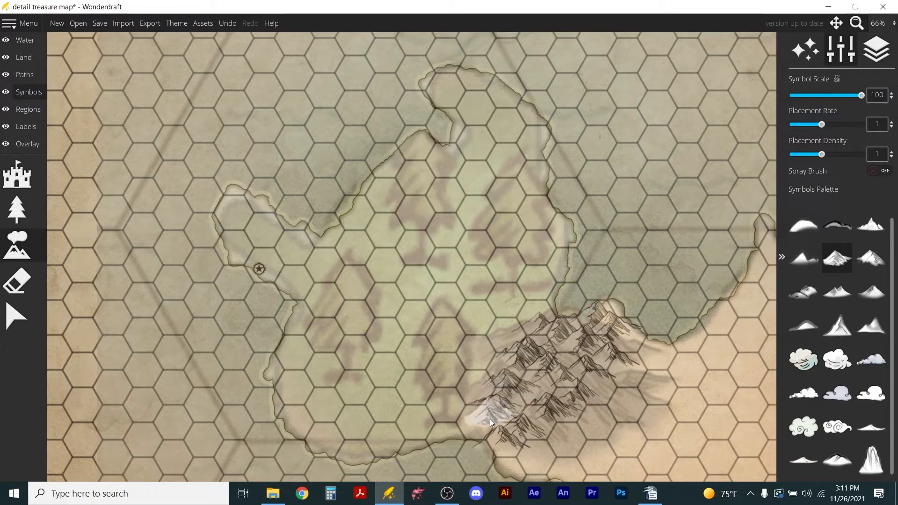
{"action": "left_click", "coordinate": [480, 403]}
{"action": "left_click", "coordinate": [513, 339]}
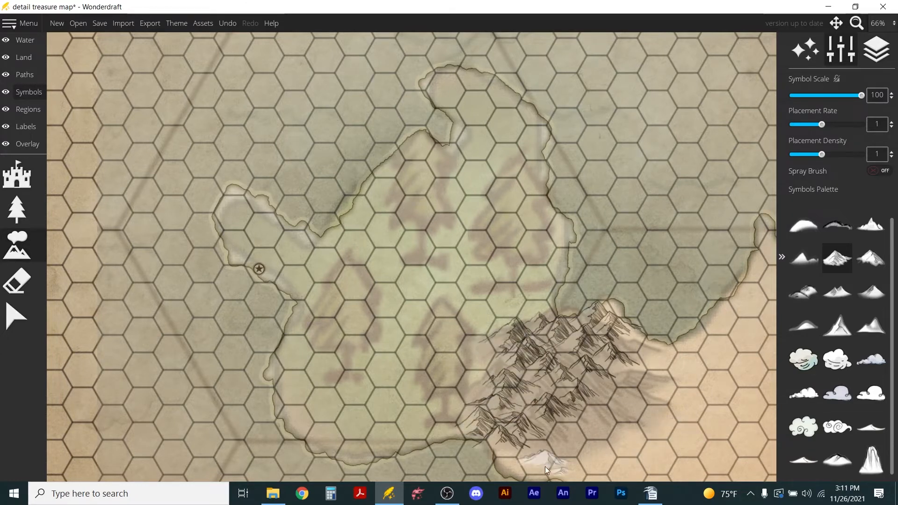
Extend the mountain range along its southern and eastern edges and cover the small headland on the north coast with peaks.
{"action": "left_click", "coordinate": [528, 460]}
{"action": "left_click", "coordinate": [590, 420]}
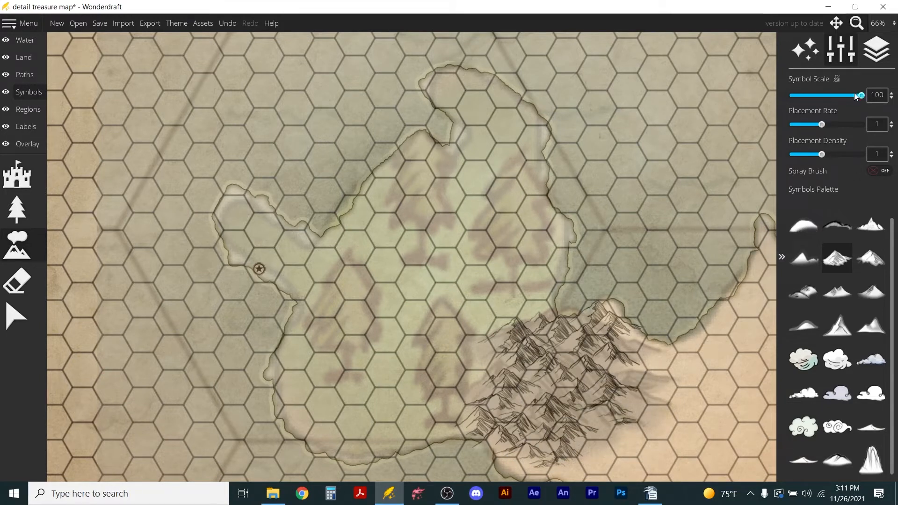
{"action": "left_click", "coordinate": [635, 341]}
{"action": "left_click", "coordinate": [691, 360]}
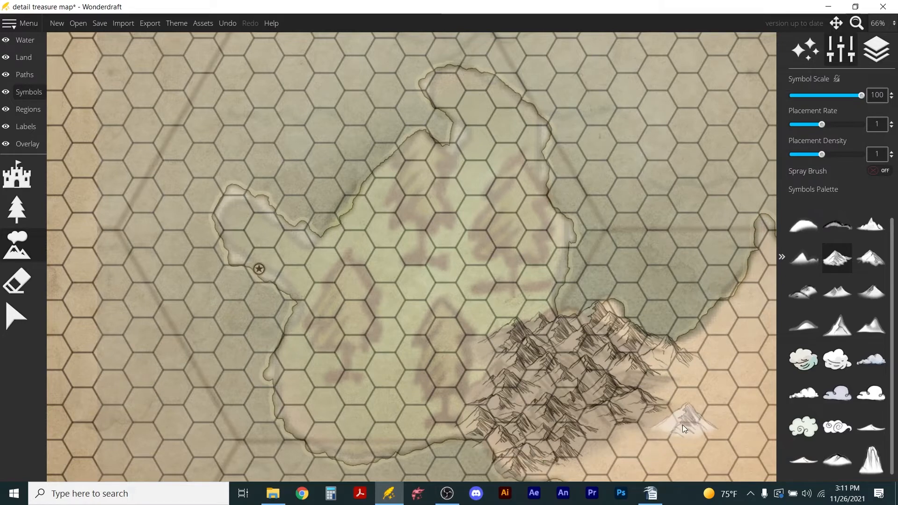
{"action": "left_click", "coordinate": [563, 319]}
{"action": "scroll", "coordinate": [528, 322], "scroll_direction": "down", "scroll_amount": 3}
{"action": "scroll", "coordinate": [528, 322], "scroll_direction": "up", "scroll_amount": 3}
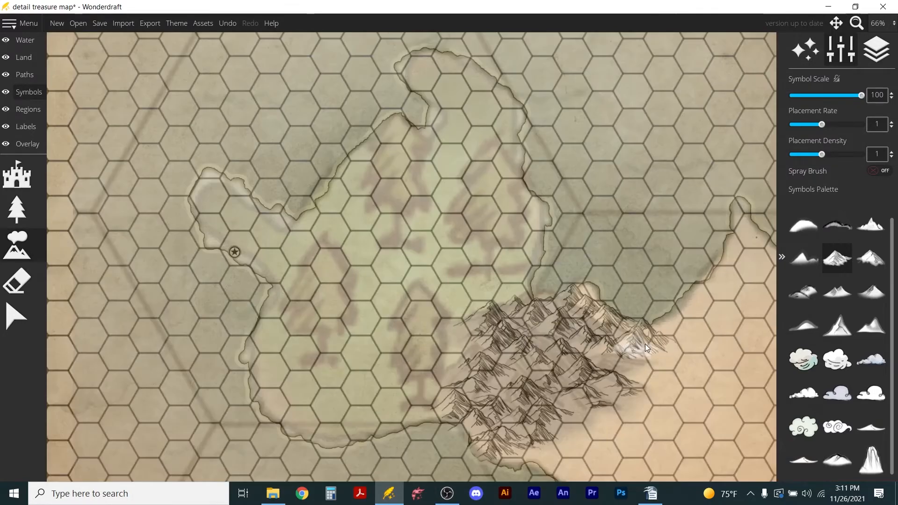
{"action": "left_click", "coordinate": [596, 305]}
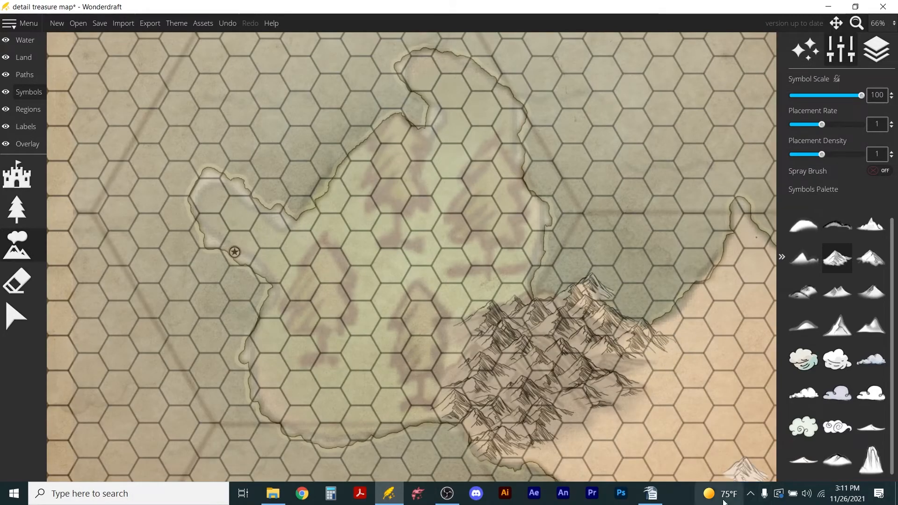
Hide the trace image by setting its opacity to 0.
{"action": "left_click", "coordinate": [27, 143]}
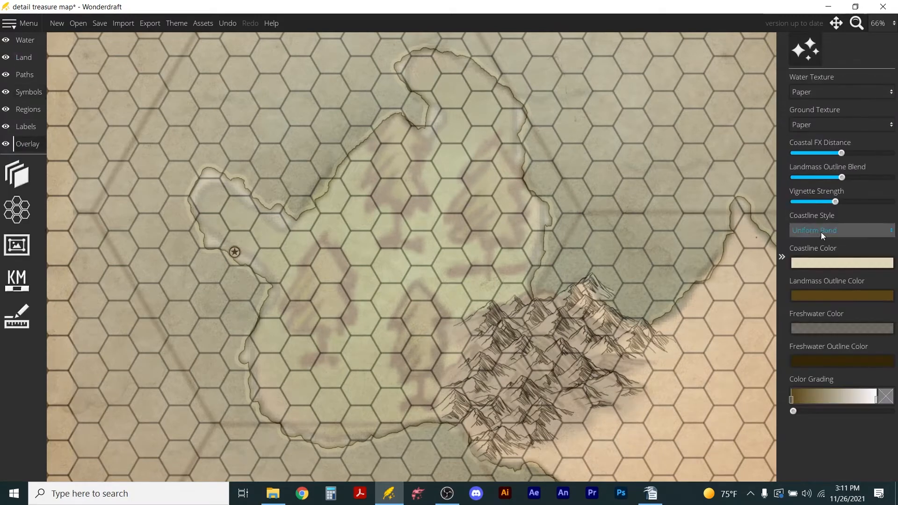
{"action": "left_click", "coordinate": [21, 173]}
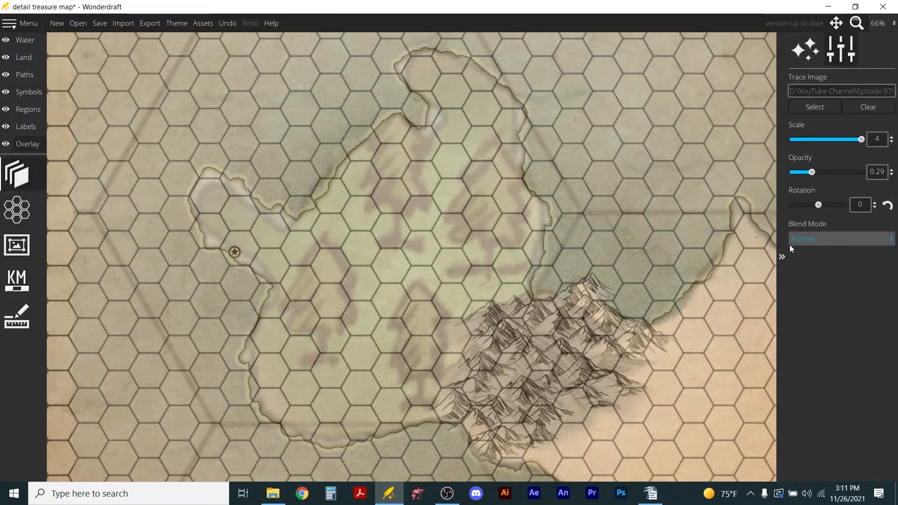
{"action": "left_click", "coordinate": [800, 172]}
{"action": "left_click_drag", "start_coordinate": [798, 173], "coordinate": [764, 175]}
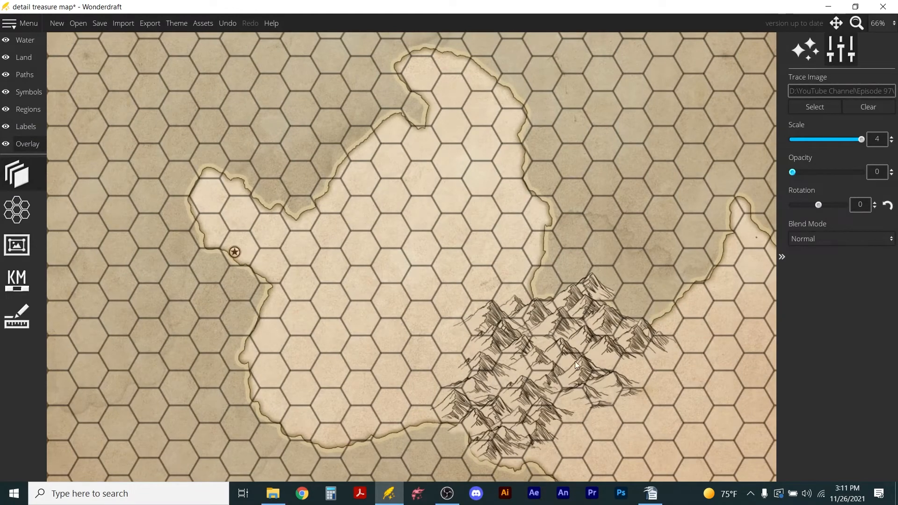
Find the line-drawn waterfall among all symbols and place it at scale 75 on the southeast edge of the mountain range.
{"action": "scroll", "coordinate": [586, 279], "scroll_direction": "down", "scroll_amount": 3}
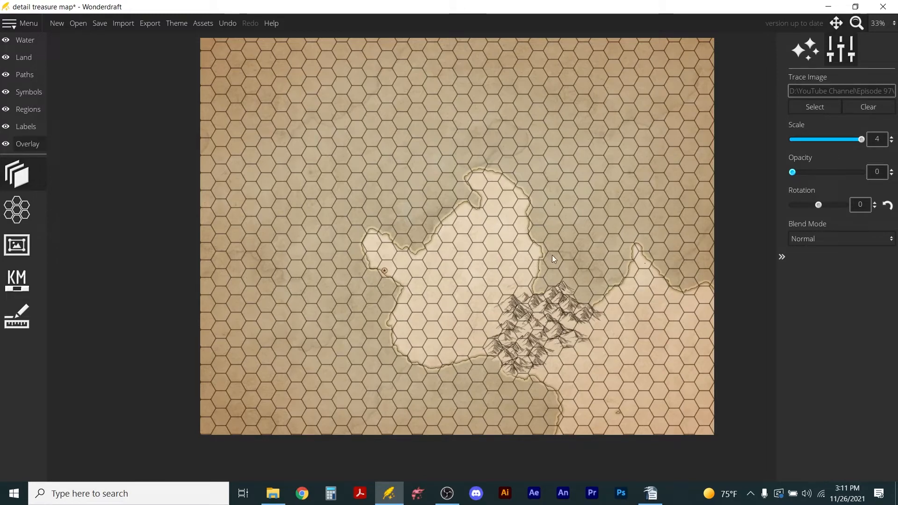
{"action": "scroll", "coordinate": [532, 291], "scroll_direction": "up", "scroll_amount": 2}
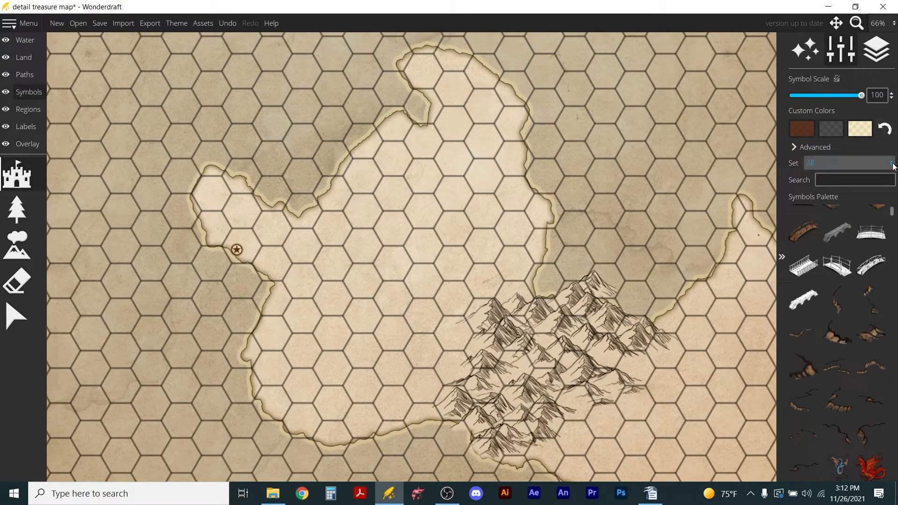
{"action": "scroll", "coordinate": [848, 365], "scroll_direction": "down", "scroll_amount": 3}
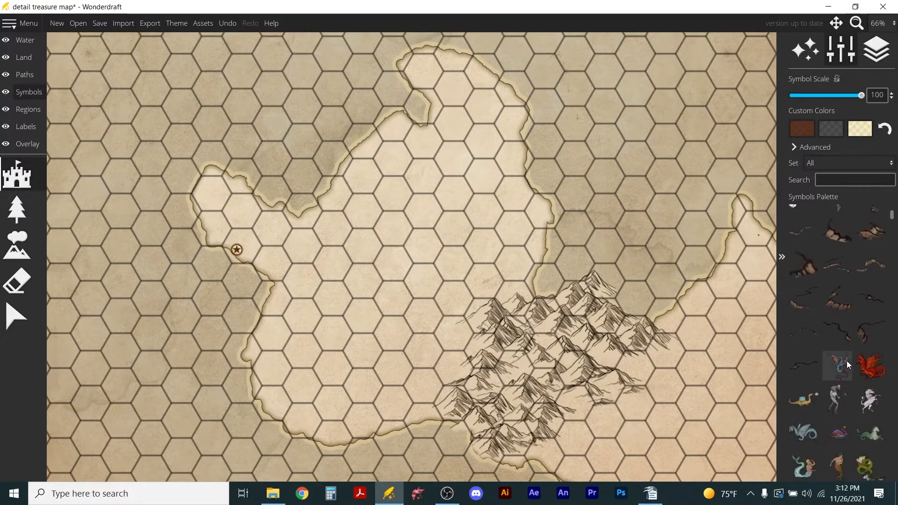
{"action": "scroll", "coordinate": [849, 365], "scroll_direction": "down", "scroll_amount": 7}
{"action": "left_click_drag", "start_coordinate": [891, 224], "coordinate": [891, 305]}
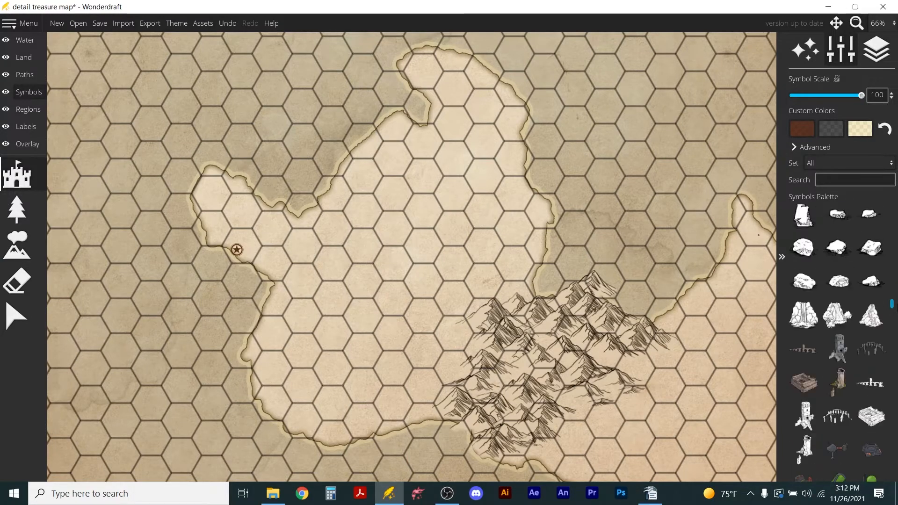
{"action": "scroll", "coordinate": [795, 312], "scroll_direction": "up", "scroll_amount": 2}
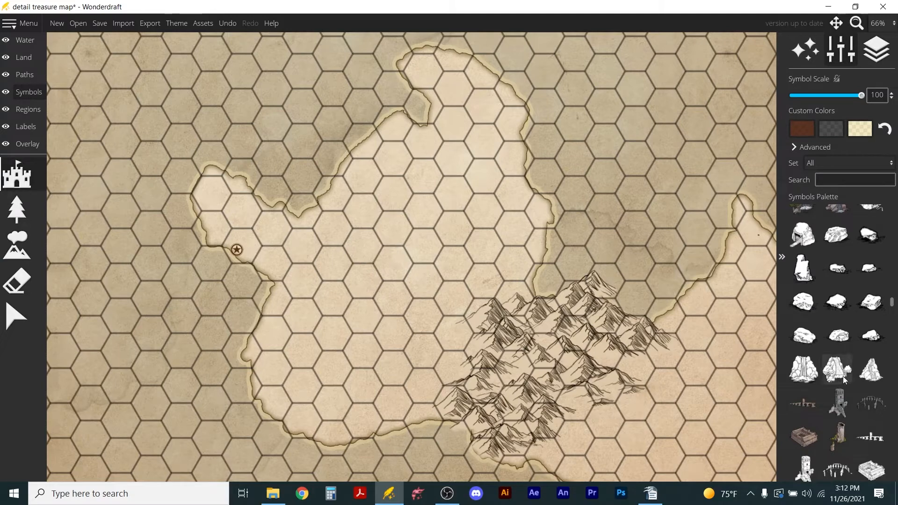
{"action": "left_click", "coordinate": [804, 369]}
{"action": "scroll", "coordinate": [583, 416], "scroll_direction": "down", "scroll_amount": 5}
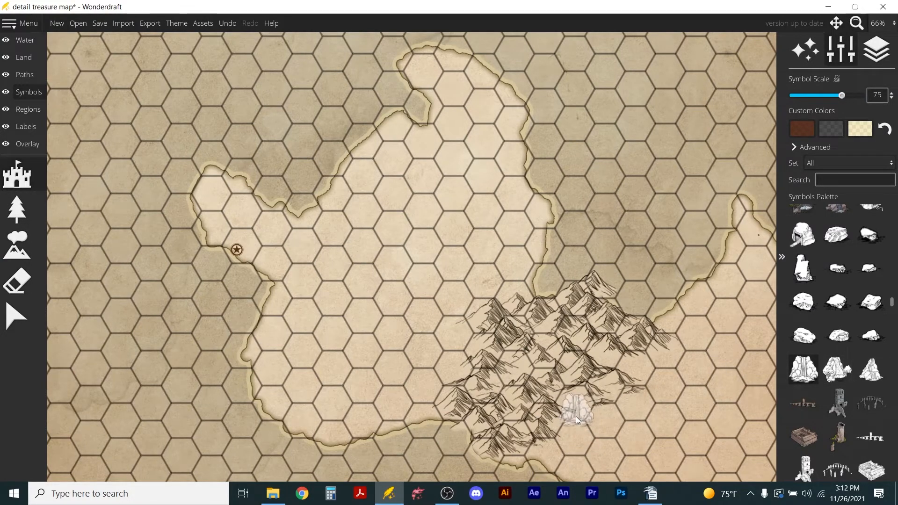
{"action": "left_click", "coordinate": [576, 416]}
Draw a river of width 12 from the foot of the waterfall south to the coast.
{"action": "scroll", "coordinate": [678, 456], "scroll_direction": "up", "scroll_amount": 4}
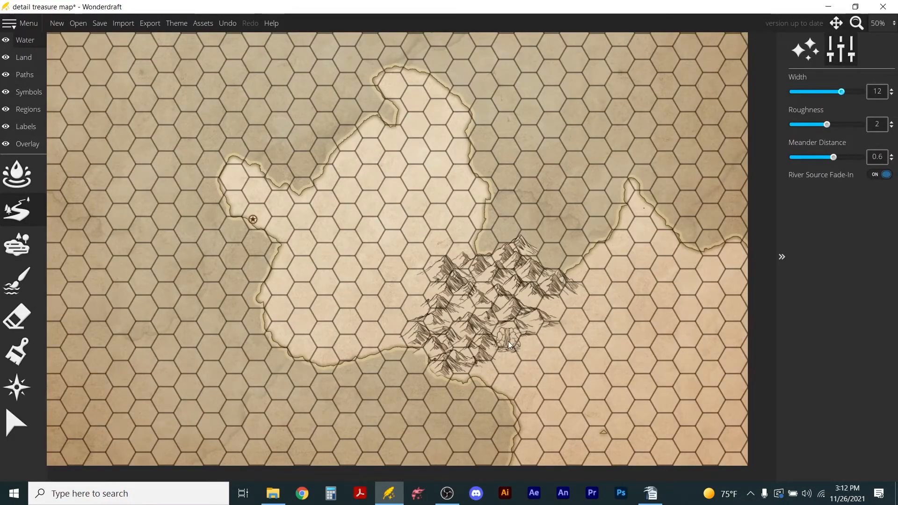
{"action": "left_click_drag", "start_coordinate": [504, 362], "coordinate": [504, 394]}
{"action": "scroll", "coordinate": [502, 377], "scroll_direction": "up", "scroll_amount": 6}
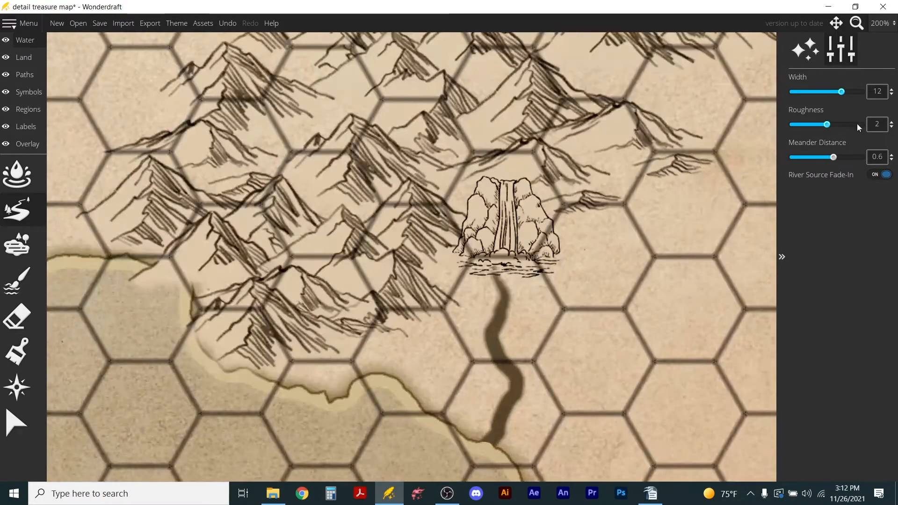
Change the freshwater color to a bright translucent turquoise, 9c0bd5da.
{"action": "left_click", "coordinate": [805, 49]}
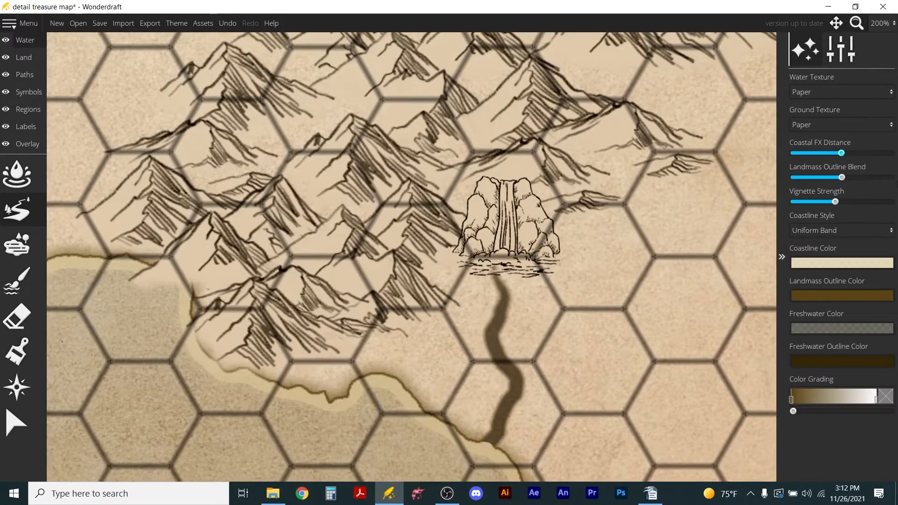
{"action": "left_click", "coordinate": [830, 329]}
{"action": "left_click_drag", "start_coordinate": [786, 196], "coordinate": [789, 171]}
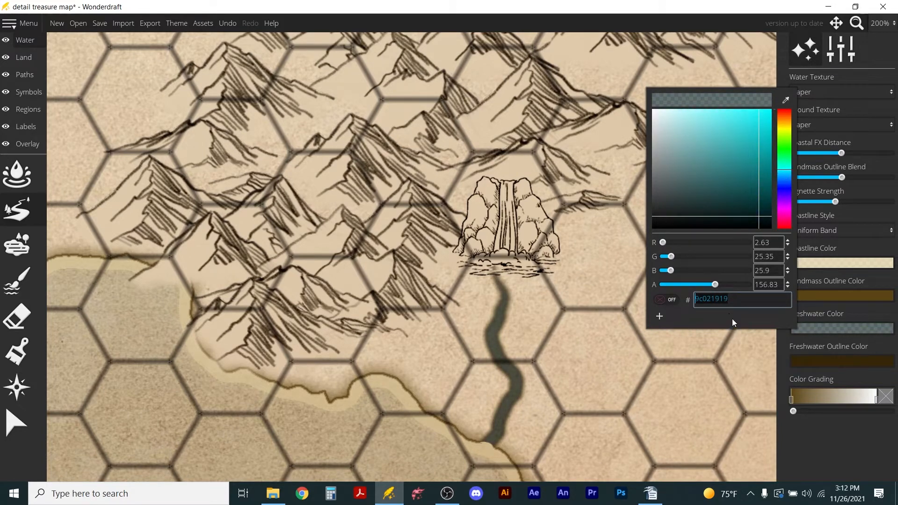
{"action": "left_click_drag", "start_coordinate": [761, 167], "coordinate": [768, 129]}
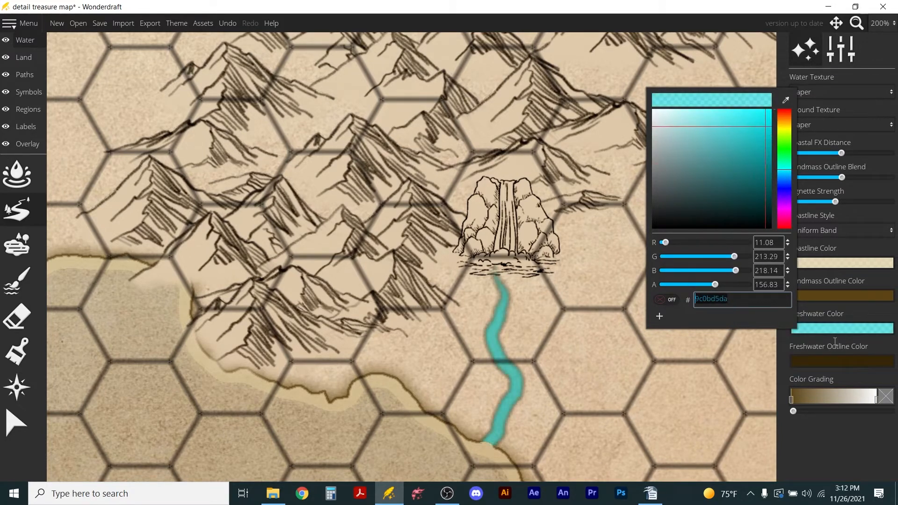
{"action": "left_click", "coordinate": [869, 381]}
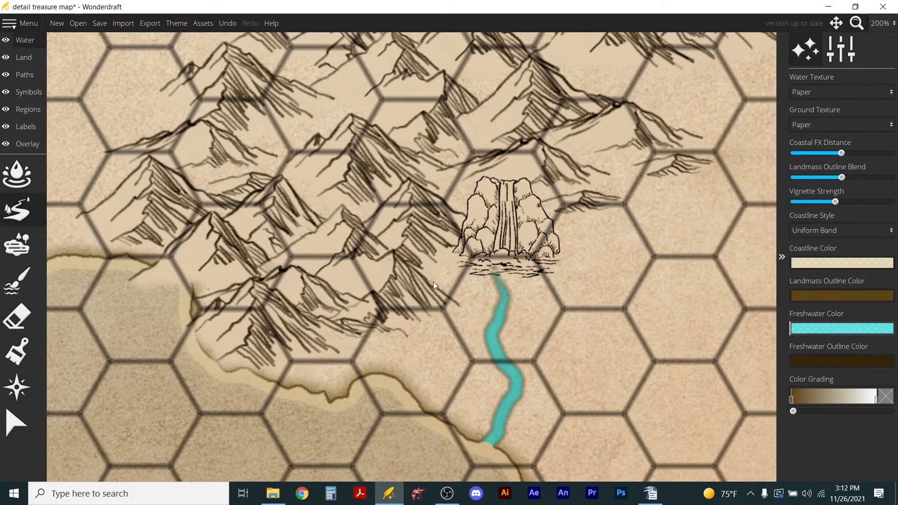
Try stamping a generated lake in the middle of the mountain range with brush sizes 192 and 236.
{"action": "scroll", "coordinate": [470, 282], "scroll_direction": "down", "scroll_amount": 5}
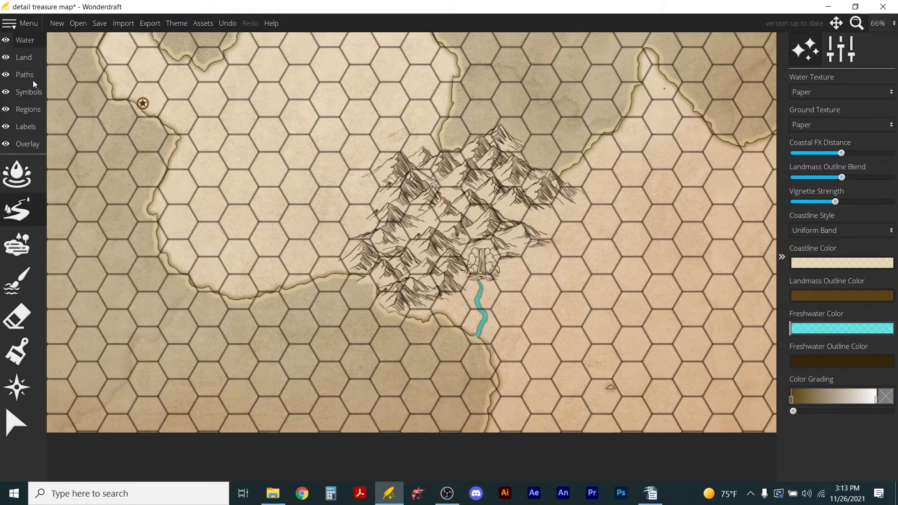
{"action": "left_click", "coordinate": [17, 245]}
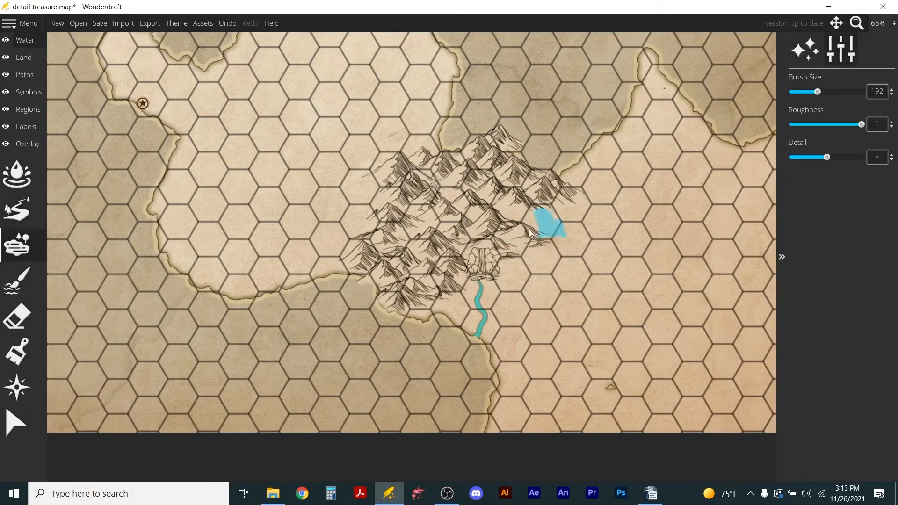
{"action": "left_click", "coordinate": [441, 229]}
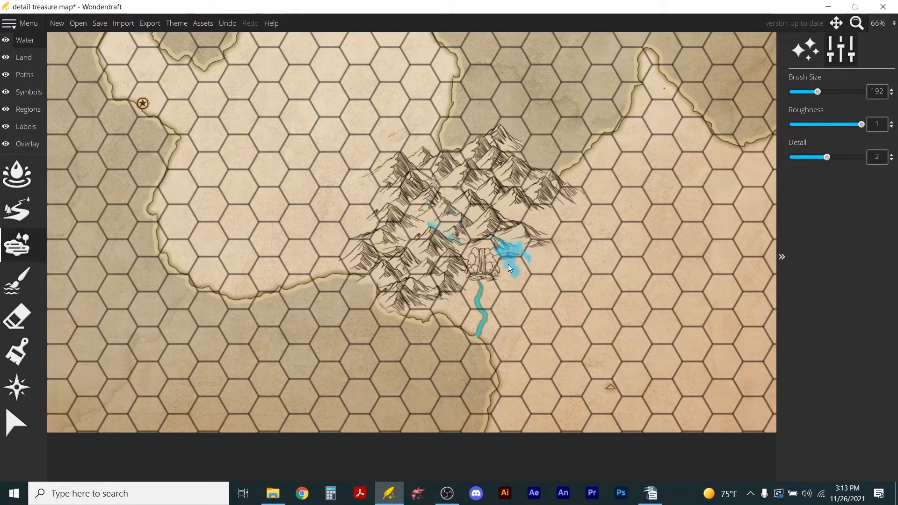
{"action": "key", "text": "ctrl+z"}
{"action": "scroll", "coordinate": [442, 231], "scroll_direction": "up", "scroll_amount": 2}
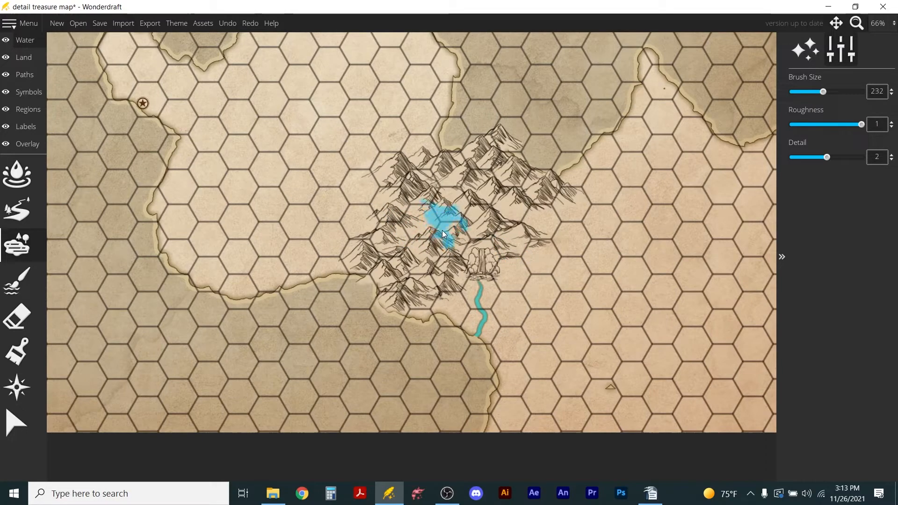
{"action": "left_click", "coordinate": [436, 228]}
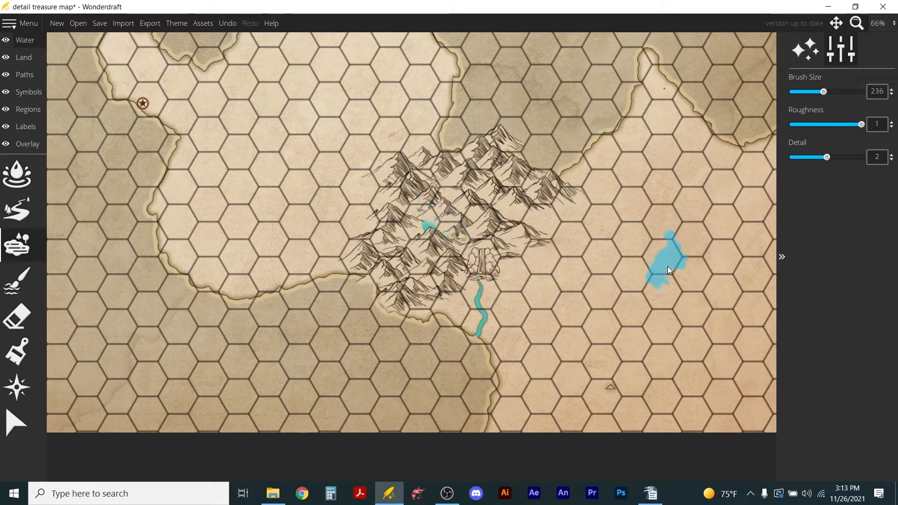
{"action": "scroll", "coordinate": [439, 211], "scroll_direction": "up", "scroll_amount": 5}
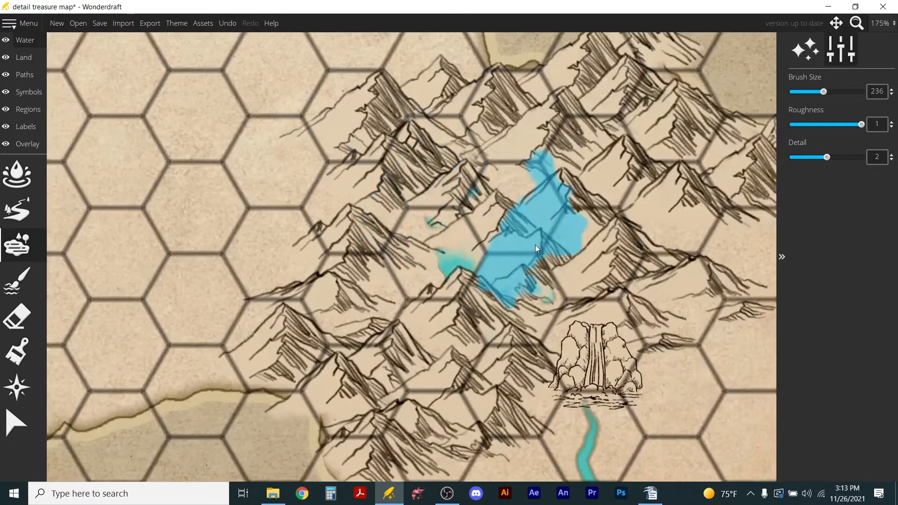
{"action": "key", "text": "ctrl+z"}
{"action": "scroll", "coordinate": [505, 262], "scroll_direction": "up", "scroll_amount": 1}
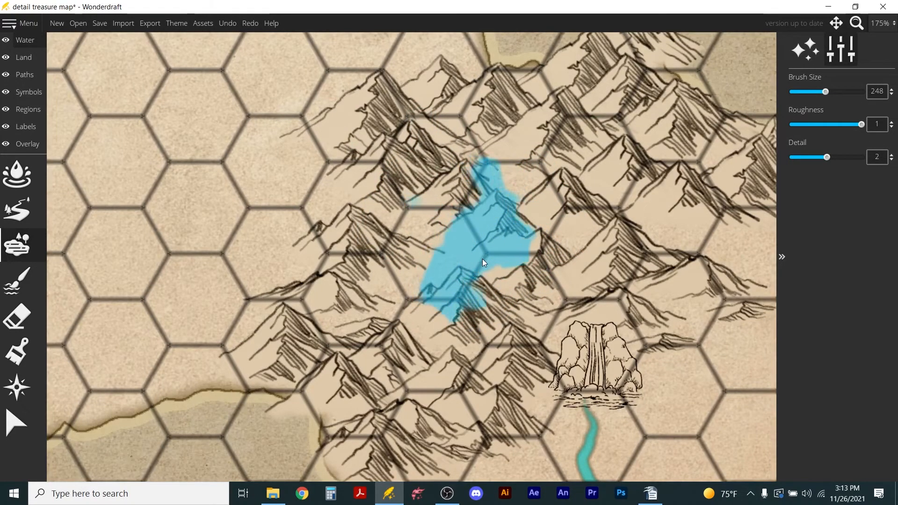
Paint a small lake between the central mountains with the freshwater brush at size 48 and roughness 0.6.
{"action": "left_click", "coordinate": [14, 243]}
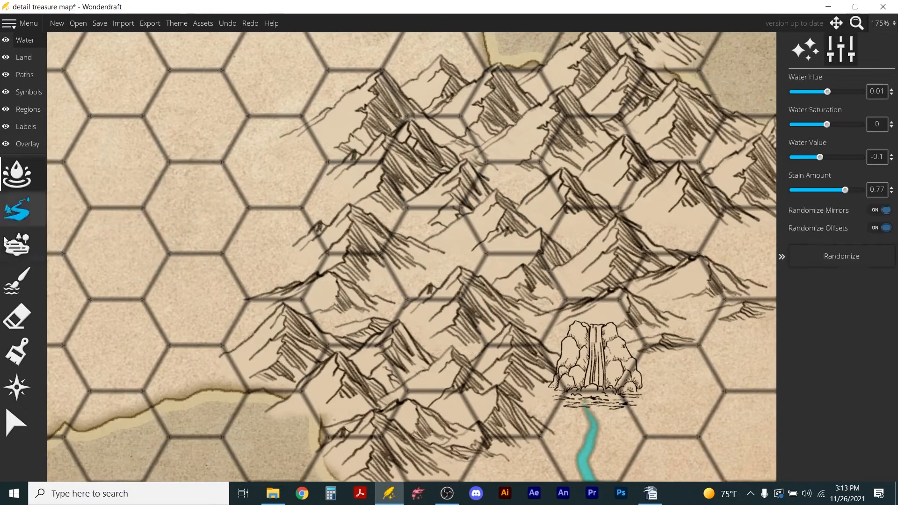
{"action": "left_click", "coordinate": [16, 281]}
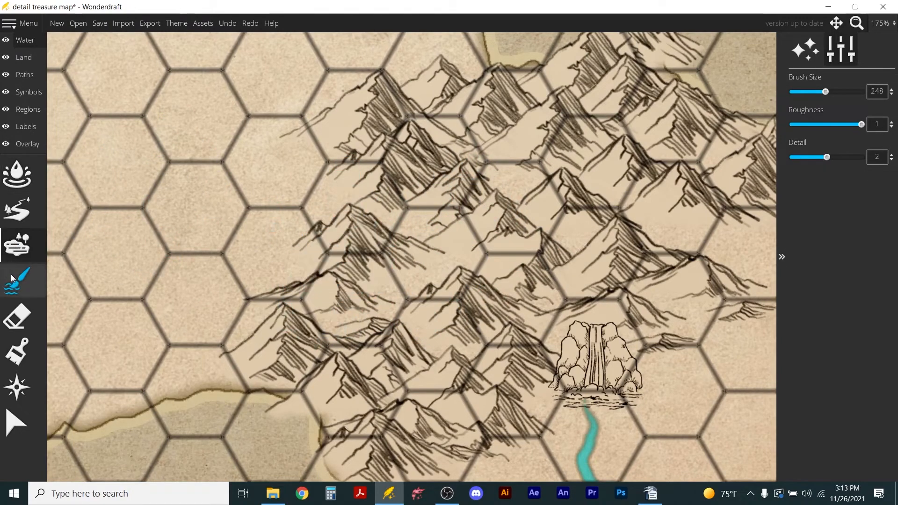
{"action": "mouse_move", "coordinate": [456, 264]}
{"action": "left_mouse_down"}
{"action": "mouse_move", "coordinate": [421, 280]}
{"action": "mouse_move", "coordinate": [433, 241]}
{"action": "mouse_move", "coordinate": [446, 278]}
{"action": "mouse_move", "coordinate": [489, 263]}
{"action": "mouse_move", "coordinate": [497, 277]}
{"action": "mouse_move", "coordinate": [449, 259]}
{"action": "mouse_move", "coordinate": [412, 273]}
{"action": "mouse_move", "coordinate": [431, 232]}
{"action": "mouse_move", "coordinate": [405, 288]}
{"action": "mouse_move", "coordinate": [433, 281]}
{"action": "mouse_move", "coordinate": [396, 281]}
{"action": "left_mouse_up"}
{"action": "scroll", "coordinate": [435, 248], "scroll_direction": "down", "scroll_amount": 3}
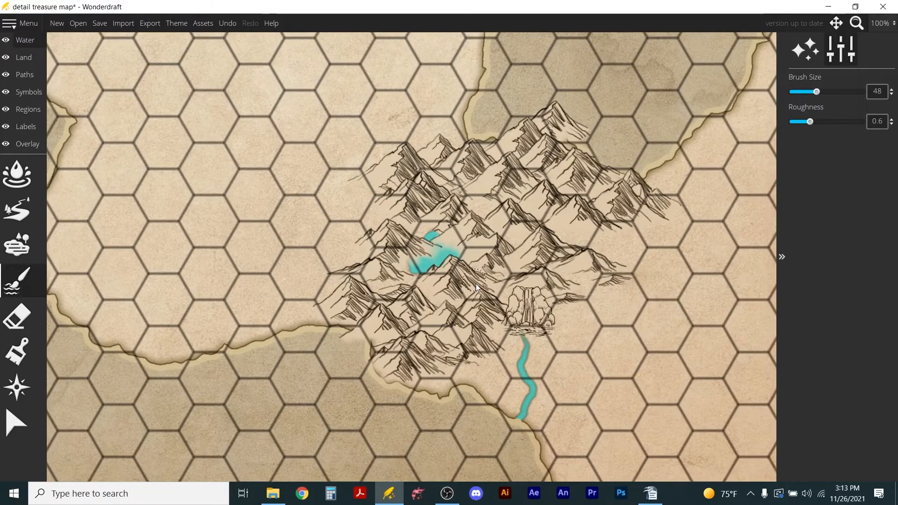
{"action": "scroll", "coordinate": [461, 267], "scroll_direction": "down", "scroll_amount": 2}
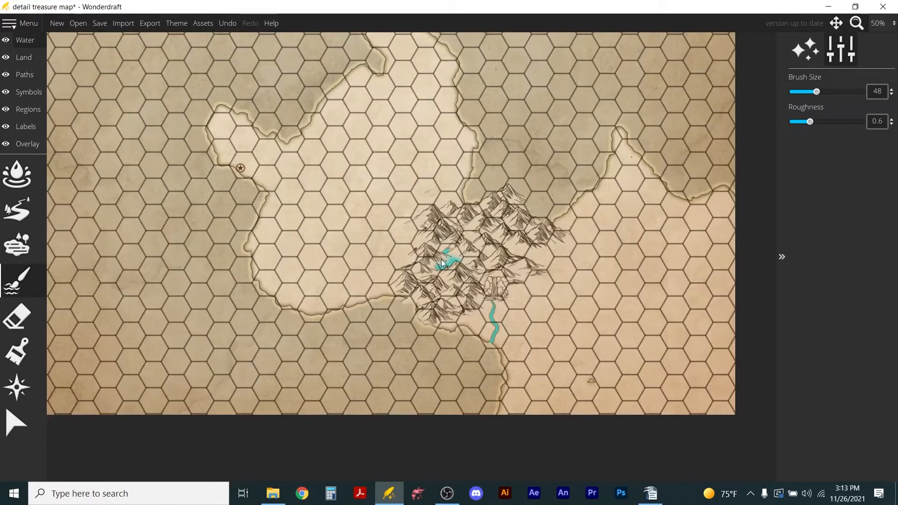
{"action": "scroll", "coordinate": [482, 255], "scroll_direction": "up", "scroll_amount": 2}
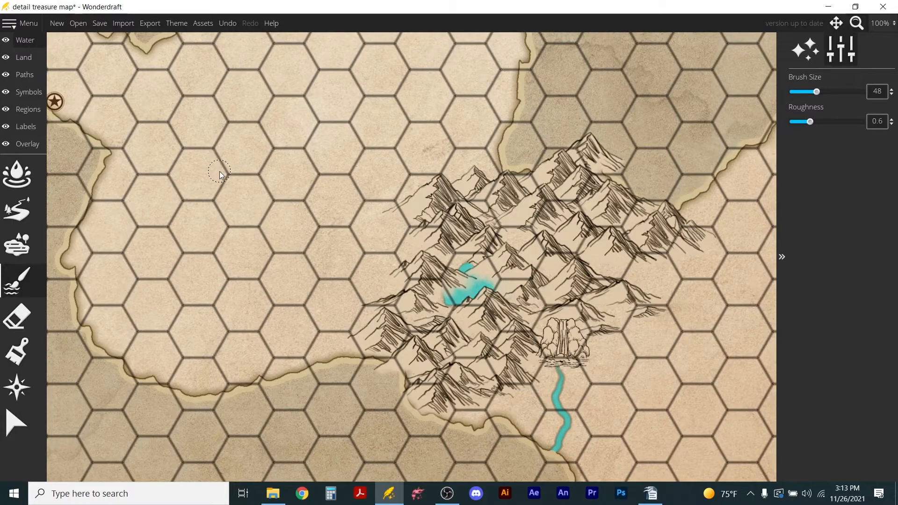
Switch to placing symbols and limit the palette to the Radiacor Advanced Cliffs set.
{"action": "scroll", "coordinate": [219, 174], "scroll_direction": "down", "scroll_amount": 3}
{"action": "scroll", "coordinate": [193, 155], "scroll_direction": "up", "scroll_amount": 2}
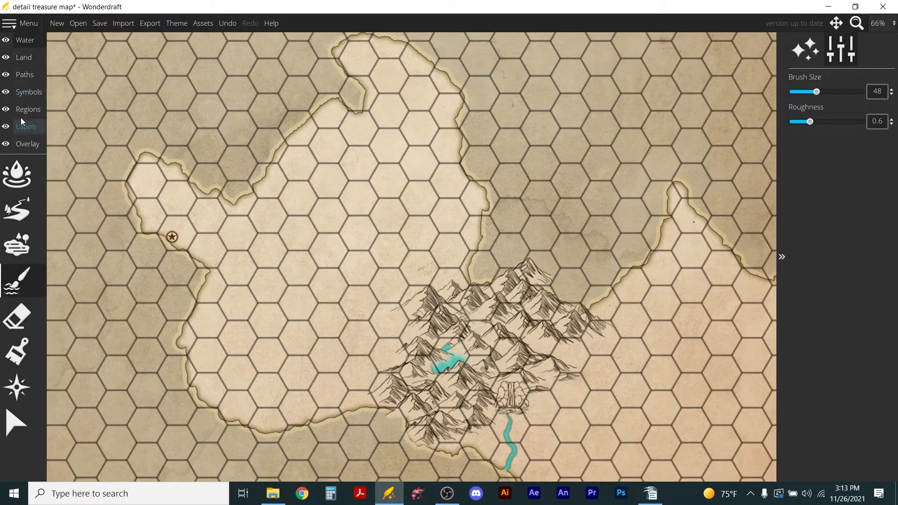
{"action": "left_click", "coordinate": [26, 93]}
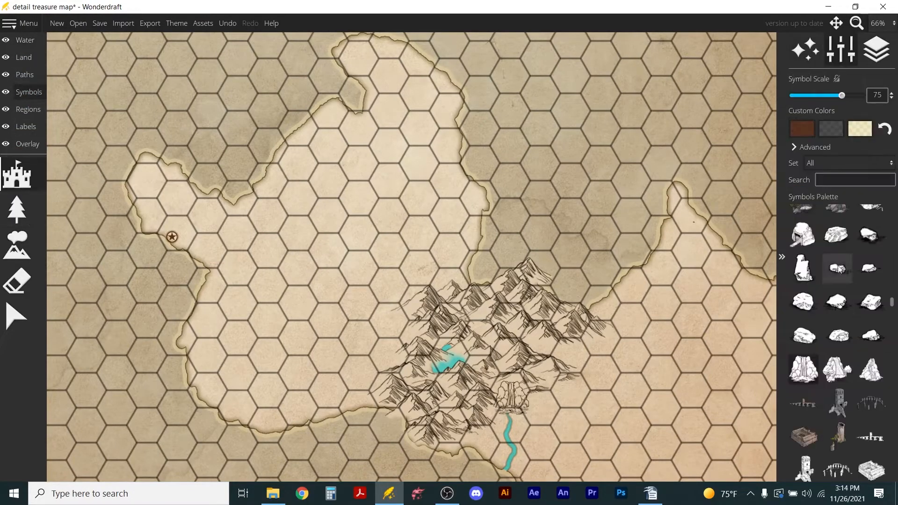
{"action": "left_click", "coordinate": [874, 163]}
{"action": "scroll", "coordinate": [877, 447], "scroll_direction": "down", "scroll_amount": 2}
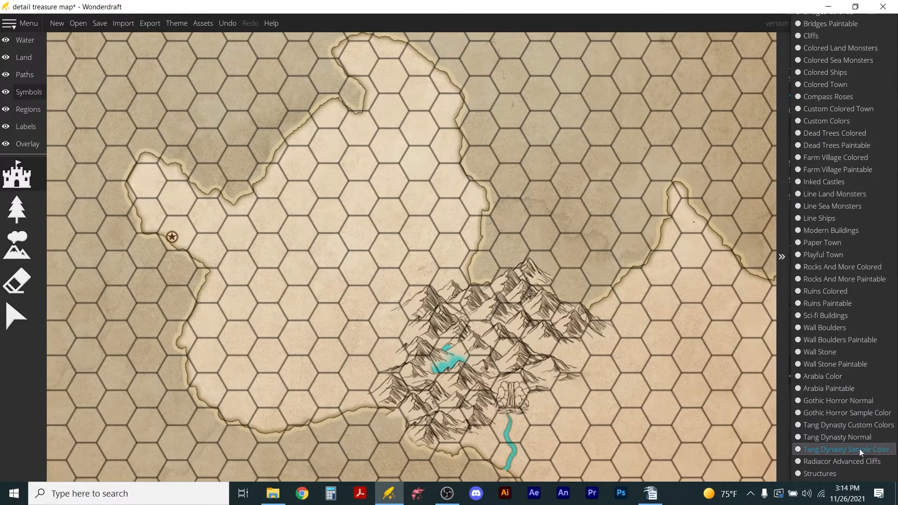
{"action": "left_click", "coordinate": [824, 462]}
{"action": "scroll", "coordinate": [822, 371], "scroll_direction": "up", "scroll_amount": 3}
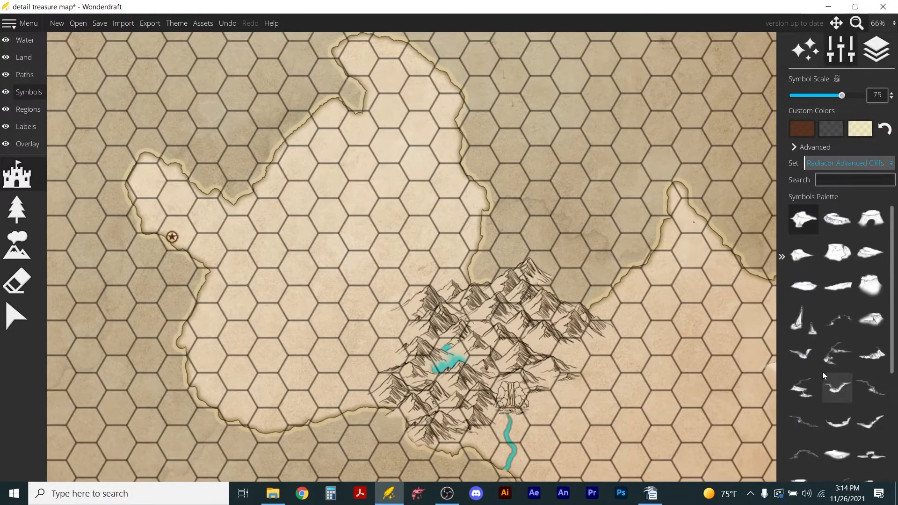
Place two copies of the first cliff symbol at scale 55, leading west from the mountain range.
{"action": "left_click", "coordinate": [803, 219]}
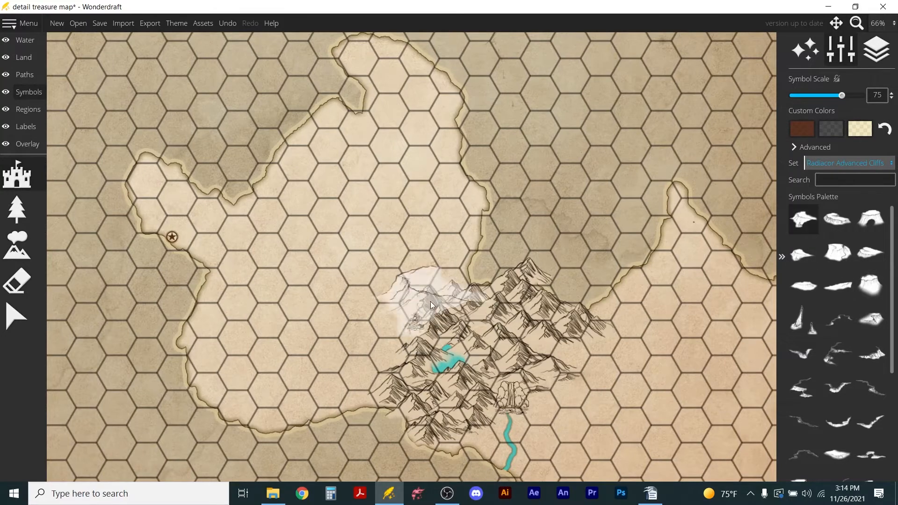
{"action": "scroll", "coordinate": [406, 328], "scroll_direction": "down", "scroll_amount": 4}
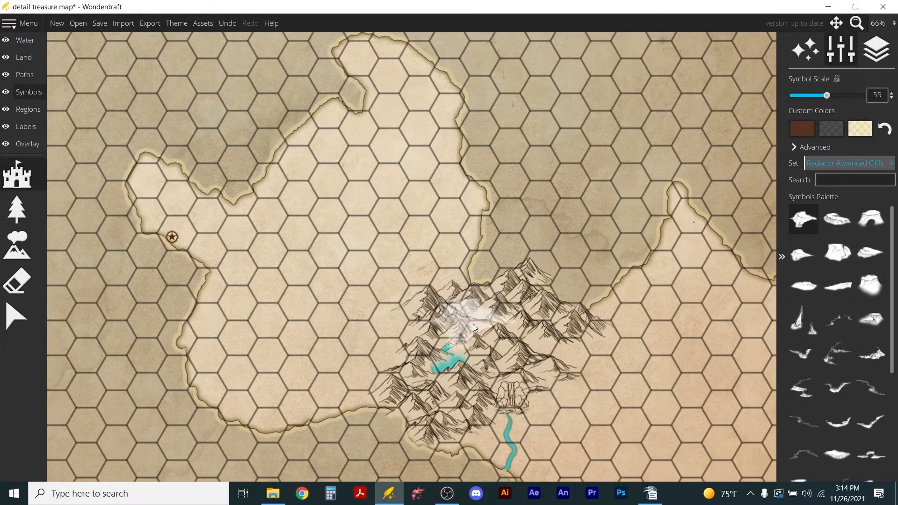
{"action": "left_click_drag", "start_coordinate": [400, 313], "coordinate": [346, 293]}
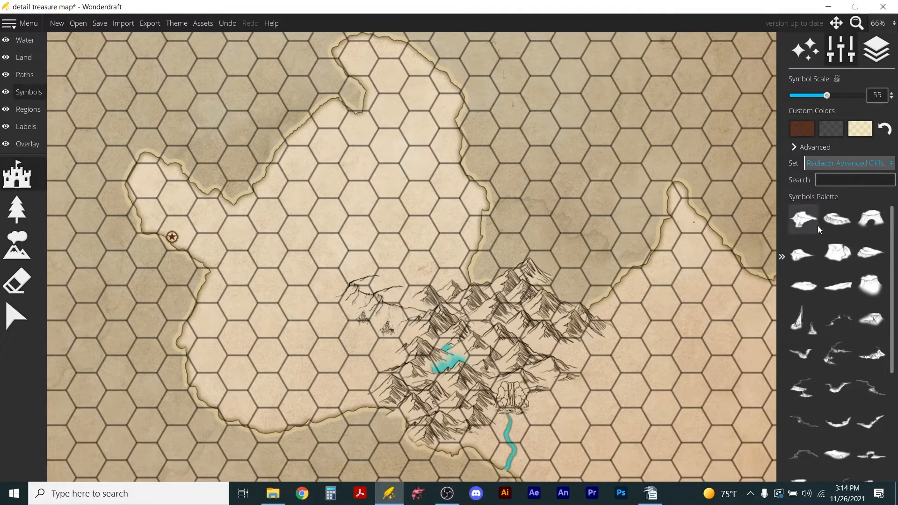
Add the cliff symbol with the pointed eastern end at scale 25, continuing the cliff line westward.
{"action": "left_click", "coordinate": [801, 257]}
{"action": "scroll", "coordinate": [392, 286], "scroll_direction": "down", "scroll_amount": 5}
{"action": "scroll", "coordinate": [392, 286], "scroll_direction": "down", "scroll_amount": 1}
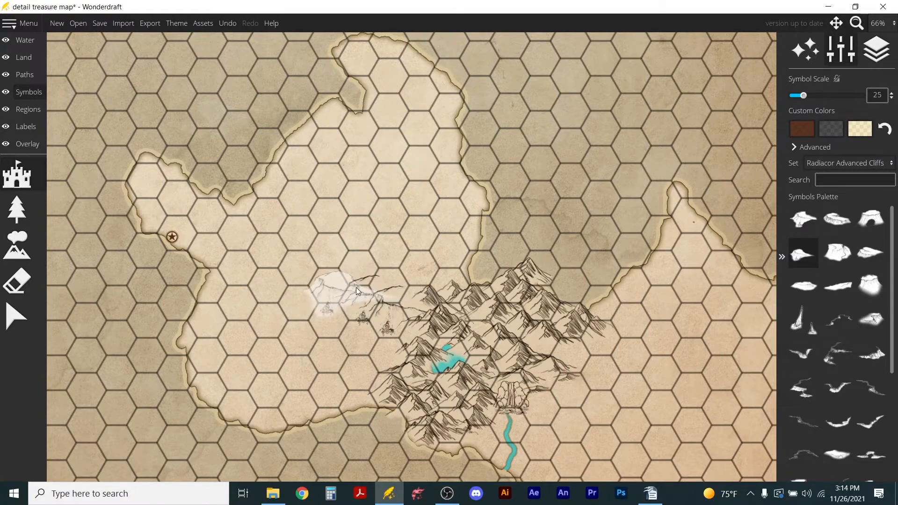
{"action": "left_click", "coordinate": [356, 287]}
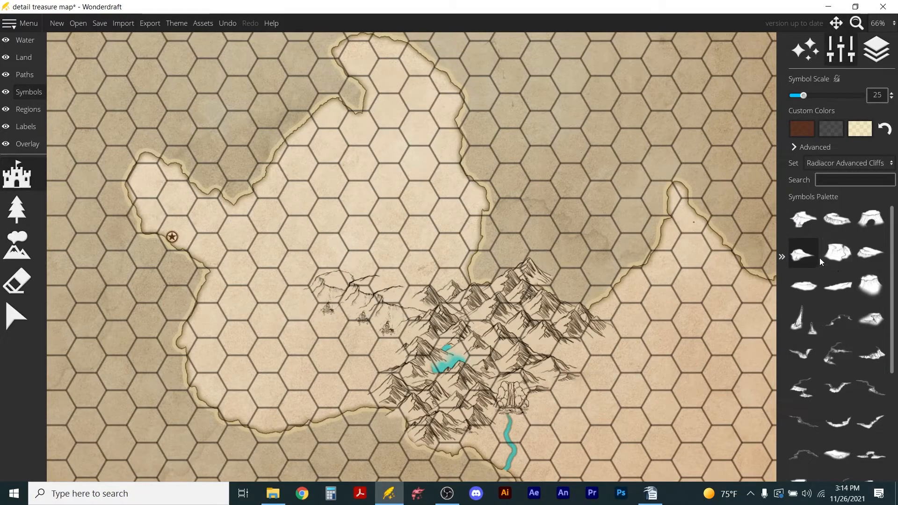
Place three elongated tapering cliffs at scale 25, one over the existing cliffs and two extending the line to the west coast.
{"action": "left_click", "coordinate": [831, 225]}
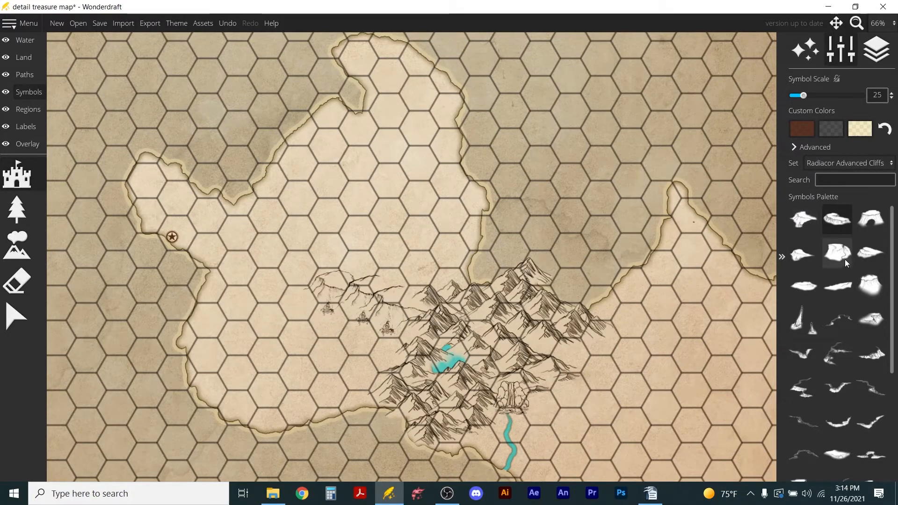
{"action": "left_click", "coordinate": [871, 253]}
{"action": "left_click", "coordinate": [316, 280]}
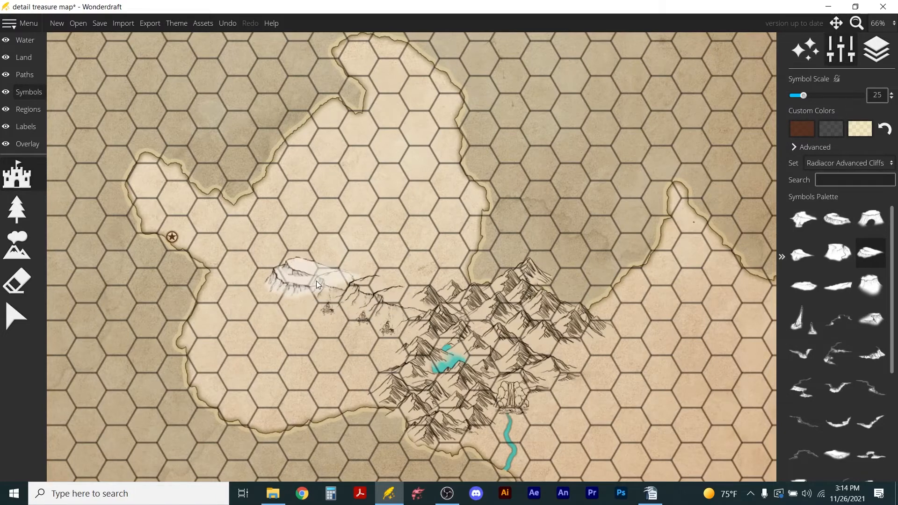
{"action": "left_click", "coordinate": [352, 310]}
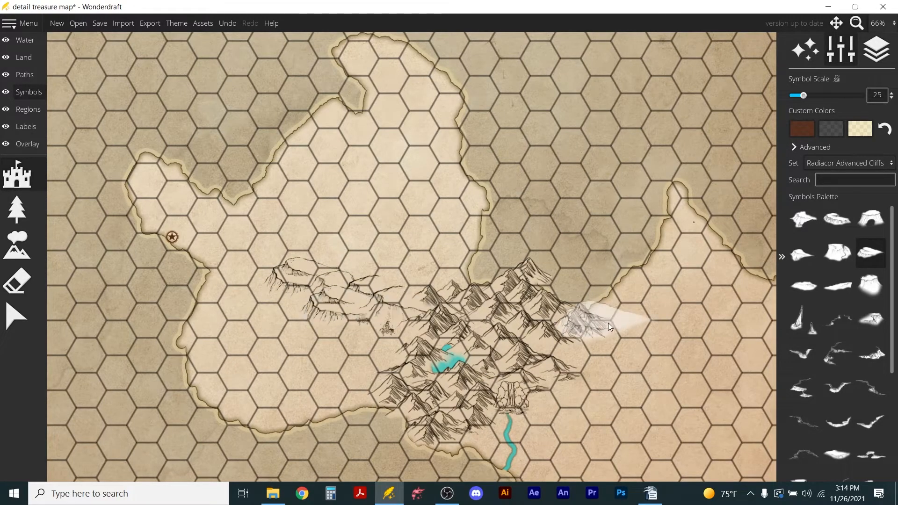
{"action": "left_click", "coordinate": [265, 262]}
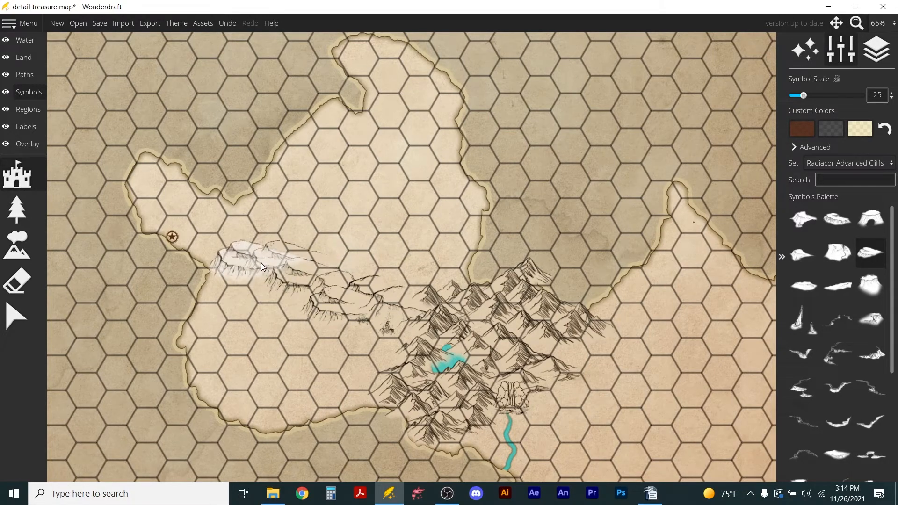
Delete the elongated cliff overlapping the middle of the line and the easternmost cliff beside the mountains.
{"action": "left_click", "coordinate": [17, 317]}
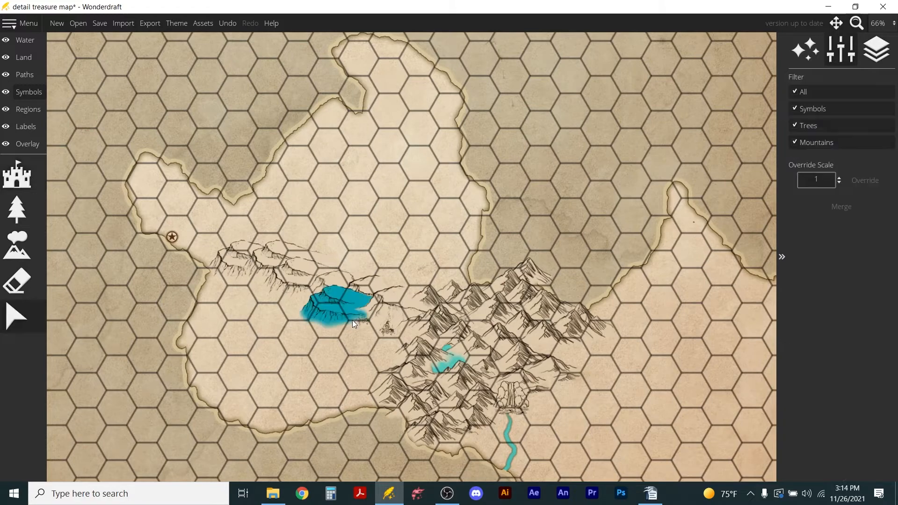
{"action": "left_click", "coordinate": [338, 316]}
{"action": "left_click_drag", "start_coordinate": [339, 313], "coordinate": [382, 321]}
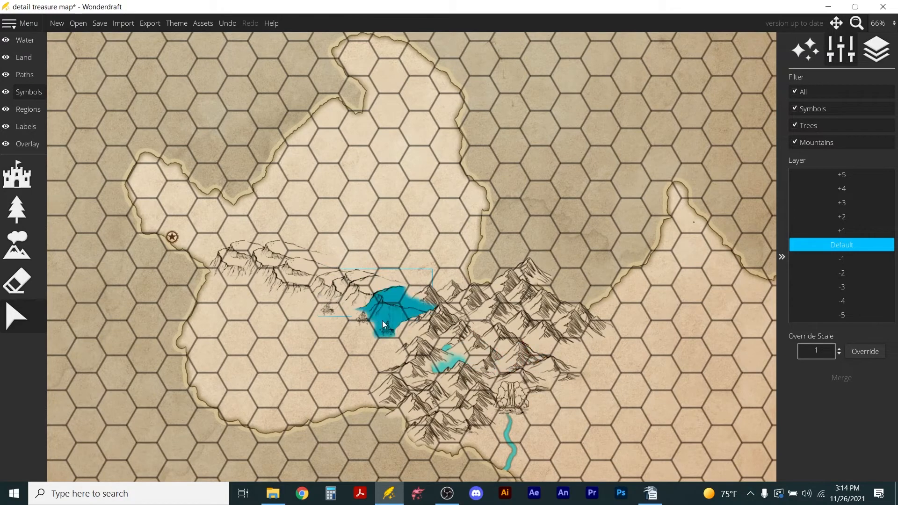
{"action": "key", "text": "Delete"}
Place the pointed cliff at scale 25 in the gap beside the mountains and again above the line's western end.
{"action": "left_click", "coordinate": [16, 206]}
{"action": "left_click", "coordinate": [17, 175]}
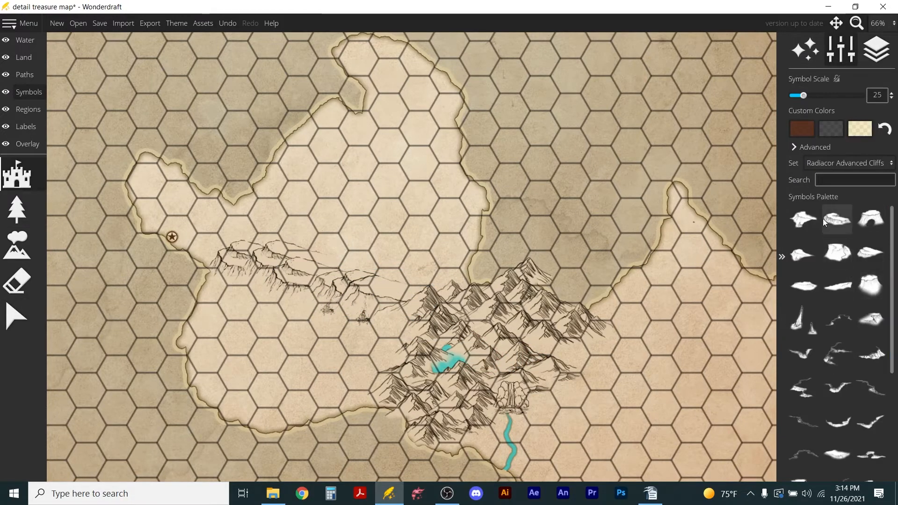
{"action": "left_click", "coordinate": [802, 254]}
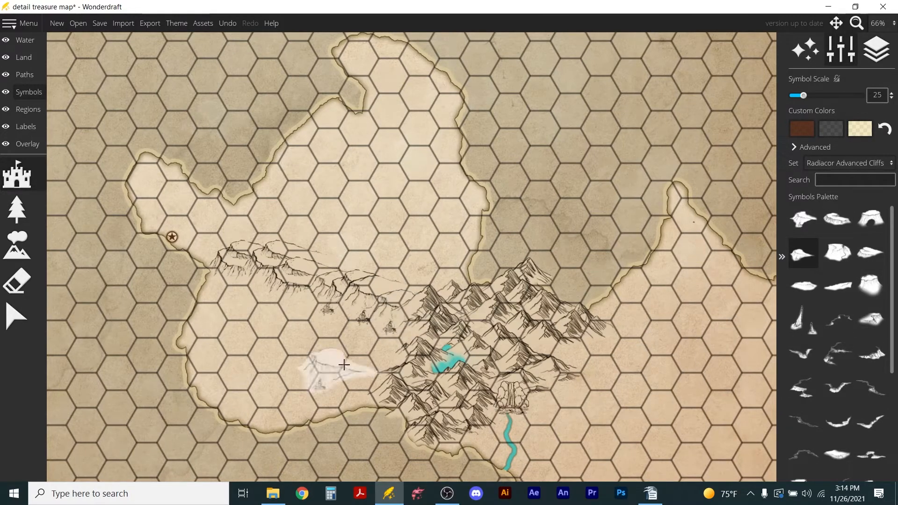
{"action": "scroll", "coordinate": [49, 304], "scroll_direction": "down", "scroll_amount": 2}
{"action": "scroll", "coordinate": [184, 248], "scroll_direction": "up", "scroll_amount": 4}
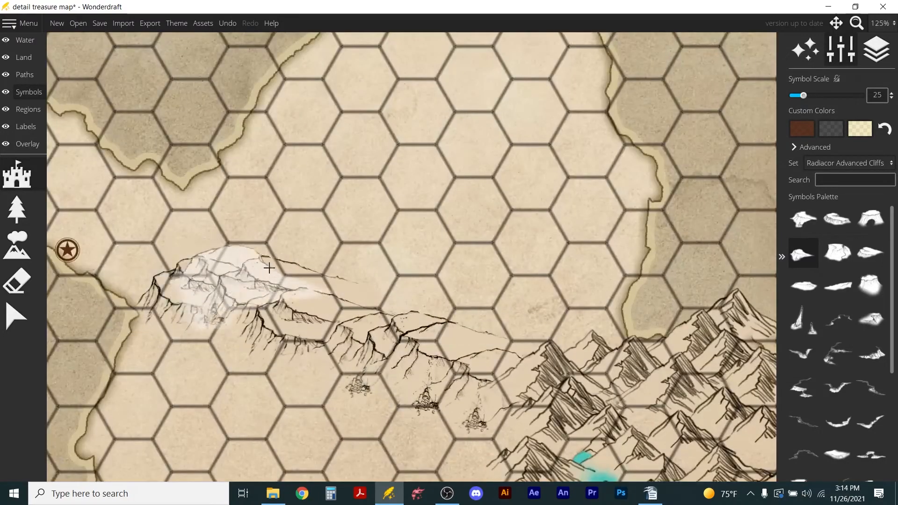
{"action": "left_click", "coordinate": [249, 255]}
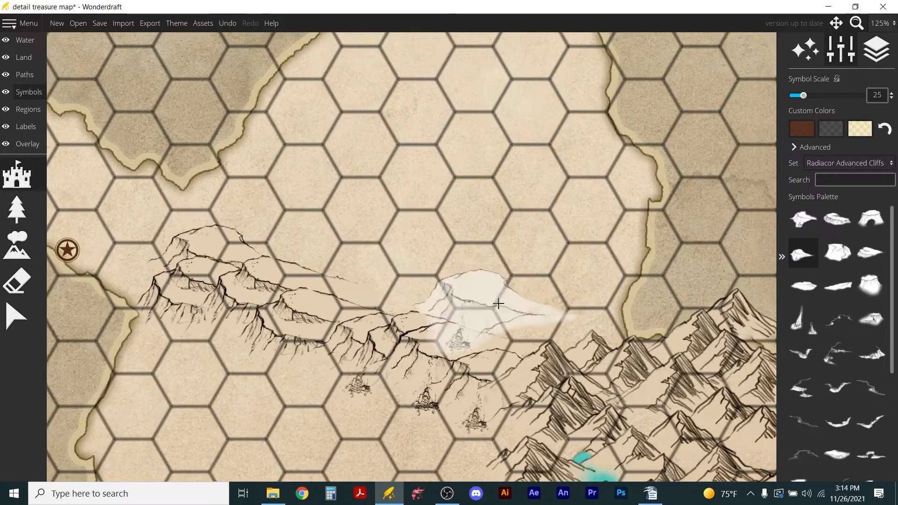
{"action": "scroll", "coordinate": [491, 292], "scroll_direction": "down", "scroll_amount": 3}
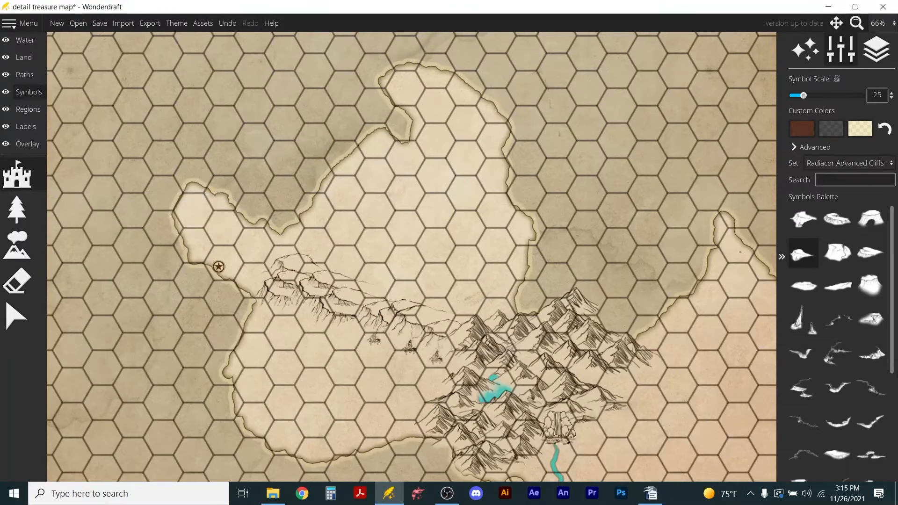
Place the rounded, steep-sided cliff symbol at scale 60 on the peninsula's north-western tip.
{"action": "left_click", "coordinate": [876, 290]}
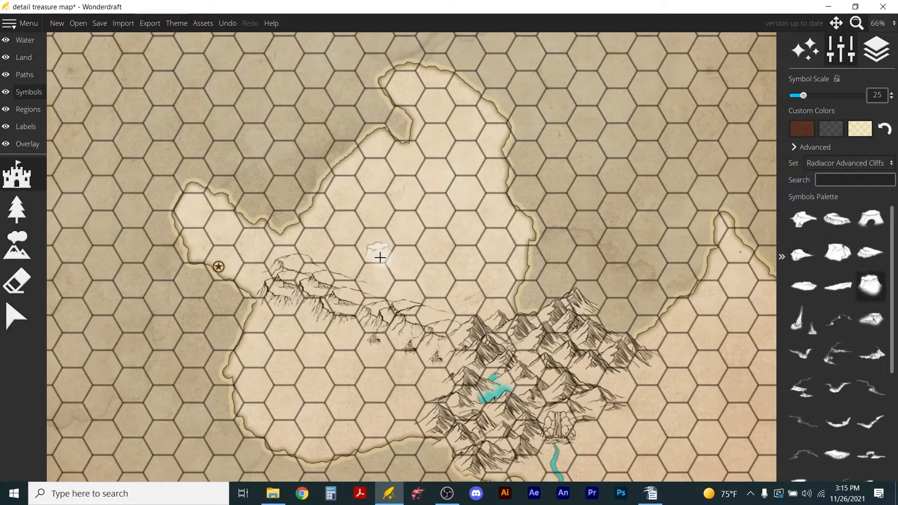
{"action": "scroll", "coordinate": [244, 267], "scroll_direction": "up", "scroll_amount": 1}
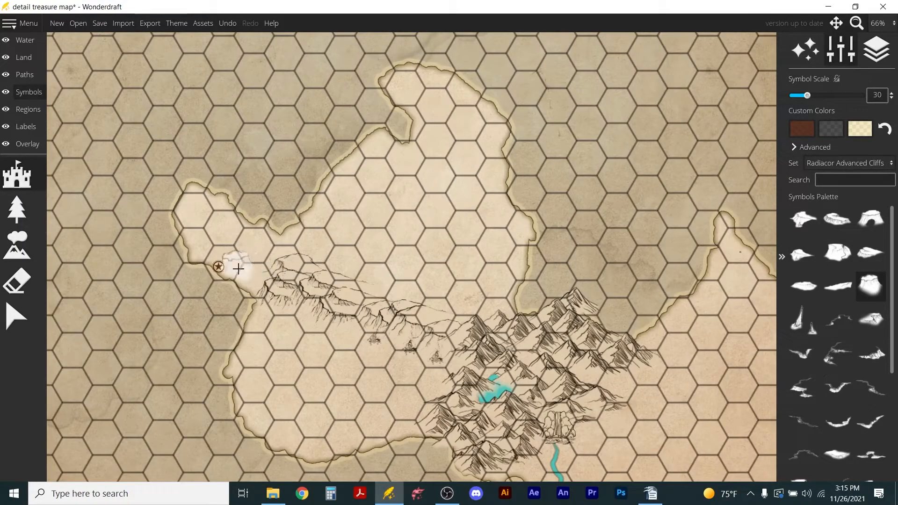
{"action": "scroll", "coordinate": [163, 219], "scroll_direction": "up", "scroll_amount": 6}
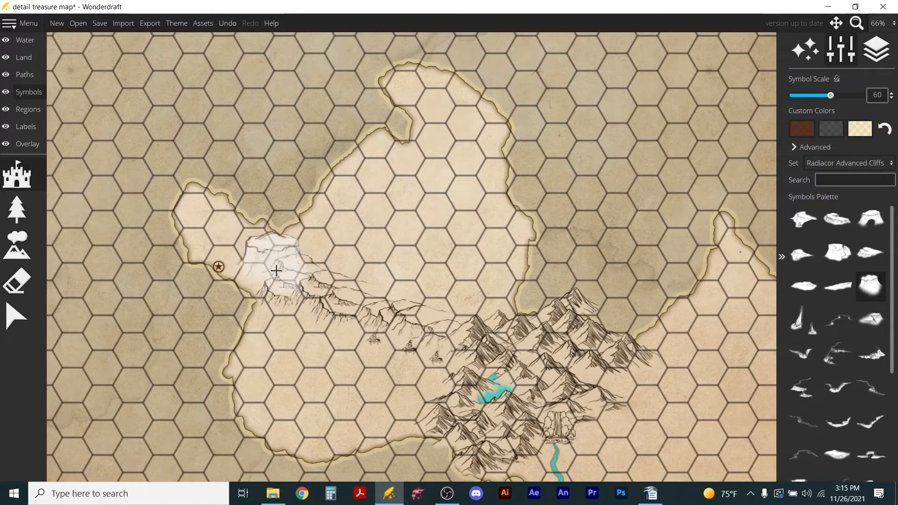
{"action": "left_click", "coordinate": [201, 206]}
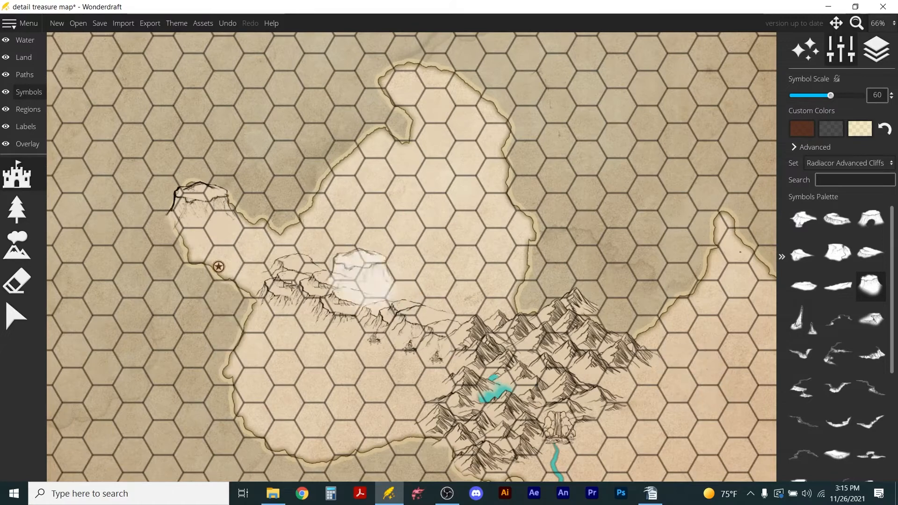
Place the broad cliff at scale 35 just southeast of the north-western tip and the tapering cliff at scale 20 beside the settlement marker.
{"action": "left_click", "coordinate": [837, 253]}
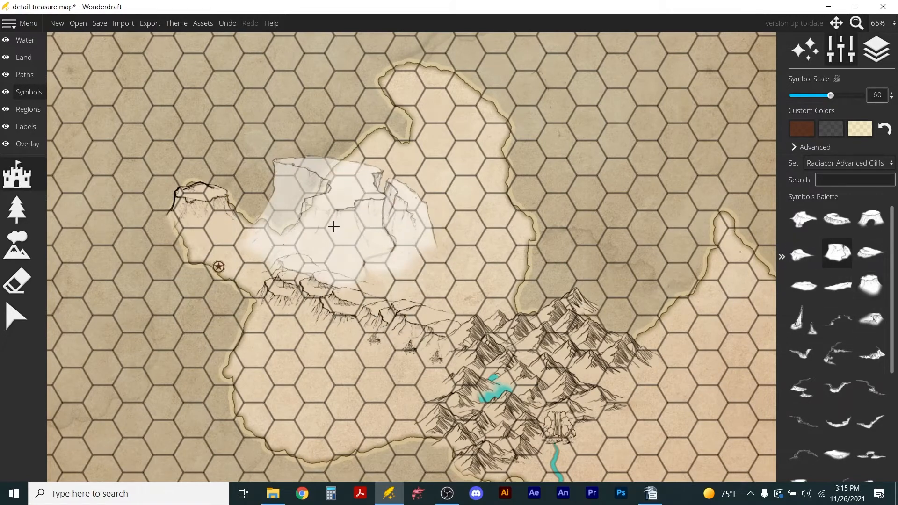
{"action": "scroll", "coordinate": [332, 227], "scroll_direction": "down", "scroll_amount": 5}
{"action": "left_click", "coordinate": [232, 244]}
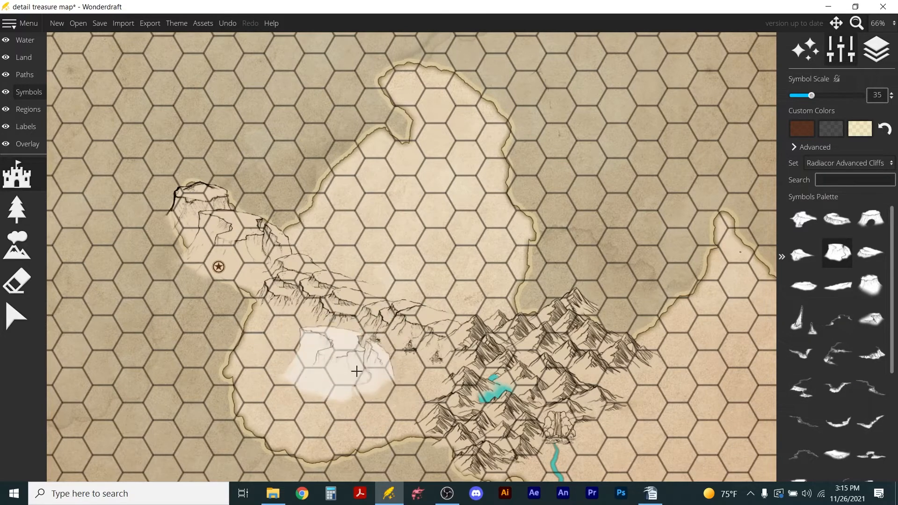
{"action": "left_click", "coordinate": [294, 296]}
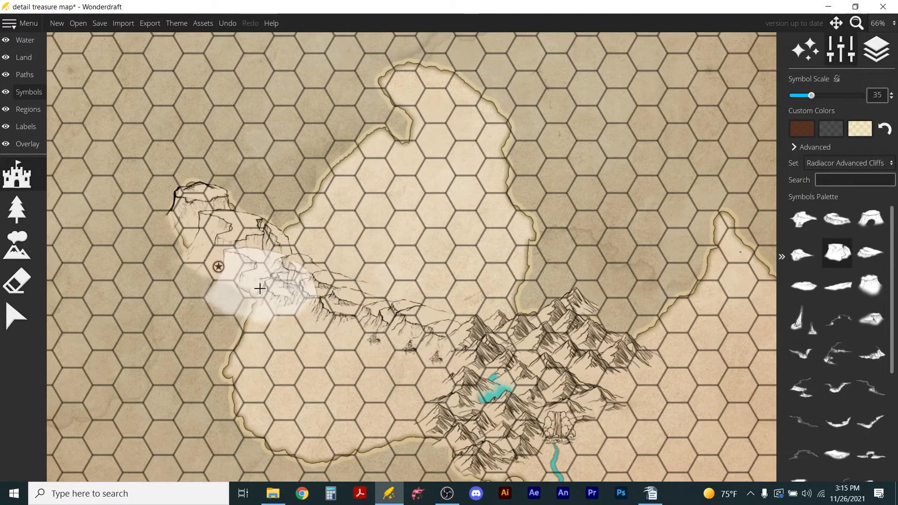
{"action": "left_click", "coordinate": [870, 252]}
{"action": "scroll", "coordinate": [270, 276], "scroll_direction": "down", "scroll_amount": 3}
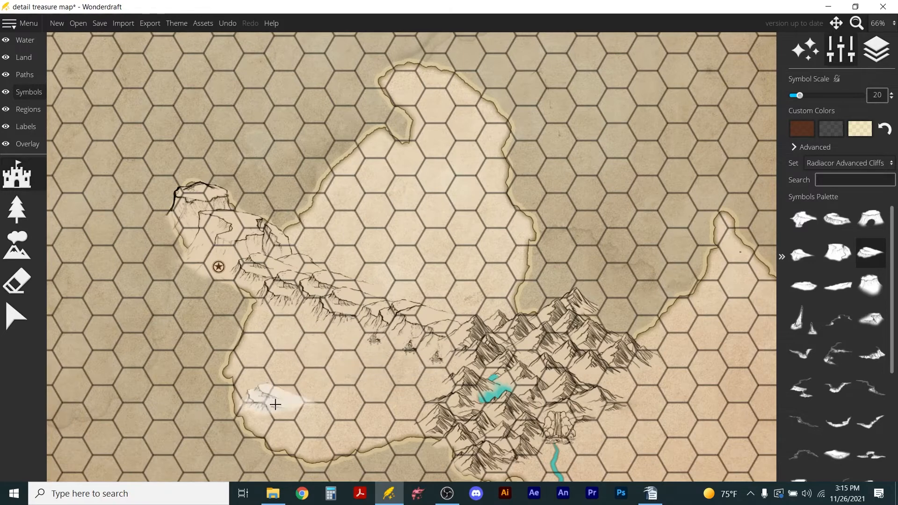
{"action": "left_click", "coordinate": [17, 209]}
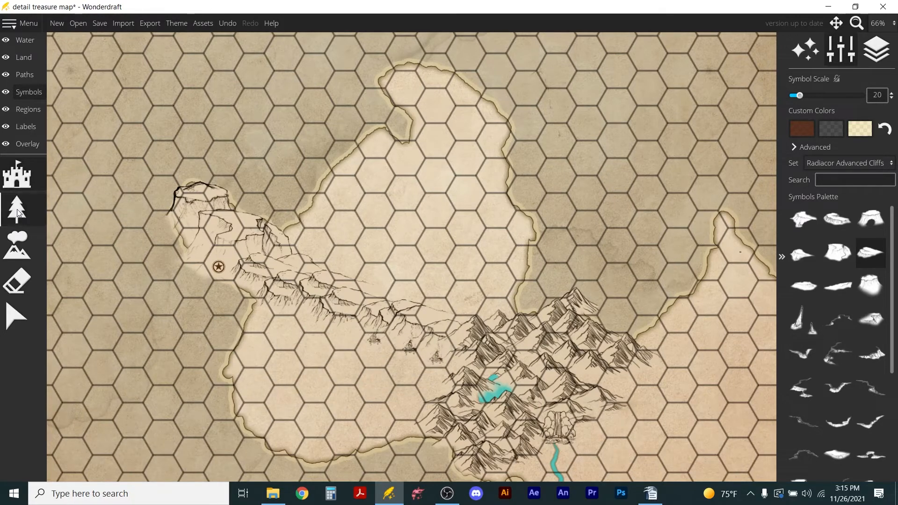
{"action": "scroll", "coordinate": [879, 395], "scroll_direction": "down", "scroll_amount": 1}
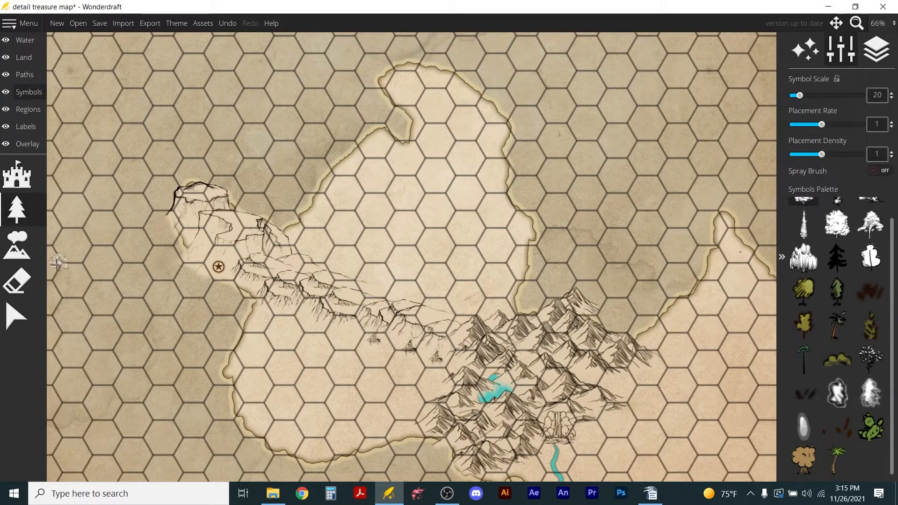
{"action": "left_click", "coordinate": [4, 171]}
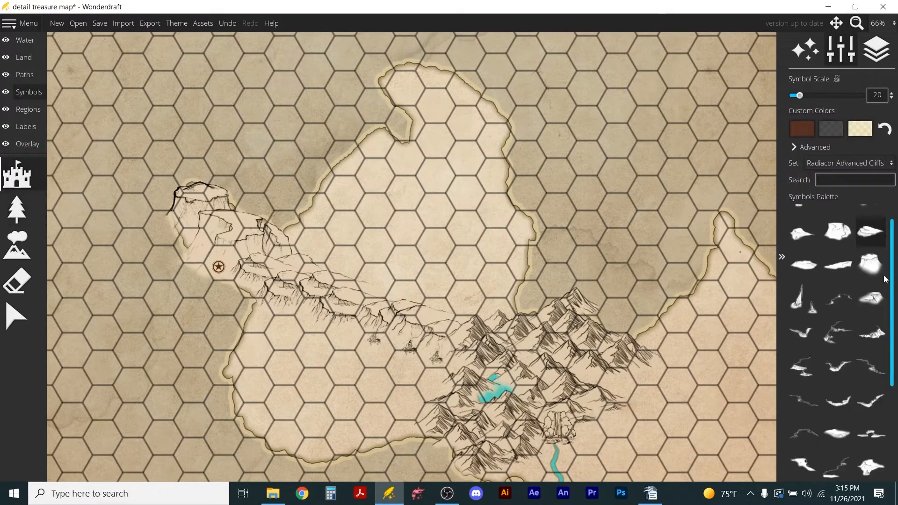
Place leafy jungle plants at scale 10 beside the mountains' western edge and across the western lowland south of the cliff line.
{"action": "left_click_drag", "start_coordinate": [891, 281], "coordinate": [897, 370]}
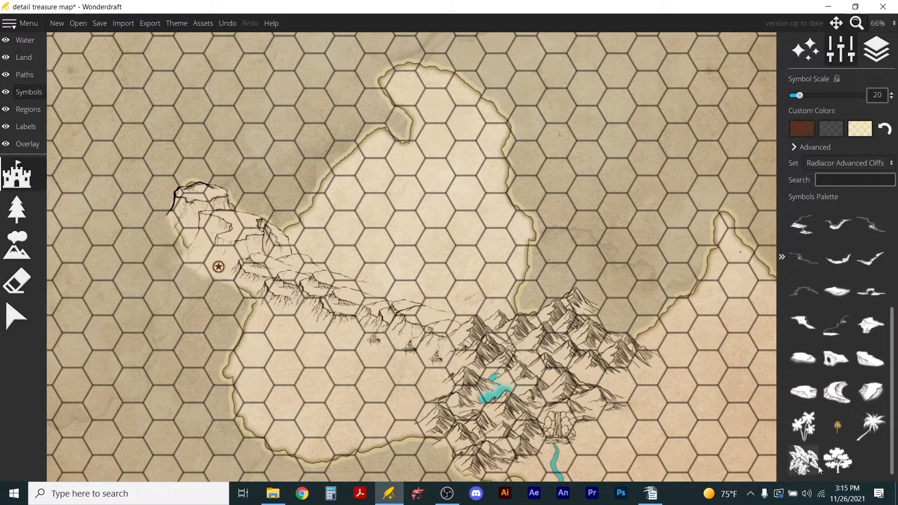
{"action": "left_click", "coordinate": [798, 434]}
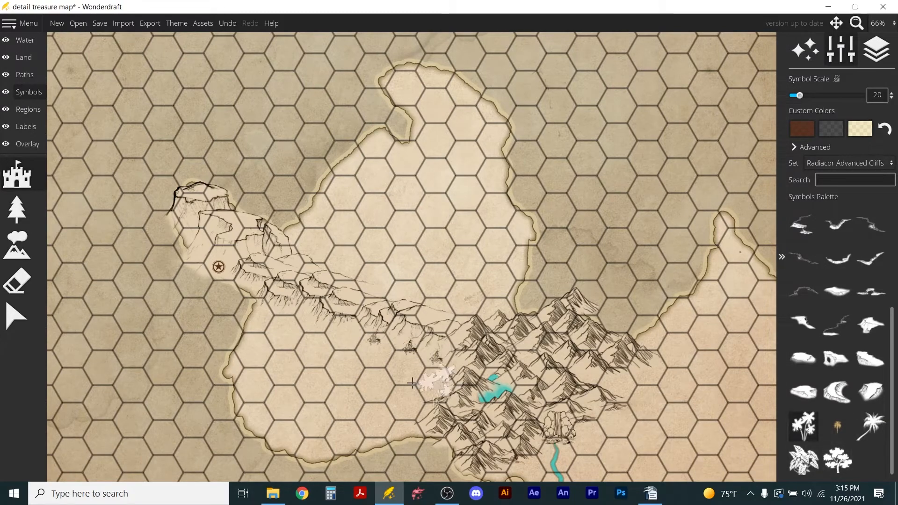
{"action": "scroll", "coordinate": [296, 373], "scroll_direction": "up", "scroll_amount": 5}
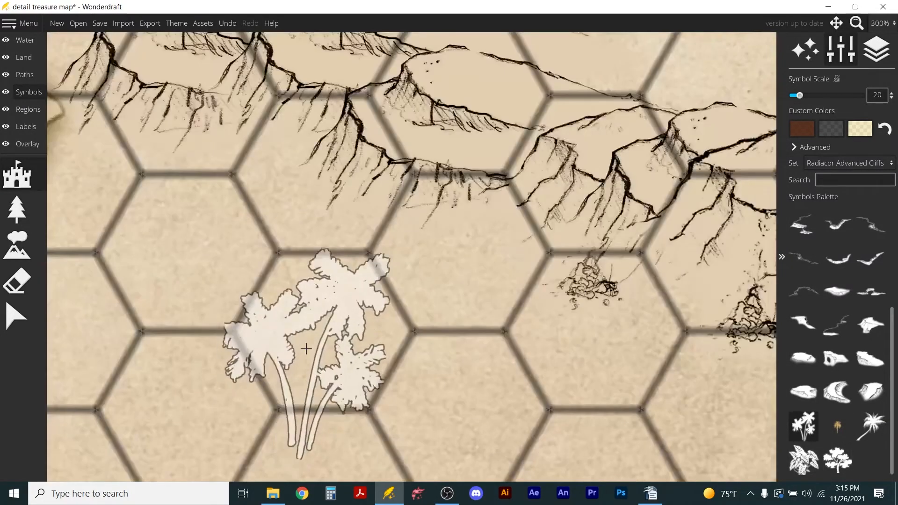
{"action": "scroll", "coordinate": [370, 362], "scroll_direction": "down", "scroll_amount": 4}
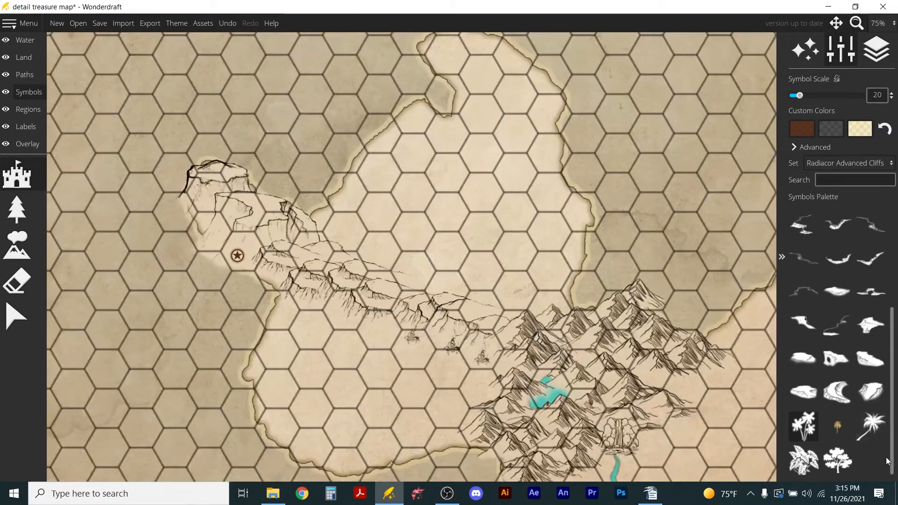
{"action": "left_click", "coordinate": [801, 463]}
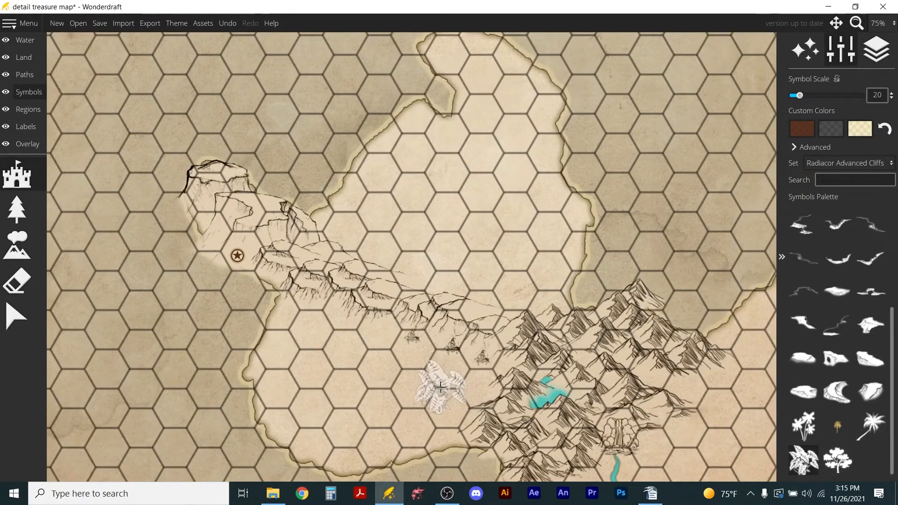
{"action": "scroll", "coordinate": [321, 375], "scroll_direction": "up", "scroll_amount": 3}
{"action": "scroll", "coordinate": [321, 381], "scroll_direction": "down", "scroll_amount": 3}
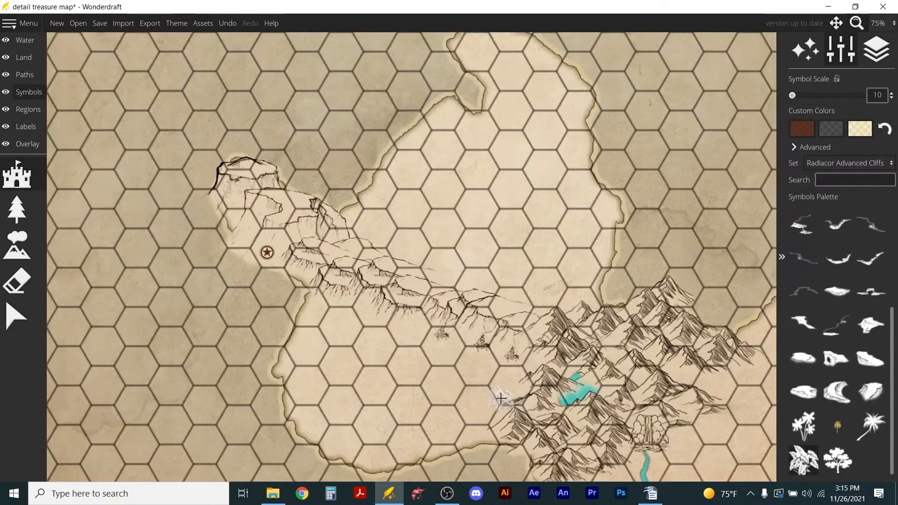
{"action": "scroll", "coordinate": [501, 398], "scroll_direction": "down", "scroll_amount": 2}
{"action": "scroll", "coordinate": [500, 398], "scroll_direction": "up", "scroll_amount": 1}
{"action": "scroll", "coordinate": [499, 398], "scroll_direction": "down", "scroll_amount": 1}
{"action": "left_click", "coordinate": [374, 386]}
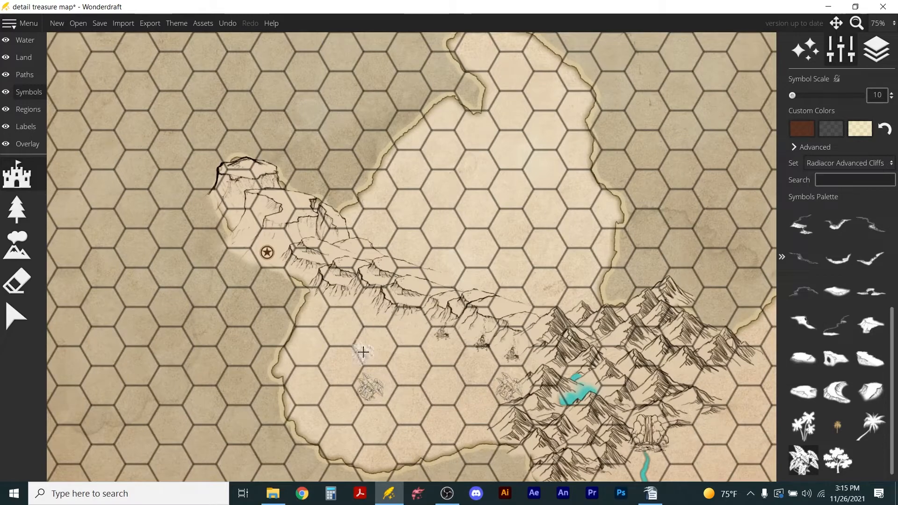
{"action": "left_click", "coordinate": [374, 342]}
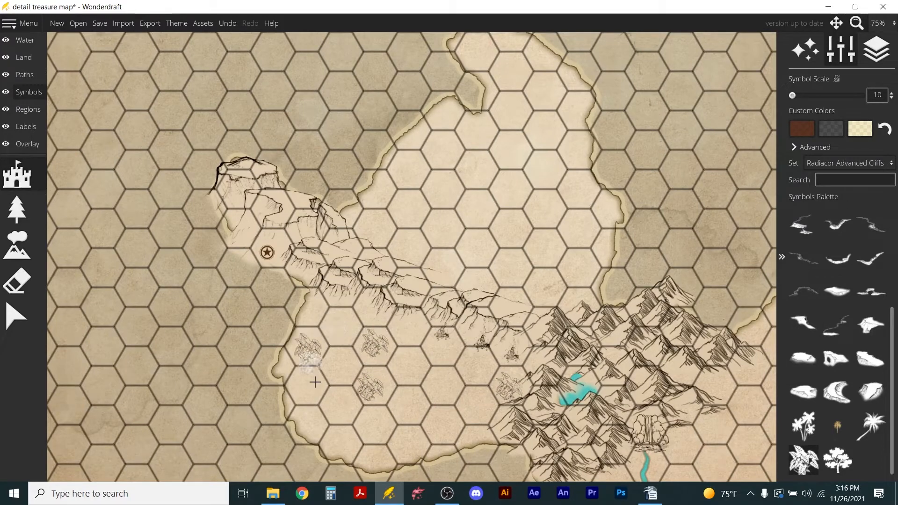
Add more leafy plants at scale 10 along the south coast and in the open hexes between the cliffs and mountains.
{"action": "left_click", "coordinate": [343, 445]}
{"action": "left_click", "coordinate": [413, 438]}
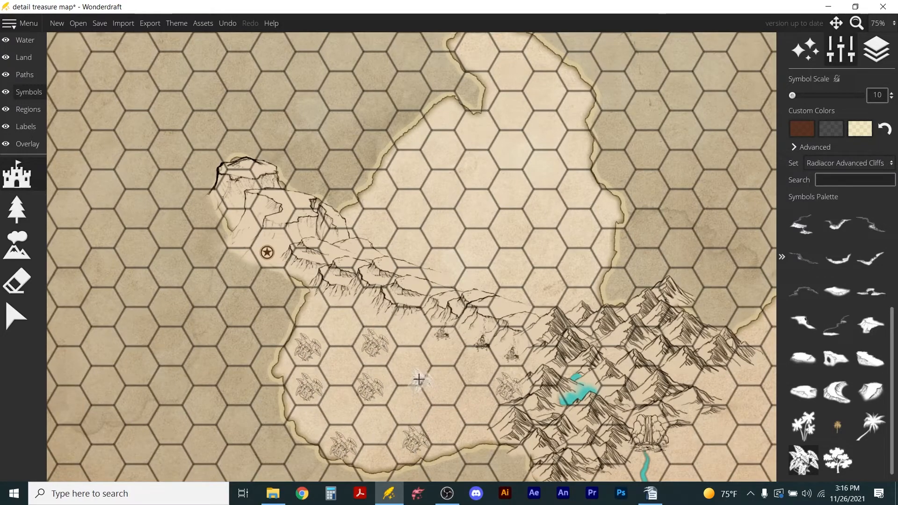
{"action": "left_click", "coordinate": [414, 365]}
{"action": "left_click", "coordinate": [443, 401]}
{"action": "left_click", "coordinate": [449, 442]}
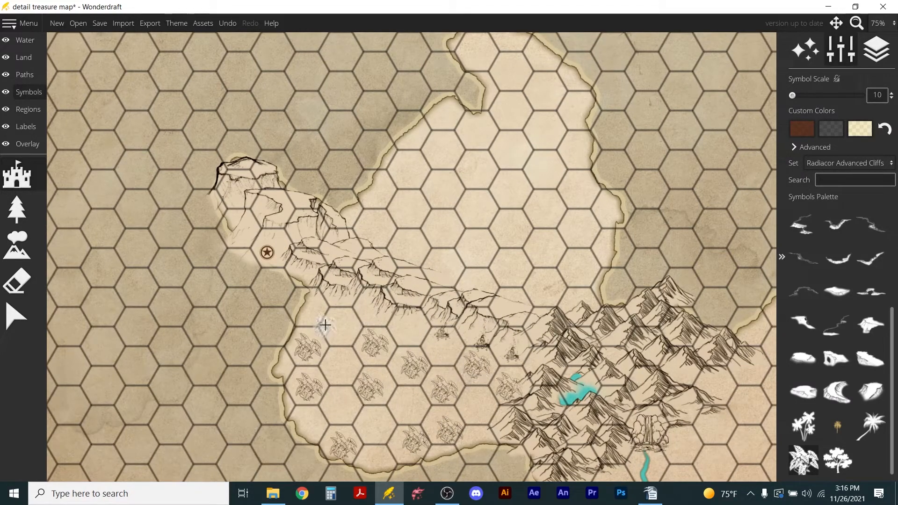
{"action": "left_click", "coordinate": [342, 363]}
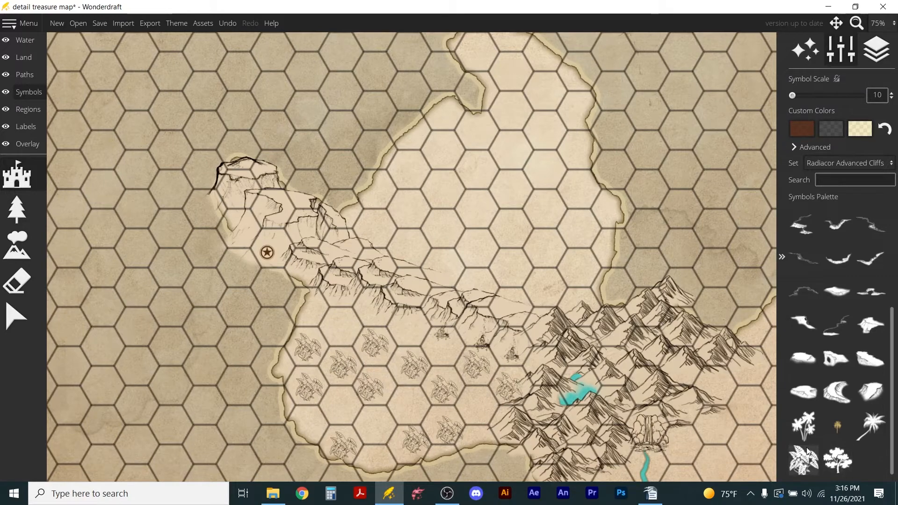
Place two palm clusters at scale 20 among the leafy plants in the middle of the southern lowland.
{"action": "scroll", "coordinate": [339, 397], "scroll_direction": "up", "scroll_amount": 2}
{"action": "left_click", "coordinate": [340, 402]}
{"action": "left_click", "coordinate": [408, 401]}
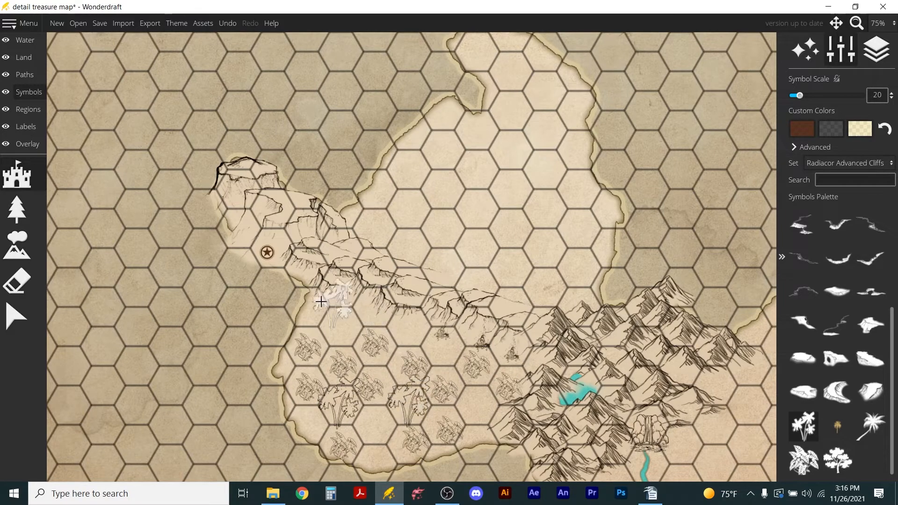
Scatter seven palm clusters at scale 15 below the cliff line, near the mountains and along the south-west coast.
{"action": "scroll", "coordinate": [335, 328], "scroll_direction": "down", "scroll_amount": 2}
{"action": "left_click", "coordinate": [345, 326]}
{"action": "left_click", "coordinate": [408, 329]}
{"action": "left_click", "coordinate": [443, 354]}
{"action": "left_click", "coordinate": [476, 404]}
{"action": "left_click", "coordinate": [481, 428]}
{"action": "left_click", "coordinate": [438, 421]}
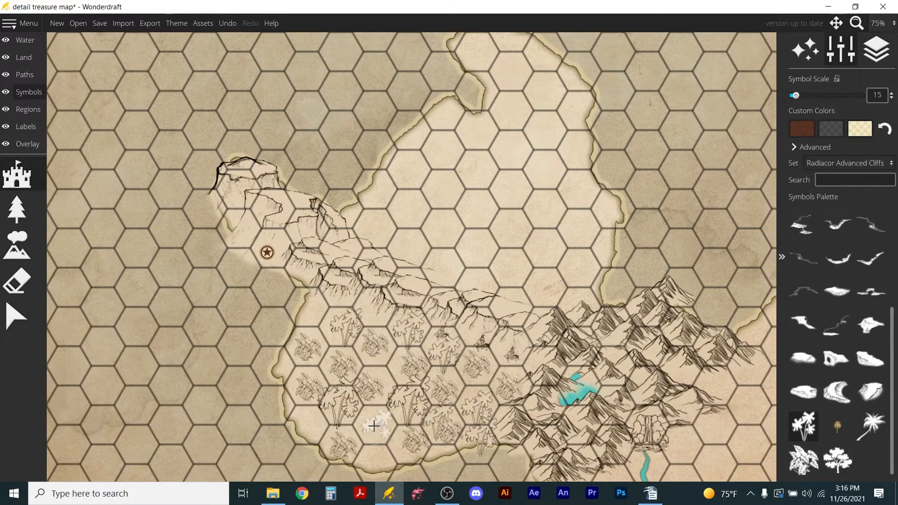
{"action": "left_click", "coordinate": [313, 421]}
Place one more palm cluster at scale 25 in the empty hex near the south coast.
{"action": "left_click", "coordinate": [871, 426]}
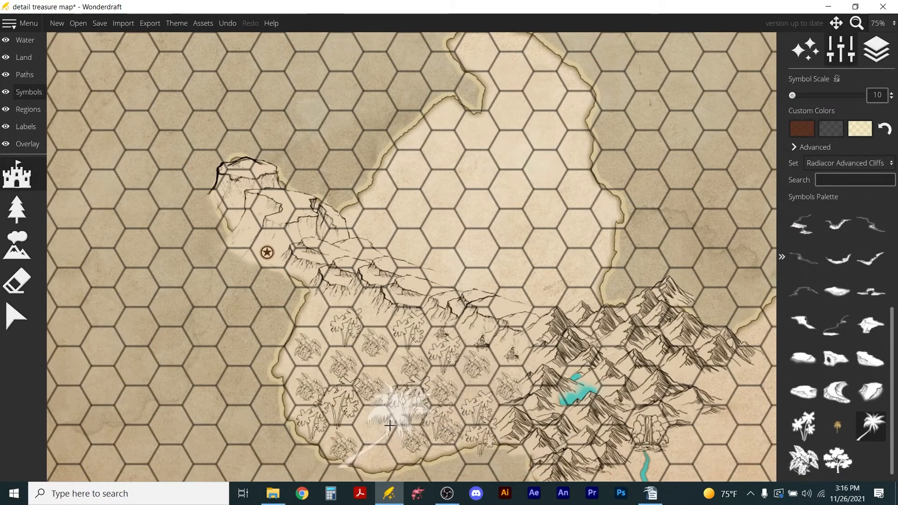
{"action": "left_click", "coordinate": [840, 462]}
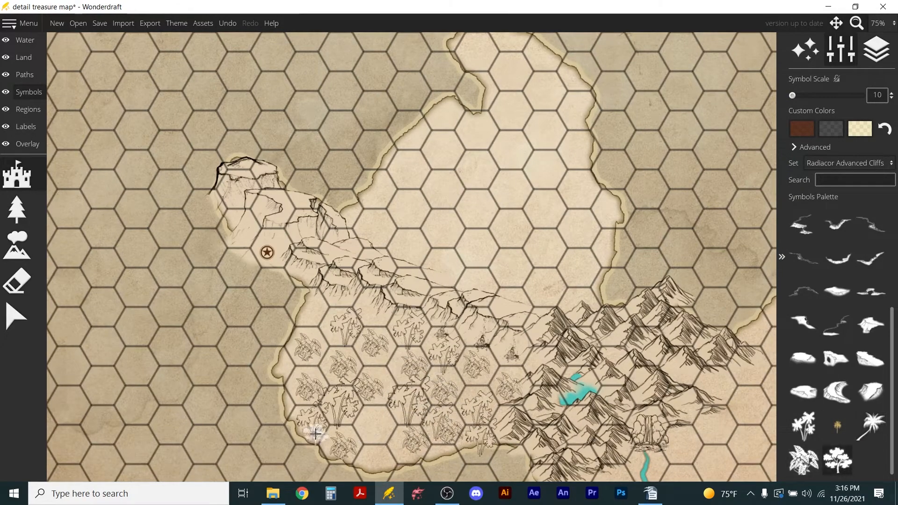
{"action": "left_click", "coordinate": [804, 426]}
{"action": "scroll", "coordinate": [374, 424], "scroll_direction": "up", "scroll_amount": 2}
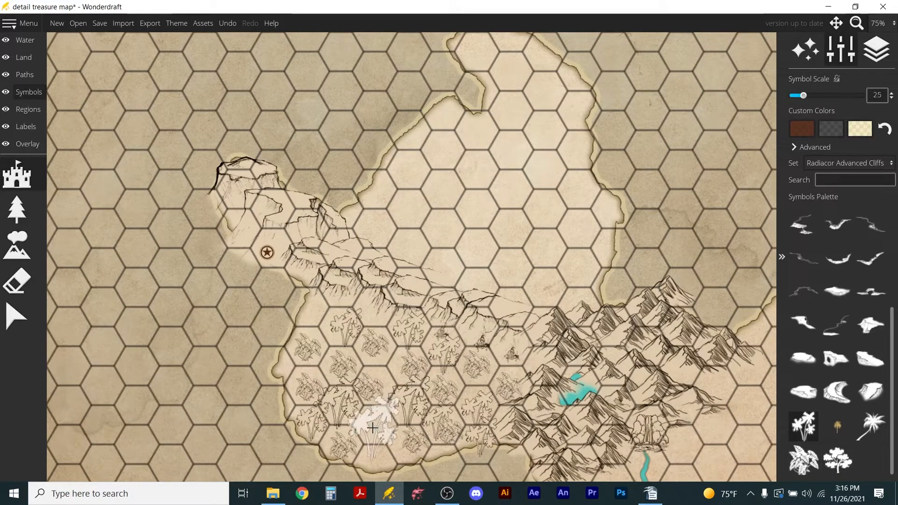
{"action": "left_click", "coordinate": [375, 424]}
Fill the jungle from the south coast up to the cliff line with overlapping leafy plants at scale 20.
{"action": "left_click", "coordinate": [803, 460]}
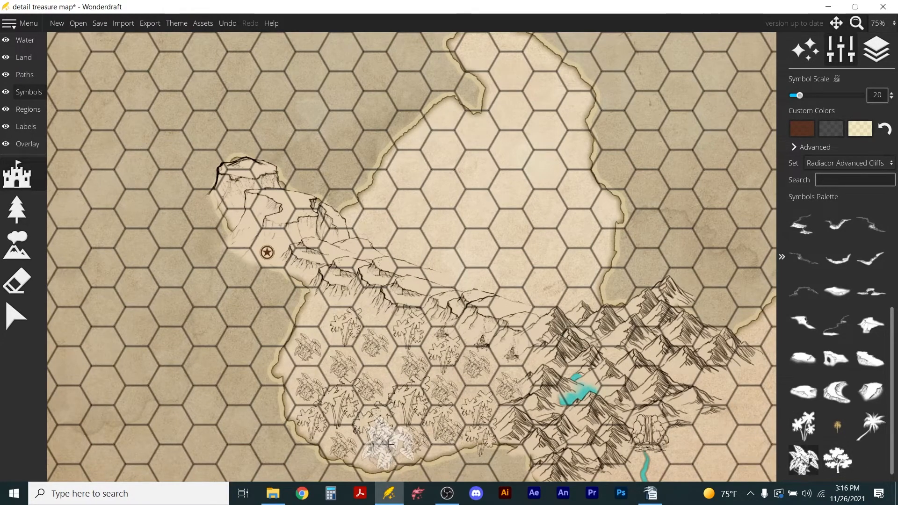
{"action": "left_click", "coordinate": [374, 452]}
{"action": "mouse_move", "coordinate": [307, 304]}
{"action": "left_mouse_down"}
{"action": "mouse_move", "coordinate": [370, 320]}
{"action": "mouse_move", "coordinate": [371, 365]}
{"action": "mouse_move", "coordinate": [381, 363]}
{"action": "mouse_move", "coordinate": [302, 365]}
{"action": "left_mouse_up"}
{"action": "mouse_move", "coordinate": [482, 359]}
{"action": "left_mouse_down"}
{"action": "mouse_move", "coordinate": [467, 371]}
{"action": "mouse_move", "coordinate": [427, 327]}
{"action": "mouse_move", "coordinate": [375, 315]}
{"action": "mouse_move", "coordinate": [372, 323]}
{"action": "left_mouse_up"}
{"action": "scroll", "coordinate": [486, 292], "scroll_direction": "down", "scroll_amount": 2}
{"action": "scroll", "coordinate": [475, 295], "scroll_direction": "up", "scroll_amount": 2}
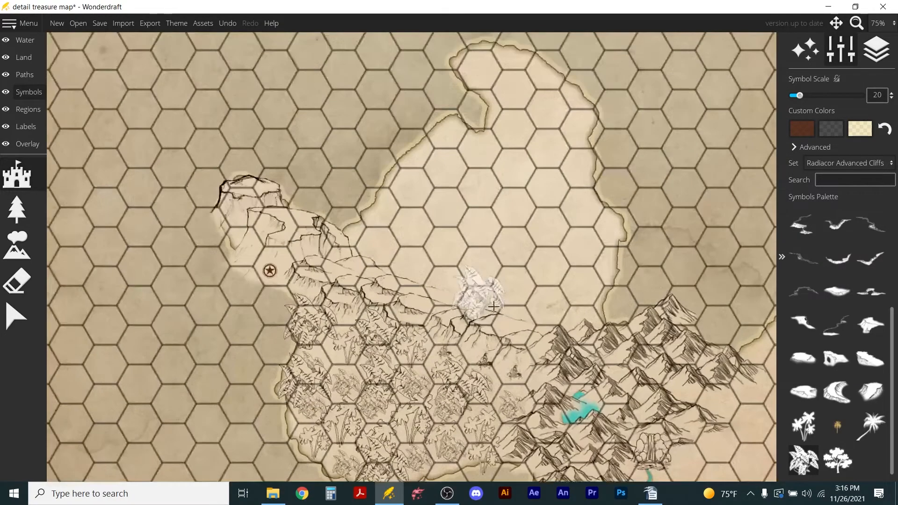
{"action": "left_click", "coordinate": [335, 348]}
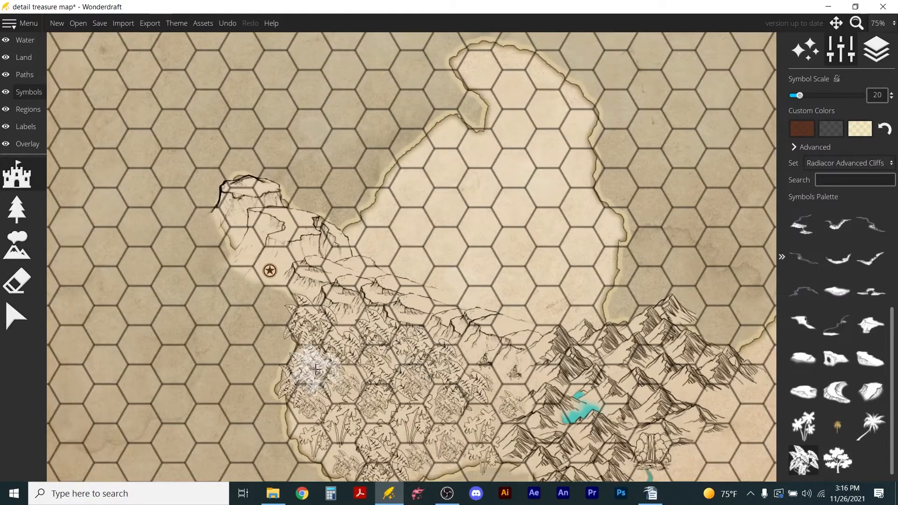
{"action": "scroll", "coordinate": [316, 360], "scroll_direction": "down", "scroll_amount": 1}
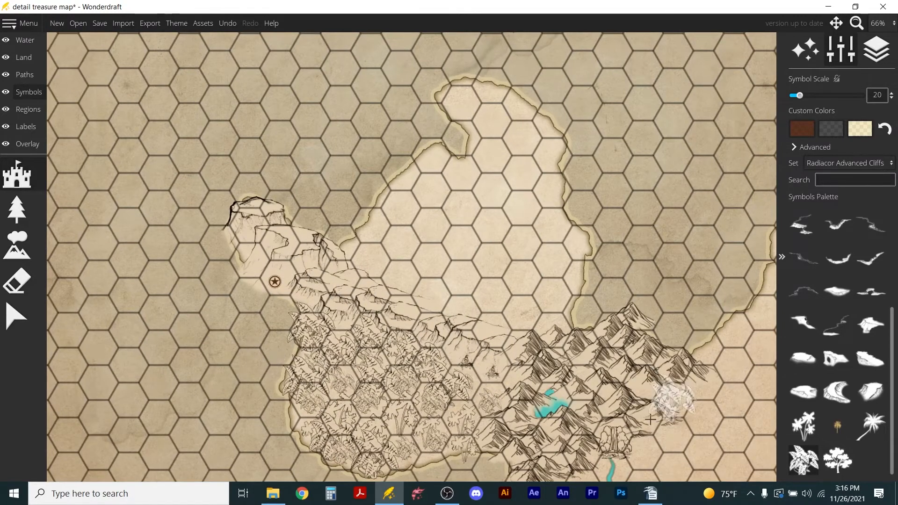
{"action": "left_click", "coordinate": [8, 41]}
{"action": "left_click", "coordinate": [7, 41]}
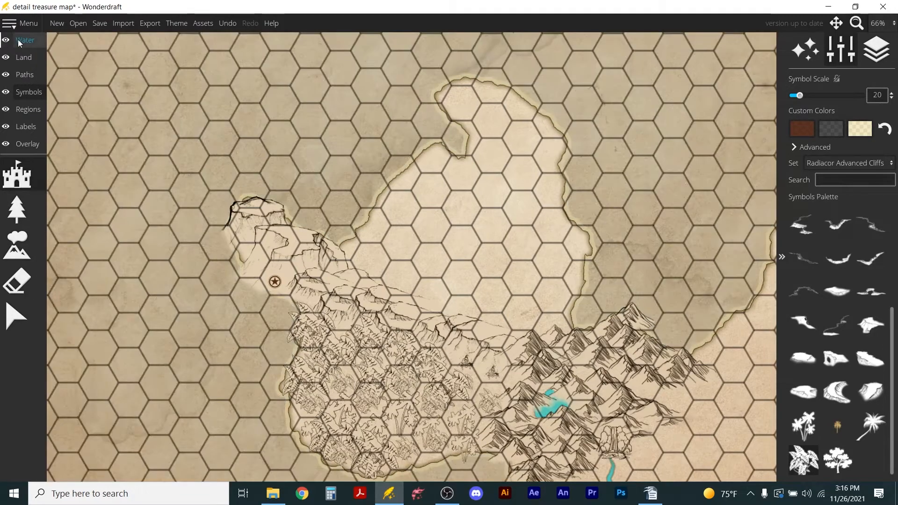
{"action": "left_click", "coordinate": [18, 41]}
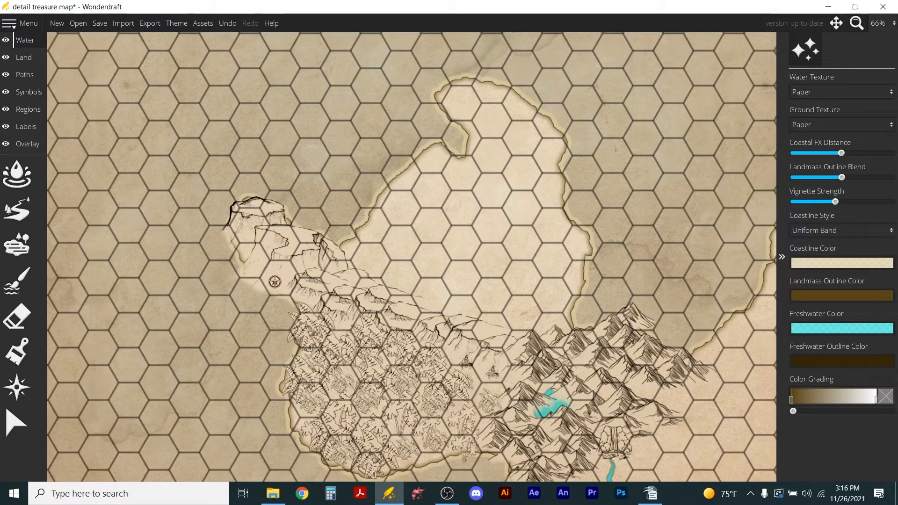
{"action": "scroll", "coordinate": [247, 276], "scroll_direction": "up", "scroll_amount": 5}
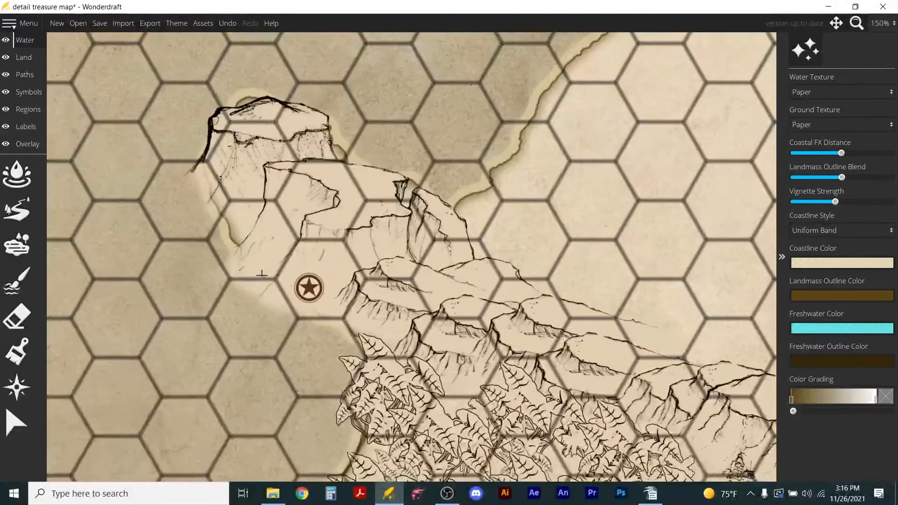
{"action": "left_click", "coordinate": [29, 92]}
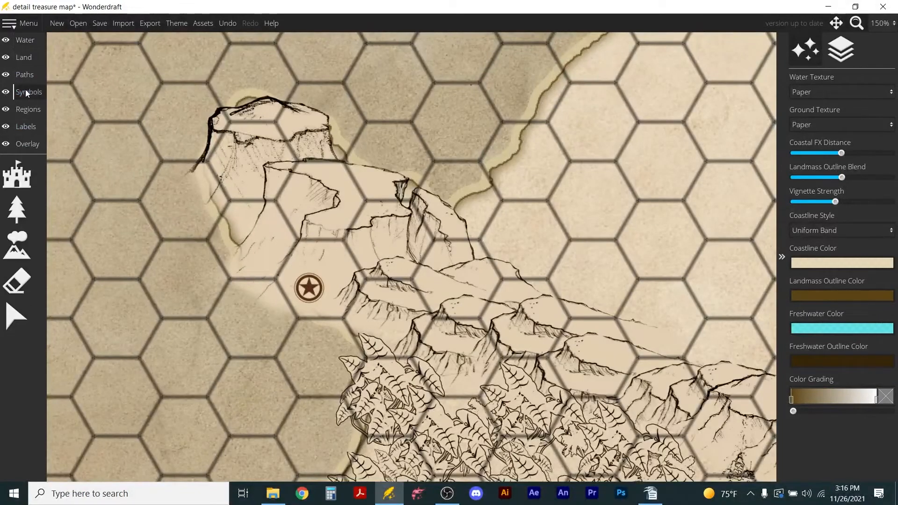
Place the cliff symbol with a cave opening at scale 10 over the star settlement marker and align the opening around the star.
{"action": "left_click", "coordinate": [19, 185]}
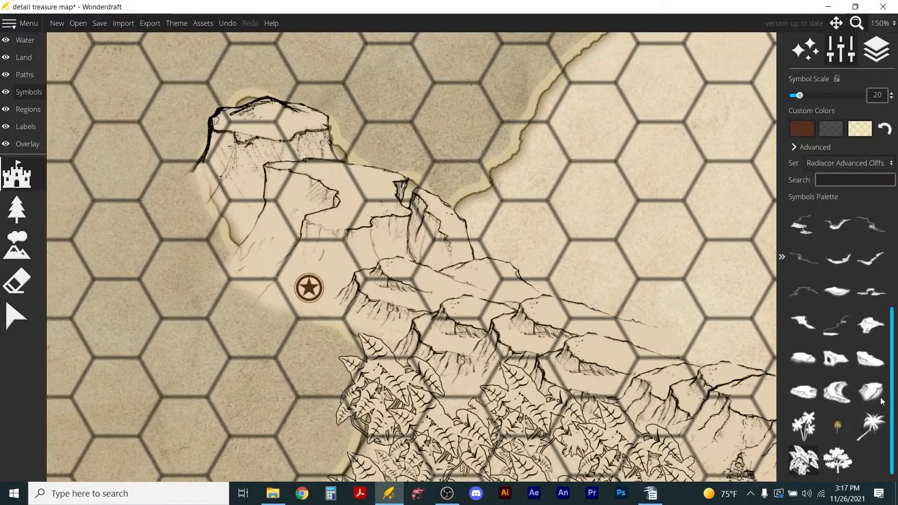
{"action": "scroll", "coordinate": [327, 286], "scroll_direction": "down", "scroll_amount": 5}
{"action": "left_click", "coordinate": [363, 287]}
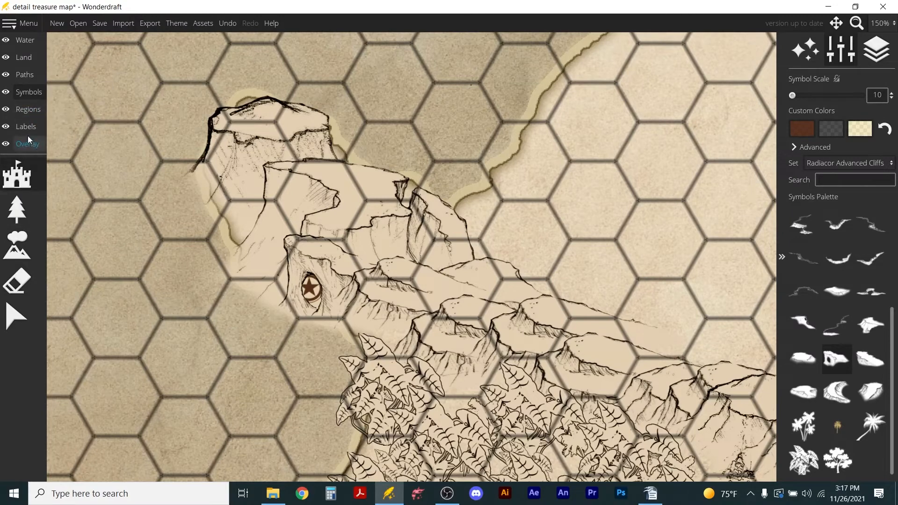
{"action": "left_click", "coordinate": [16, 317]}
{"action": "left_click", "coordinate": [318, 282]}
{"action": "left_click_drag", "start_coordinate": [332, 270], "coordinate": [327, 266]}
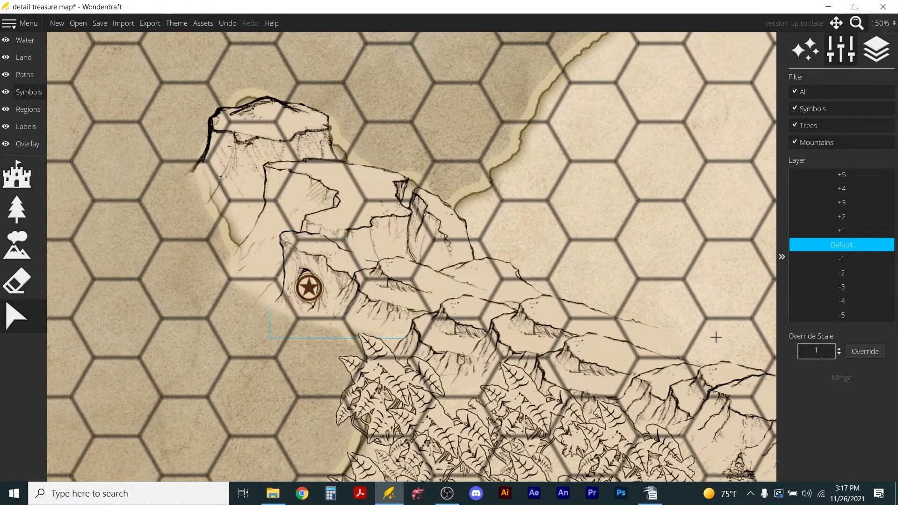
Raise a small round islet in the sea just south-west of the settlement, using brush size 108 and roughness 0.36.
{"action": "scroll", "coordinate": [556, 260], "scroll_direction": "down", "scroll_amount": 2}
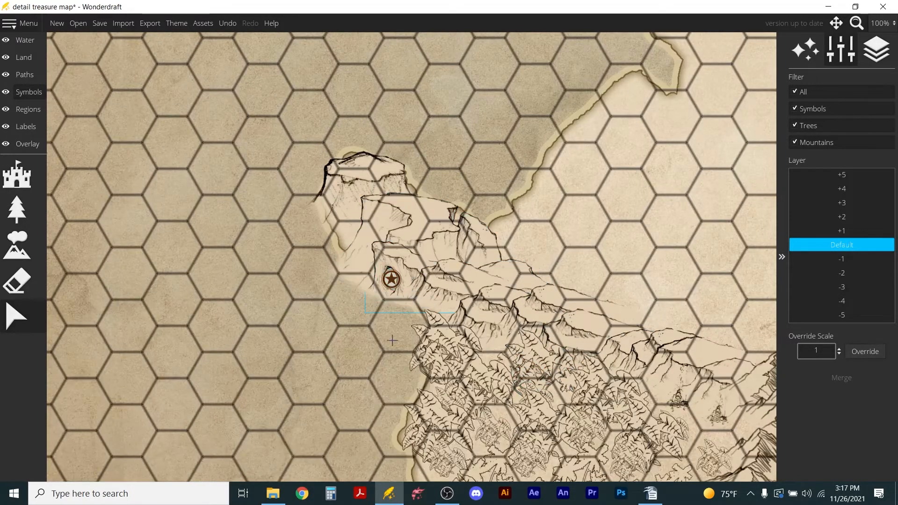
{"action": "left_click", "coordinate": [28, 40]}
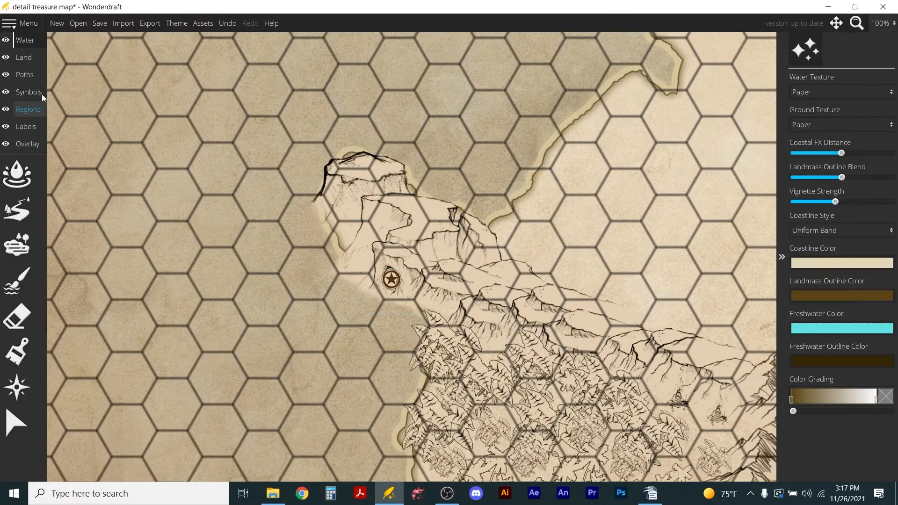
{"action": "left_click", "coordinate": [23, 58]}
{"action": "left_click", "coordinate": [17, 281]}
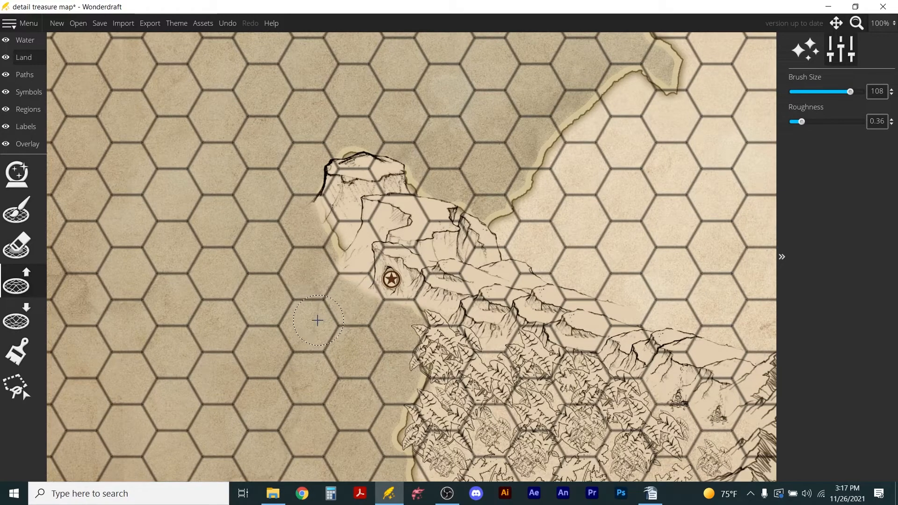
{"action": "left_click_drag", "start_coordinate": [313, 324], "coordinate": [312, 311]}
Place a tall rock spire from the mountain symbols at scale 40 on the islet.
{"action": "left_click", "coordinate": [28, 92]}
{"action": "left_click", "coordinate": [27, 253]}
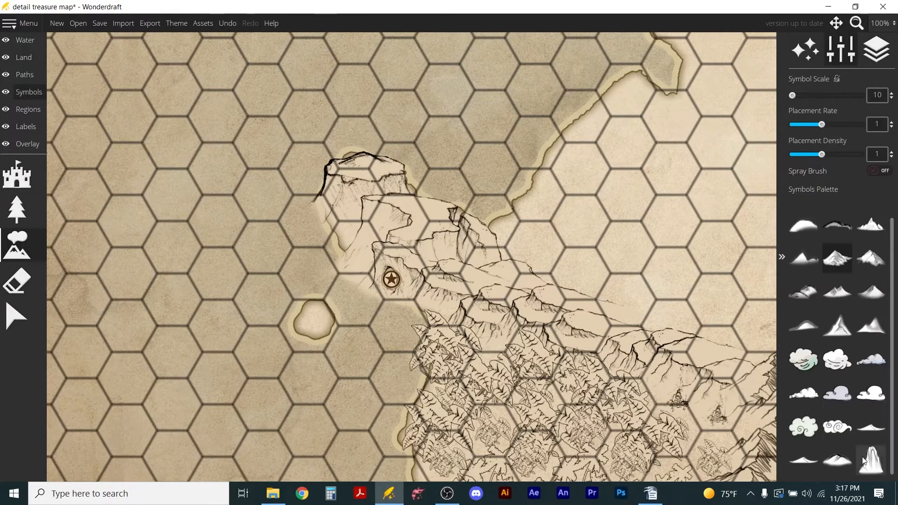
{"action": "left_click", "coordinate": [872, 465]}
{"action": "scroll", "coordinate": [317, 324], "scroll_direction": "up", "scroll_amount": 4}
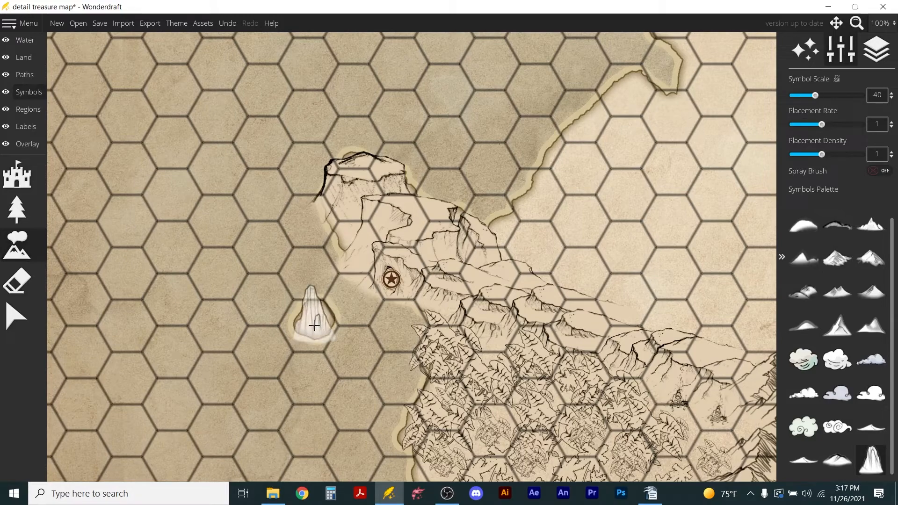
{"action": "scroll", "coordinate": [314, 317], "scroll_direction": "up", "scroll_amount": 1}
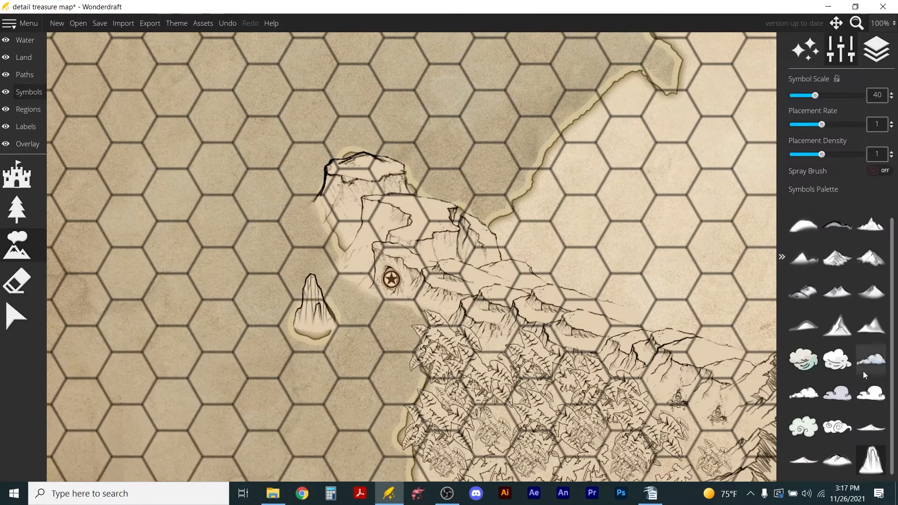
{"action": "scroll", "coordinate": [364, 261], "scroll_direction": "down", "scroll_amount": 2}
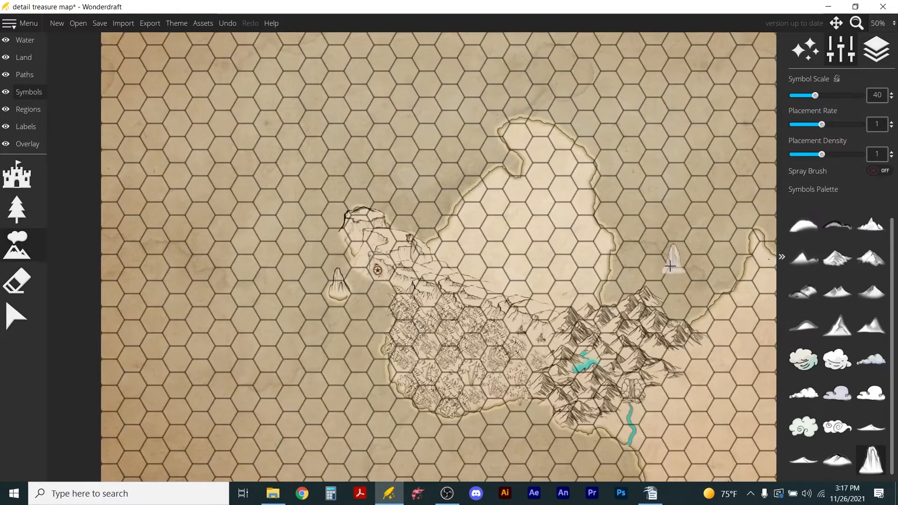
{"action": "left_click", "coordinate": [334, 289]}
{"action": "scroll", "coordinate": [467, 276], "scroll_direction": "down", "scroll_amount": 2}
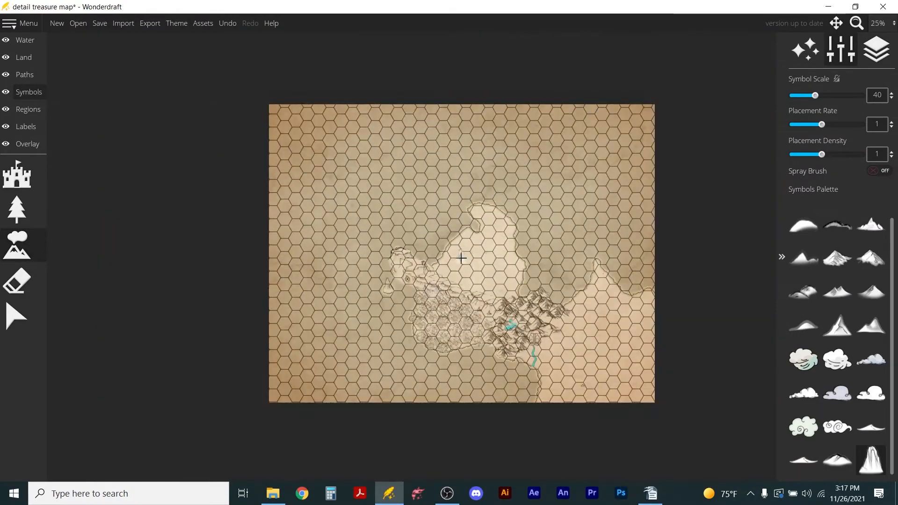
{"action": "scroll", "coordinate": [449, 272], "scroll_direction": "up", "scroll_amount": 2}
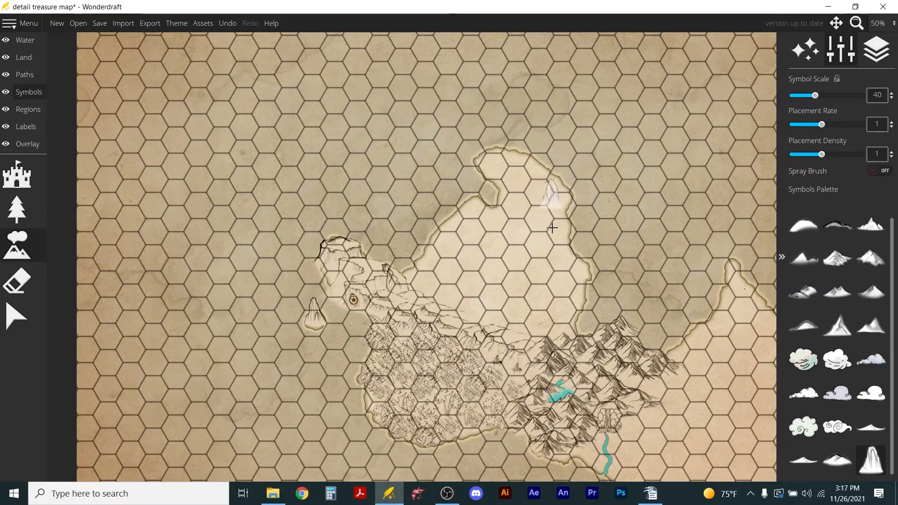
Place five sketched conifers at scale 25 on the open land north-east of the cliff line, starting near the north-west coast.
{"action": "left_click", "coordinate": [26, 39]}
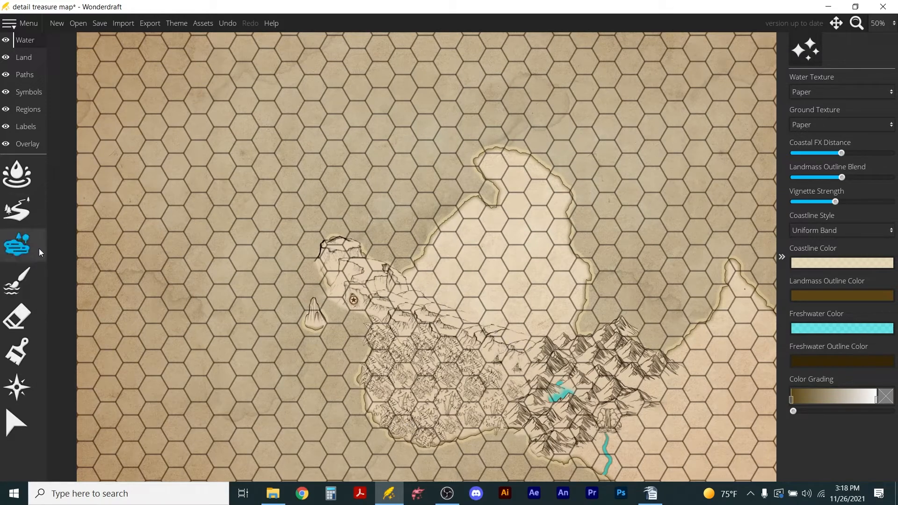
{"action": "left_click", "coordinate": [29, 92]}
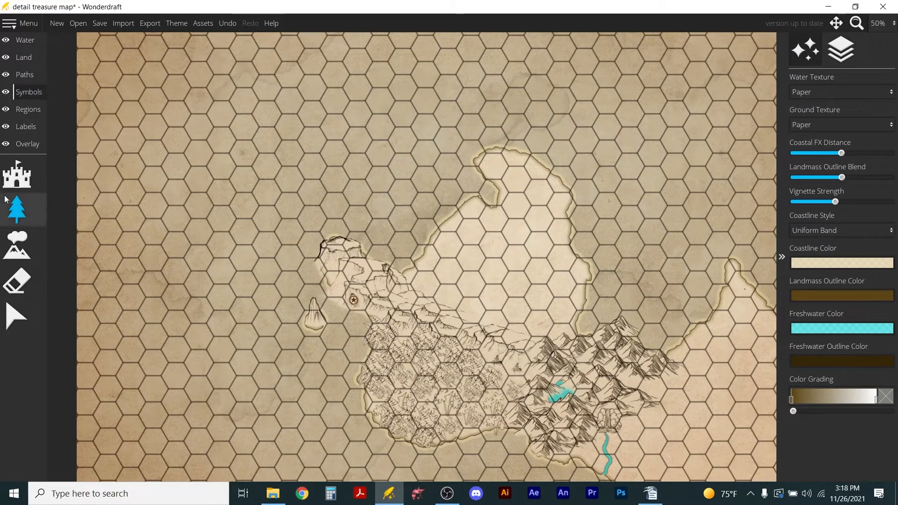
{"action": "left_click", "coordinate": [17, 208]}
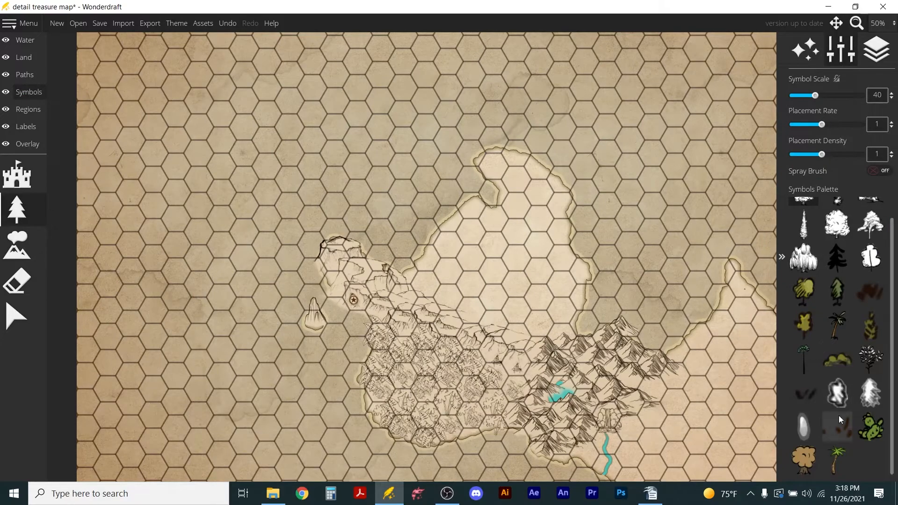
{"action": "left_click", "coordinate": [804, 325]}
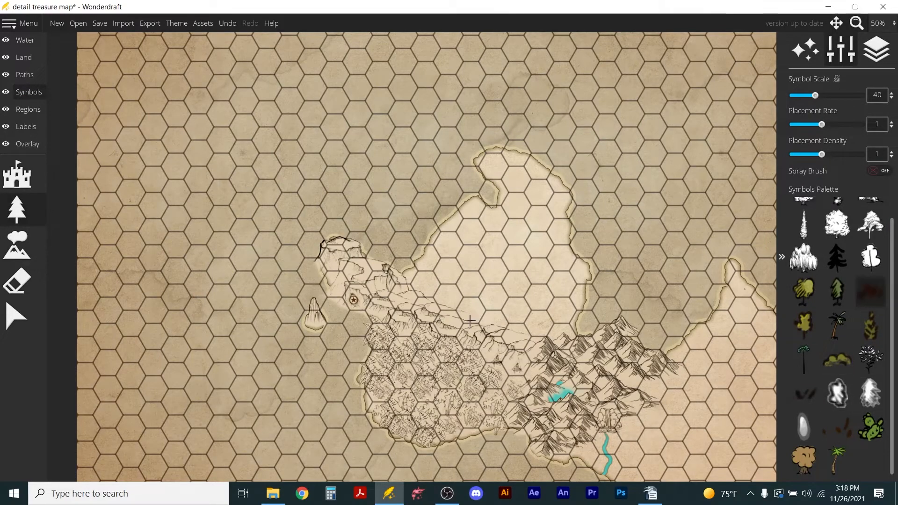
{"action": "scroll", "coordinate": [432, 273], "scroll_direction": "up", "scroll_amount": 5}
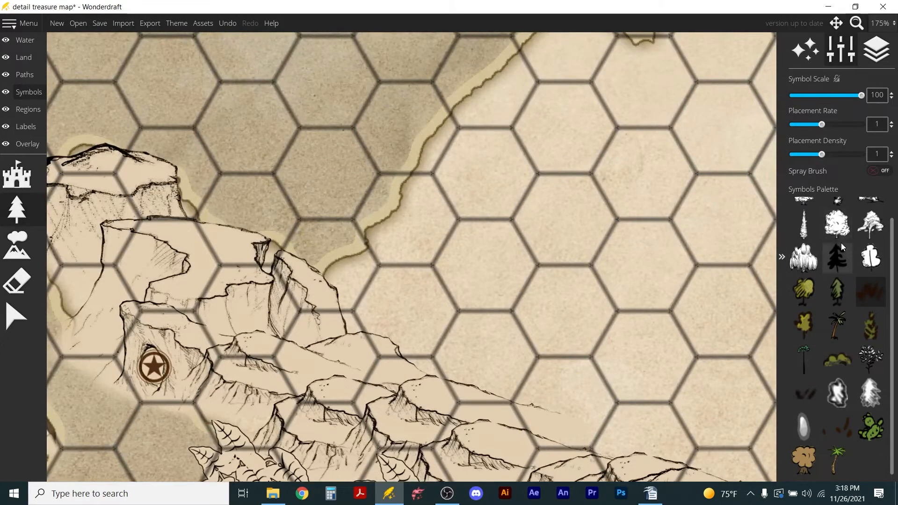
{"action": "left_click", "coordinate": [871, 256]}
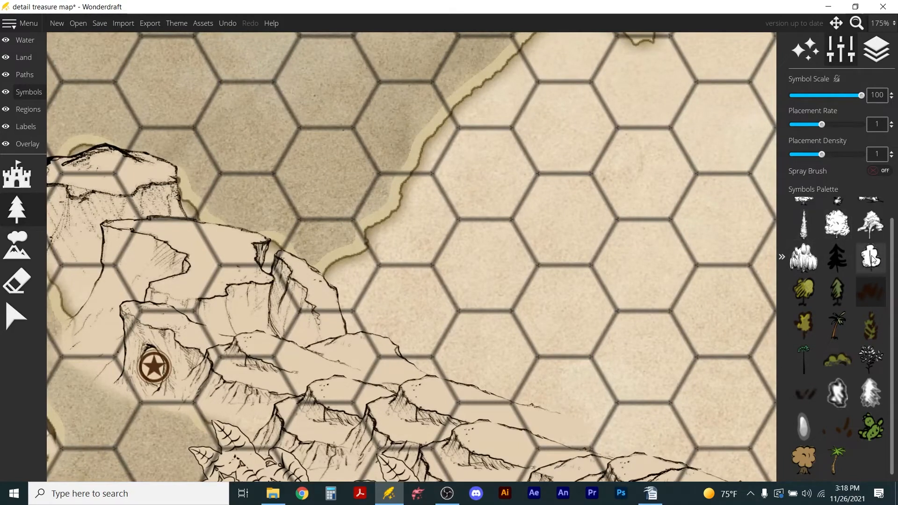
{"action": "scroll", "coordinate": [835, 274], "scroll_direction": "up", "scroll_amount": 1}
{"action": "left_click", "coordinate": [837, 213]}
{"action": "scroll", "coordinate": [512, 284], "scroll_direction": "down", "scroll_amount": 5}
{"action": "scroll", "coordinate": [513, 284], "scroll_direction": "down", "scroll_amount": 10}
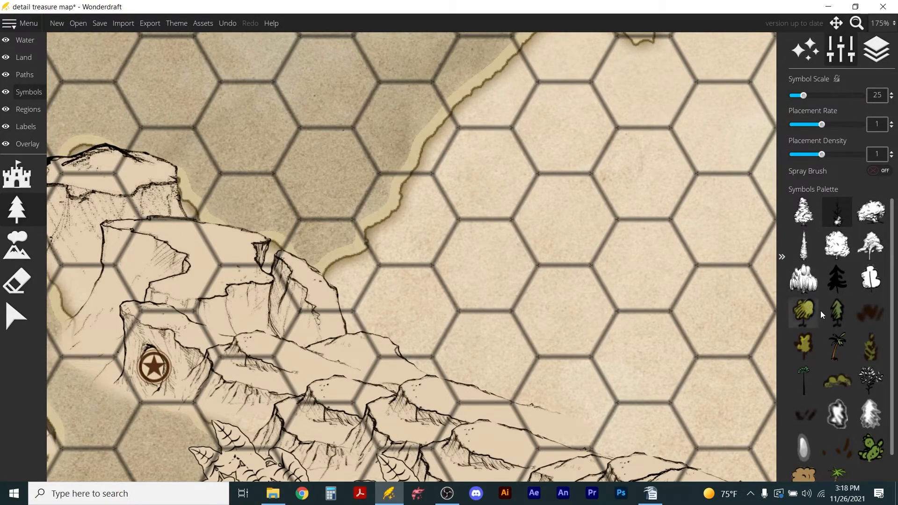
{"action": "left_click", "coordinate": [411, 316]}
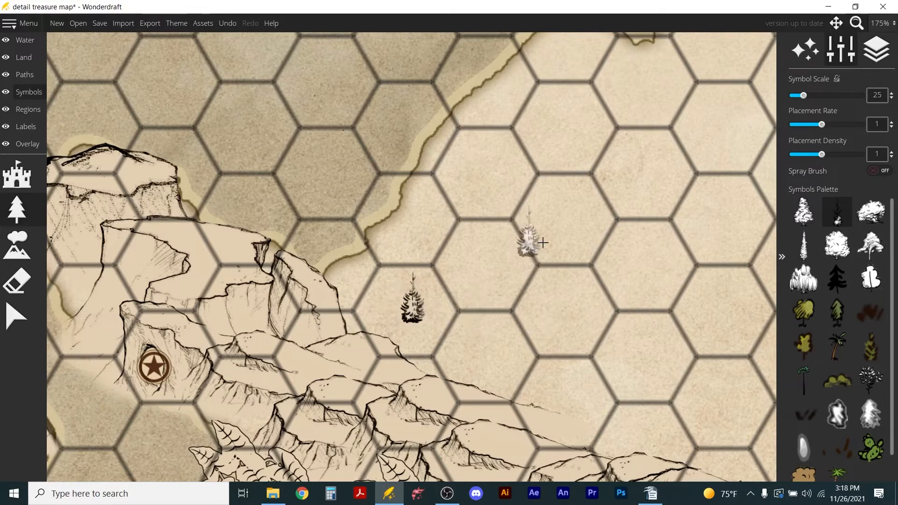
{"action": "left_click", "coordinate": [496, 353]}
{"action": "left_click", "coordinate": [634, 374]}
{"action": "left_click", "coordinate": [556, 323]}
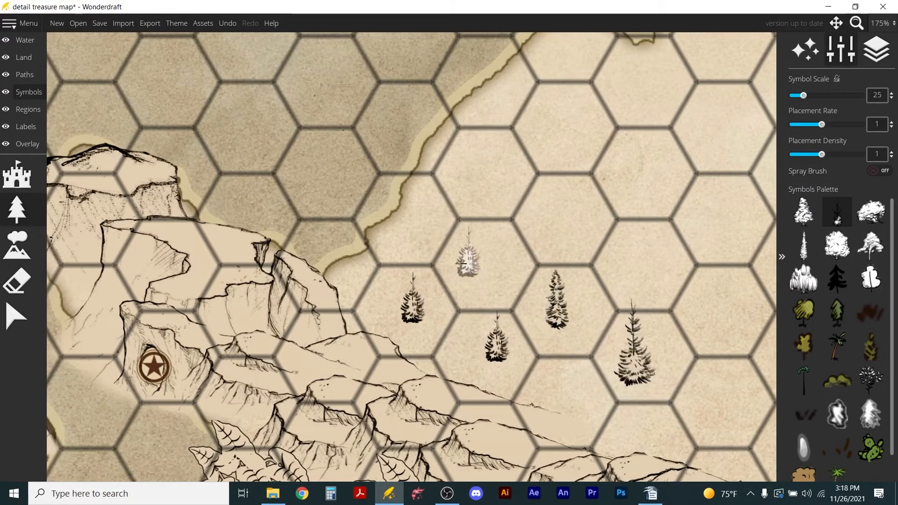
{"action": "left_click", "coordinate": [417, 236]}
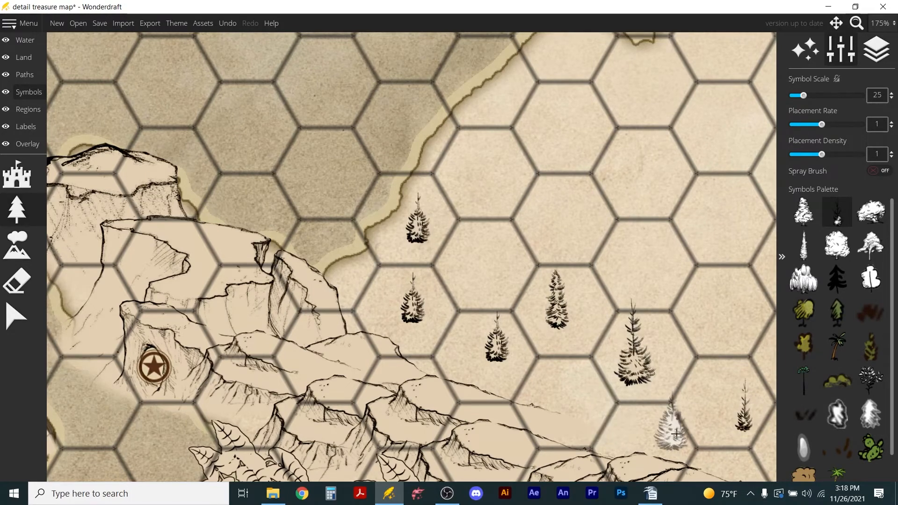
Add more conifers at scale 25 farther east along the cliff line, up to the edge of the mountain range.
{"action": "left_click", "coordinate": [648, 435]}
{"action": "scroll", "coordinate": [717, 303], "scroll_direction": "down", "scroll_amount": 3}
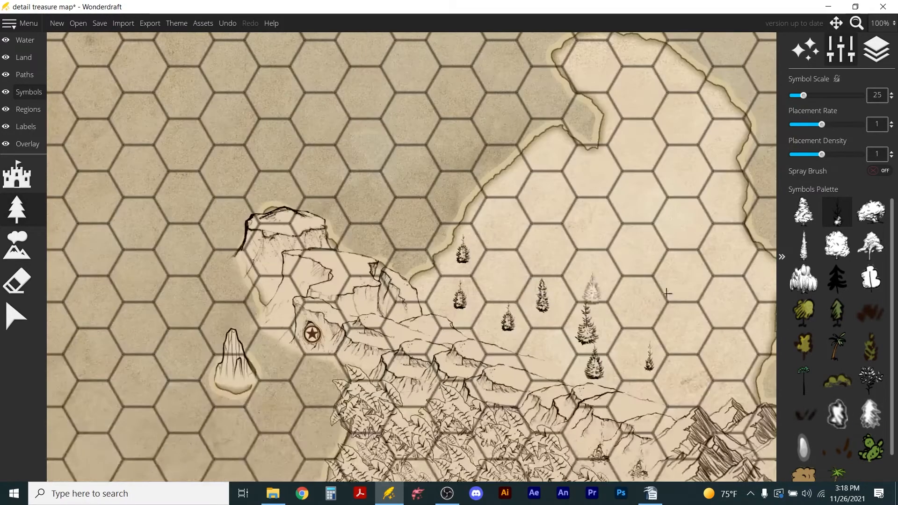
{"action": "left_click", "coordinate": [678, 388]}
{"action": "left_click", "coordinate": [725, 388]}
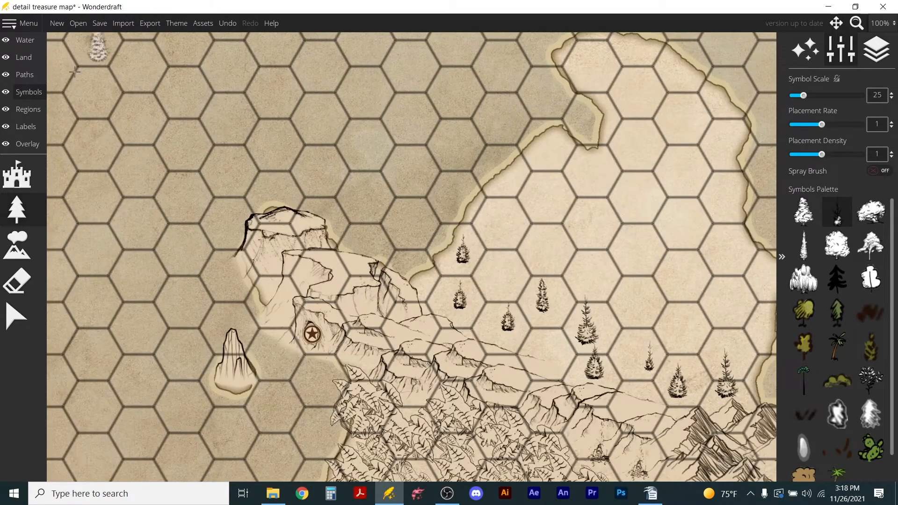
Add the ground colour f8f8f8 and paint a broad white band at brush size 128 diagonally across the land north of the conifers.
{"action": "left_click", "coordinate": [27, 41]}
{"action": "left_click", "coordinate": [26, 57]}
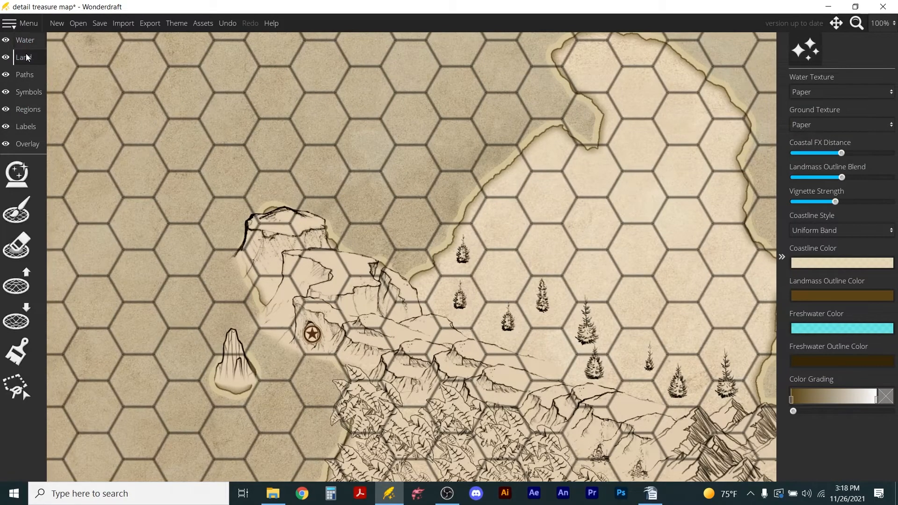
{"action": "left_click", "coordinate": [16, 352]}
{"action": "left_click", "coordinate": [810, 350]}
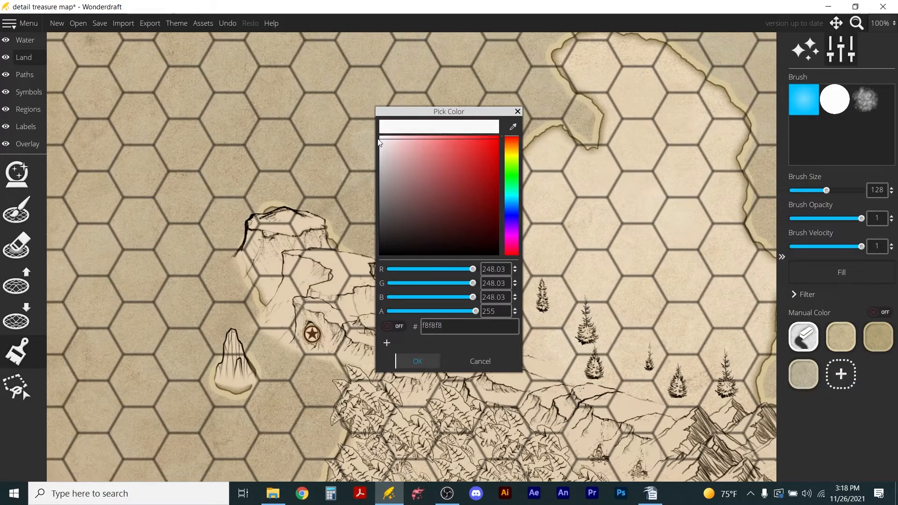
{"action": "left_click", "coordinate": [418, 362]}
{"action": "mouse_move", "coordinate": [496, 235]}
{"action": "left_mouse_down"}
{"action": "mouse_move", "coordinate": [501, 227]}
{"action": "mouse_move", "coordinate": [688, 317]}
{"action": "mouse_move", "coordinate": [728, 321]}
{"action": "mouse_move", "coordinate": [532, 221]}
{"action": "left_mouse_up"}
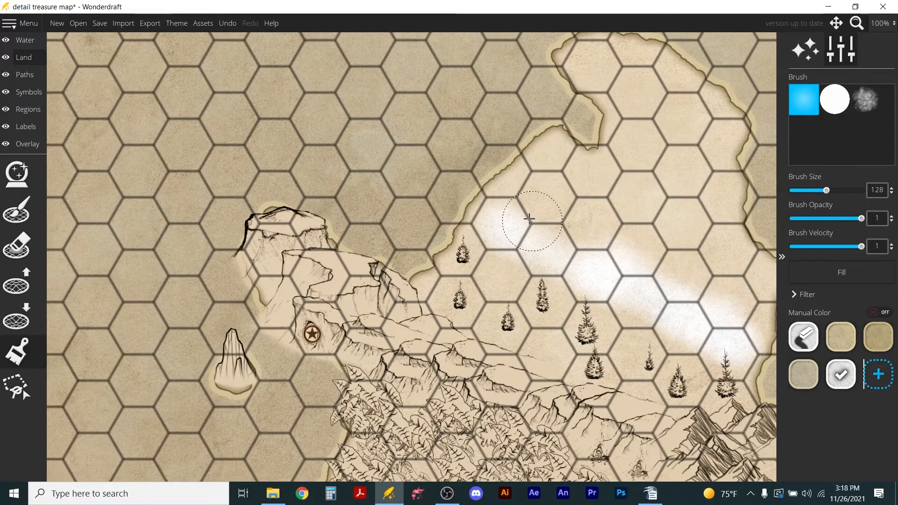
{"action": "mouse_move", "coordinate": [505, 192]}
{"action": "left_mouse_down"}
{"action": "mouse_move", "coordinate": [497, 184]}
{"action": "mouse_move", "coordinate": [557, 198]}
{"action": "mouse_move", "coordinate": [593, 232]}
{"action": "mouse_move", "coordinate": [760, 310]}
{"action": "left_mouse_up"}
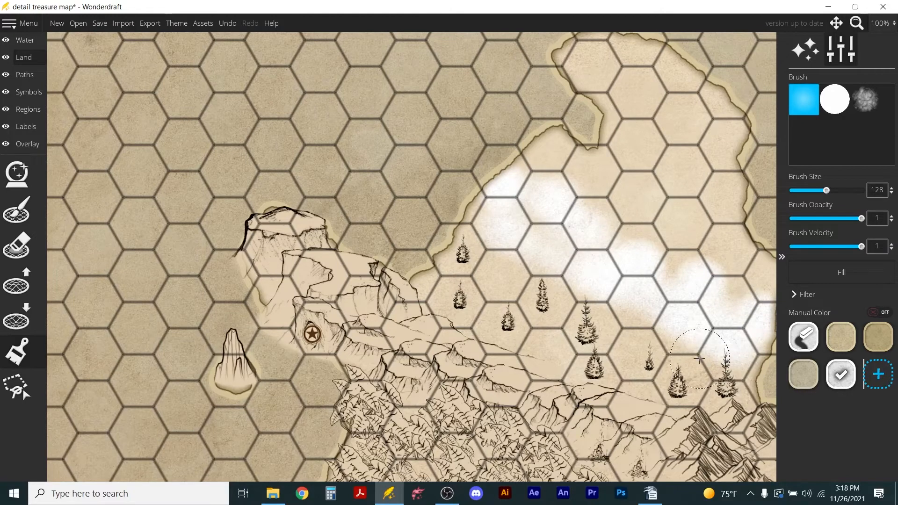
Undo the stray stroke over the conifers and fill in the white band with further strokes from the north-west coast to the east.
{"action": "mouse_move", "coordinate": [646, 358]}
{"action": "left_mouse_down"}
{"action": "mouse_move", "coordinate": [603, 305]}
{"action": "mouse_move", "coordinate": [502, 270]}
{"action": "mouse_move", "coordinate": [578, 188]}
{"action": "mouse_move", "coordinate": [625, 281]}
{"action": "left_mouse_up"}
{"action": "key", "text": "ctrl+z"}
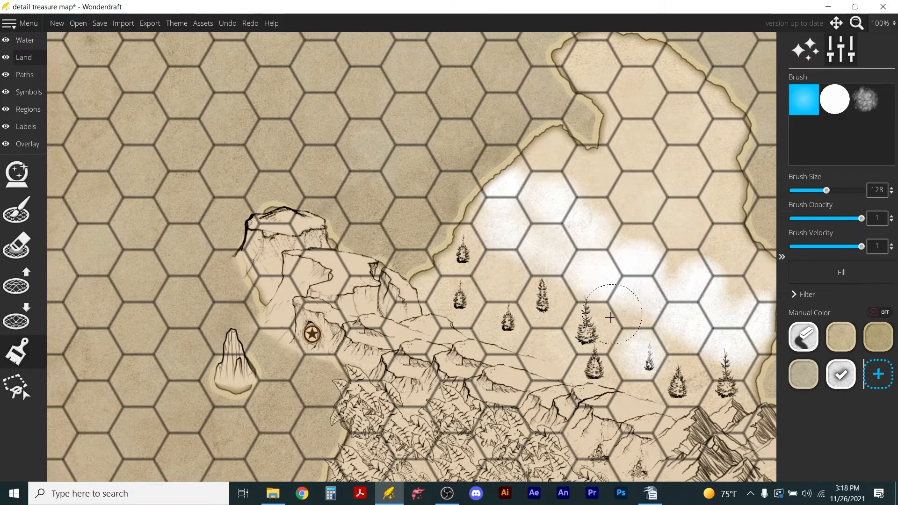
{"action": "mouse_move", "coordinate": [531, 214]}
{"action": "left_mouse_down"}
{"action": "mouse_move", "coordinate": [596, 256]}
{"action": "mouse_move", "coordinate": [707, 254]}
{"action": "mouse_move", "coordinate": [686, 267]}
{"action": "mouse_move", "coordinate": [742, 349]}
{"action": "left_mouse_up"}
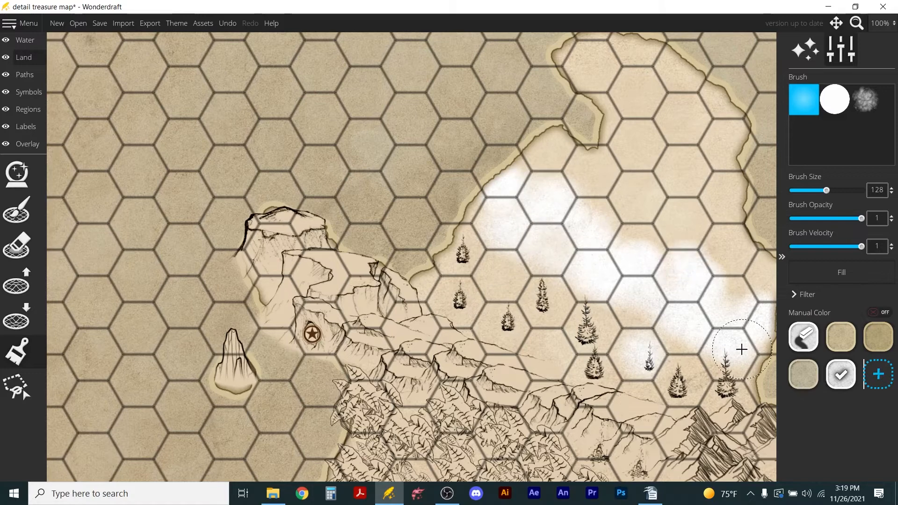
{"action": "left_click_drag", "start_coordinate": [717, 294], "coordinate": [727, 316]}
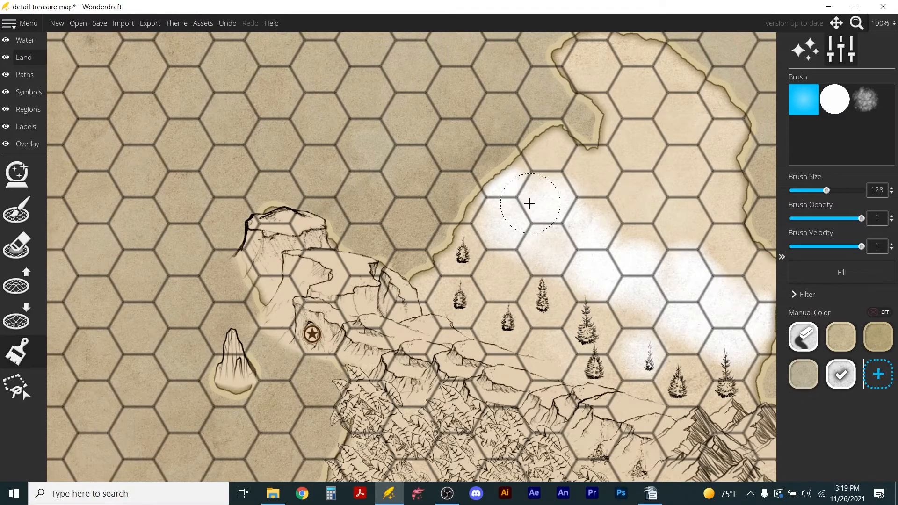
{"action": "scroll", "coordinate": [530, 203], "scroll_direction": "down", "scroll_amount": 2}
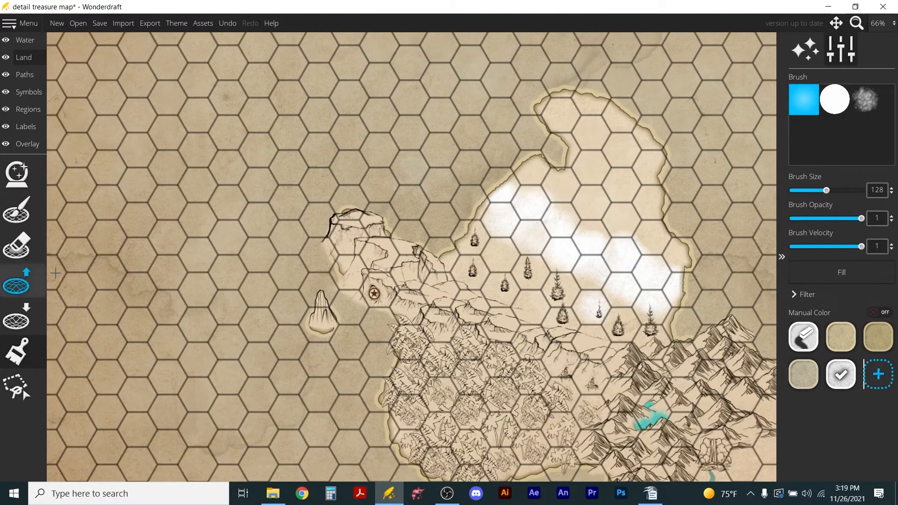
Show all symbol sets and pick the paintable white bare tree with a forked trunk from the dead trees.
{"action": "left_click", "coordinate": [26, 94]}
{"action": "left_click", "coordinate": [16, 175]}
{"action": "scroll", "coordinate": [884, 355], "scroll_direction": "down", "scroll_amount": 2}
{"action": "left_click", "coordinate": [865, 172]}
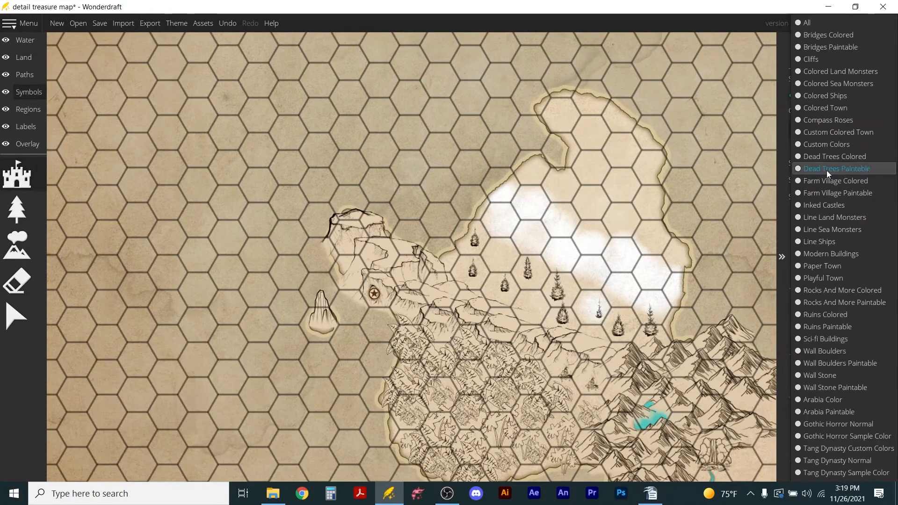
{"action": "left_click", "coordinate": [838, 20]}
{"action": "scroll", "coordinate": [879, 294], "scroll_direction": "down", "scroll_amount": 4}
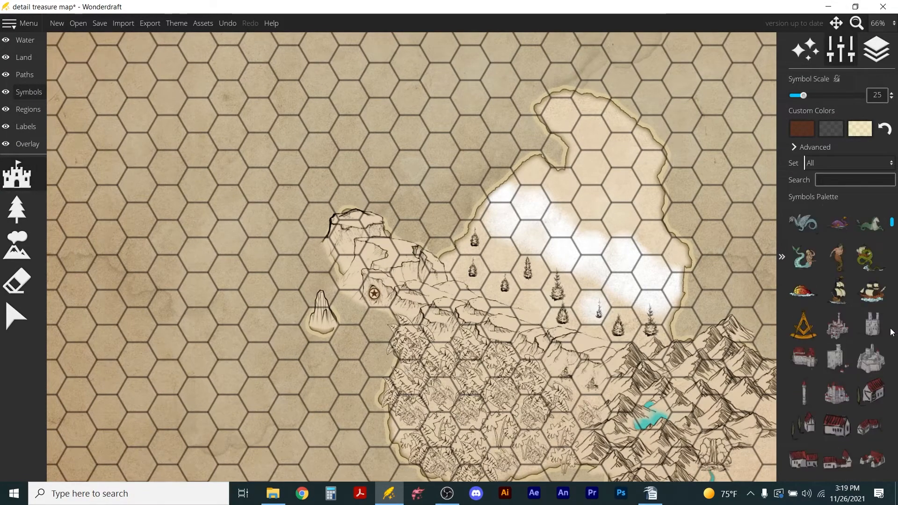
{"action": "scroll", "coordinate": [870, 342], "scroll_direction": "down", "scroll_amount": 5}
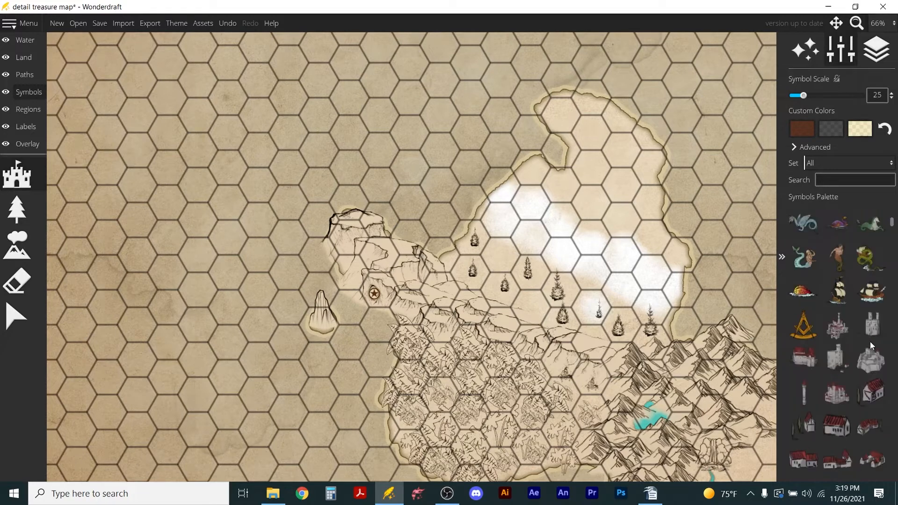
{"action": "scroll", "coordinate": [863, 344], "scroll_direction": "down", "scroll_amount": 5}
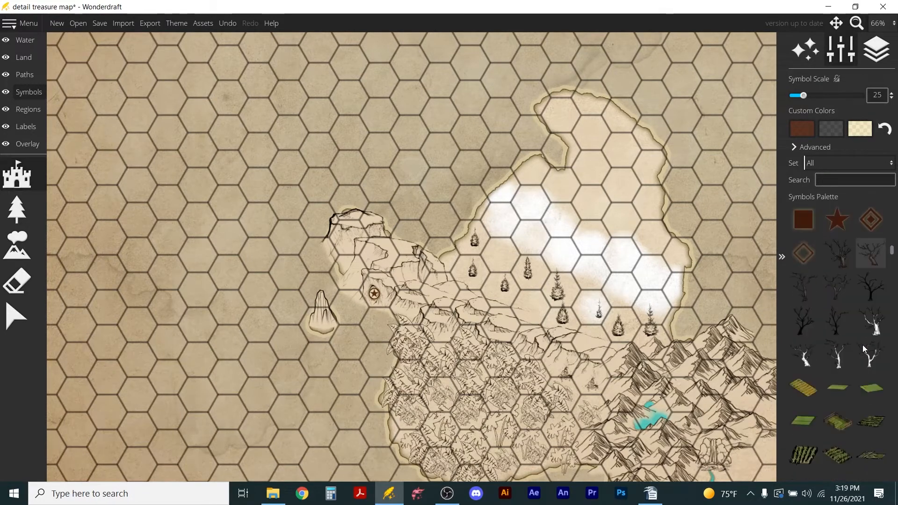
{"action": "scroll", "coordinate": [863, 345], "scroll_direction": "up", "scroll_amount": 3}
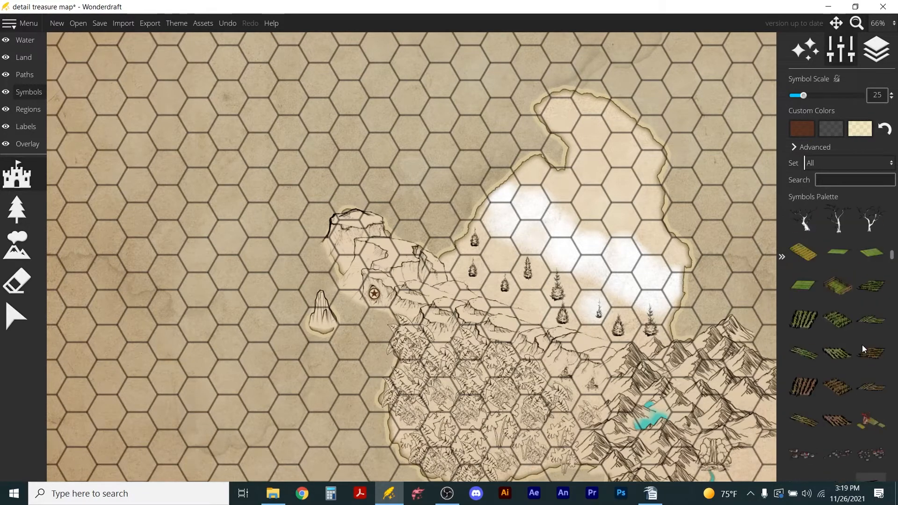
{"action": "left_click", "coordinate": [883, 358]}
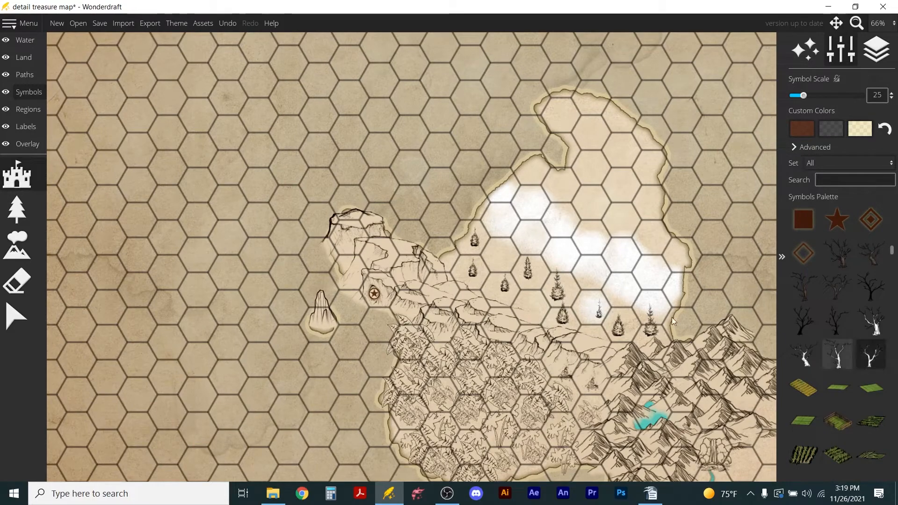
Set the symbol scale to 80 and place one forked bare tree among the conifers north of the cliff line.
{"action": "scroll", "coordinate": [537, 306], "scroll_direction": "up", "scroll_amount": 7}
{"action": "scroll", "coordinate": [538, 307], "scroll_direction": "up", "scroll_amount": 6}
{"action": "scroll", "coordinate": [539, 309], "scroll_direction": "down", "scroll_amount": 4}
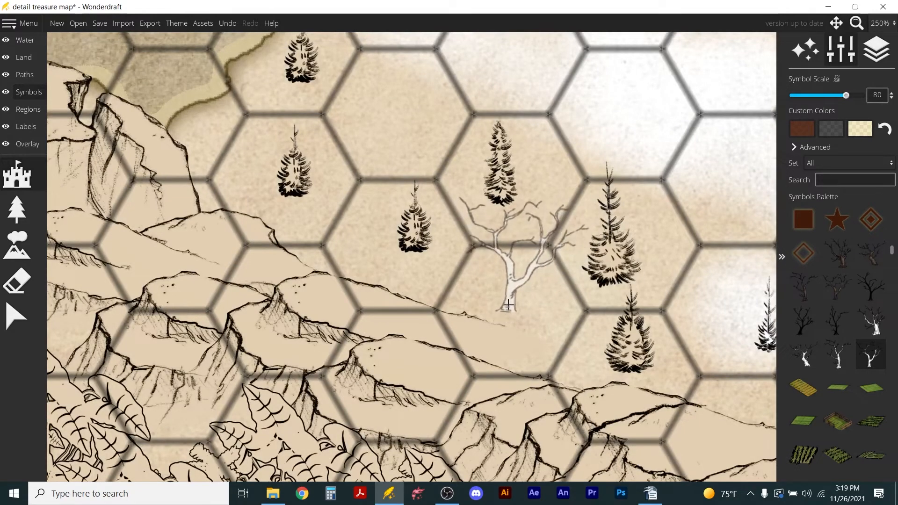
{"action": "left_click", "coordinate": [507, 310]}
{"action": "scroll", "coordinate": [480, 258], "scroll_direction": "down", "scroll_amount": 2}
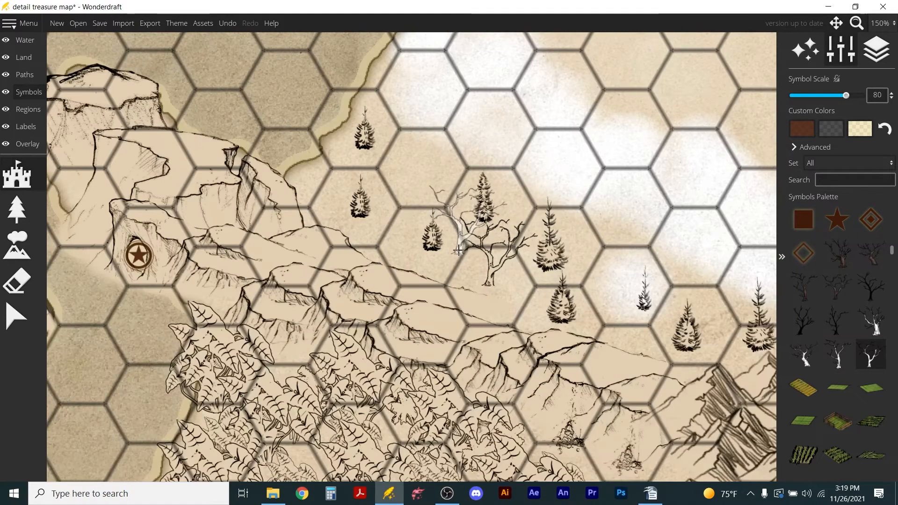
Select the conifers and the bare tree in the area north-east of the cliff line and delete them.
{"action": "left_click", "coordinate": [19, 126]}
{"action": "left_click", "coordinate": [27, 89]}
{"action": "left_click", "coordinate": [17, 317]}
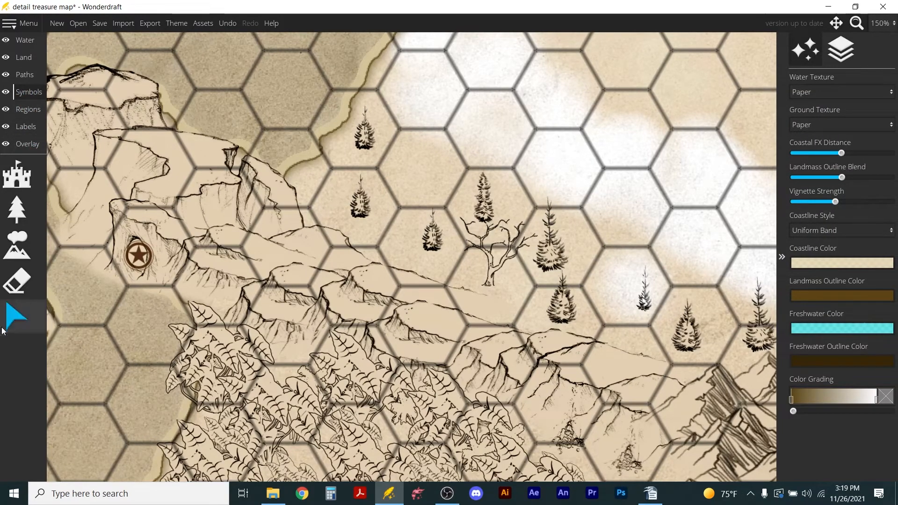
{"action": "left_click_drag", "start_coordinate": [349, 102], "coordinate": [777, 359]}
{"action": "key", "text": "Delete"}
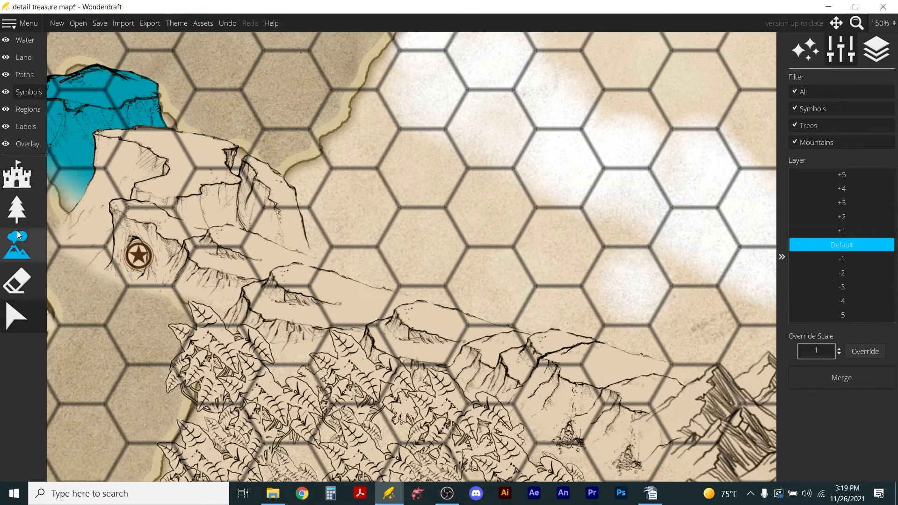
Place seven forked bare trees at scale 80, spread between the north-west coast, the cliff line and the mountains.
{"action": "left_click", "coordinate": [17, 177]}
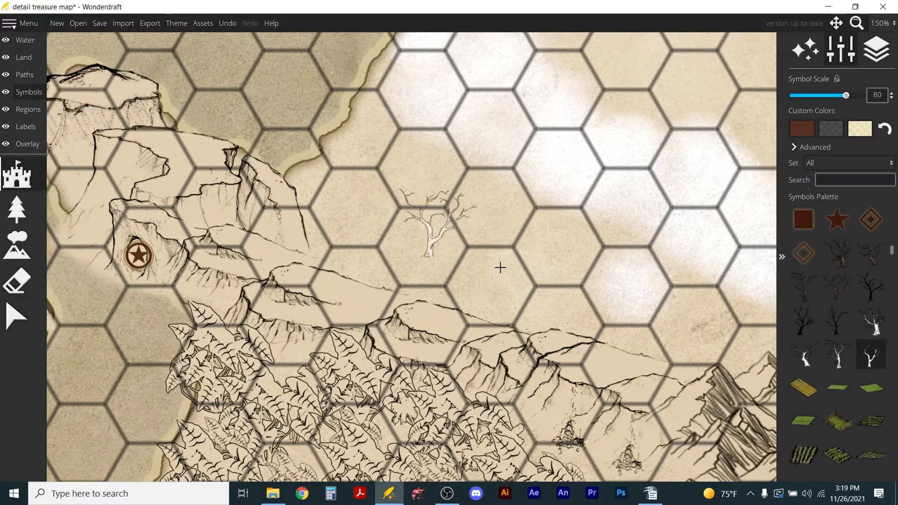
{"action": "left_click", "coordinate": [870, 359]}
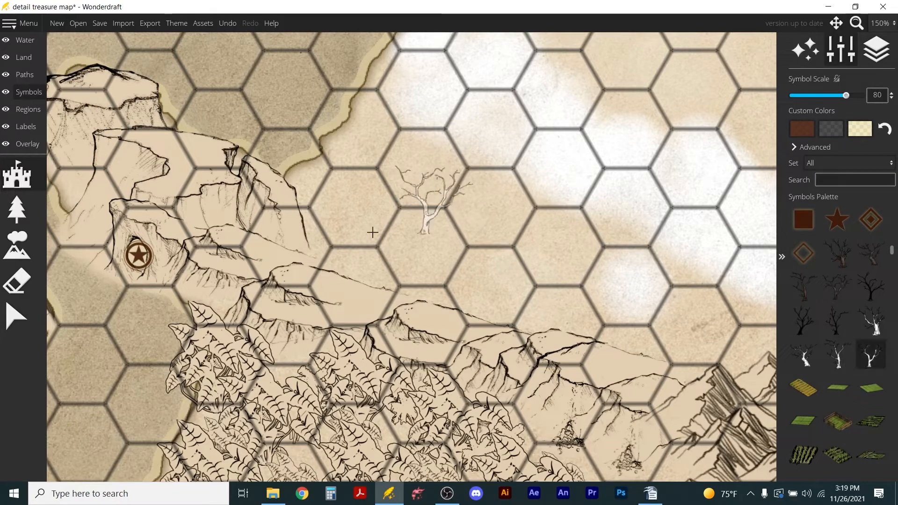
{"action": "left_click", "coordinate": [344, 237]}
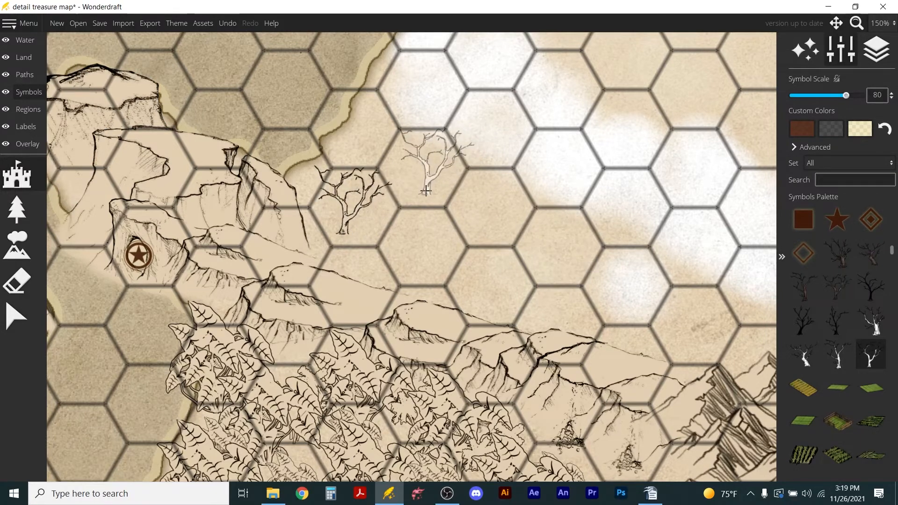
{"action": "left_click", "coordinate": [479, 220]}
{"action": "left_click", "coordinate": [695, 348]}
{"action": "left_click", "coordinate": [493, 306]}
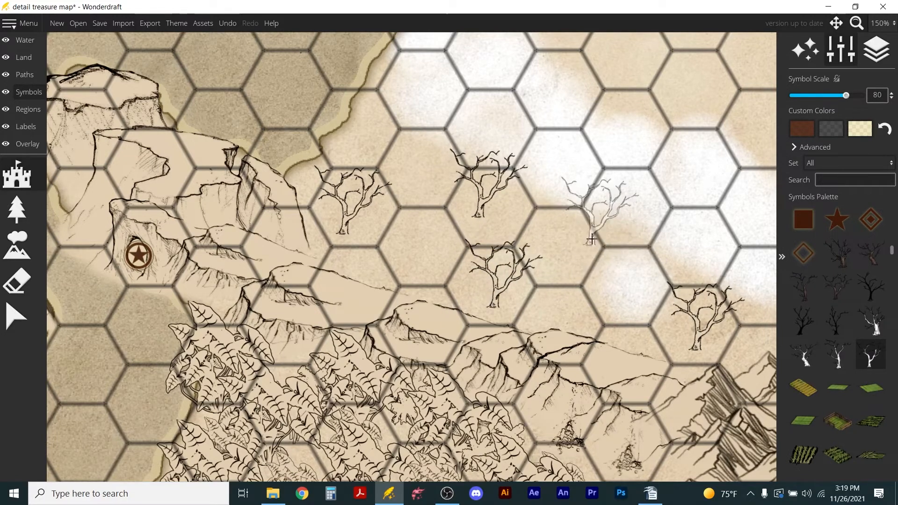
{"action": "left_click", "coordinate": [622, 228]}
{"action": "left_click", "coordinate": [359, 146]}
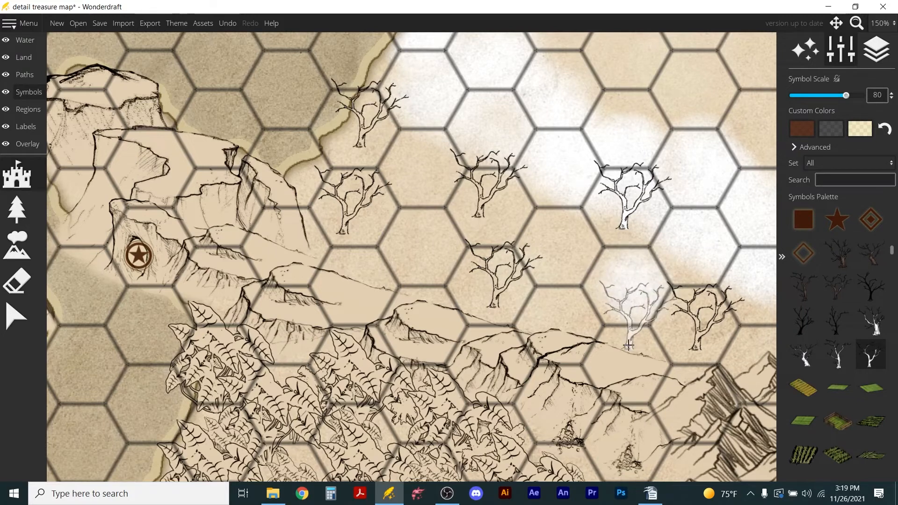
{"action": "left_click", "coordinate": [558, 107]}
Paint the ground beneath the bare trees white at brush size 128, down to the edge of the cliff line.
{"action": "left_click", "coordinate": [16, 59]}
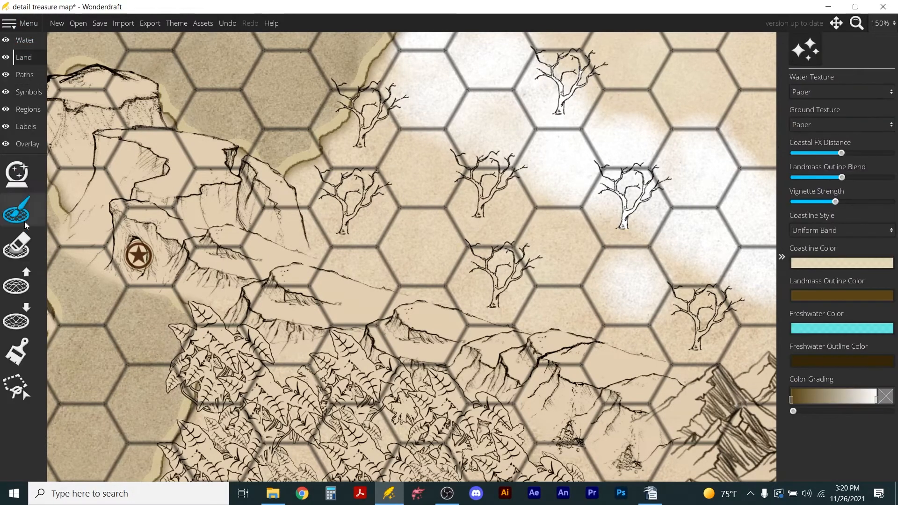
{"action": "left_click", "coordinate": [16, 351]}
{"action": "mouse_move", "coordinate": [354, 153]}
{"action": "left_mouse_down"}
{"action": "mouse_move", "coordinate": [356, 199]}
{"action": "mouse_move", "coordinate": [620, 313]}
{"action": "mouse_move", "coordinate": [778, 320]}
{"action": "mouse_move", "coordinate": [389, 110]}
{"action": "mouse_move", "coordinate": [482, 170]}
{"action": "left_mouse_up"}
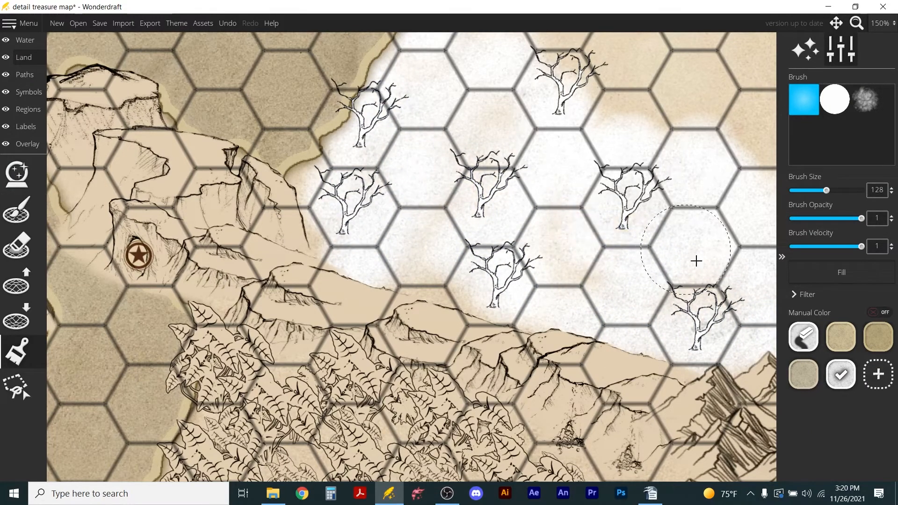
Extend the white ground at brush size 128 over the remaining northern land, up to the tip of the headland.
{"action": "scroll", "coordinate": [578, 199], "scroll_direction": "down", "scroll_amount": 2}
{"action": "scroll", "coordinate": [576, 198], "scroll_direction": "down", "scroll_amount": 1}
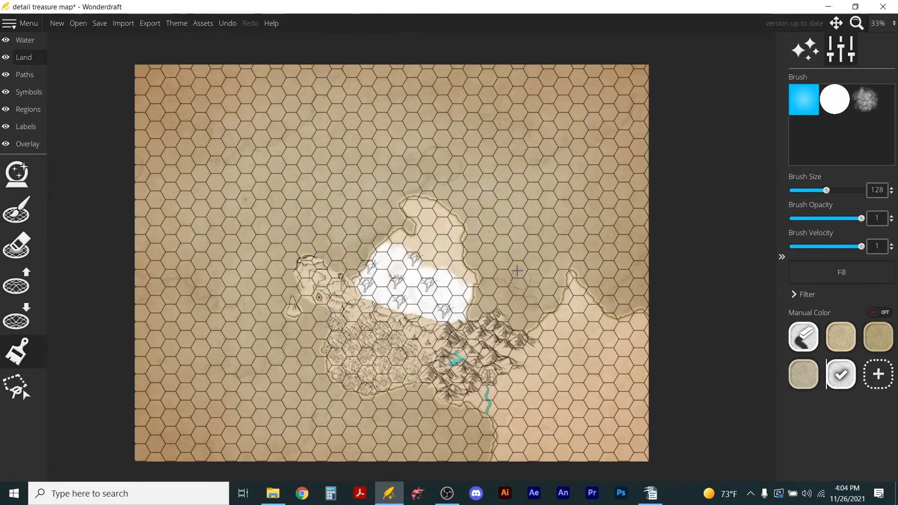
{"action": "scroll", "coordinate": [476, 242], "scroll_direction": "up", "scroll_amount": 3}
{"action": "scroll", "coordinate": [433, 243], "scroll_direction": "up", "scroll_amount": 1}
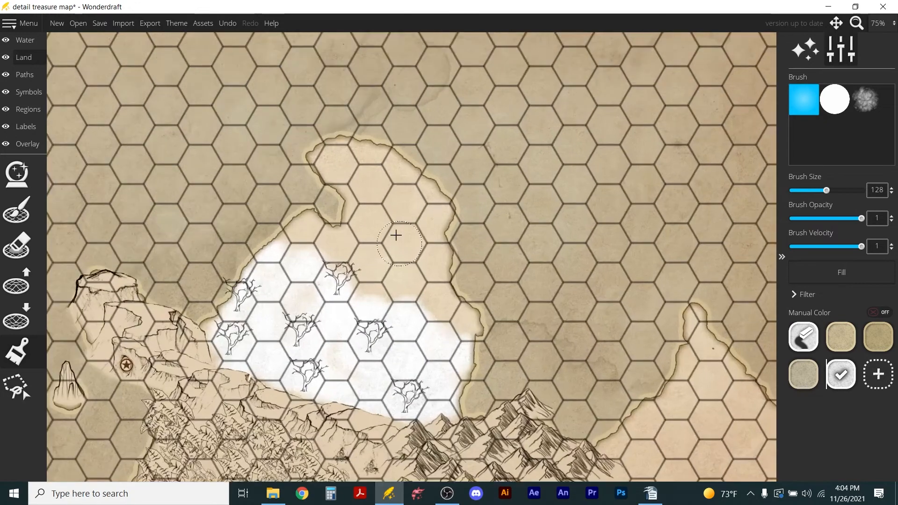
{"action": "mouse_move", "coordinate": [303, 233]}
{"action": "left_mouse_down"}
{"action": "mouse_move", "coordinate": [339, 243]}
{"action": "mouse_move", "coordinate": [369, 224]}
{"action": "mouse_move", "coordinate": [339, 153]}
{"action": "mouse_move", "coordinate": [342, 174]}
{"action": "mouse_move", "coordinate": [386, 175]}
{"action": "mouse_move", "coordinate": [435, 227]}
{"action": "mouse_move", "coordinate": [432, 272]}
{"action": "mouse_move", "coordinate": [447, 328]}
{"action": "mouse_move", "coordinate": [467, 316]}
{"action": "mouse_move", "coordinate": [472, 297]}
{"action": "mouse_move", "coordinate": [416, 304]}
{"action": "mouse_move", "coordinate": [412, 209]}
{"action": "mouse_move", "coordinate": [355, 223]}
{"action": "mouse_move", "coordinate": [285, 296]}
{"action": "mouse_move", "coordinate": [326, 264]}
{"action": "mouse_move", "coordinate": [345, 341]}
{"action": "mouse_move", "coordinate": [399, 266]}
{"action": "left_mouse_up"}
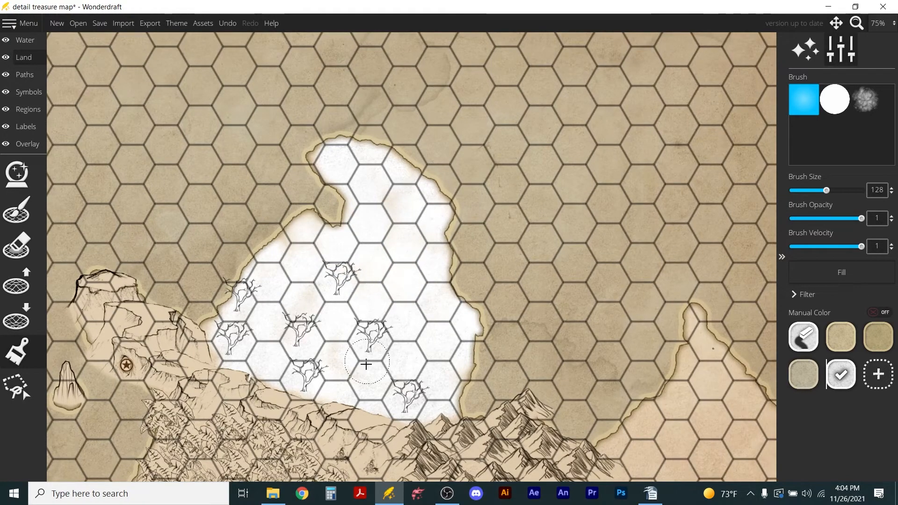
Place three thick-trunked white bare trees at scale 80: on the northern headland, south of it and near the east coast.
{"action": "left_click", "coordinate": [29, 92]}
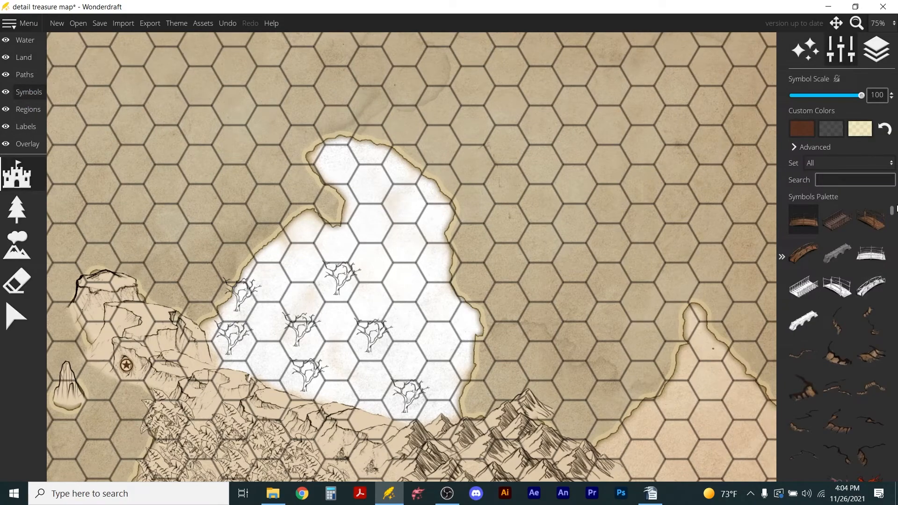
{"action": "left_click_drag", "start_coordinate": [891, 215], "coordinate": [892, 256]}
{"action": "left_click", "coordinate": [803, 269]}
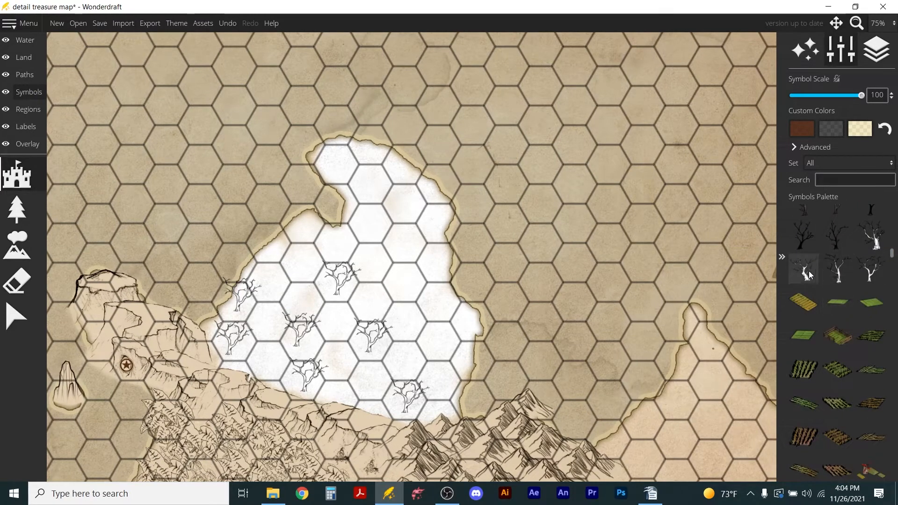
{"action": "scroll", "coordinate": [375, 197], "scroll_direction": "down", "scroll_amount": 3}
{"action": "left_click", "coordinate": [373, 194]}
{"action": "left_click", "coordinate": [403, 247]}
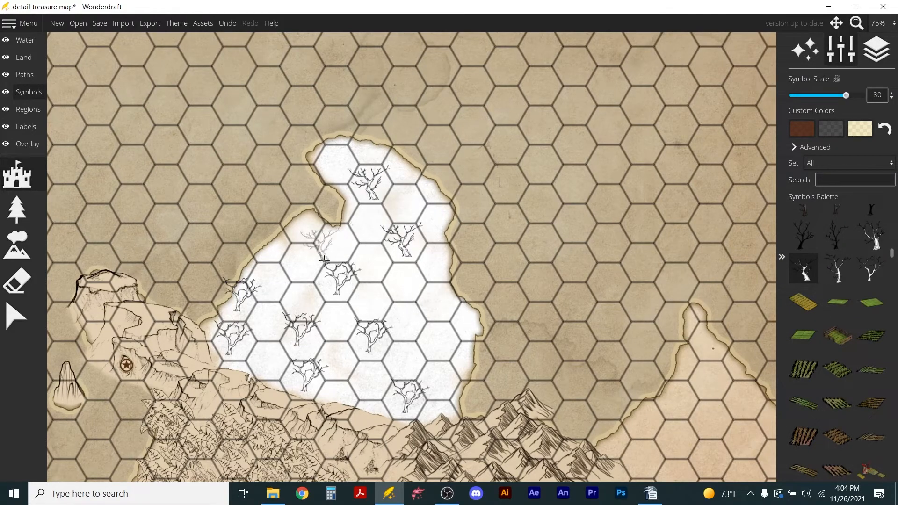
{"action": "left_click", "coordinate": [438, 341]}
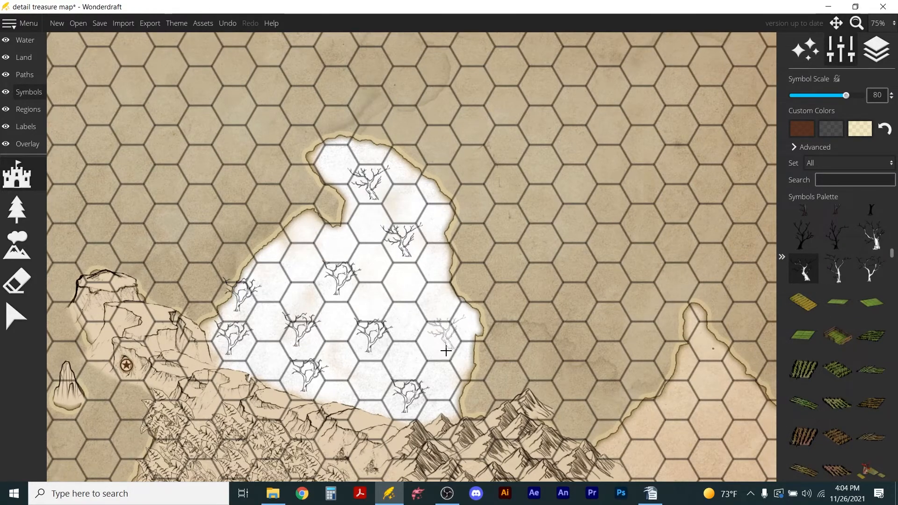
Place three slender white bare trees at scale 80: mid-east, on the north-east coast and near the north-west coast.
{"action": "left_click", "coordinate": [837, 269]}
{"action": "left_click", "coordinate": [402, 284]}
{"action": "left_click", "coordinate": [431, 200]}
{"action": "left_click", "coordinate": [300, 267]}
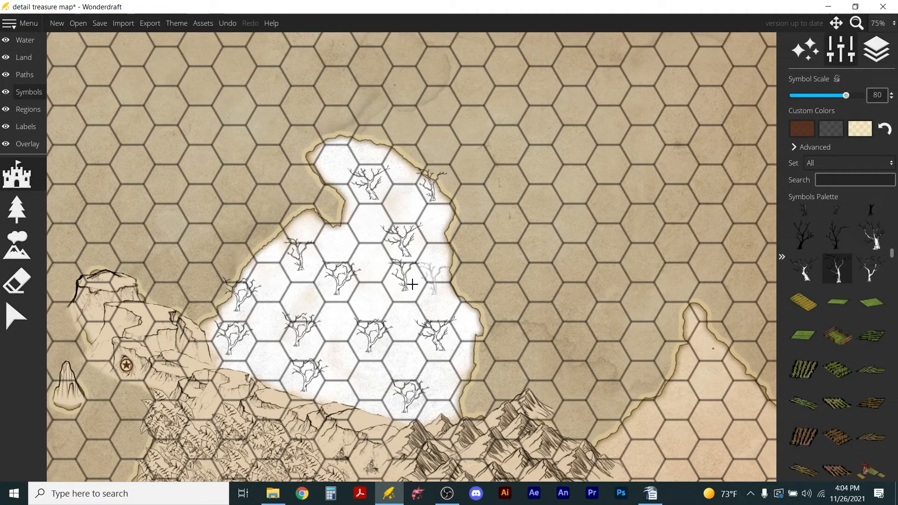
Review the whole map, examining the snowy north, cliff line, jungle, mountains and river for areas still needing detail.
{"action": "scroll", "coordinate": [328, 299], "scroll_direction": "down", "scroll_amount": 5}
{"action": "scroll", "coordinate": [281, 321], "scroll_direction": "down", "scroll_amount": 1}
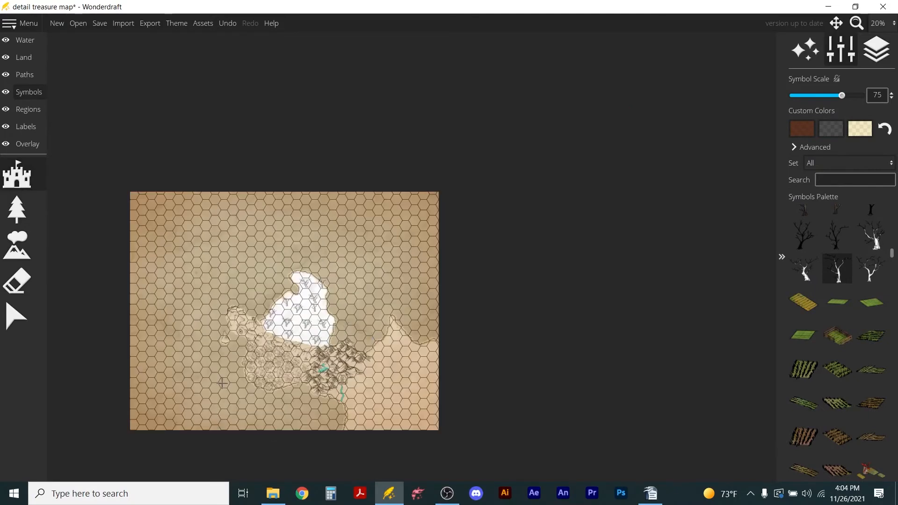
{"action": "scroll", "coordinate": [280, 321], "scroll_direction": "up", "scroll_amount": 3}
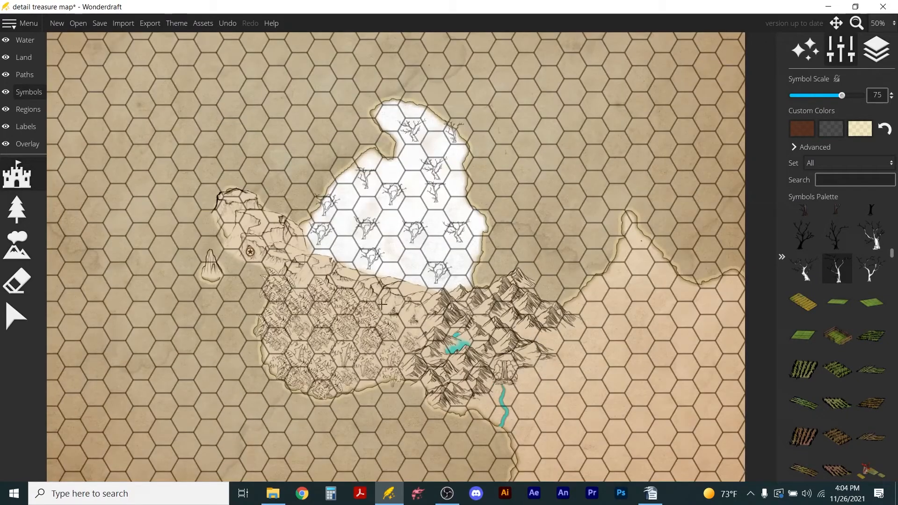
{"action": "left_click", "coordinate": [24, 40]}
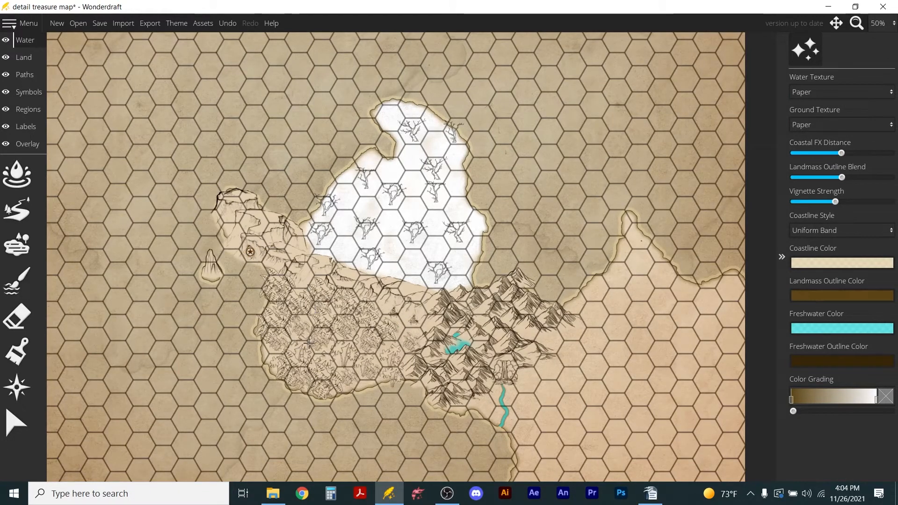
{"action": "scroll", "coordinate": [311, 340], "scroll_direction": "up", "scroll_amount": 2}
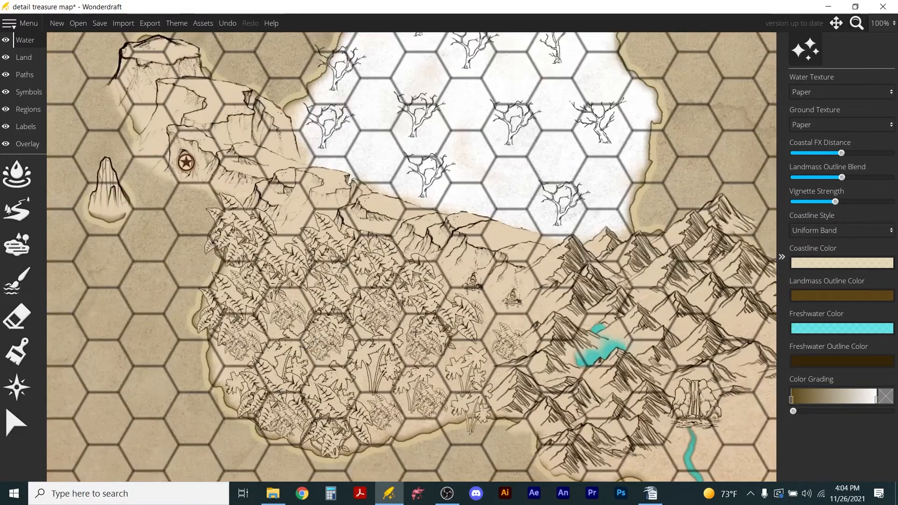
{"action": "scroll", "coordinate": [341, 330], "scroll_direction": "down", "scroll_amount": 2}
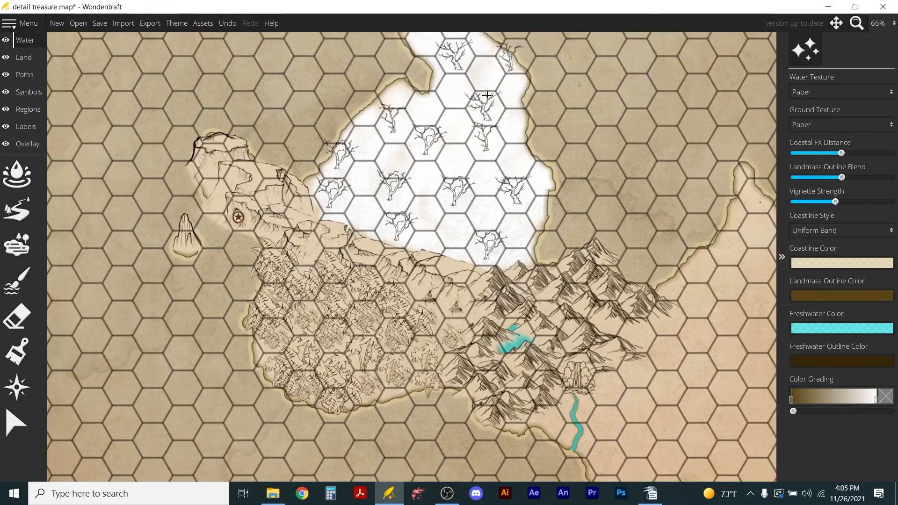
{"action": "scroll", "coordinate": [489, 97], "scroll_direction": "up", "scroll_amount": 2}
{"action": "scroll", "coordinate": [469, 175], "scroll_direction": "down", "scroll_amount": 2}
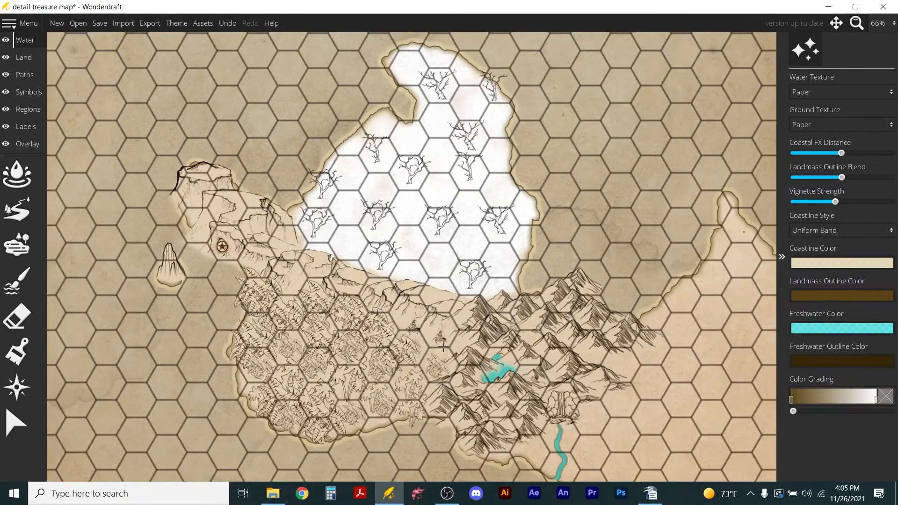
{"action": "scroll", "coordinate": [514, 314], "scroll_direction": "down", "scroll_amount": 1}
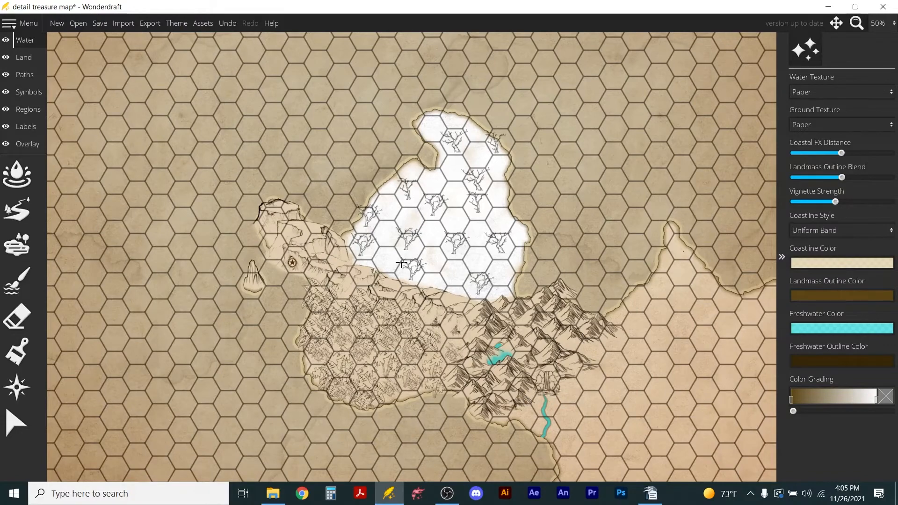
{"action": "scroll", "coordinate": [402, 263], "scroll_direction": "down", "scroll_amount": 1}
{"action": "scroll", "coordinate": [351, 287], "scroll_direction": "up", "scroll_amount": 1}
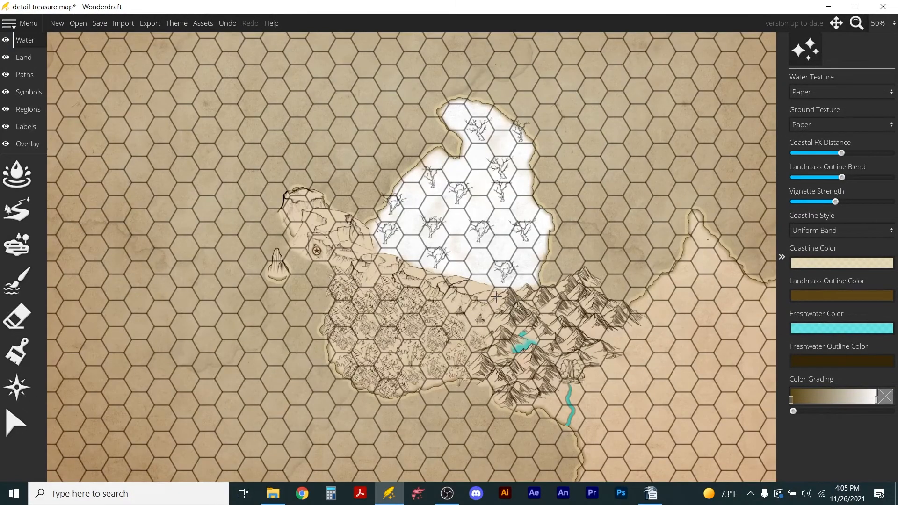
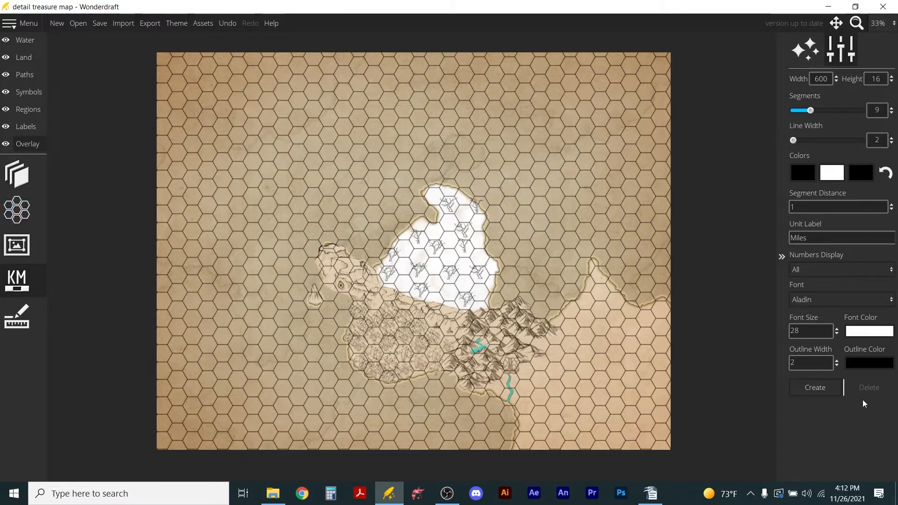
{"action": "left_click", "coordinate": [815, 388]}
{"action": "left_click_drag", "start_coordinate": [415, 251], "coordinate": [294, 400]}
{"action": "scroll", "coordinate": [300, 407], "scroll_direction": "up", "scroll_amount": 4}
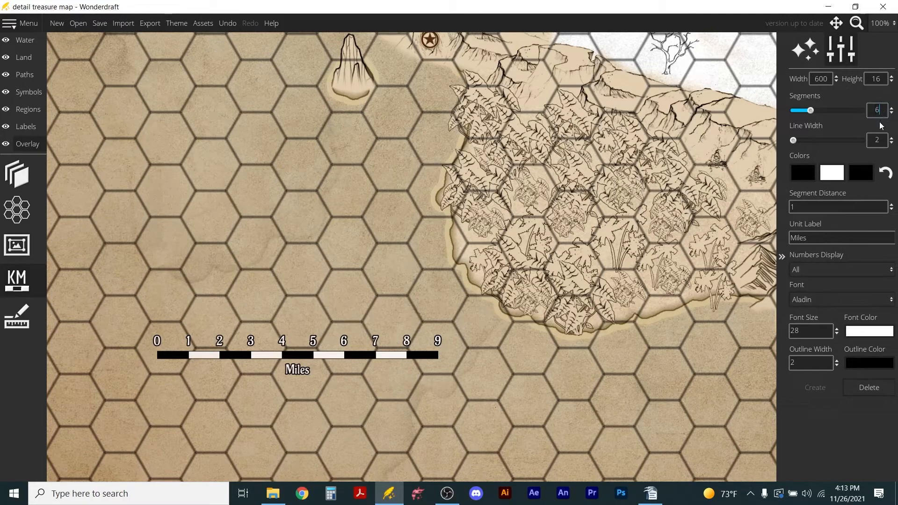
{"action": "left_click", "coordinate": [869, 387]}
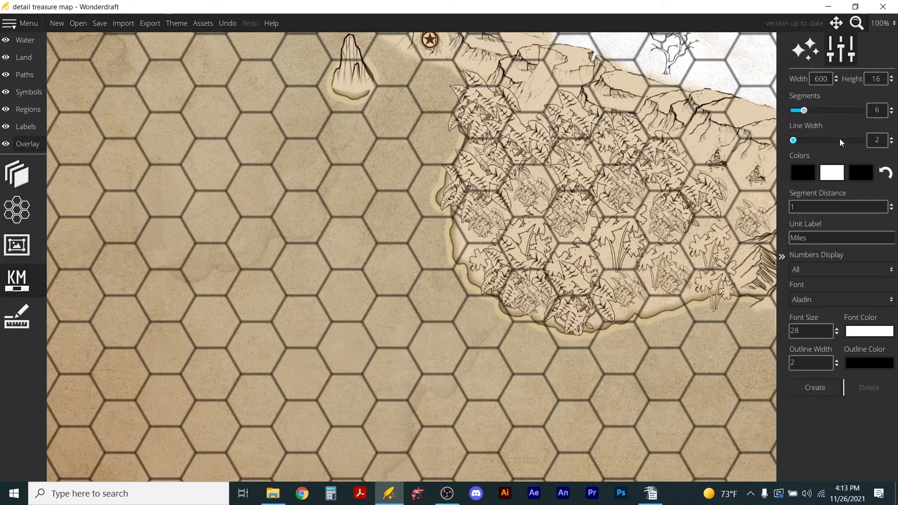
Create a 600-wide scale bar in miles in the sea southwest of the jungle, with 3 segments and line width 6.
{"action": "left_click", "coordinate": [814, 387]}
{"action": "scroll", "coordinate": [503, 242], "scroll_direction": "down", "scroll_amount": 3}
{"action": "left_click_drag", "start_coordinate": [584, 88], "coordinate": [350, 293]}
{"action": "scroll", "coordinate": [350, 308], "scroll_direction": "up", "scroll_amount": 3}
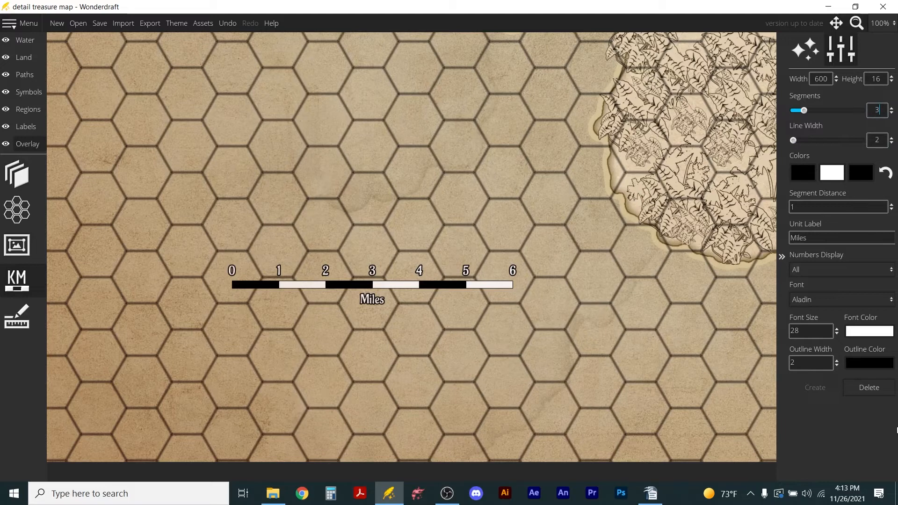
{"action": "left_click", "coordinate": [838, 141]}
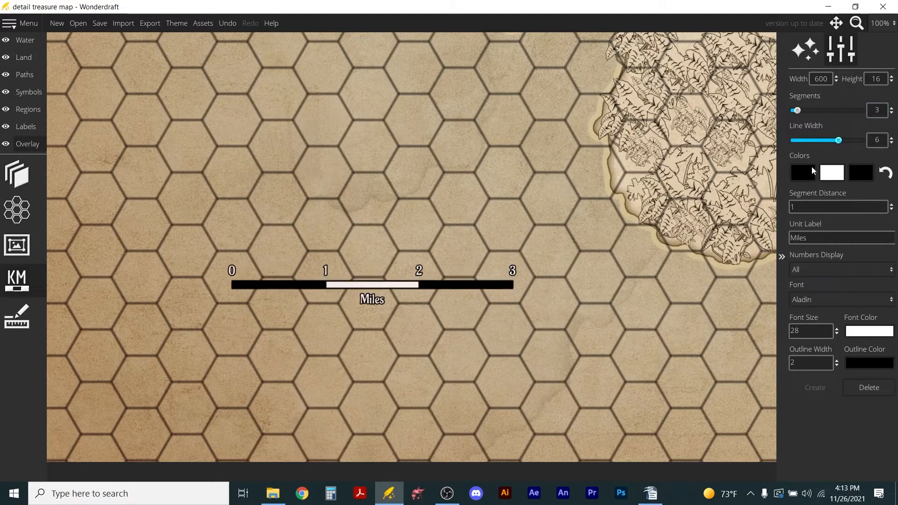
{"action": "left_click_drag", "start_coordinate": [300, 285], "coordinate": [300, 273]}
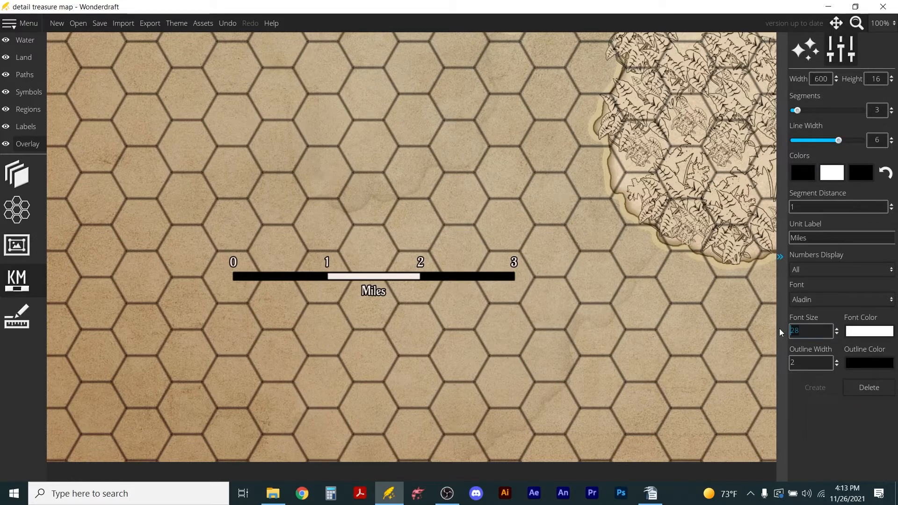
Set the scale bar's font size to 56 after trying 128.
{"action": "type", "text": "8"}
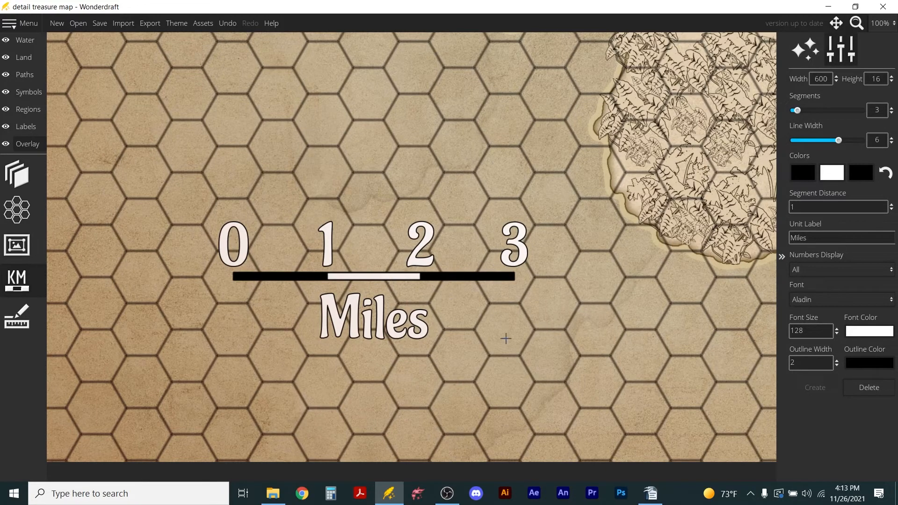
{"action": "scroll", "coordinate": [483, 333], "scroll_direction": "down", "scroll_amount": 2}
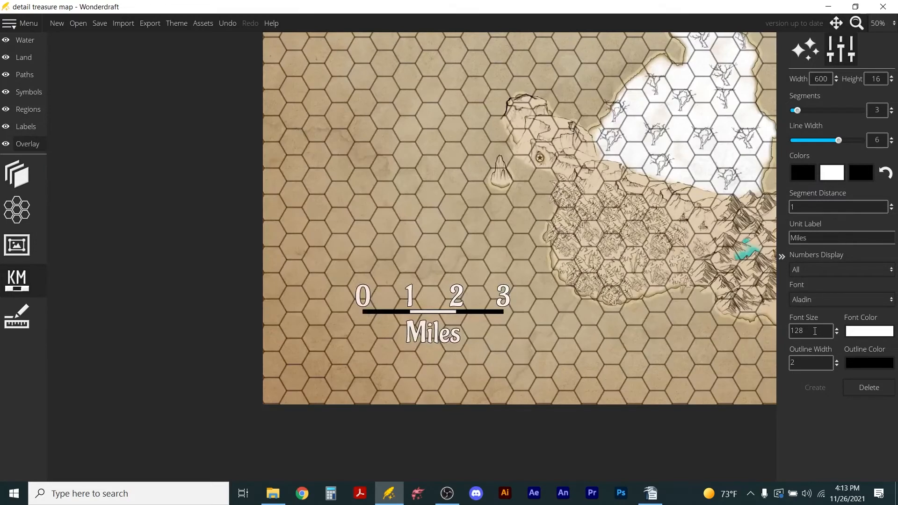
{"action": "type", "text": "56"}
{"action": "key", "text": "Return"}
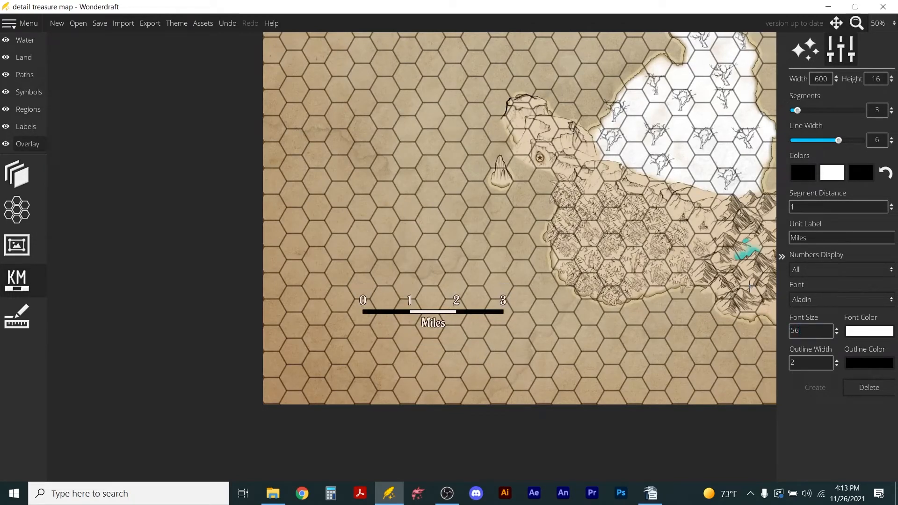
Compare Bilbo, IM FELL English and Fredericka the Great on the scale bar and set its font to IM FELL DW Pica.
{"action": "left_click", "coordinate": [819, 307]}
{"action": "left_click", "coordinate": [827, 311]}
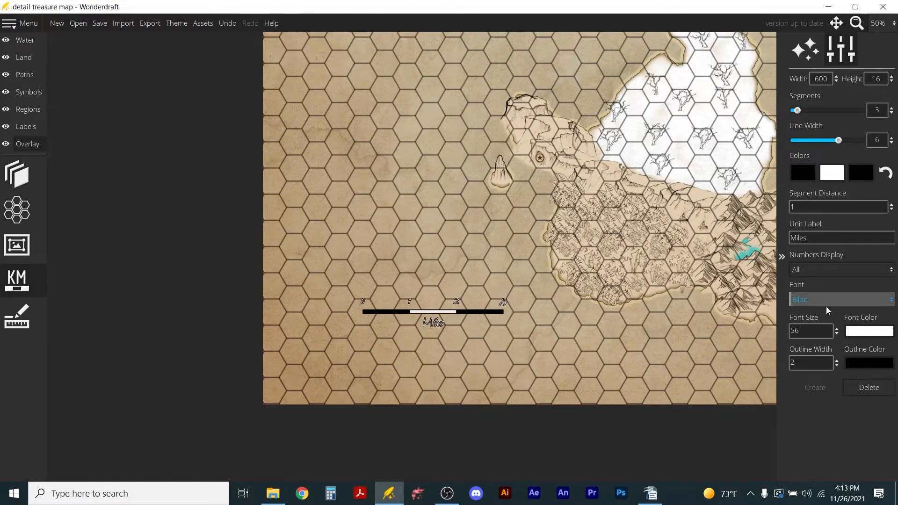
{"action": "left_click", "coordinate": [828, 310]}
{"action": "left_click", "coordinate": [833, 390]}
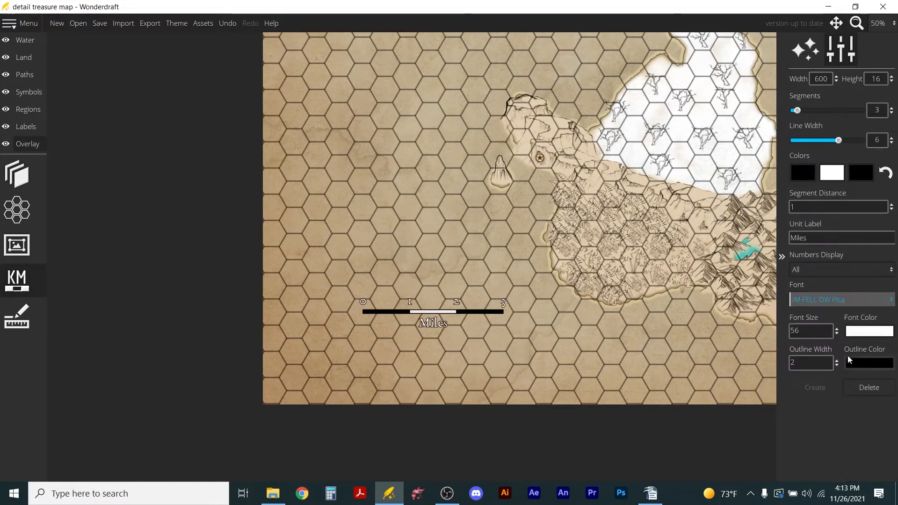
{"action": "left_click", "coordinate": [835, 299]}
{"action": "left_click", "coordinate": [827, 403]}
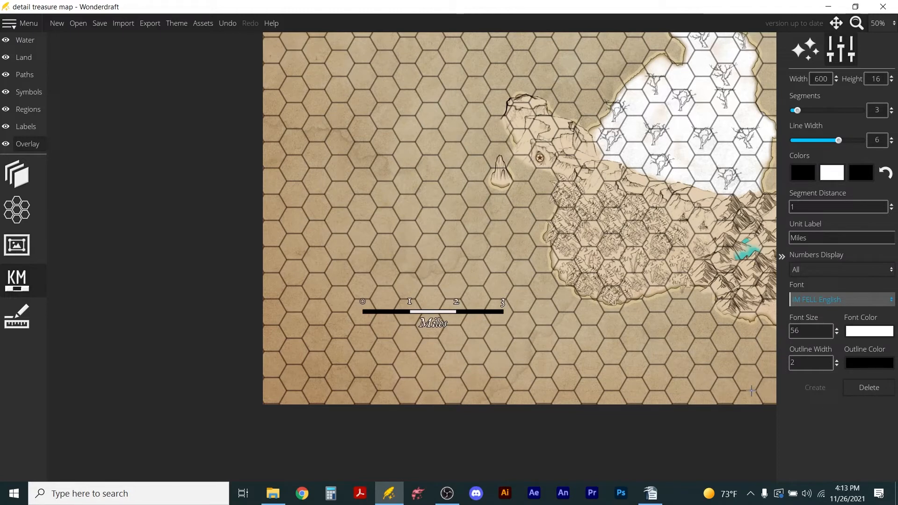
{"action": "left_click", "coordinate": [832, 299]}
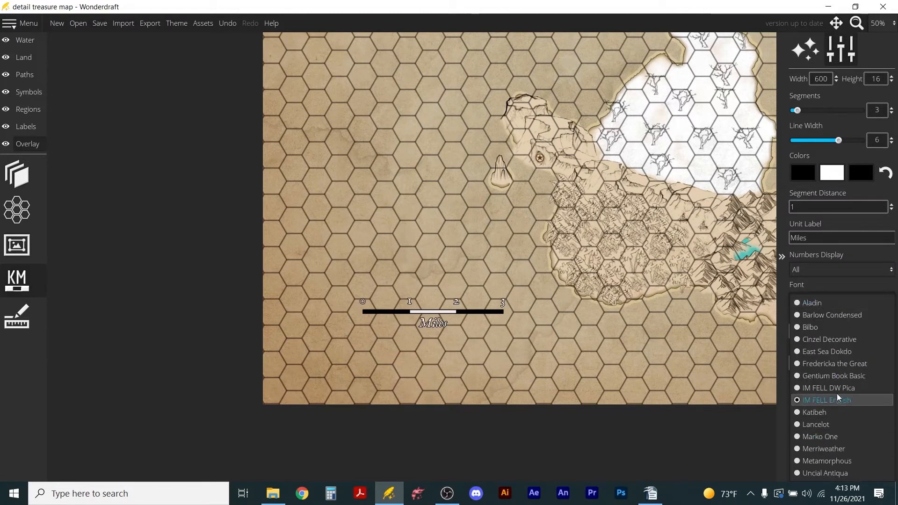
{"action": "left_click", "coordinate": [833, 364]}
{"action": "left_click", "coordinate": [842, 299]}
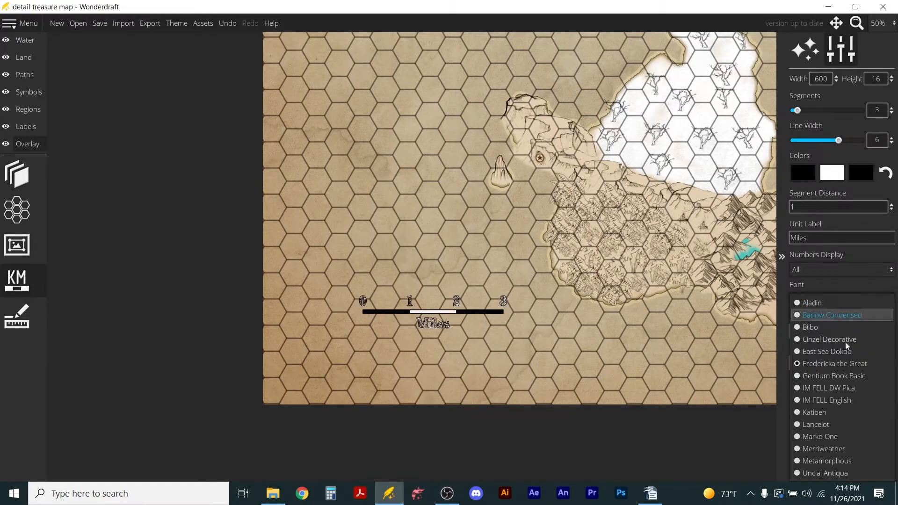
{"action": "left_click", "coordinate": [839, 390]}
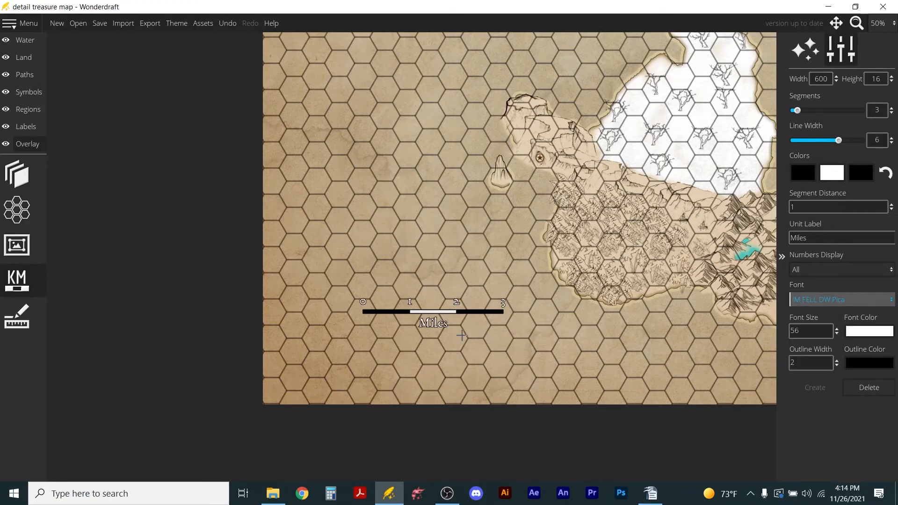
{"action": "scroll", "coordinate": [465, 337], "scroll_direction": "up", "scroll_amount": 3}
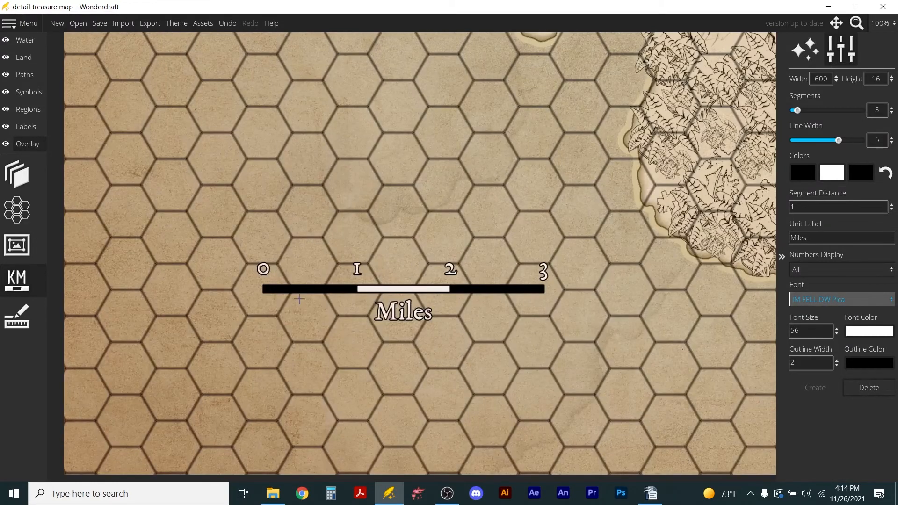
Remove the flat hex grid from the map by setting the grid pattern to None.
{"action": "scroll", "coordinate": [735, 300], "scroll_direction": "down", "scroll_amount": 4}
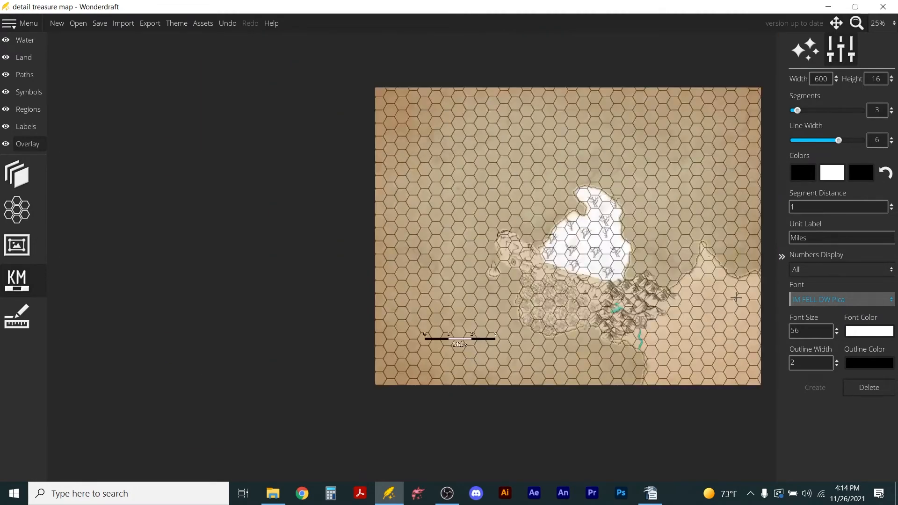
{"action": "scroll", "coordinate": [735, 297], "scroll_direction": "up", "scroll_amount": 2}
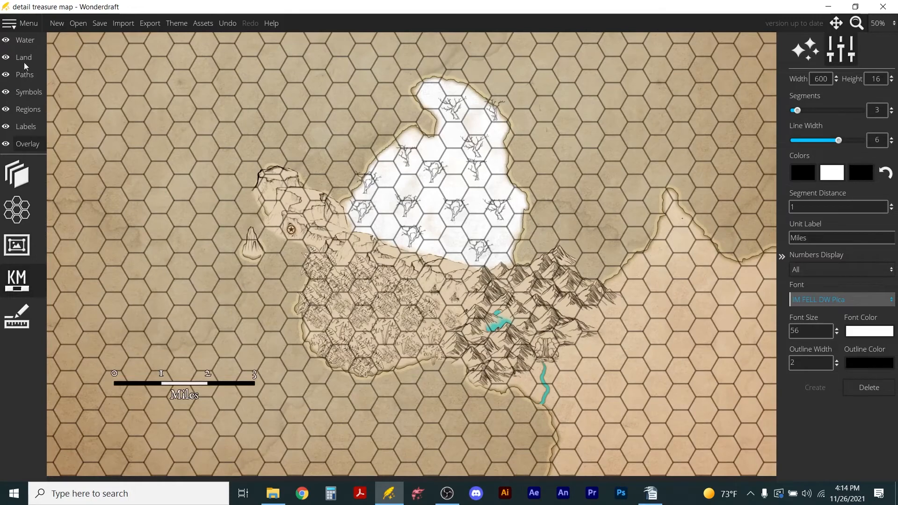
{"action": "left_click", "coordinate": [17, 209]}
{"action": "left_click", "coordinate": [876, 92]}
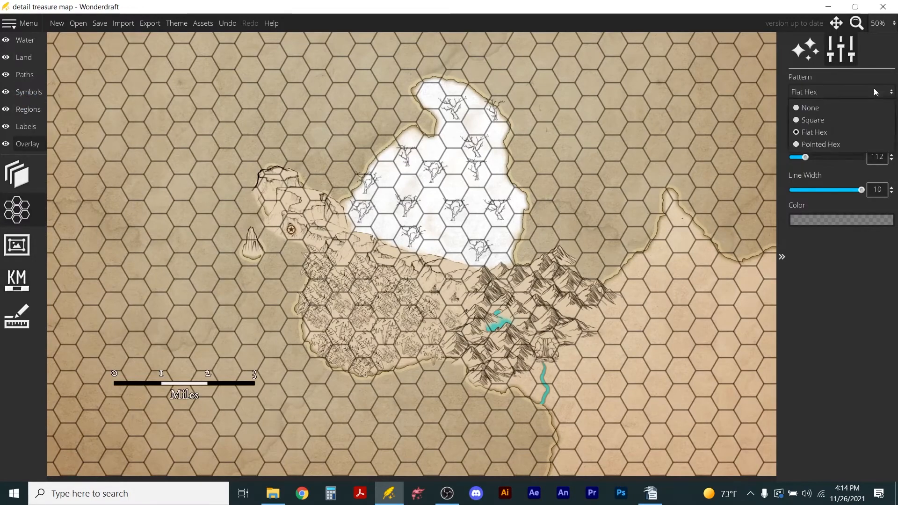
{"action": "left_click", "coordinate": [824, 108]}
{"action": "scroll", "coordinate": [378, 290], "scroll_direction": "down", "scroll_amount": 3}
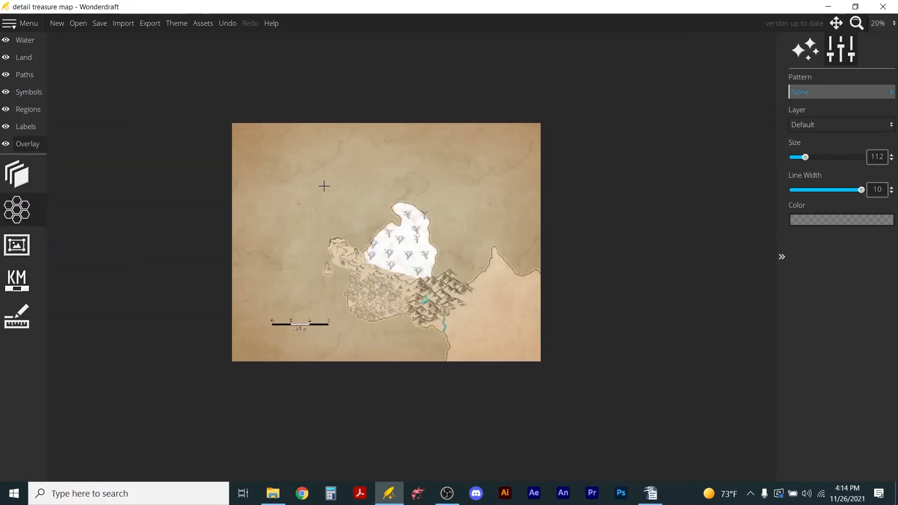
{"action": "scroll", "coordinate": [326, 187], "scroll_direction": "up", "scroll_amount": 1}
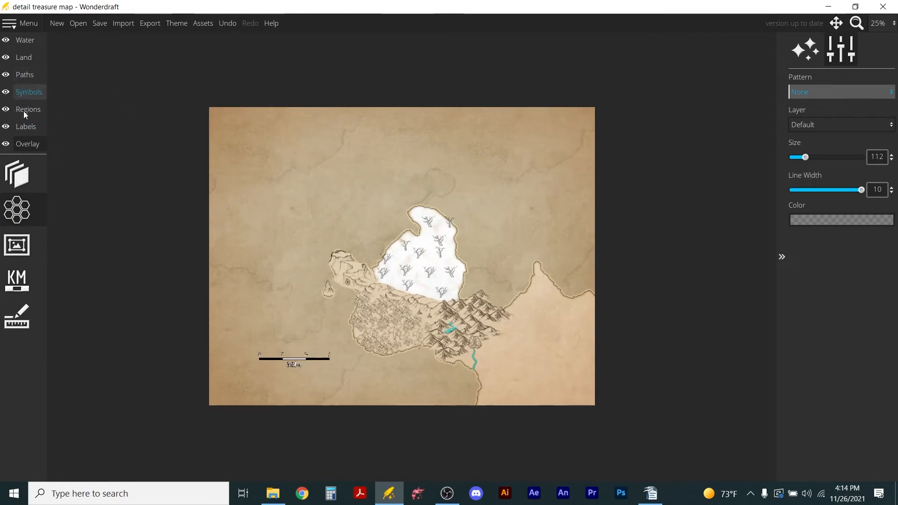
Style new labels in IM FELL DW Pica with black (000000) text and a fully opaque white (ffffff) outline.
{"action": "left_click", "coordinate": [19, 126]}
{"action": "left_click", "coordinate": [17, 174]}
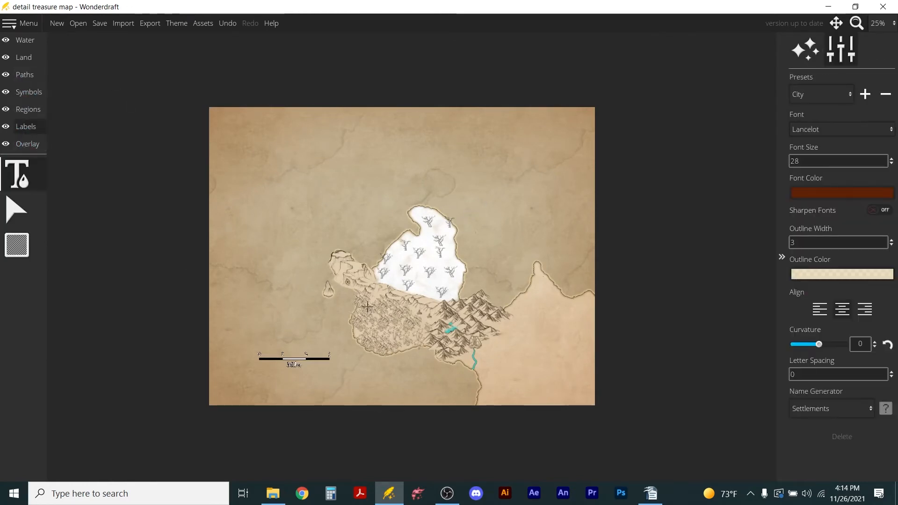
{"action": "scroll", "coordinate": [495, 343], "scroll_direction": "up", "scroll_amount": 2}
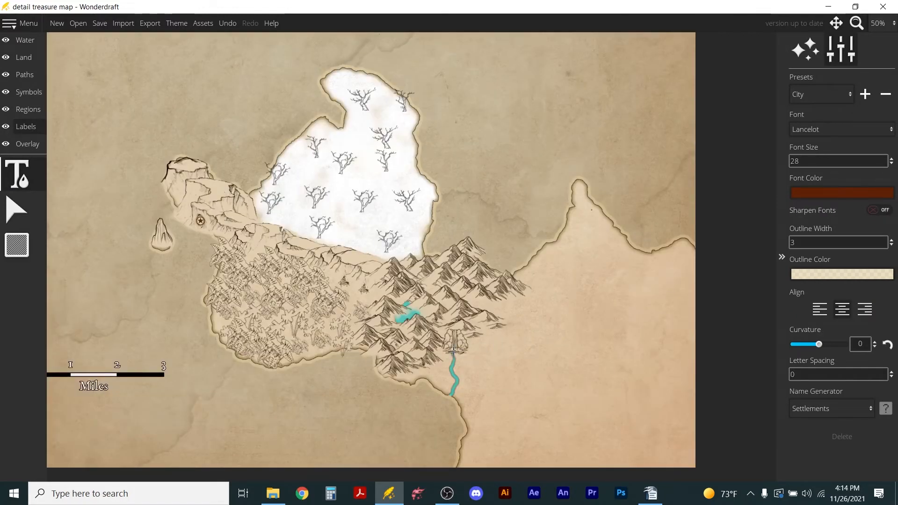
{"action": "left_click", "coordinate": [843, 194]}
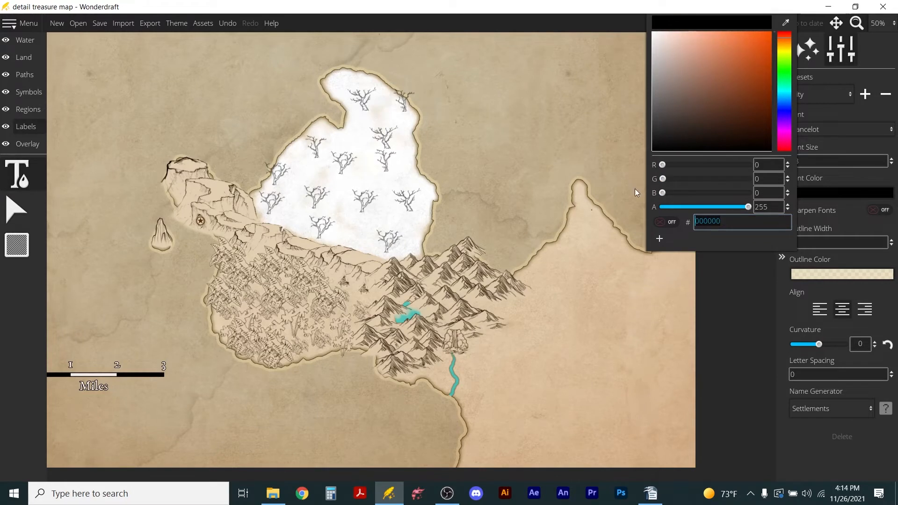
{"action": "left_click", "coordinate": [844, 275]}
{"action": "left_click", "coordinate": [844, 275]}
{"action": "left_click_drag", "start_coordinate": [714, 133], "coordinate": [641, 49]}
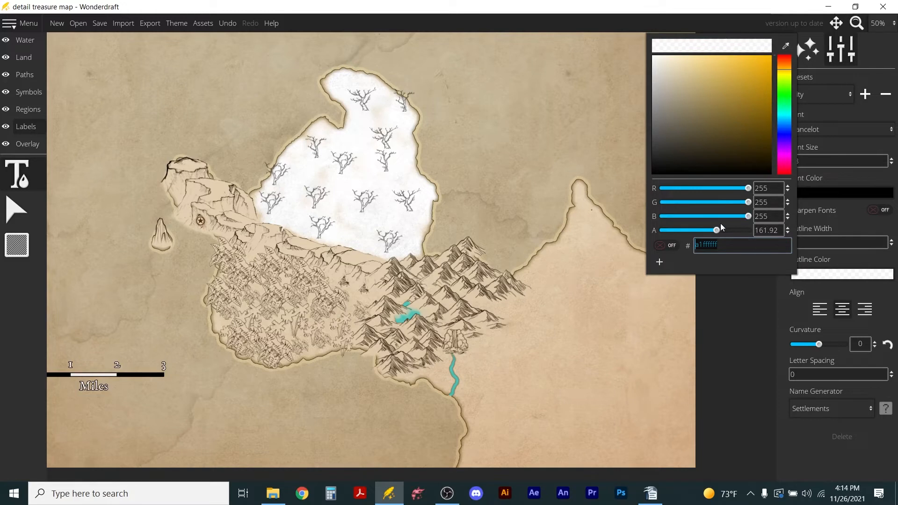
{"action": "left_click_drag", "start_coordinate": [716, 230], "coordinate": [777, 230]}
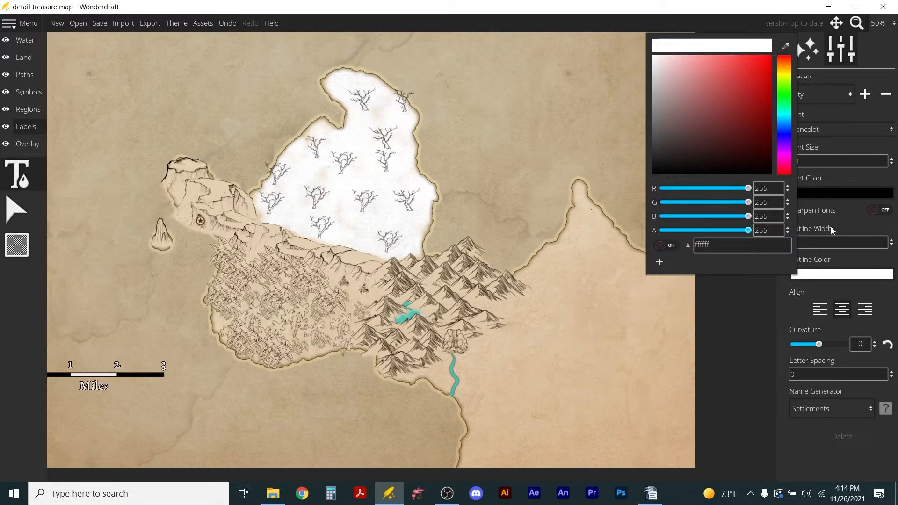
{"action": "left_click", "coordinate": [865, 225]}
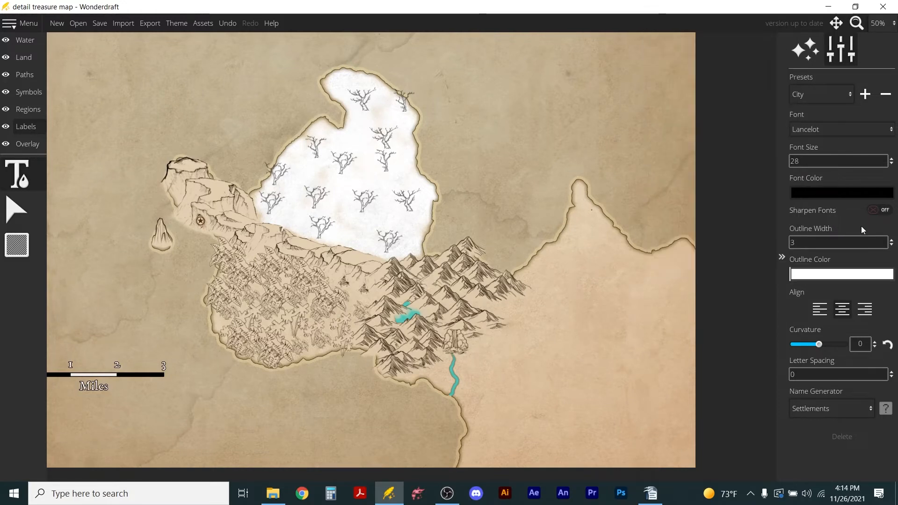
{"action": "left_click", "coordinate": [845, 132]}
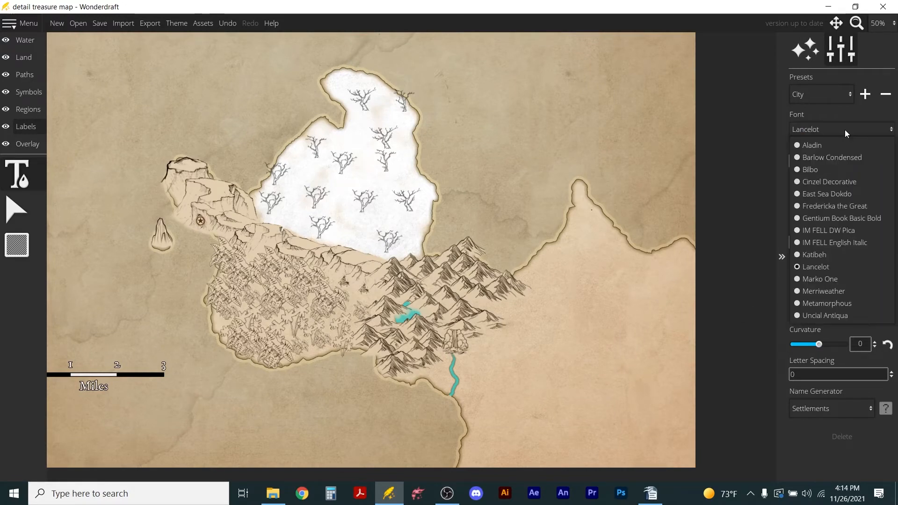
{"action": "left_click", "coordinate": [826, 231]}
Add a label reading 1 just southeast of the waterfall and set its font size to 128.
{"action": "left_click", "coordinate": [483, 358]}
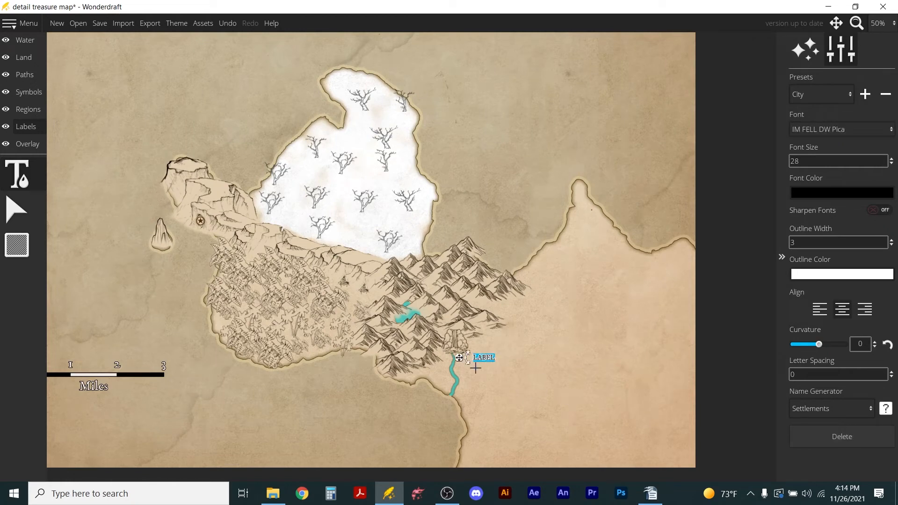
{"action": "key", "text": "BackSpace"}
{"action": "scroll", "coordinate": [497, 382], "scroll_direction": "up", "scroll_amount": 4}
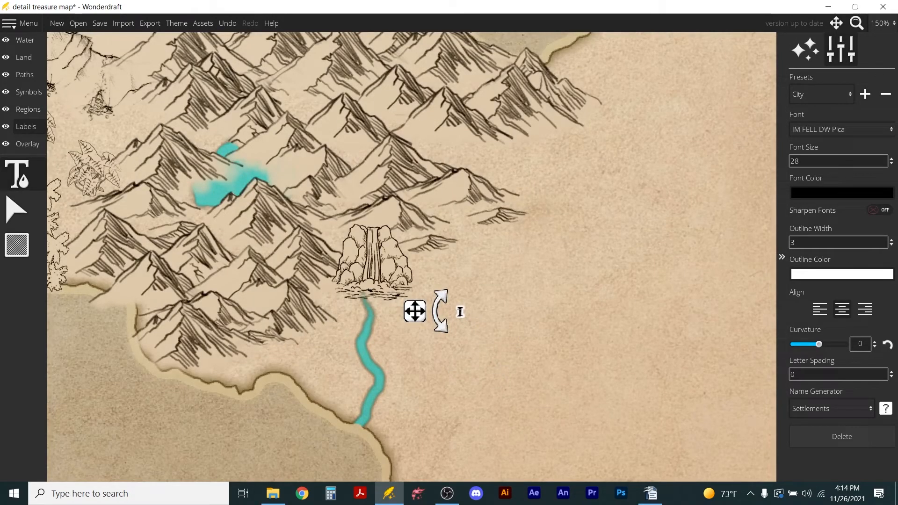
{"action": "type", "text": "128"}
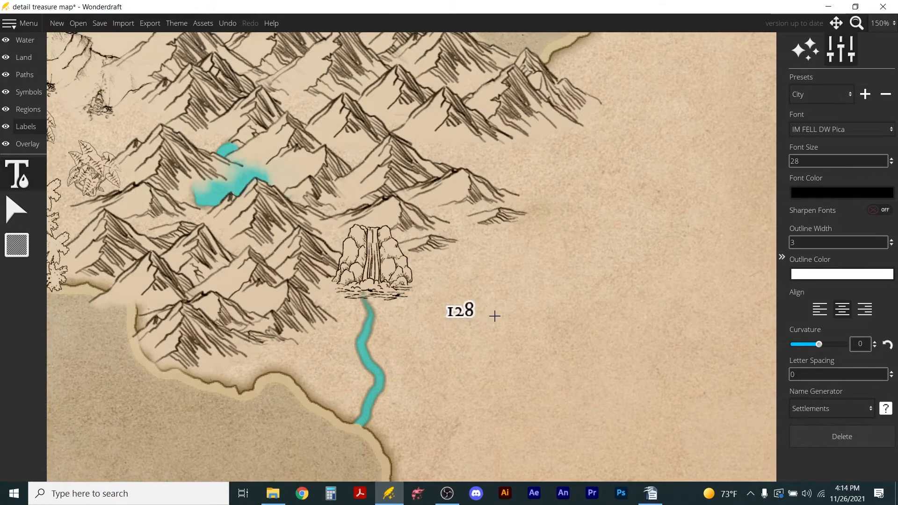
{"action": "left_click", "coordinate": [457, 311]}
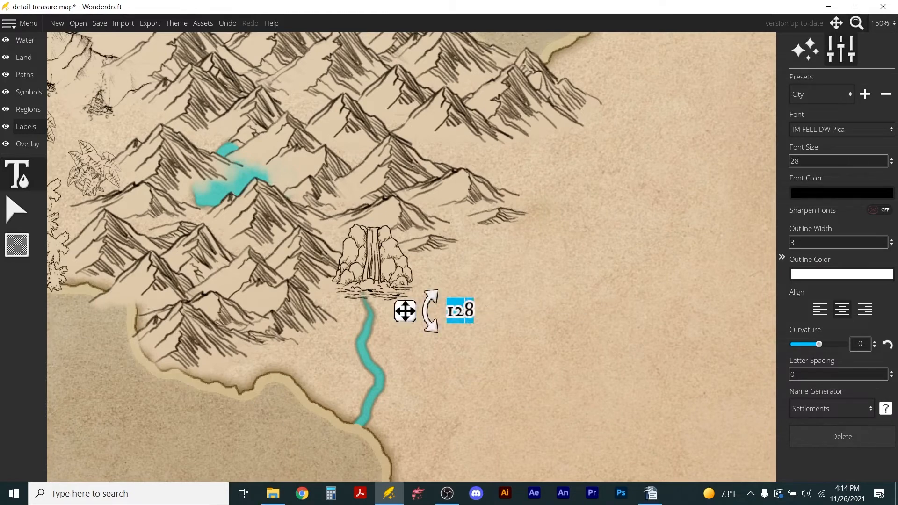
{"action": "key", "text": "BackSpace"}
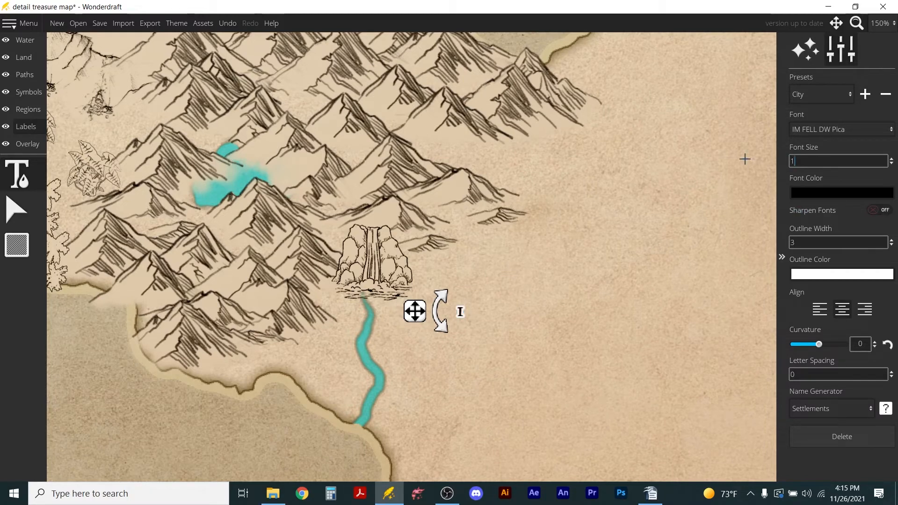
{"action": "key", "text": "Return"}
{"action": "scroll", "coordinate": [529, 220], "scroll_direction": "down", "scroll_amount": 3}
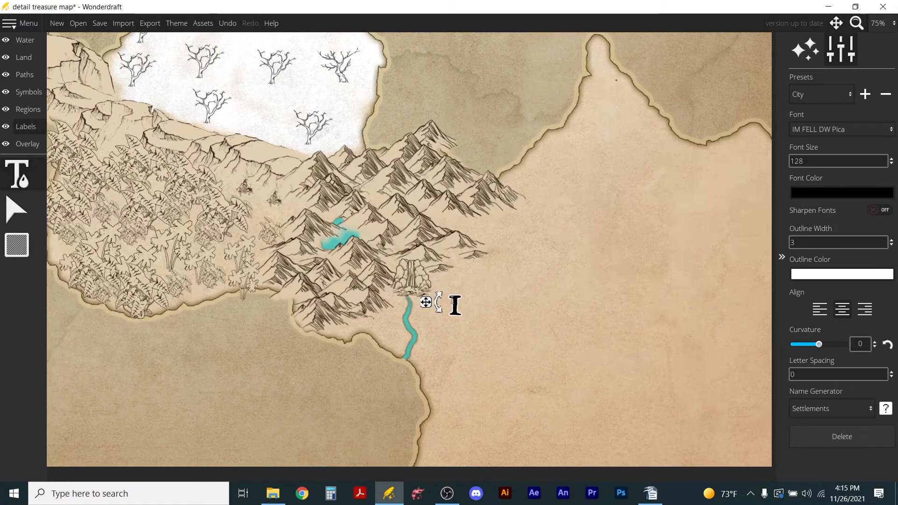
Change the label beside the waterfall to read 2, and place a new label reading 1 east of it.
{"action": "left_click_drag", "start_coordinate": [450, 301], "coordinate": [466, 305]}
{"action": "type", "text": "2"}
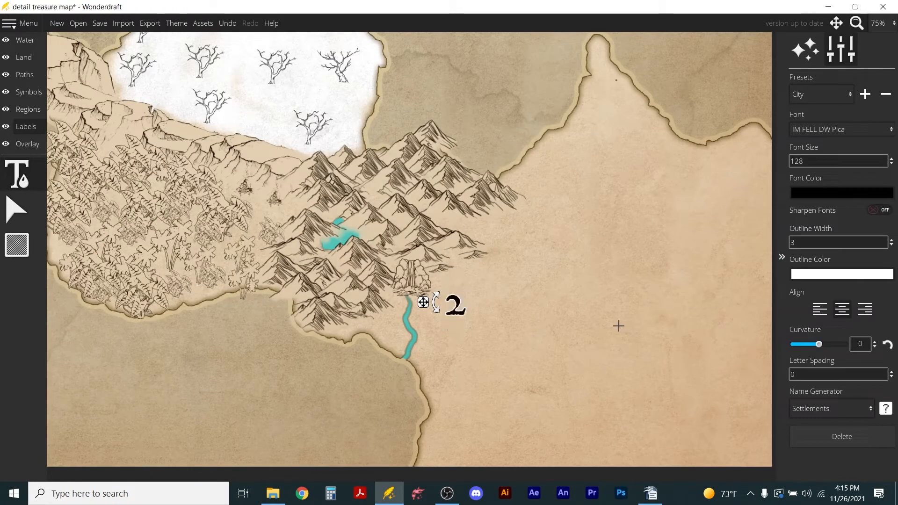
{"action": "left_click", "coordinate": [442, 298]}
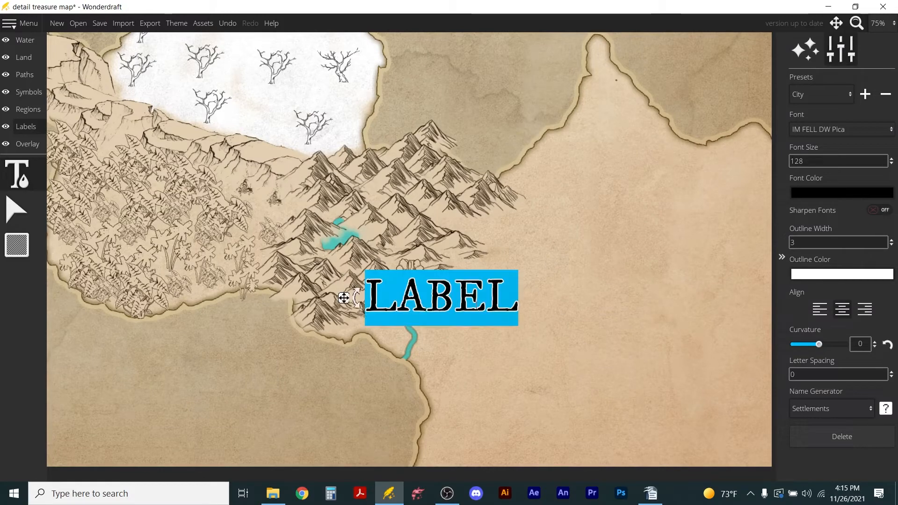
{"action": "key", "text": "Escape"}
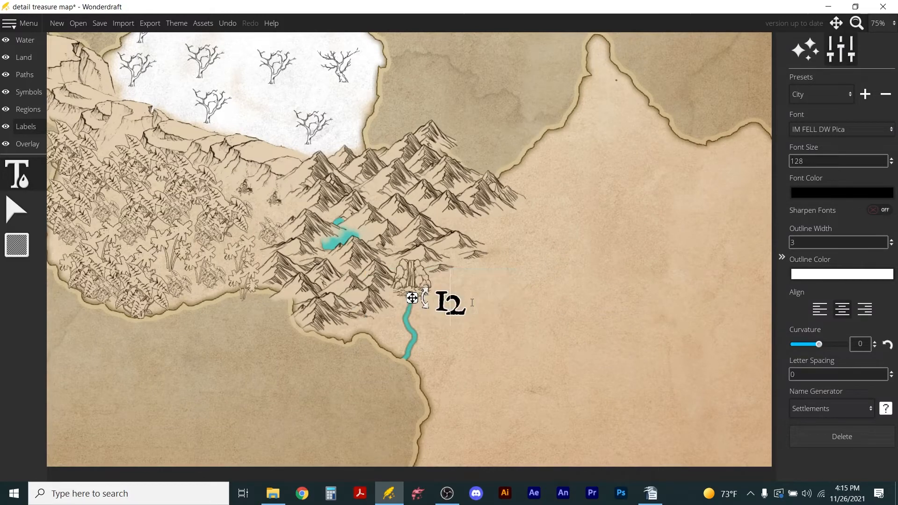
{"action": "left_click_drag", "start_coordinate": [414, 299], "coordinate": [489, 306]}
Move the 2 label onto the mountain lake and the 1 label back beside the waterfall.
{"action": "left_click", "coordinate": [455, 307]}
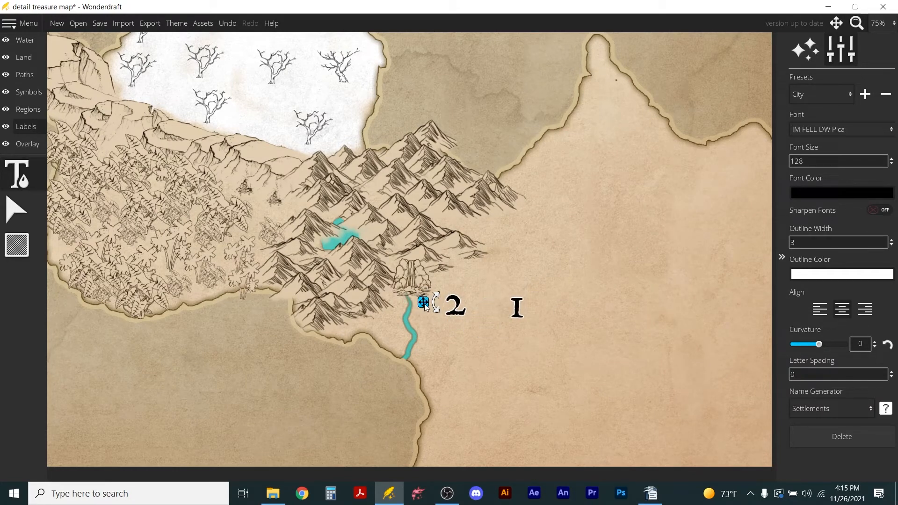
{"action": "left_click_drag", "start_coordinate": [424, 302], "coordinate": [307, 226]}
{"action": "left_click", "coordinate": [490, 304]}
{"action": "left_click_drag", "start_coordinate": [487, 304], "coordinate": [418, 301]}
Add a label reading 3 in the jungle and one reading 4 on the ridge south of the snowfield.
{"action": "scroll", "coordinate": [576, 248], "scroll_direction": "down", "scroll_amount": 1}
{"action": "scroll", "coordinate": [255, 307], "scroll_direction": "up", "scroll_amount": 1}
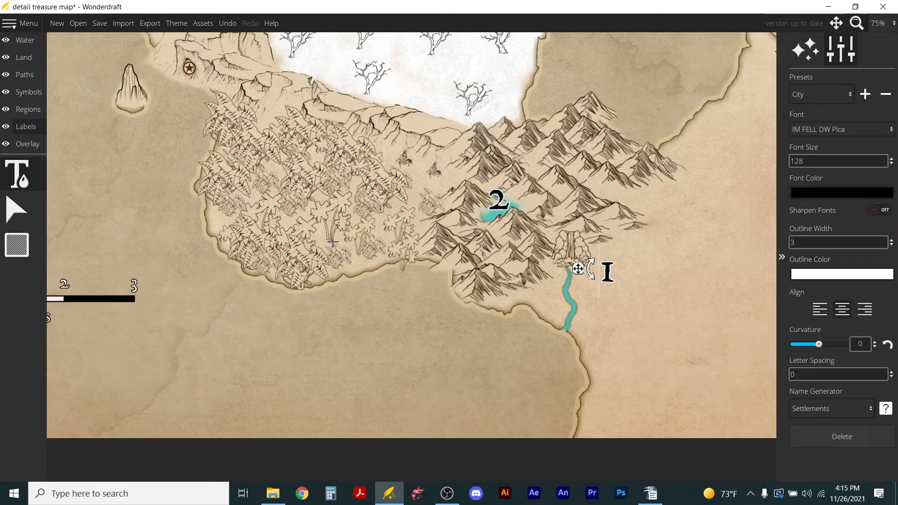
{"action": "left_click", "coordinate": [282, 192]}
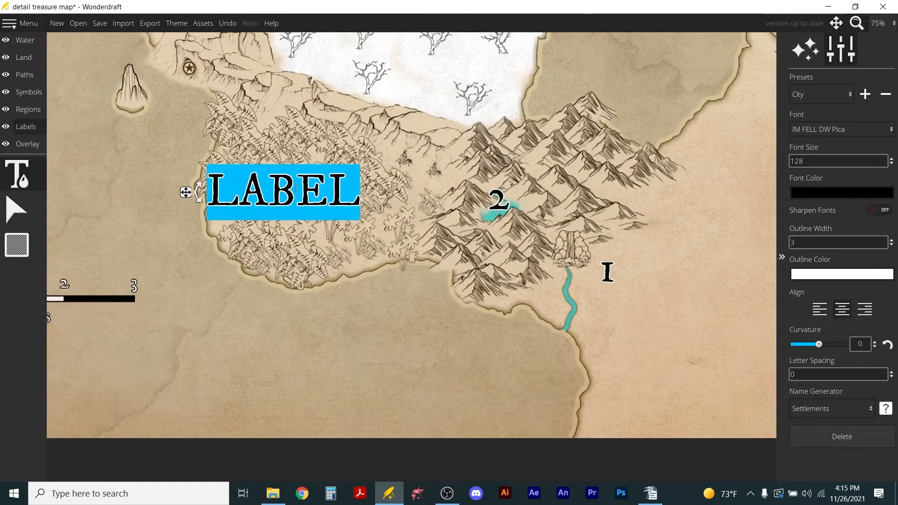
{"action": "type", "text": "3"}
{"action": "left_click", "coordinate": [391, 118]}
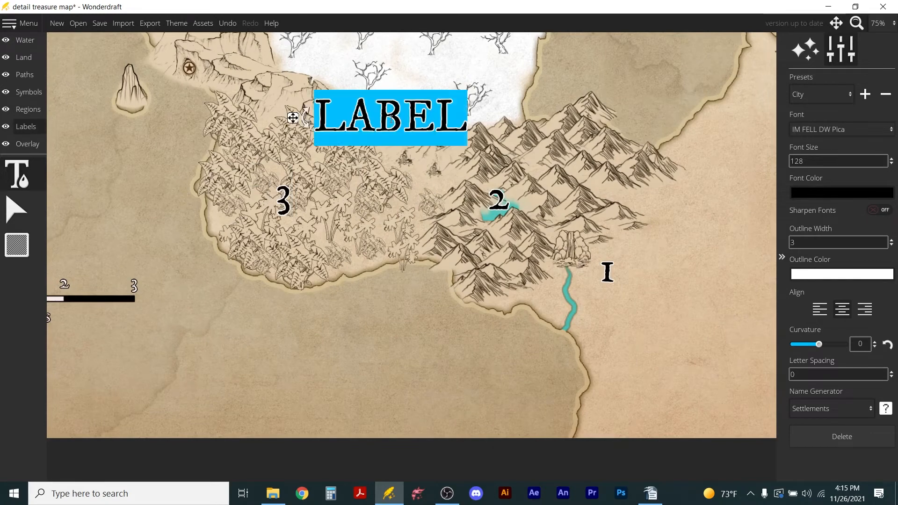
{"action": "type", "text": "4"}
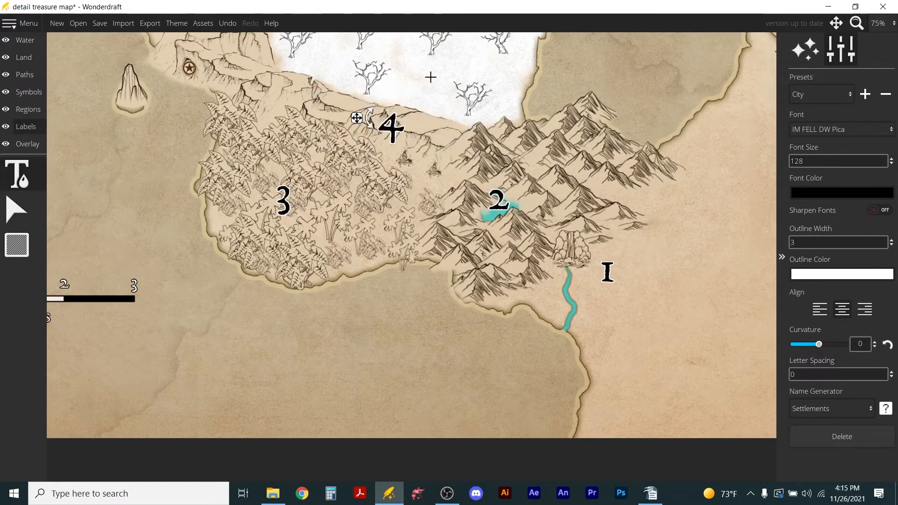
Add a label reading 5 in the middle of the snowfield.
{"action": "scroll", "coordinate": [413, 68], "scroll_direction": "down", "scroll_amount": 2}
{"action": "left_click_drag", "start_coordinate": [413, 44], "coordinate": [363, 250]}
{"action": "scroll", "coordinate": [363, 250], "scroll_direction": "up", "scroll_amount": 1}
{"action": "left_click", "coordinate": [395, 255]}
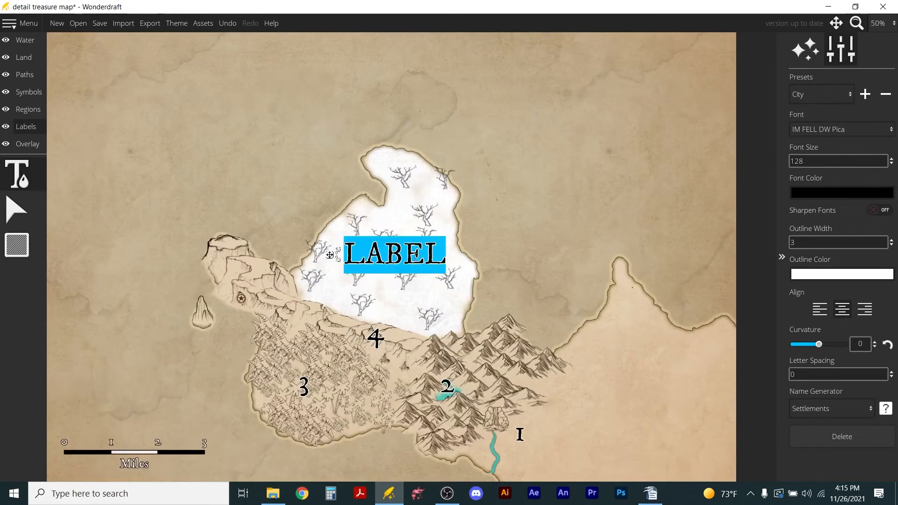
{"action": "type", "text": "5"}
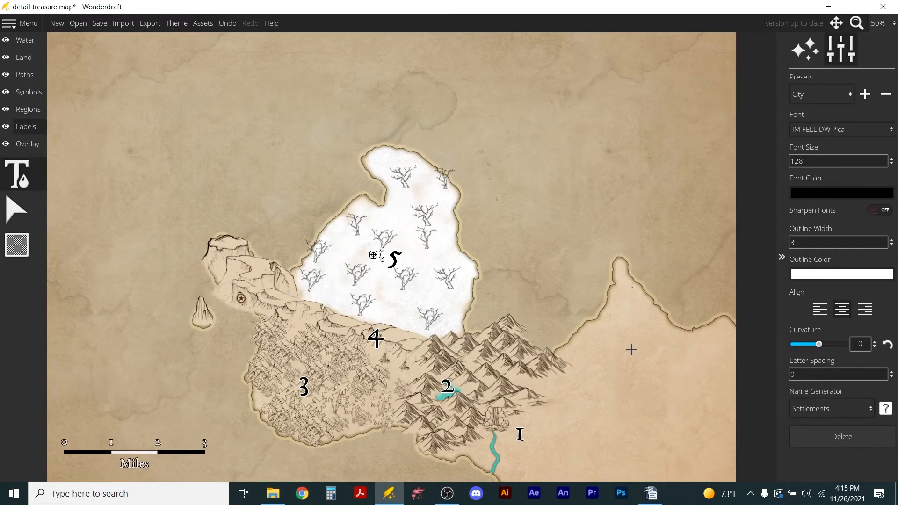
Add a label reading 6 on the small western islet and one reading 7 beside the star marker on the western plateau.
{"action": "left_click", "coordinate": [204, 316]}
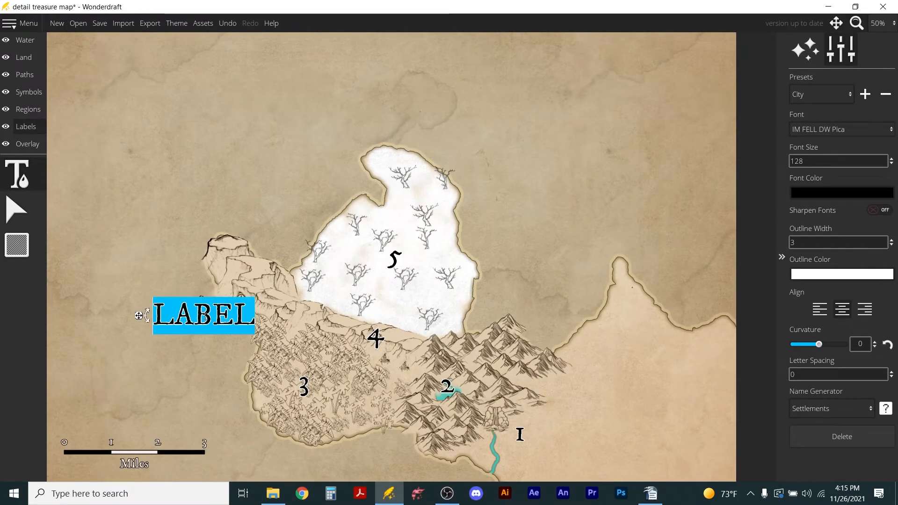
{"action": "type", "text": "6"}
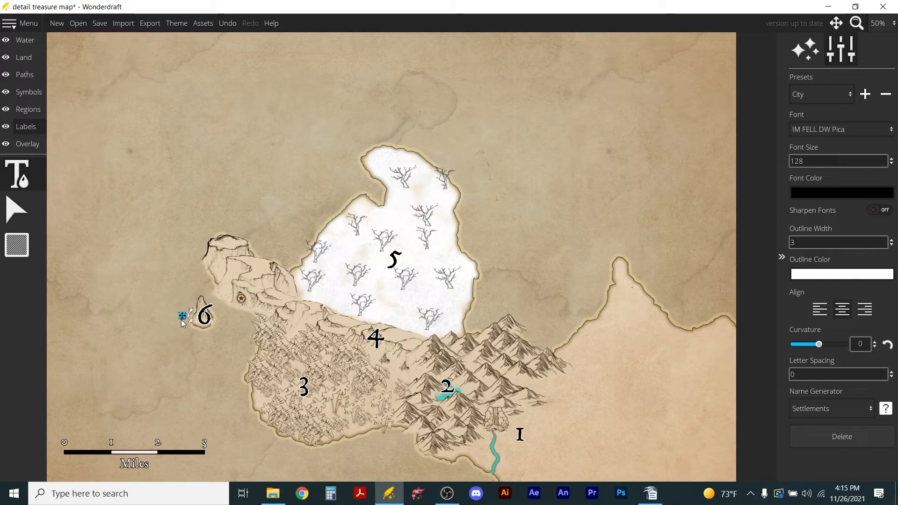
{"action": "mouse_move", "coordinate": [183, 315]}
{"action": "left_mouse_down"}
{"action": "mouse_move", "coordinate": [191, 323]}
{"action": "mouse_move", "coordinate": [182, 319]}
{"action": "left_mouse_up"}
{"action": "left_click", "coordinate": [248, 292]}
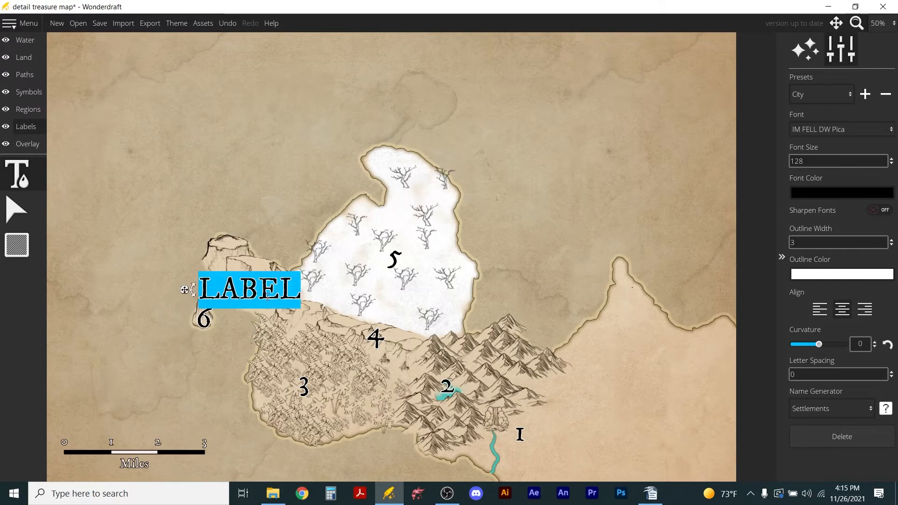
{"action": "type", "text": "7"}
{"action": "left_click_drag", "start_coordinate": [229, 294], "coordinate": [232, 282]}
{"action": "scroll", "coordinate": [514, 239], "scroll_direction": "down", "scroll_amount": 2}
{"action": "scroll", "coordinate": [540, 318], "scroll_direction": "up", "scroll_amount": 2}
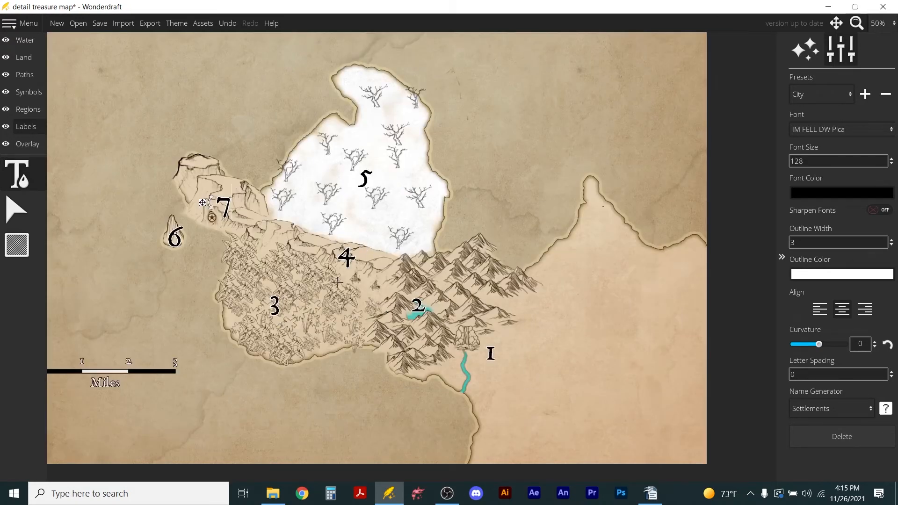
{"action": "scroll", "coordinate": [294, 276], "scroll_direction": "down", "scroll_amount": 1}
{"action": "scroll", "coordinate": [172, 229], "scroll_direction": "up", "scroll_amount": 1}
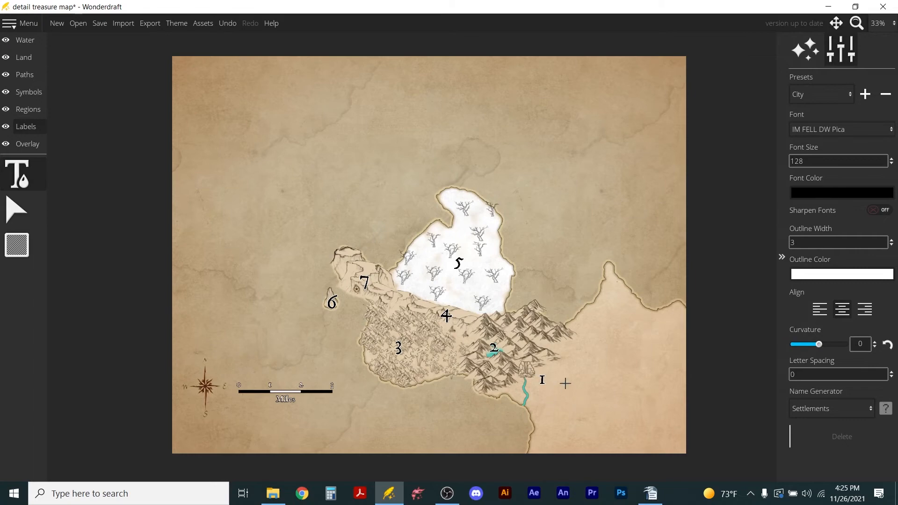
Add a label reading "Begin at Waterfall" just east of the 1.
{"action": "scroll", "coordinate": [552, 385], "scroll_direction": "up", "scroll_amount": 4}
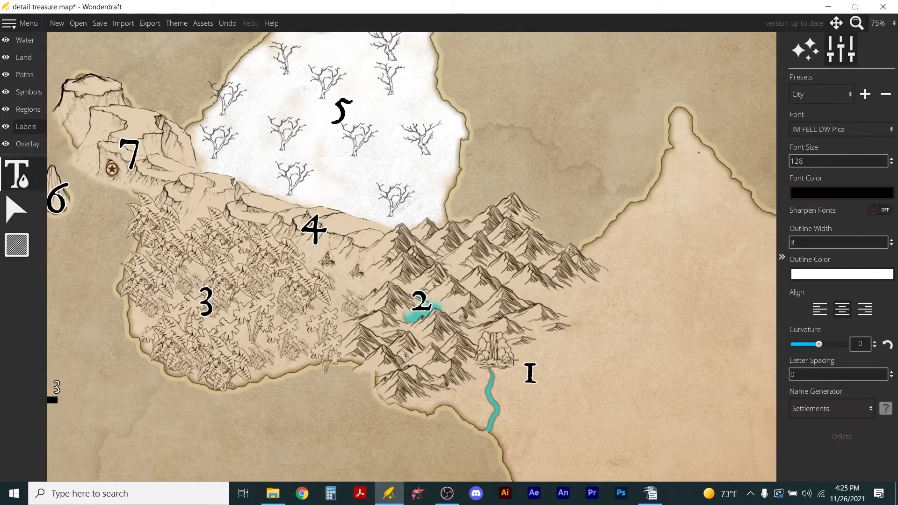
{"action": "left_click", "coordinate": [565, 373]}
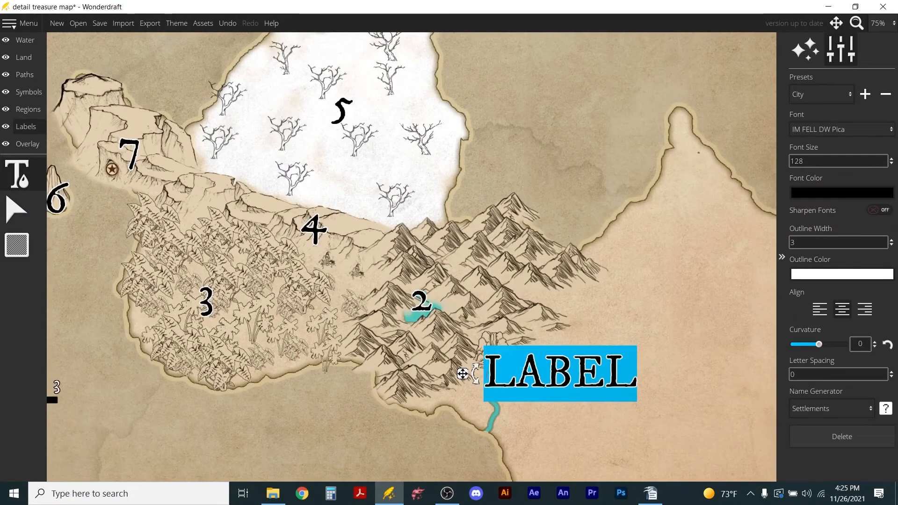
{"action": "left_click_drag", "start_coordinate": [462, 374], "coordinate": [533, 375]}
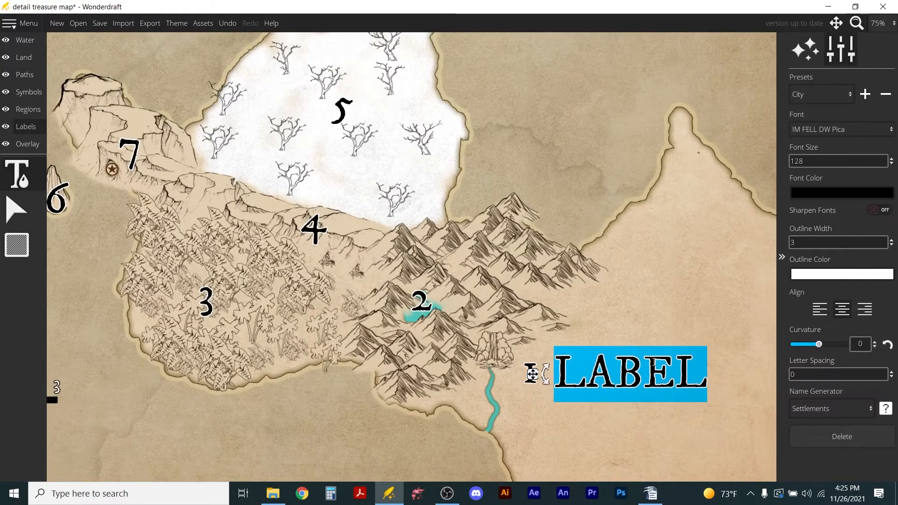
{"action": "type", "text": "be"}
{"action": "key", "text": "BackSpace"}
{"action": "key", "text": "BackSpace"}
{"action": "type", "text": "Begin at Waterf"}
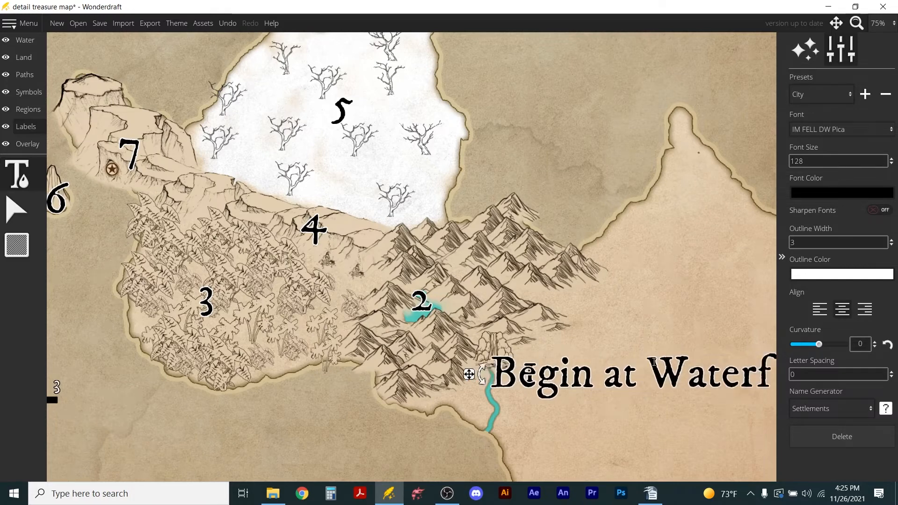
{"action": "type", "text": "all"}
{"action": "left_click_drag", "start_coordinate": [448, 376], "coordinate": [543, 375]}
{"action": "scroll", "coordinate": [442, 355], "scroll_direction": "down", "scroll_amount": 3}
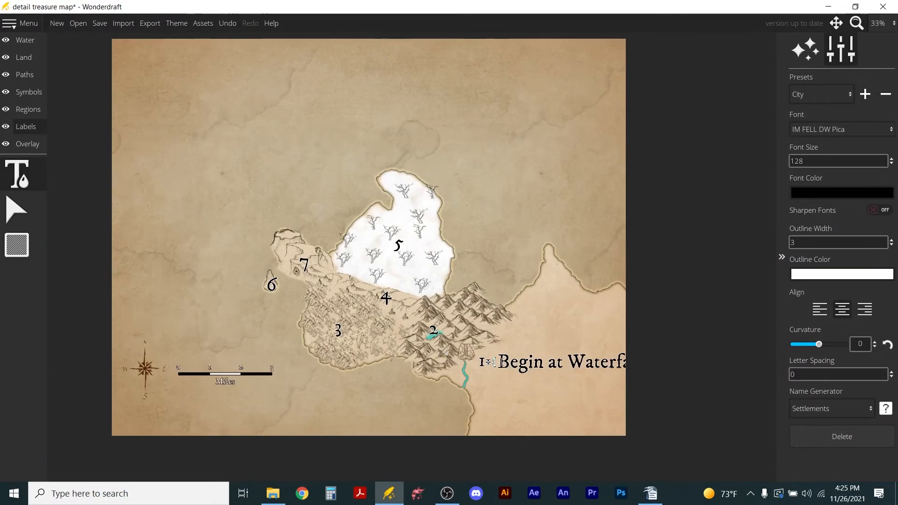
Set the "Begin at Waterfall" label's font size to 56 and move it right next to the 1.
{"action": "double_click", "coordinate": [501, 362]}
{"action": "left_click", "coordinate": [812, 160]}
{"action": "key", "text": "BackSpace"}
{"action": "key", "text": "BackSpace"}
{"action": "key", "text": "BackSpace"}
{"action": "type", "text": "56"}
{"action": "key", "text": "Return"}
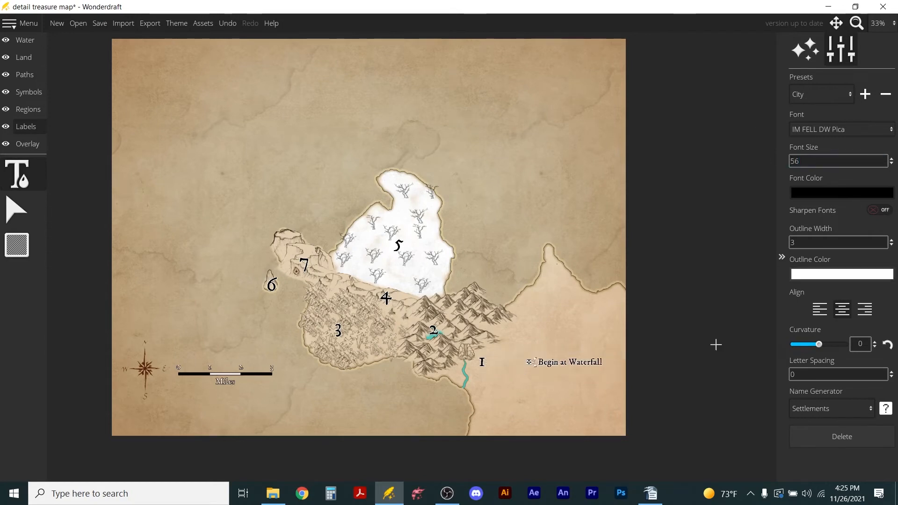
{"action": "left_click_drag", "start_coordinate": [532, 363], "coordinate": [484, 363]}
{"action": "scroll", "coordinate": [486, 367], "scroll_direction": "up", "scroll_amount": 3}
{"action": "scroll", "coordinate": [492, 367], "scroll_direction": "down", "scroll_amount": 2}
{"action": "scroll", "coordinate": [570, 392], "scroll_direction": "down", "scroll_amount": 1}
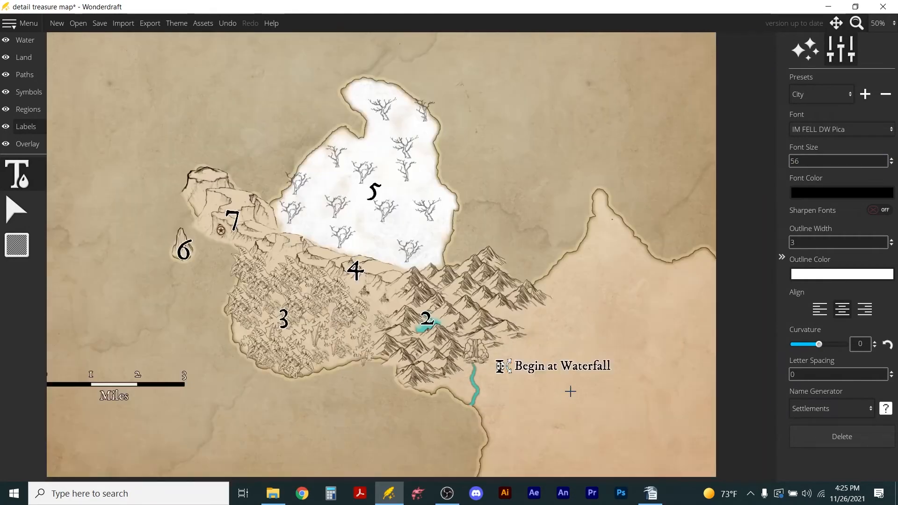
Start a new label beside the 2, and delete it together with the "Begin at Waterfall" label.
{"action": "left_click", "coordinate": [441, 315]}
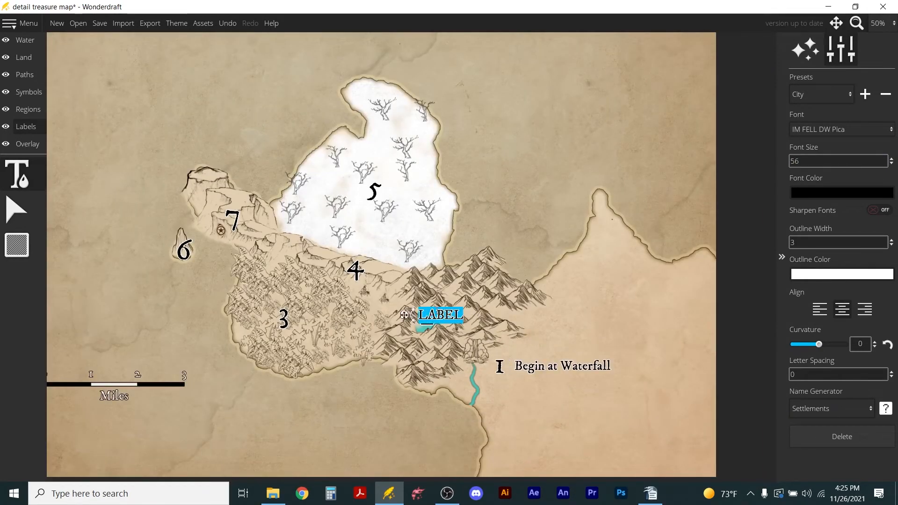
{"action": "left_click_drag", "start_coordinate": [403, 317], "coordinate": [431, 317]}
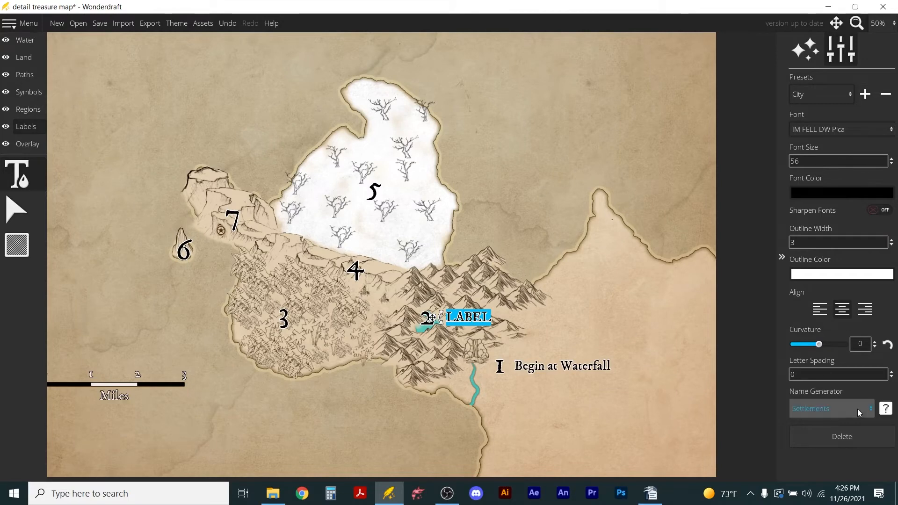
{"action": "left_click", "coordinate": [844, 440]}
{"action": "left_click", "coordinate": [578, 372]}
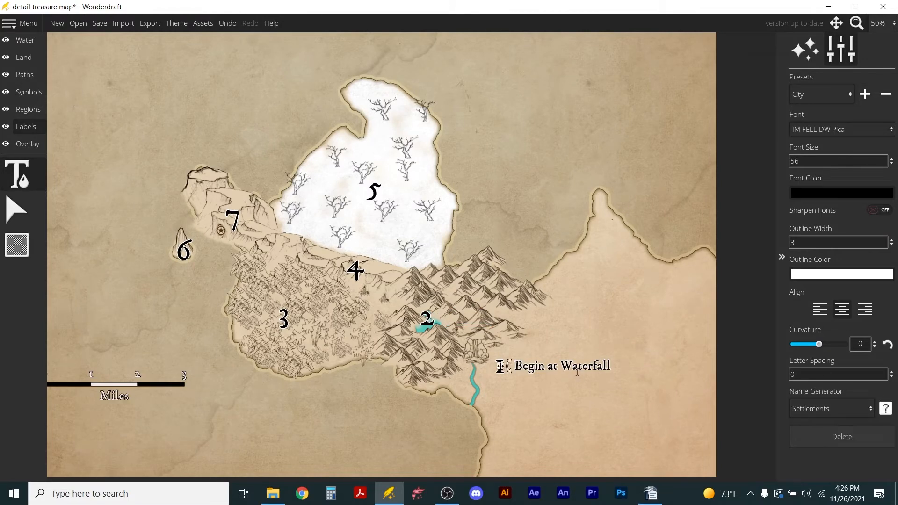
{"action": "left_click", "coordinate": [848, 439]}
Add a label reading "1 Begin at Waterfall of Kel Tar" in the map's empty northwest corner.
{"action": "scroll", "coordinate": [160, 139], "scroll_direction": "down", "scroll_amount": 3}
{"action": "scroll", "coordinate": [159, 91], "scroll_direction": "up", "scroll_amount": 1}
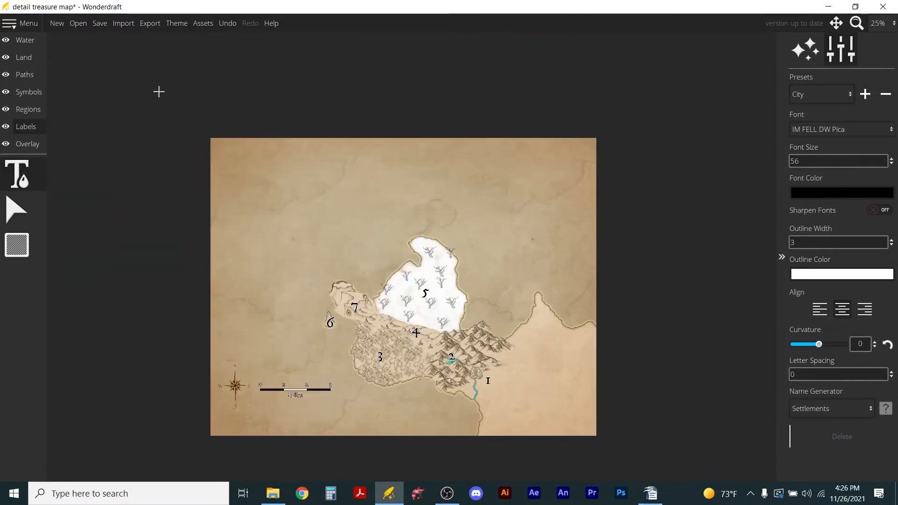
{"action": "left_click", "coordinate": [238, 152]}
{"action": "key", "text": "BackSpace"}
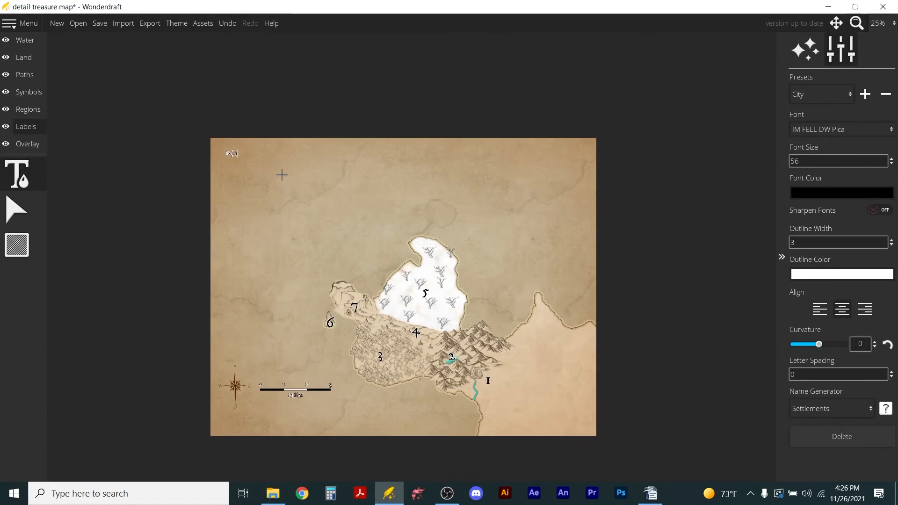
{"action": "type", "text": "1 Begin at Waterfall of"}
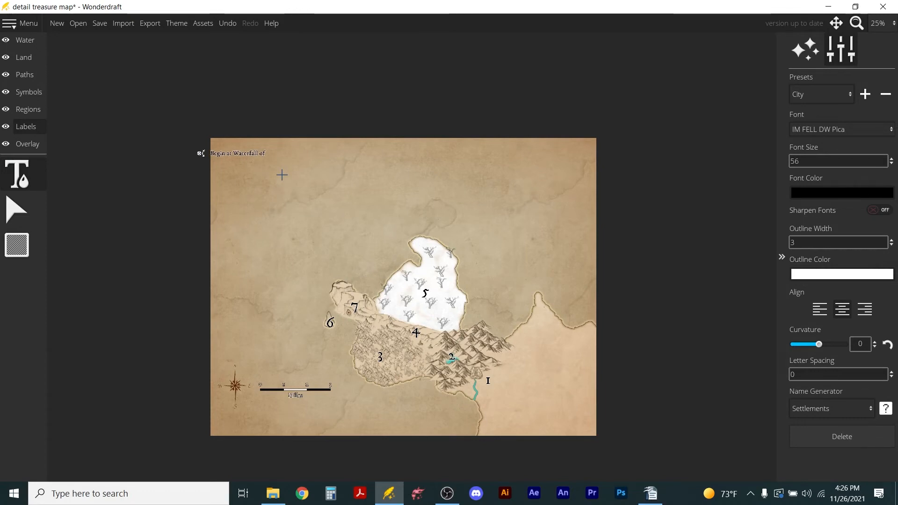
{"action": "type", "text": " Kel"}
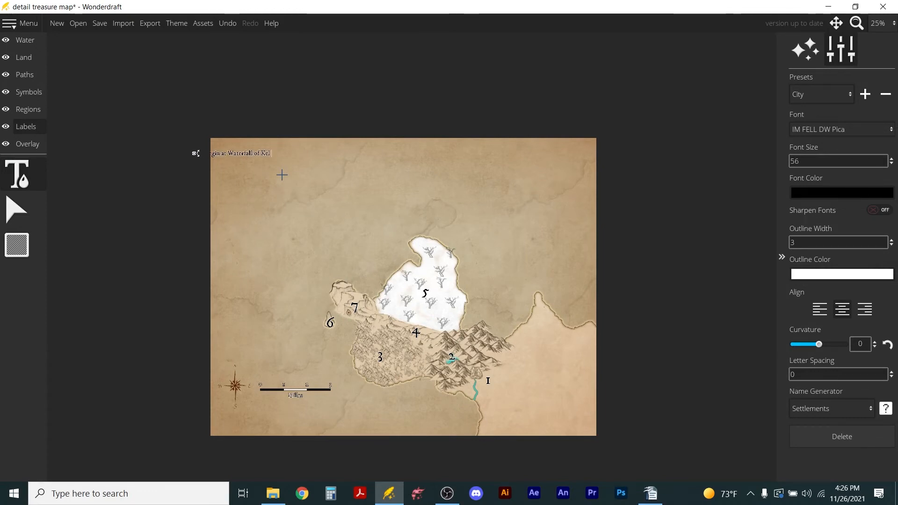
{"action": "type", "text": " Tar"}
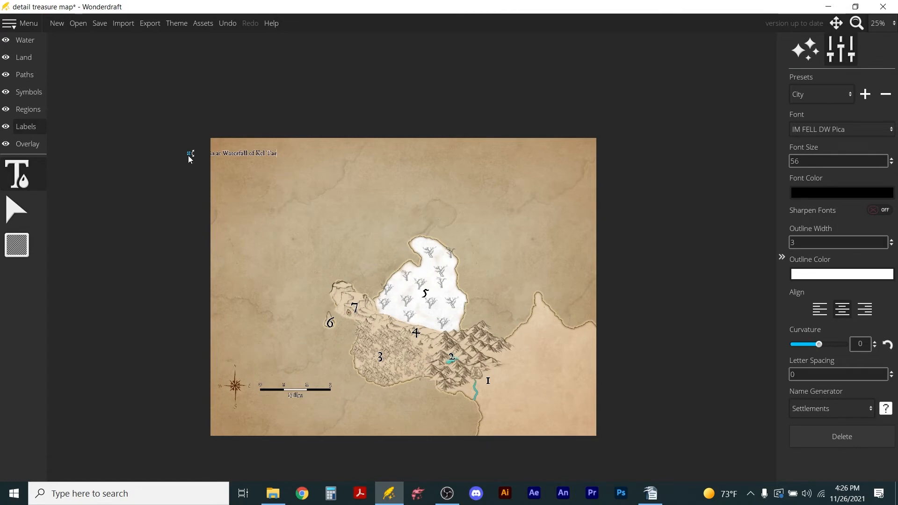
{"action": "left_click_drag", "start_coordinate": [188, 154], "coordinate": [225, 154]}
Extend the northwest corner label with "25 miles southwest of Bartholemew's Keep" and move it fully inside the map.
{"action": "scroll", "coordinate": [281, 107], "scroll_direction": "up", "scroll_amount": 2}
{"action": "scroll", "coordinate": [336, 145], "scroll_direction": "up", "scroll_amount": 2}
{"action": "scroll", "coordinate": [356, 288], "scroll_direction": "down", "scroll_amount": 2}
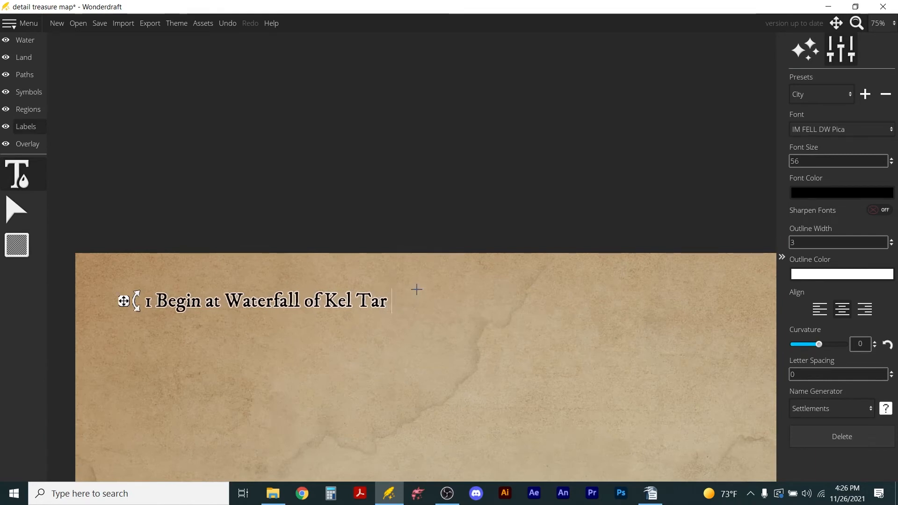
{"action": "type", "text": "25"}
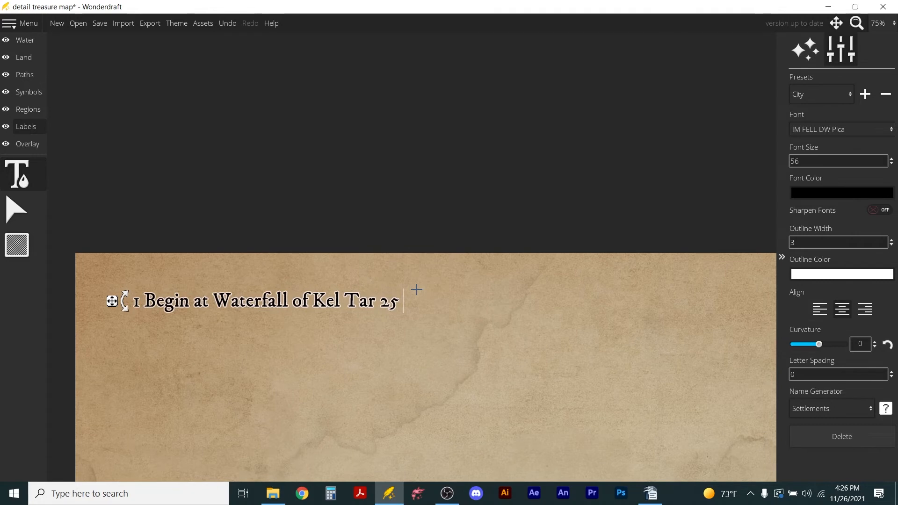
{"action": "type", "text": "southwast of"}
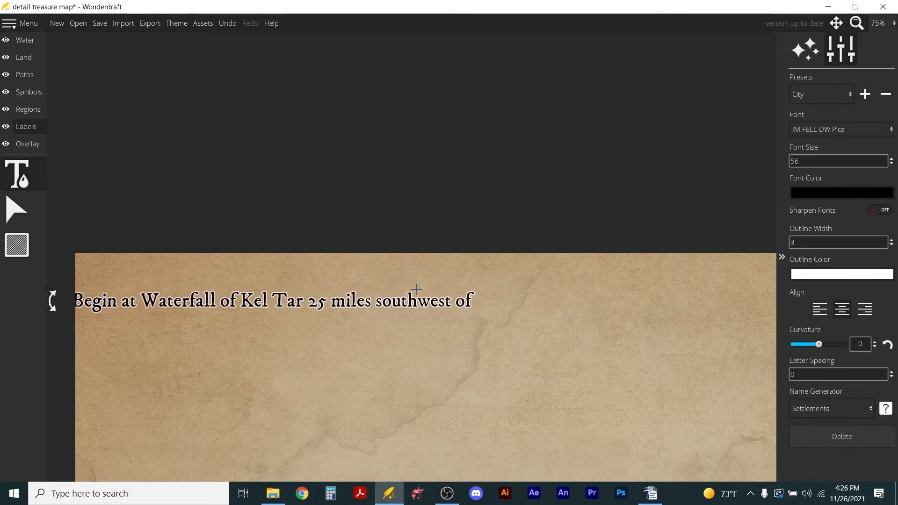
{"action": "type", "text": " Barthel"}
{"action": "key", "text": "BackSpace"}
{"action": "key", "text": "BackSpace"}
{"action": "type", "text": "olemew's Keep"}
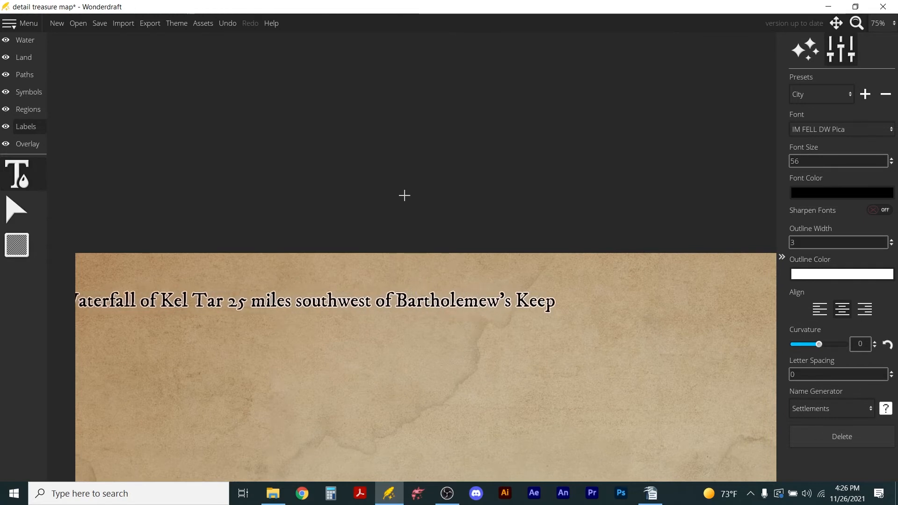
{"action": "scroll", "coordinate": [401, 275], "scroll_direction": "down", "scroll_amount": 1}
{"action": "left_click_drag", "start_coordinate": [106, 291], "coordinate": [201, 286]}
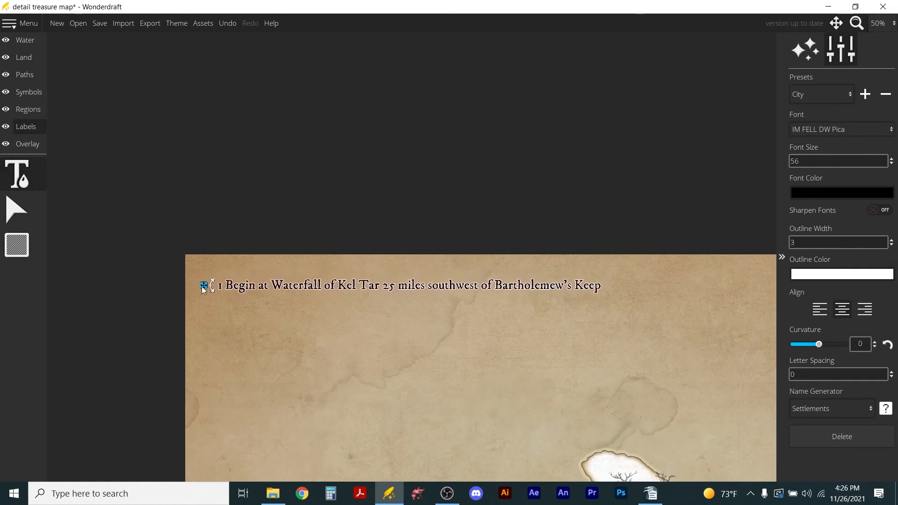
Save the detail treasure map and open the continent map.
{"action": "left_click", "coordinate": [98, 23]}
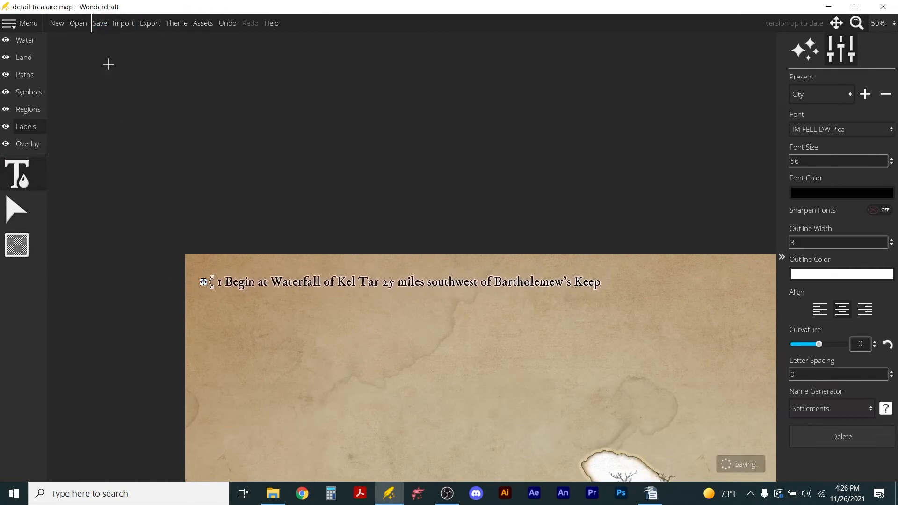
{"action": "left_click", "coordinate": [80, 21]}
{"action": "left_click", "coordinate": [447, 273]}
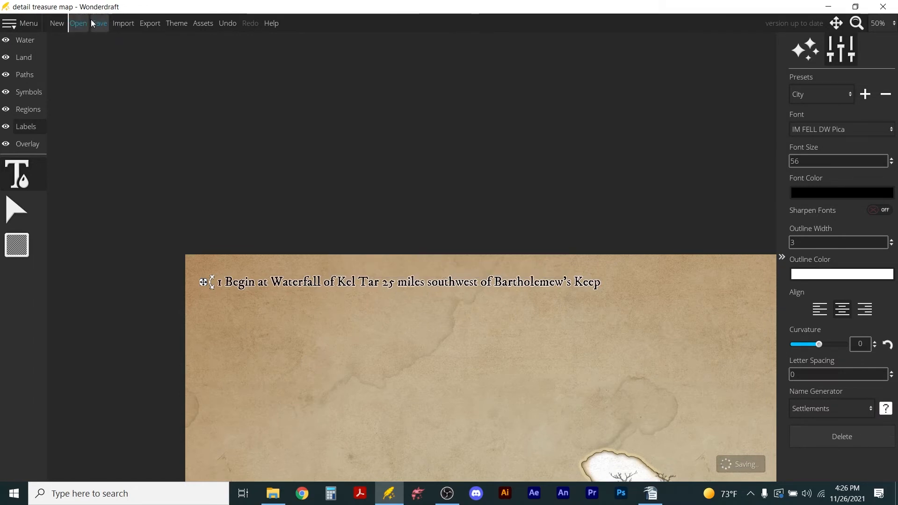
{"action": "left_click", "coordinate": [77, 25]}
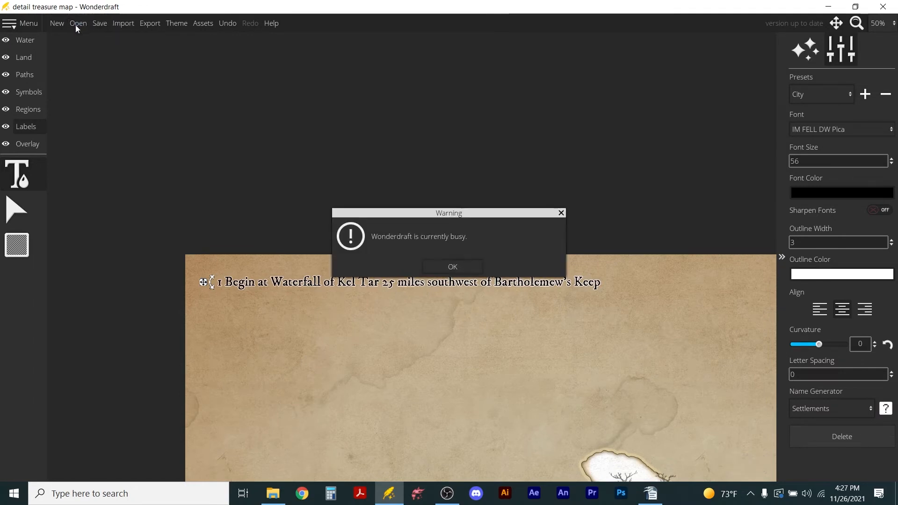
{"action": "left_click", "coordinate": [440, 270]}
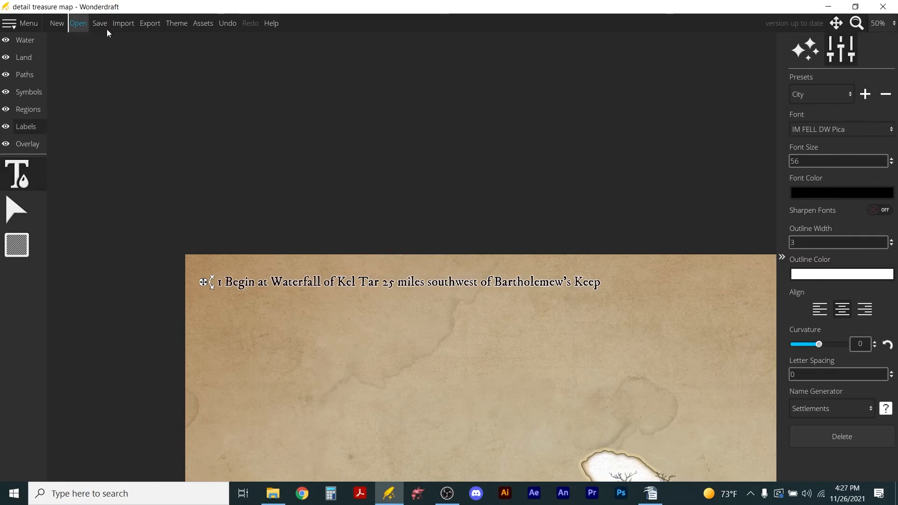
{"action": "left_click", "coordinate": [78, 24]}
{"action": "left_click", "coordinate": [245, 300]}
{"action": "left_click", "coordinate": [557, 443]}
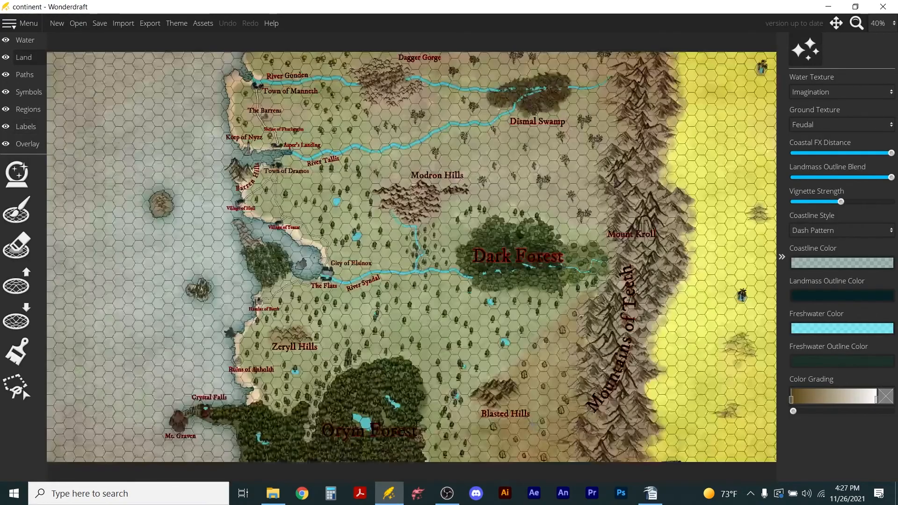
Examine the coast around Hamlet of Barth and Zeryll Hills, and reopen the detail treasure map.
{"action": "scroll", "coordinate": [247, 323], "scroll_direction": "up", "scroll_amount": 6}
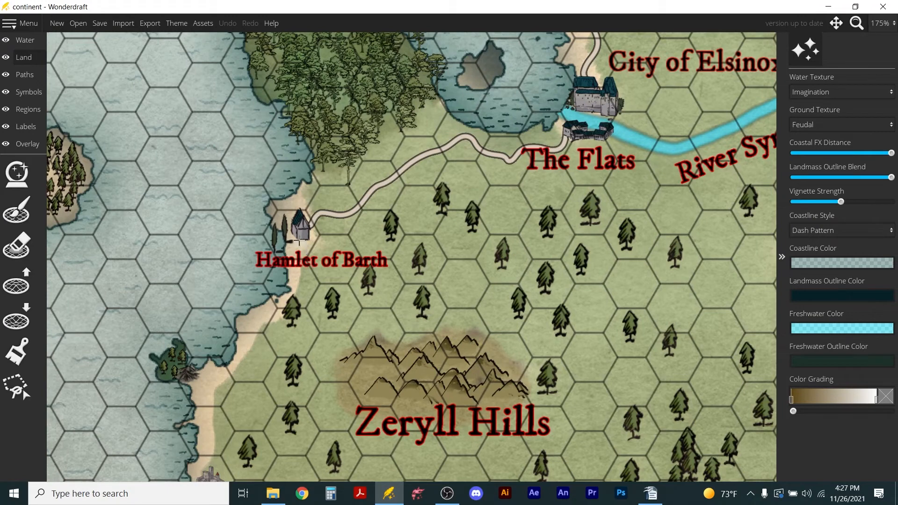
{"action": "scroll", "coordinate": [235, 294], "scroll_direction": "down", "scroll_amount": 1}
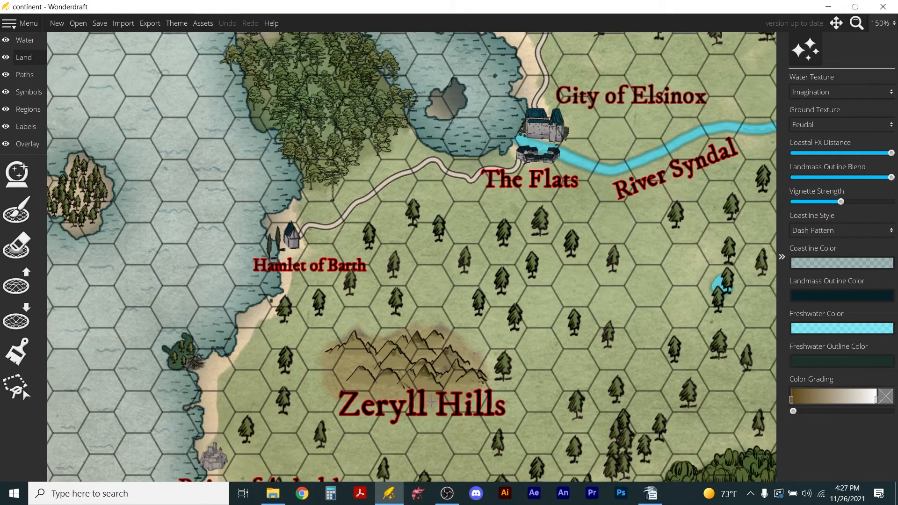
{"action": "left_click", "coordinate": [83, 27]}
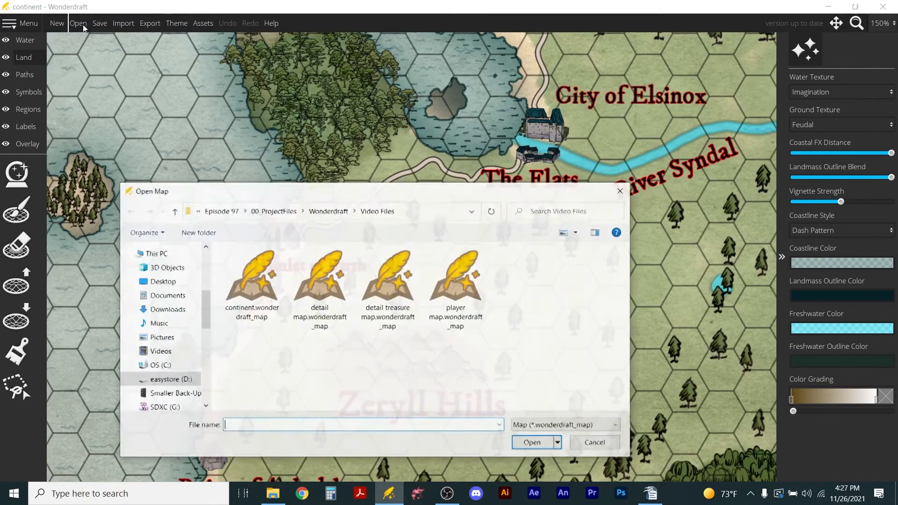
{"action": "left_click", "coordinate": [378, 294]}
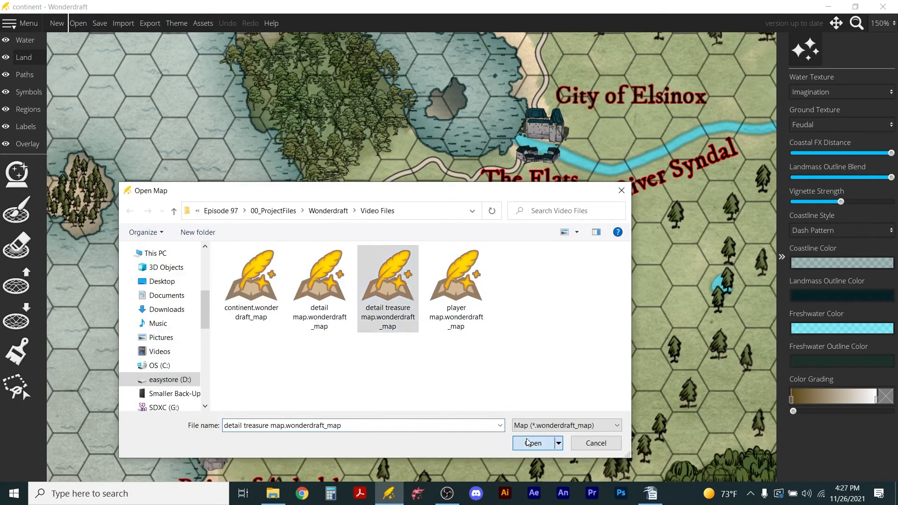
{"action": "left_click", "coordinate": [528, 442]}
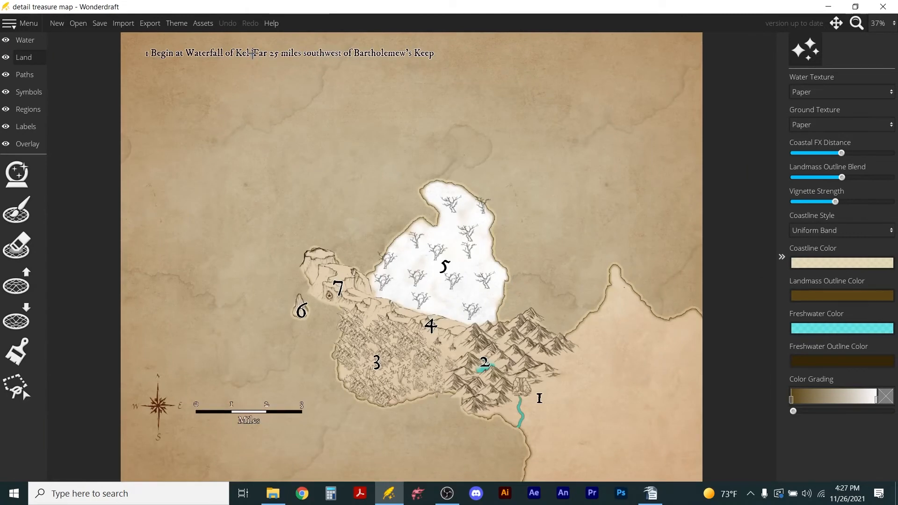
Set the "1 Begin at Waterfall" label's font size to 100 and move it fully inside the map's northern edge.
{"action": "left_click", "coordinate": [28, 126]}
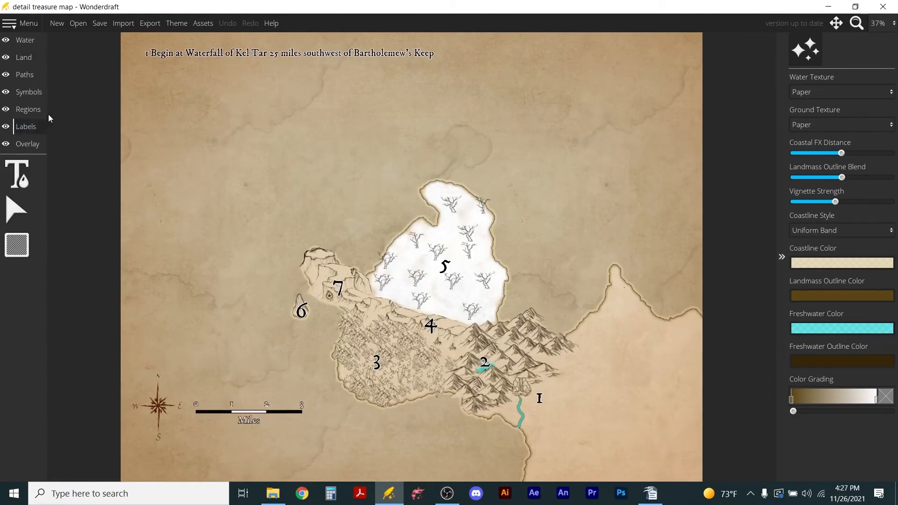
{"action": "left_click", "coordinate": [22, 170]}
{"action": "left_click_drag", "start_coordinate": [829, 165], "coordinate": [744, 161]}
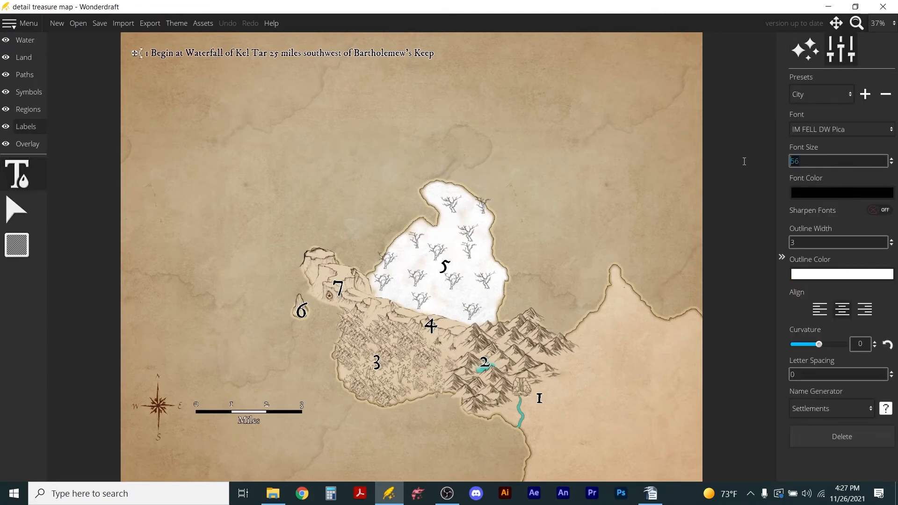
{"action": "type", "text": "100"}
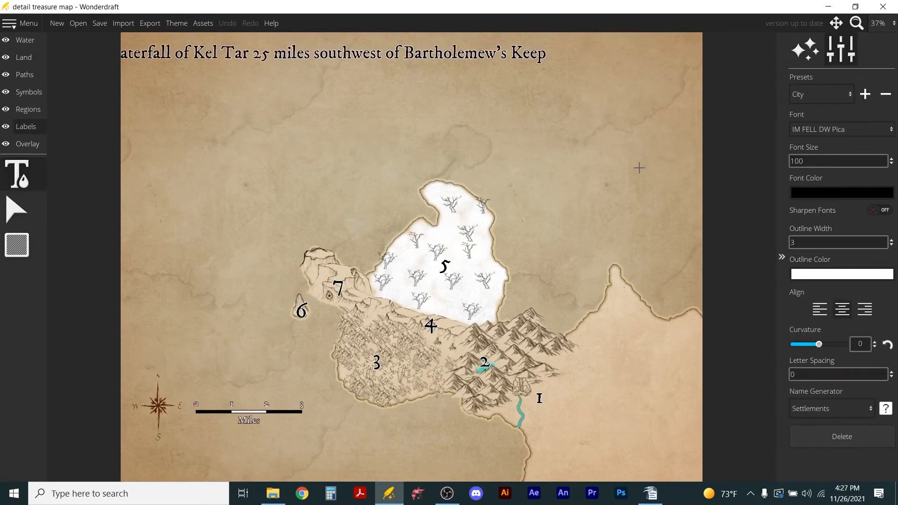
{"action": "scroll", "coordinate": [82, 71], "scroll_direction": "down", "scroll_amount": 3}
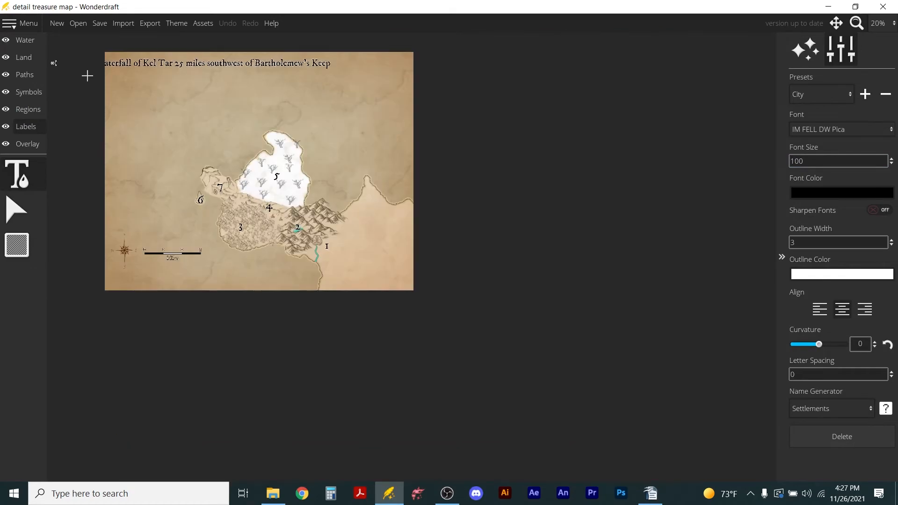
{"action": "left_click_drag", "start_coordinate": [54, 67], "coordinate": [117, 70]}
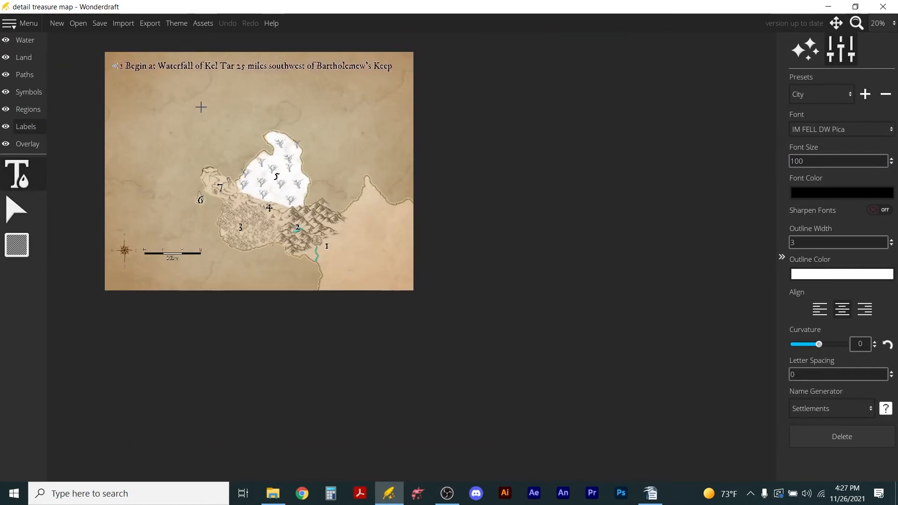
{"action": "scroll", "coordinate": [200, 106], "scroll_direction": "up", "scroll_amount": 1}
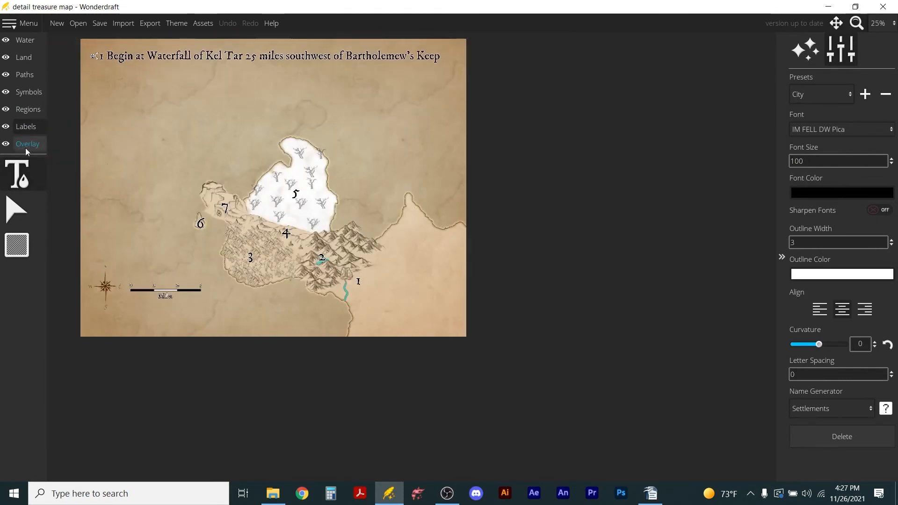
Add a label below the first direction reading "2) Follow river to Azure Lake.".
{"action": "left_click", "coordinate": [107, 76]}
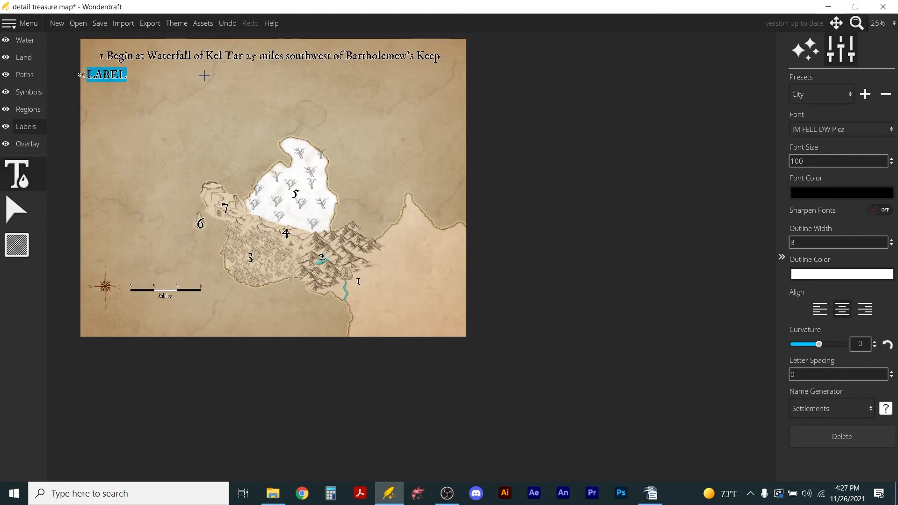
{"action": "left_click_drag", "start_coordinate": [80, 77], "coordinate": [347, 80]}
{"action": "key", "text": "BackSpace"}
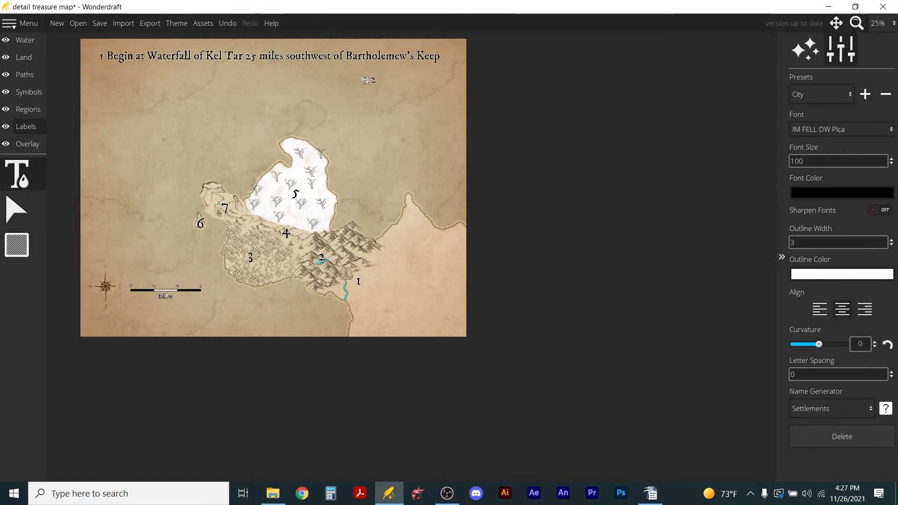
{"action": "type", "text": "(2)"}
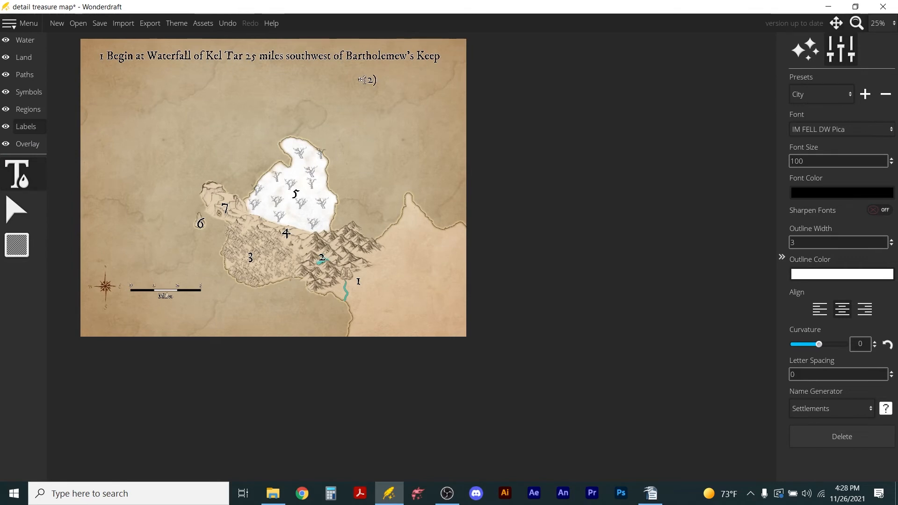
{"action": "type", "text": " Follow river to Azure Laek"}
{"action": "key", "text": "BackSpace"}
{"action": "key", "text": "BackSpace"}
{"action": "type", "text": "ke. Watch for G"}
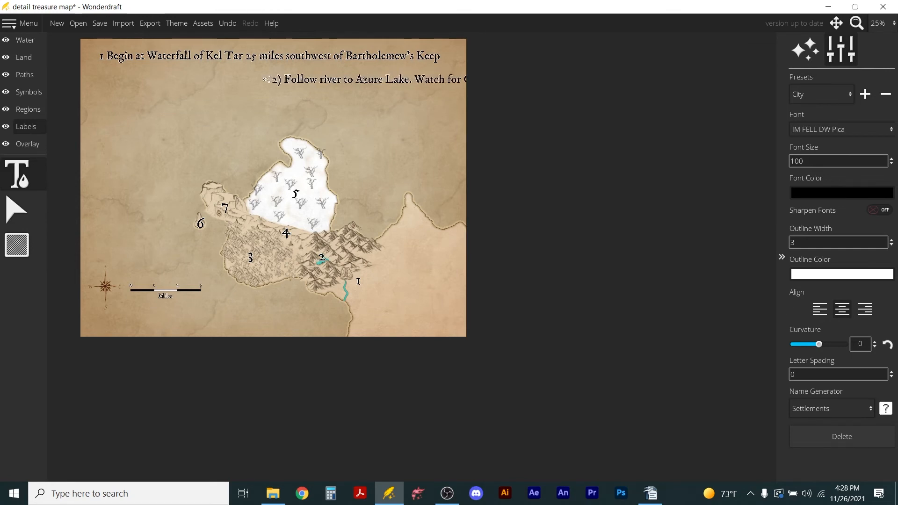
Extend the second direction with "Watch for Giaants!" and align it directly beneath the first direction.
{"action": "key", "text": "BackSpace"}
{"action": "type", "text": "i"}
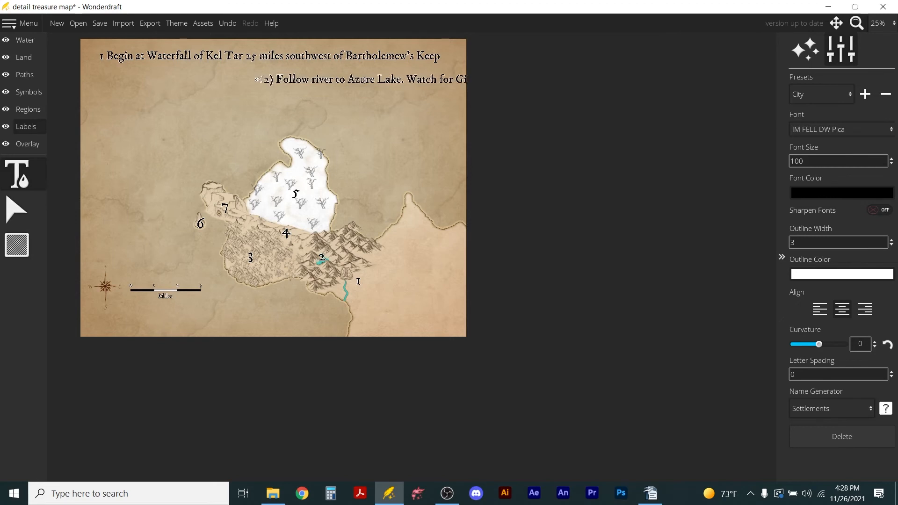
{"action": "type", "text": "ants"}
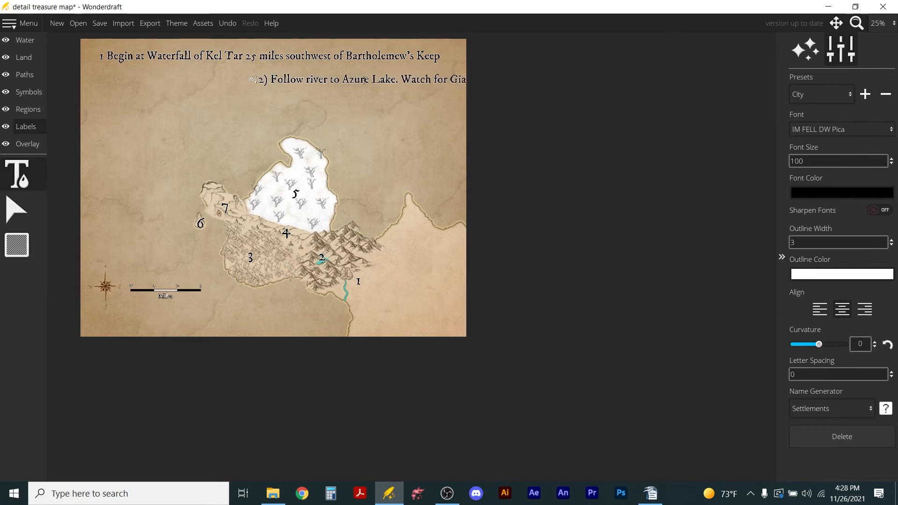
{"action": "left_click_drag", "start_coordinate": [252, 80], "coordinate": [93, 77]}
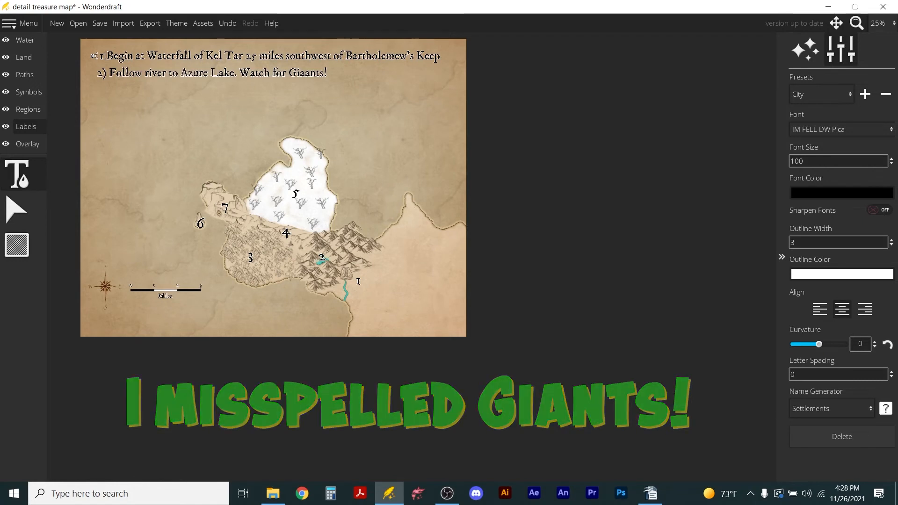
Add a closing parenthesis after the 1 in the first direction label.
{"action": "type", "text": "1"}
{"action": "key", "text": "BackSpace"}
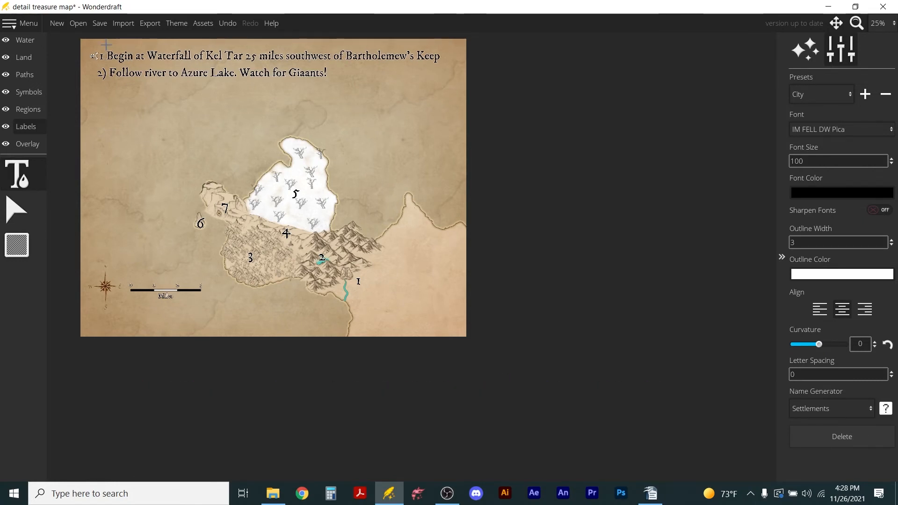
{"action": "type", "text": ")"}
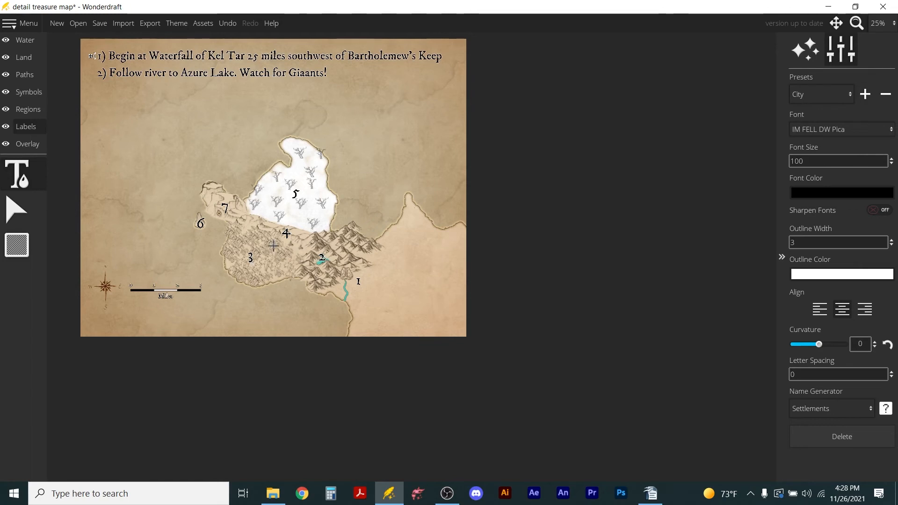
Swap the map's 3 and 4 so the 3 sits on the ridge and the 4 in the area south of it.
{"action": "left_click", "coordinate": [241, 255]}
{"action": "left_click_drag", "start_coordinate": [245, 251], "coordinate": [269, 226]}
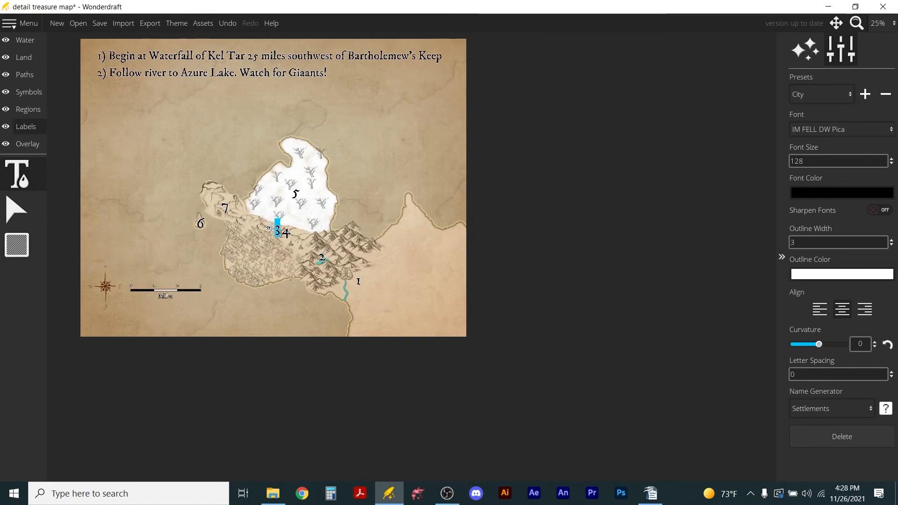
{"action": "left_click", "coordinate": [286, 234]}
{"action": "left_click_drag", "start_coordinate": [276, 232], "coordinate": [251, 258]}
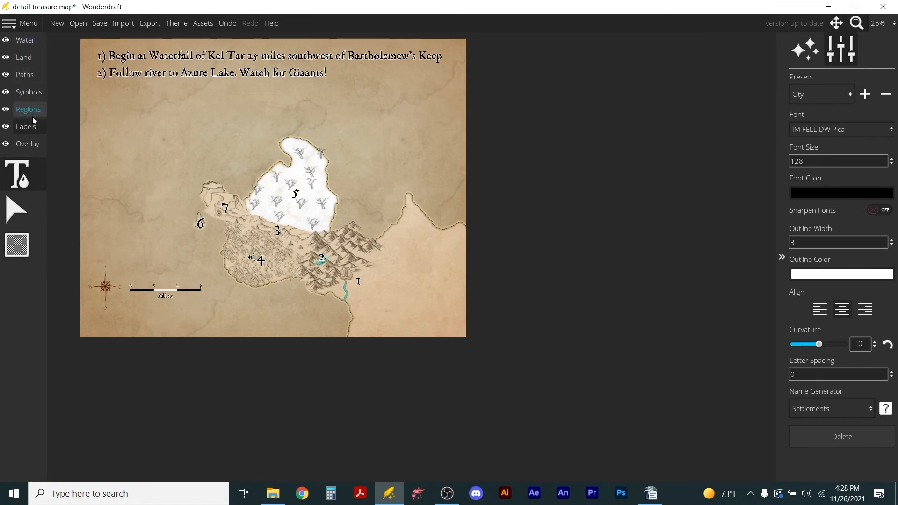
Add a label below the second direction reading "3) Head through pass northeast to ridgline.".
{"action": "left_click", "coordinate": [104, 94]}
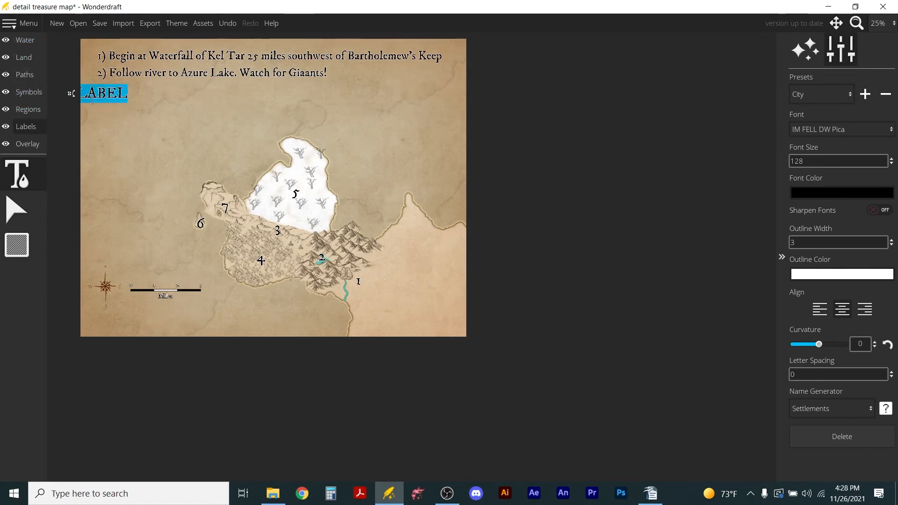
{"action": "left_click_drag", "start_coordinate": [70, 95], "coordinate": [236, 92]}
{"action": "type", "text": "3)"}
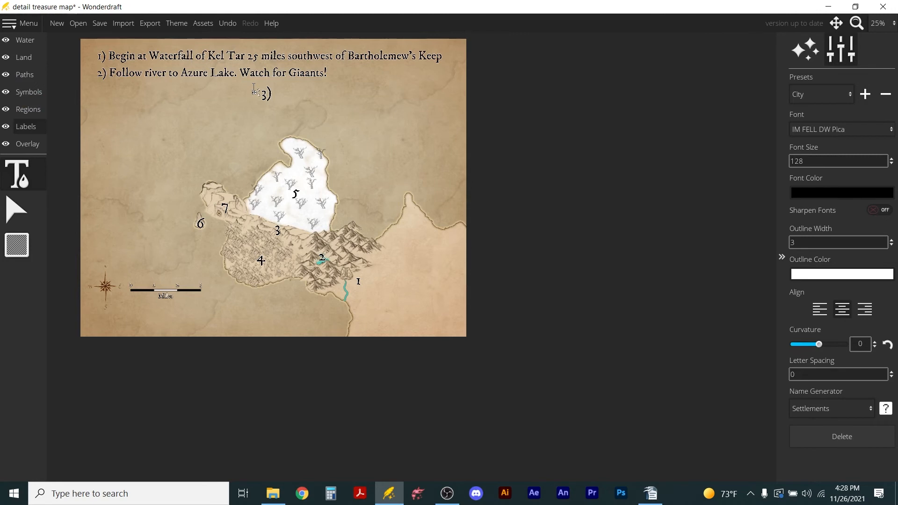
{"action": "type", "text": " Head through"}
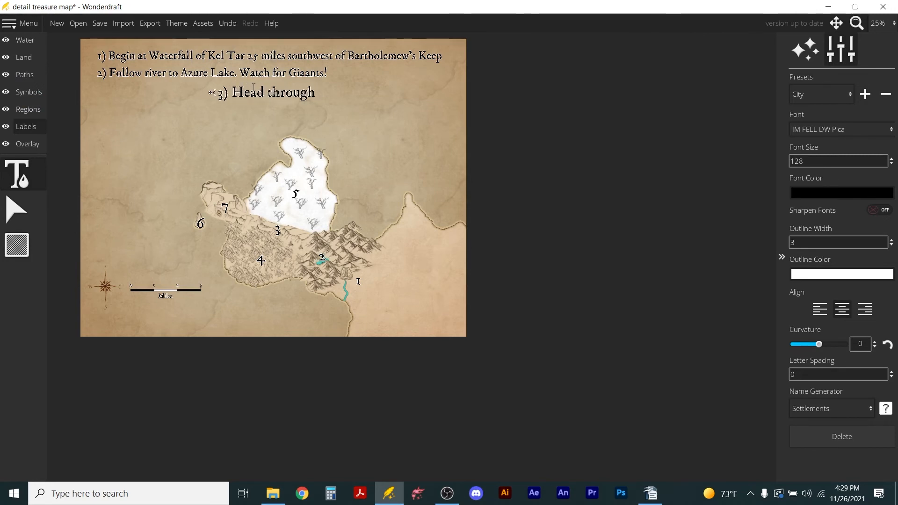
{"action": "type", "text": " pass"}
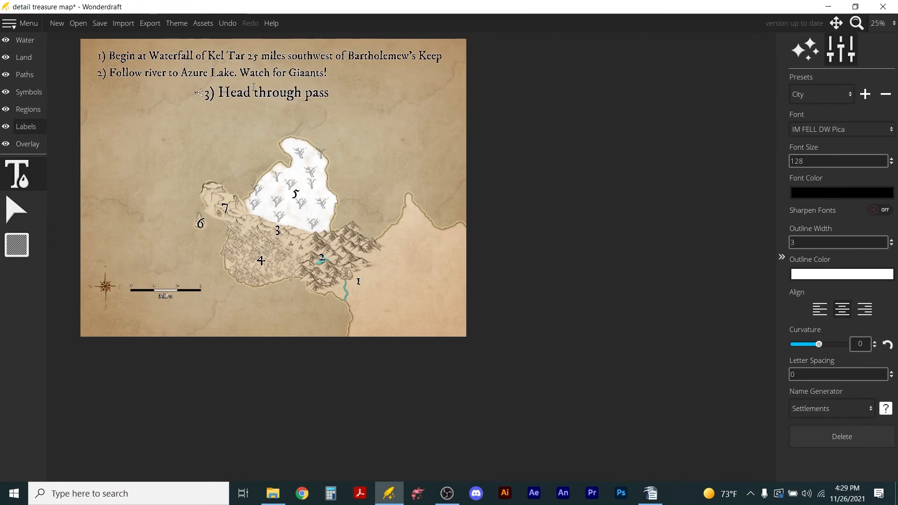
{"action": "type", "text": " northeast to ridgline. Sat"}
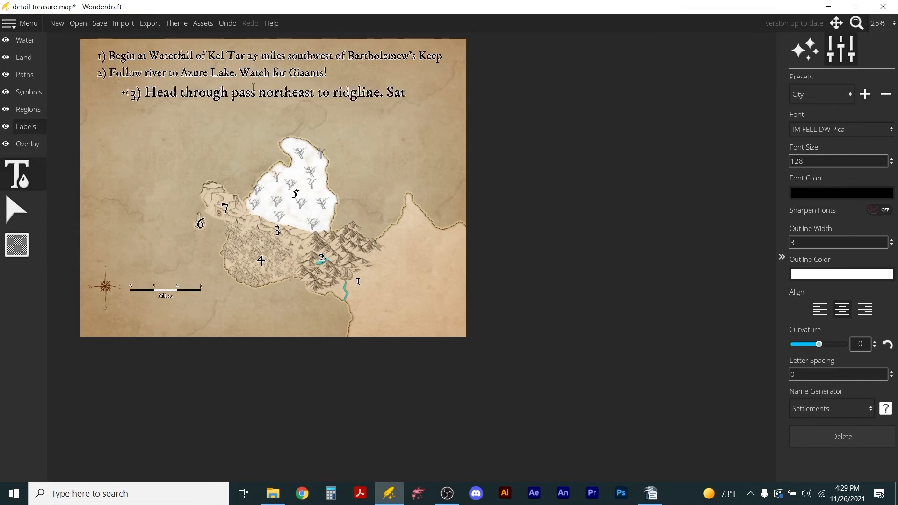
Extend the third direction with "Stay along cliffs!" and line it up beneath the second direction.
{"action": "key", "text": "BackSpace"}
{"action": "key", "text": "BackSpace"}
{"action": "type", "text": "tay along cliffs!"}
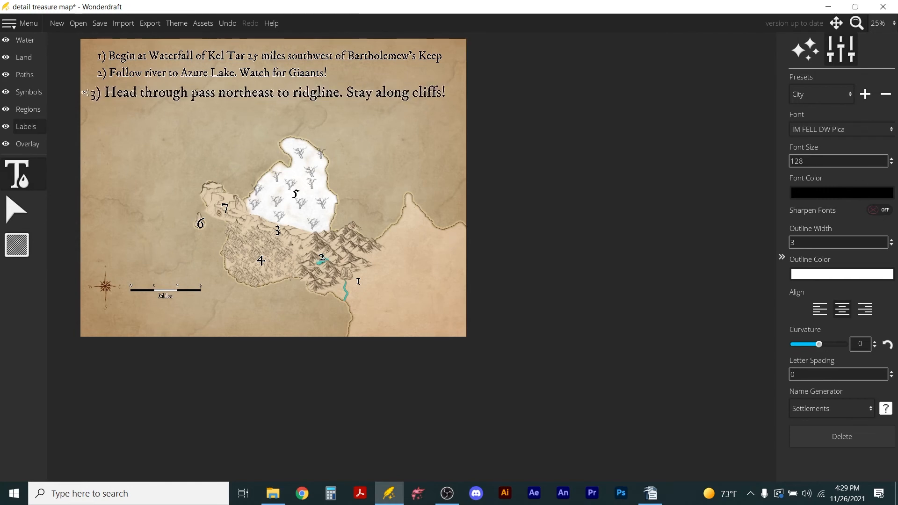
{"action": "mouse_move", "coordinate": [84, 93]}
{"action": "left_mouse_down"}
{"action": "mouse_move", "coordinate": [97, 93]}
{"action": "mouse_move", "coordinate": [87, 92]}
{"action": "left_mouse_up"}
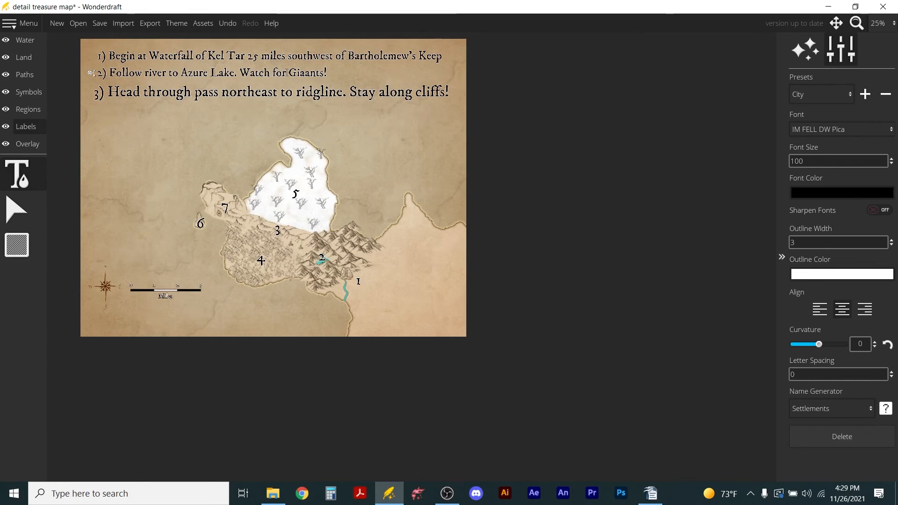
{"action": "left_click", "coordinate": [286, 56]}
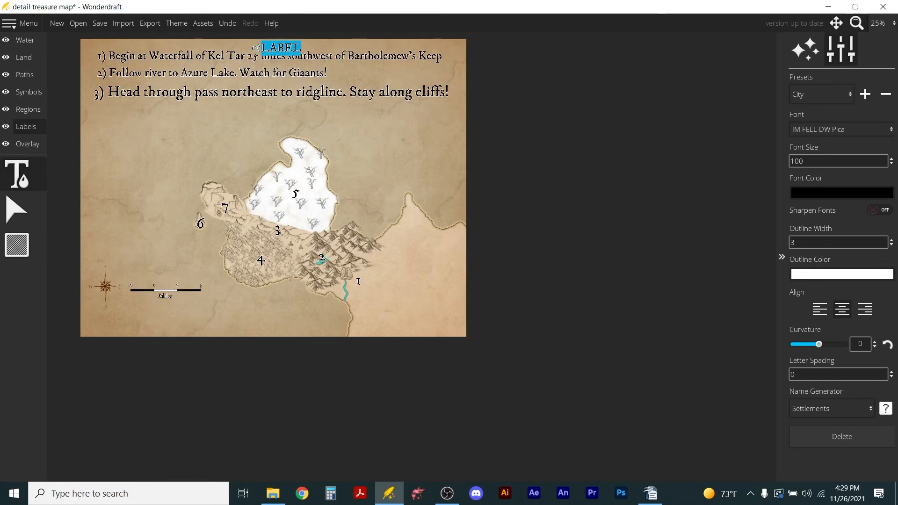
Delete the stray placeholder label overlapping the first direction.
{"action": "left_click", "coordinate": [324, 55]}
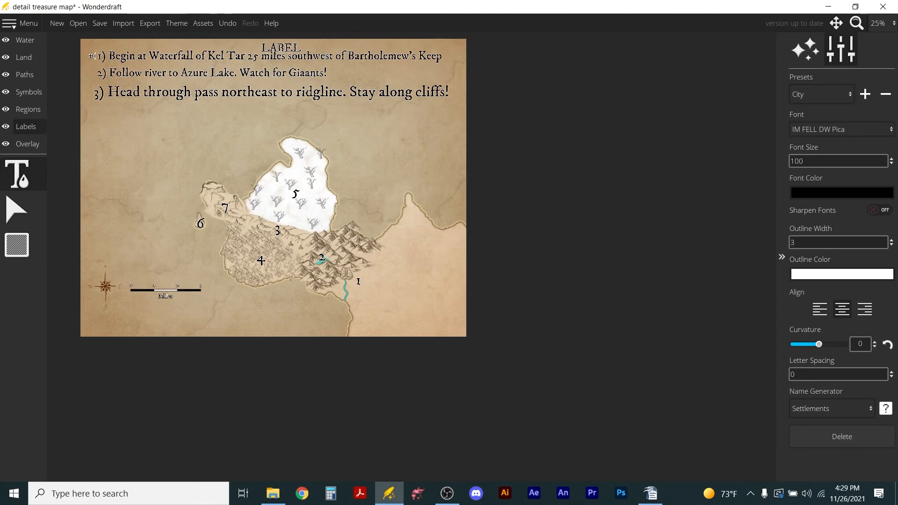
{"action": "left_click", "coordinate": [842, 436]}
Set the third direction's font size to 100 and line its start up beneath the second direction.
{"action": "left_click", "coordinate": [229, 119]}
{"action": "double_click", "coordinate": [818, 159]}
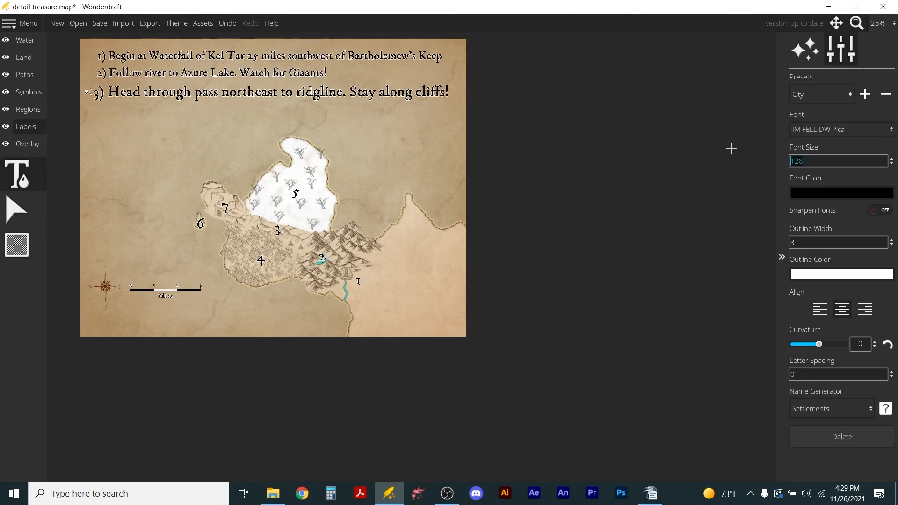
{"action": "type", "text": "100"}
{"action": "key", "text": "Return"}
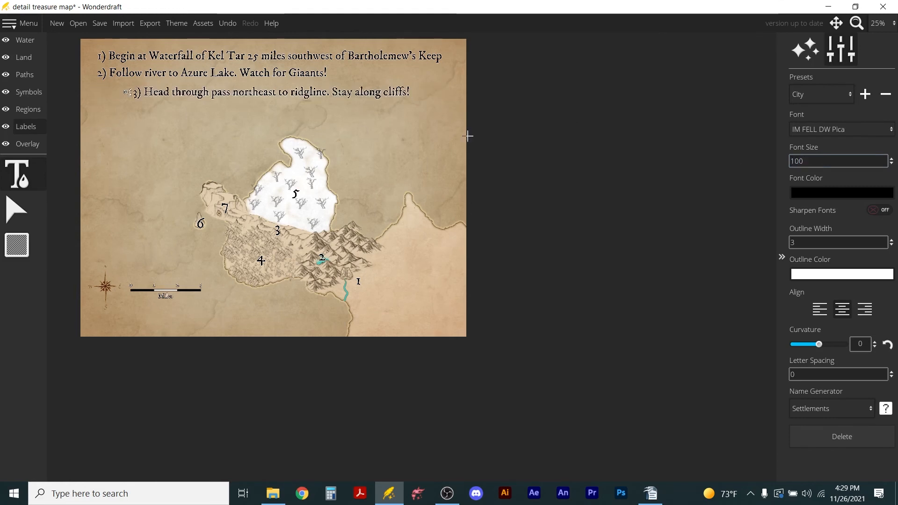
{"action": "left_click_drag", "start_coordinate": [125, 91], "coordinate": [92, 94]}
{"action": "scroll", "coordinate": [168, 70], "scroll_direction": "up", "scroll_amount": 4}
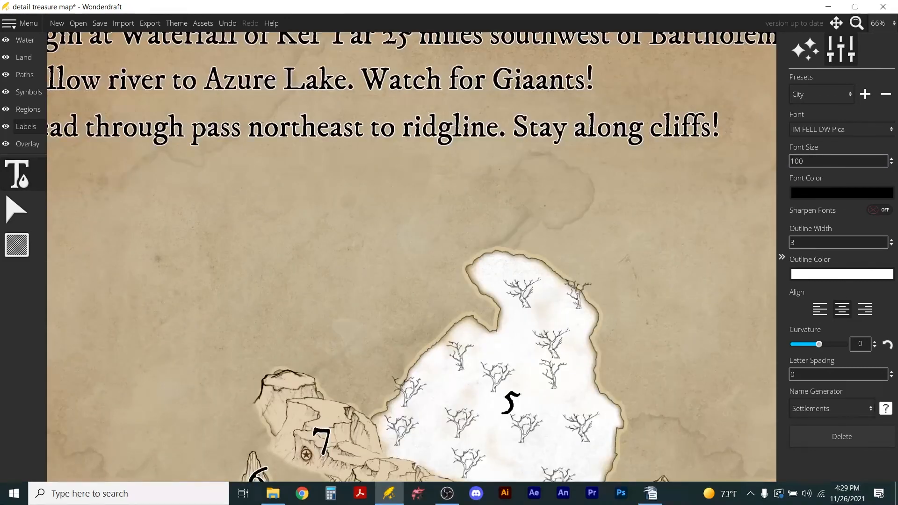
{"action": "scroll", "coordinate": [440, 144], "scroll_direction": "down", "scroll_amount": 3}
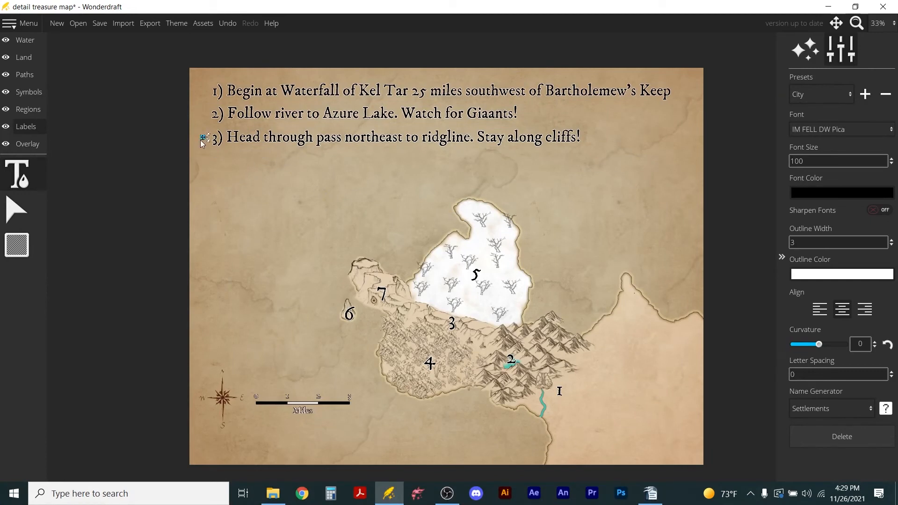
{"action": "left_click_drag", "start_coordinate": [204, 137], "coordinate": [202, 141]}
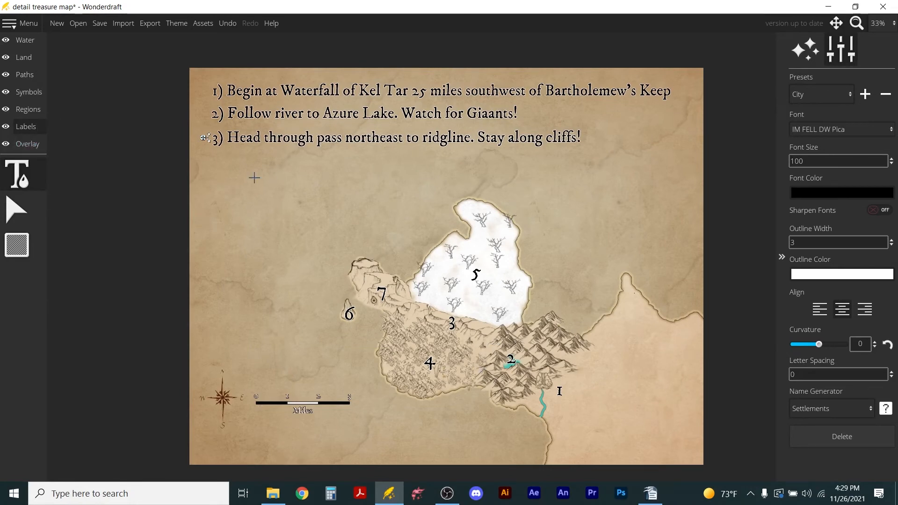
Add a fourth direction reading "4) Avoid jungle: terrible beasts!" and line it up beneath the third.
{"action": "left_click", "coordinate": [464, 167]}
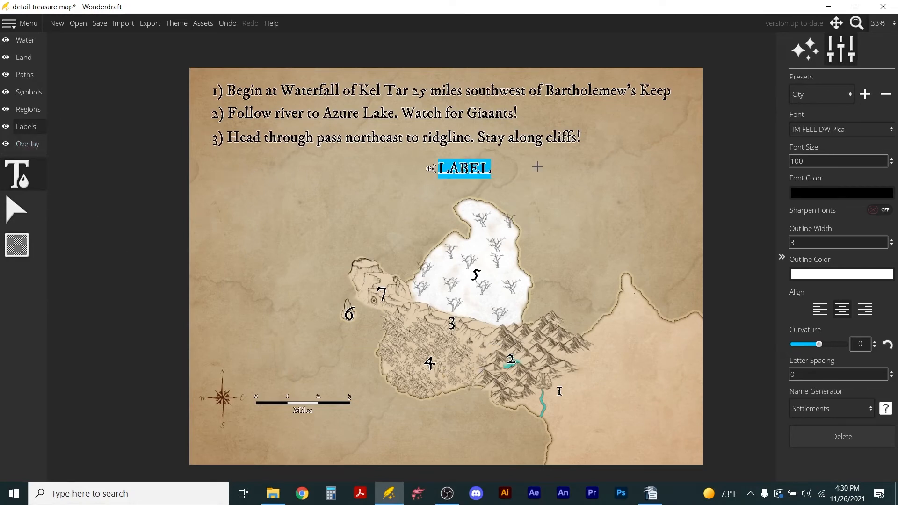
{"action": "type", "text": "4)"}
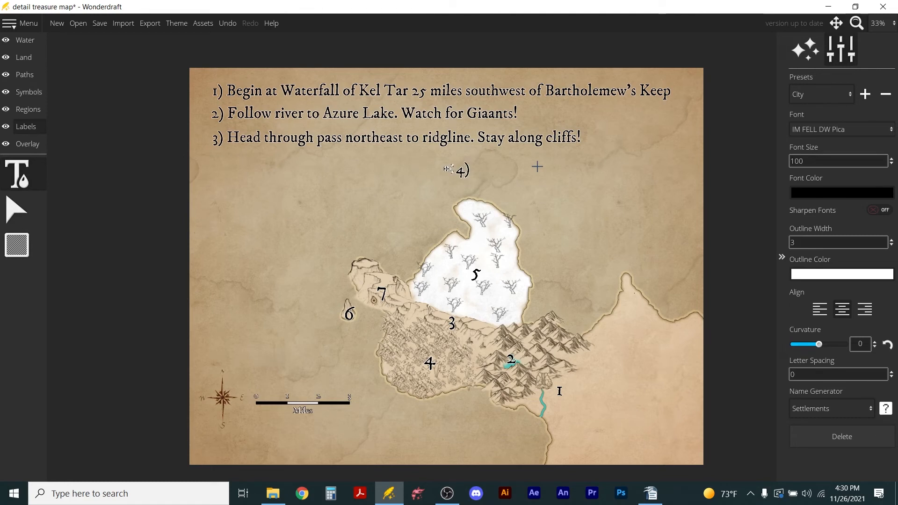
{"action": "type", "text": "Avoid jungle"}
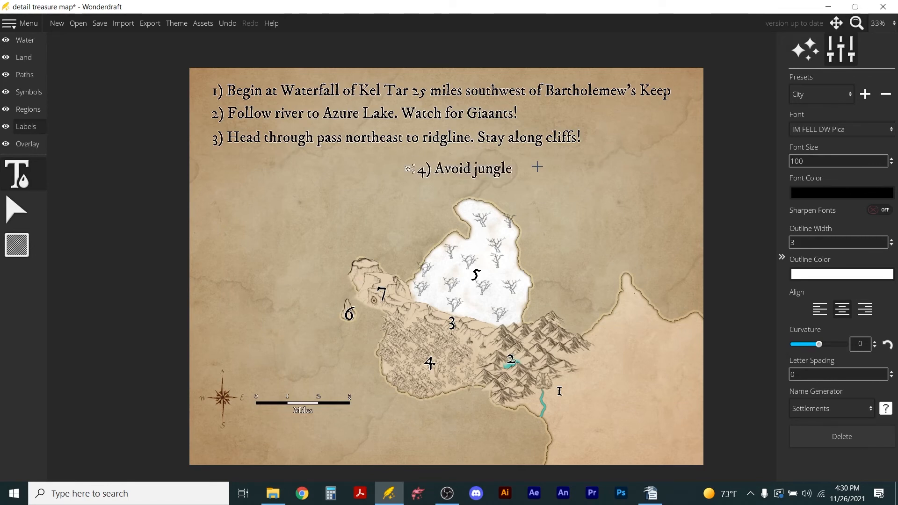
{"action": "type", "text": ":"}
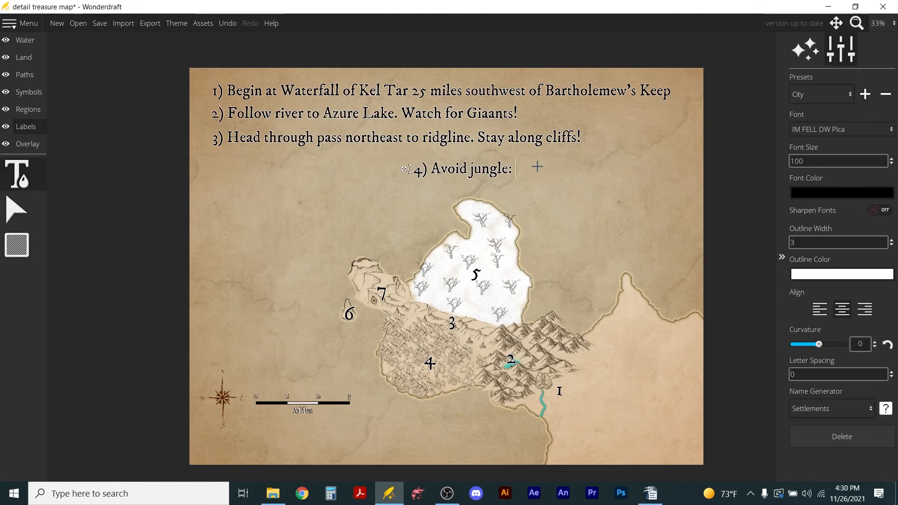
{"action": "type", "text": " terrible bea"}
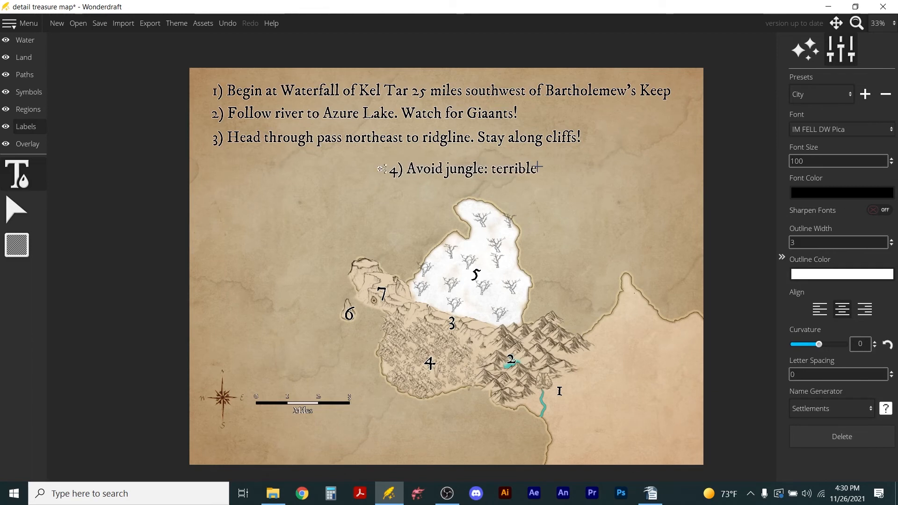
{"action": "type", "text": "sts!"}
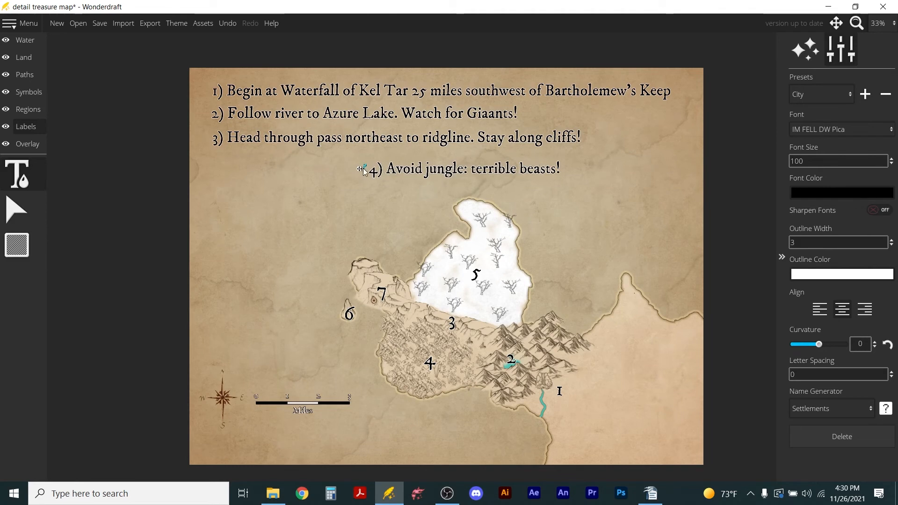
{"action": "left_click_drag", "start_coordinate": [364, 172], "coordinate": [202, 163]}
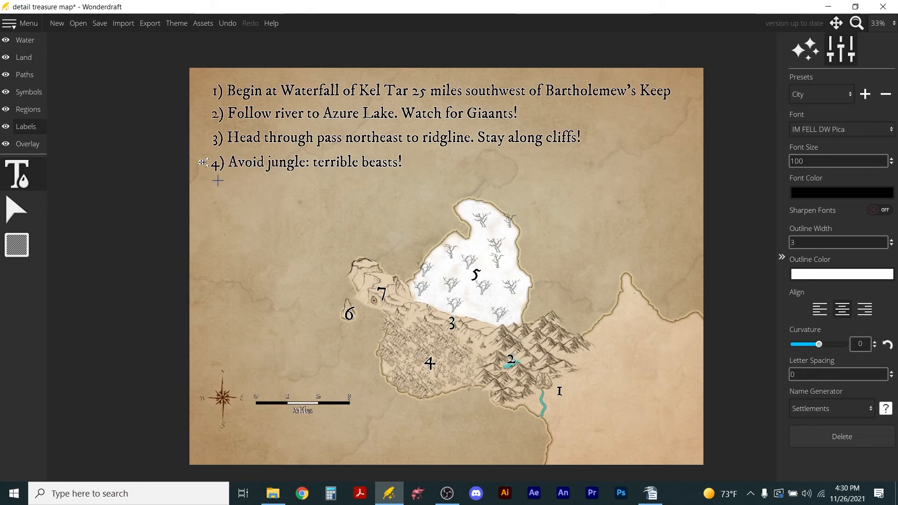
Add a fifth label reading "5) Land of Smoke and Fire" and line it up beneath the fourth direction.
{"action": "left_click", "coordinate": [355, 187]}
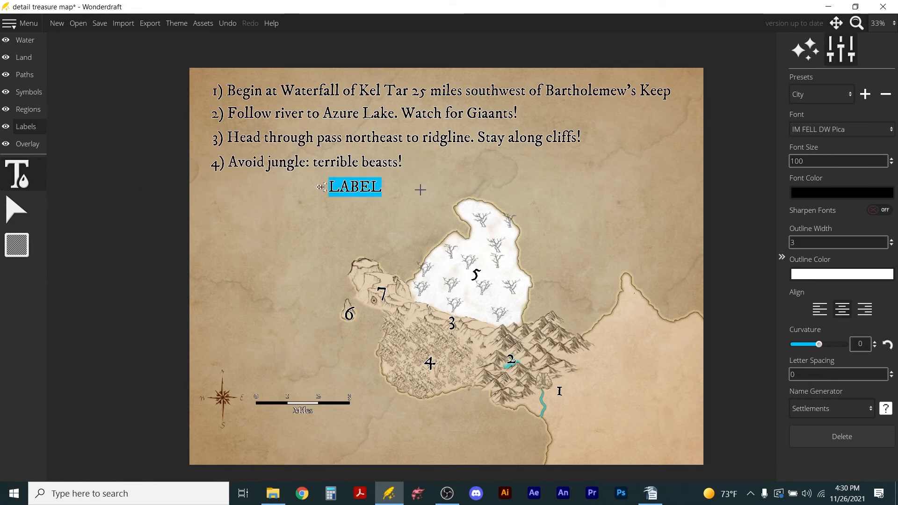
{"action": "type", "text": "Land of "}
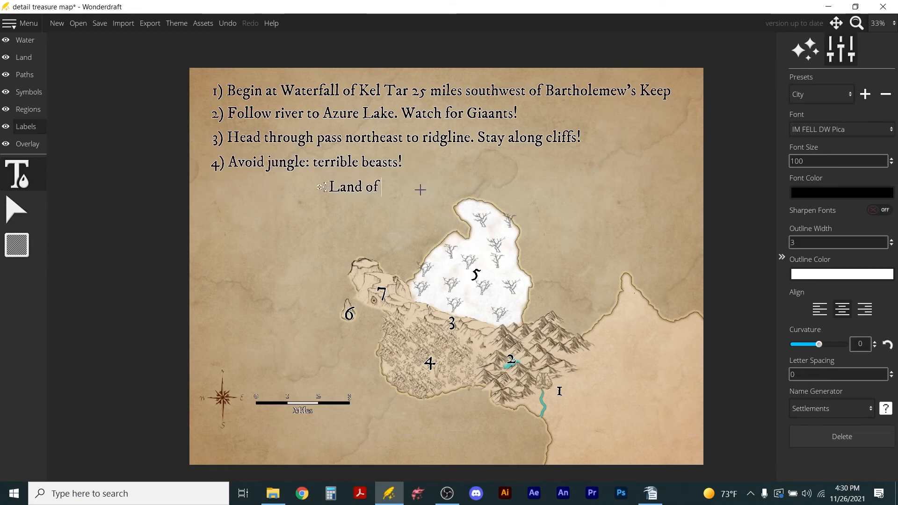
{"action": "type", "text": "Smoke"}
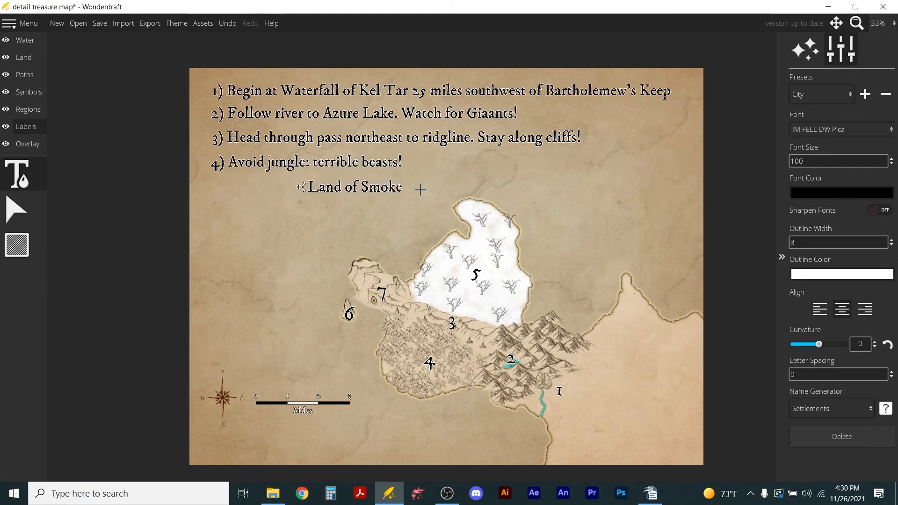
{"action": "type", "text": " and Fire"}
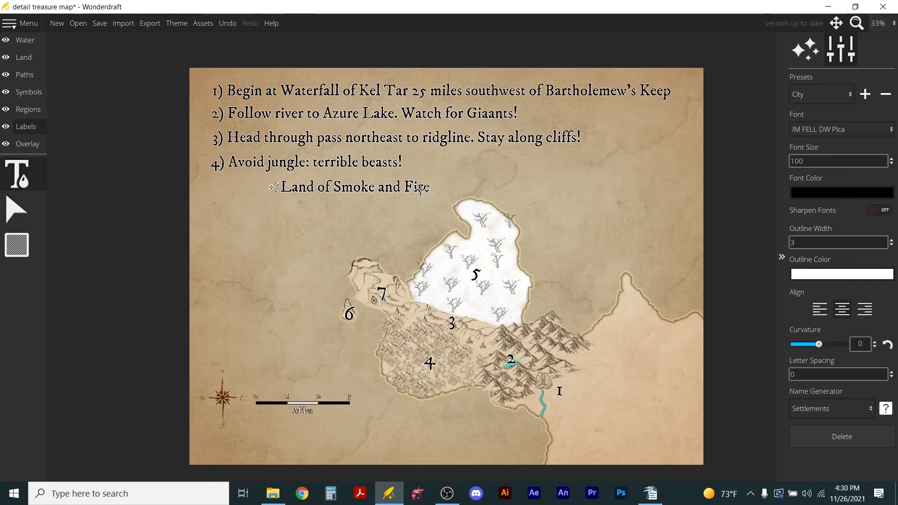
{"action": "left_click_drag", "start_coordinate": [273, 187], "coordinate": [215, 193]}
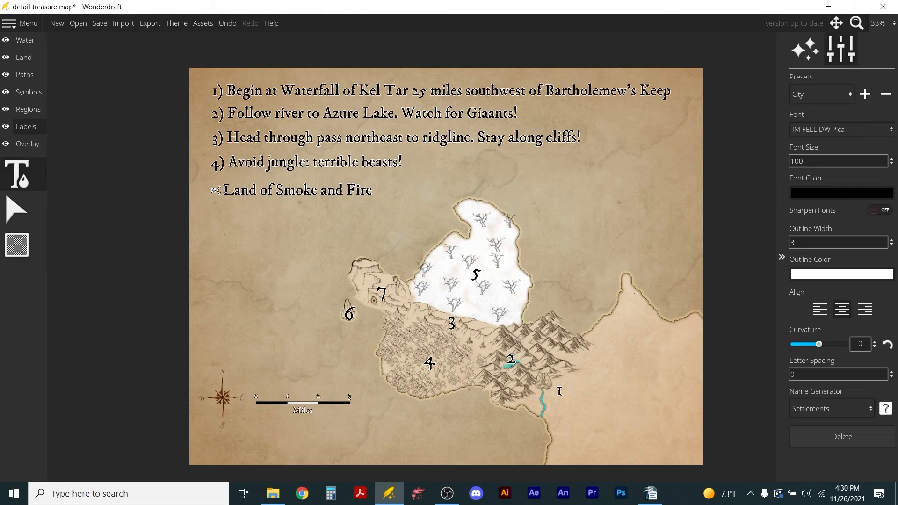
{"action": "type", "text": "5)"}
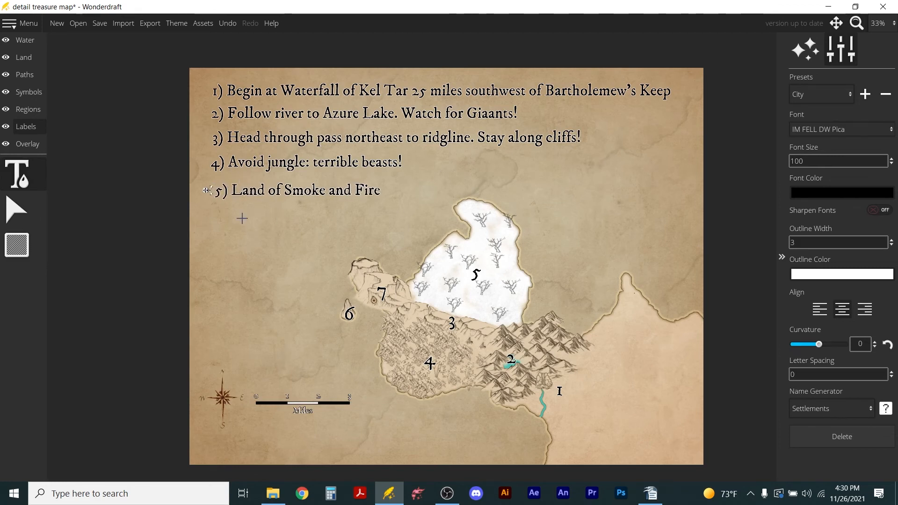
{"action": "left_click_drag", "start_coordinate": [208, 193], "coordinate": [203, 192]}
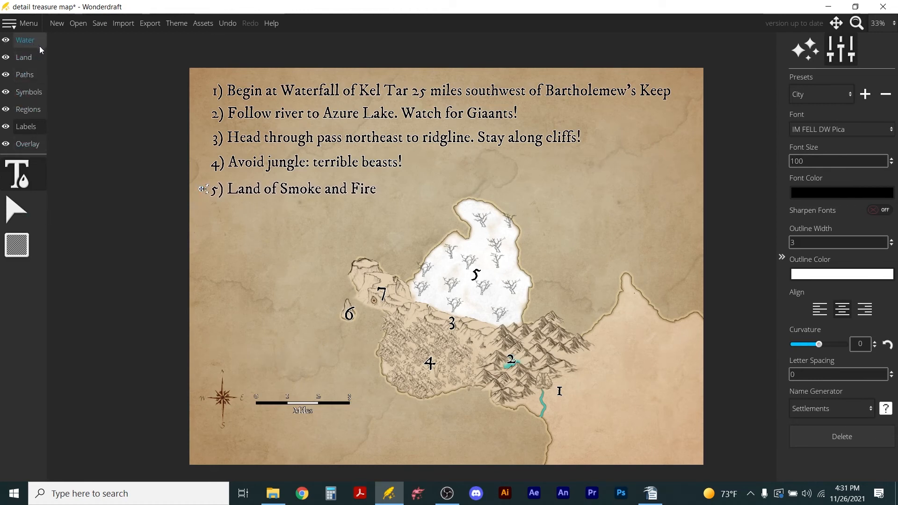
Add a sixth label reading "6) Dagger Rock" and line it up beneath the fifth.
{"action": "left_click", "coordinate": [231, 220]}
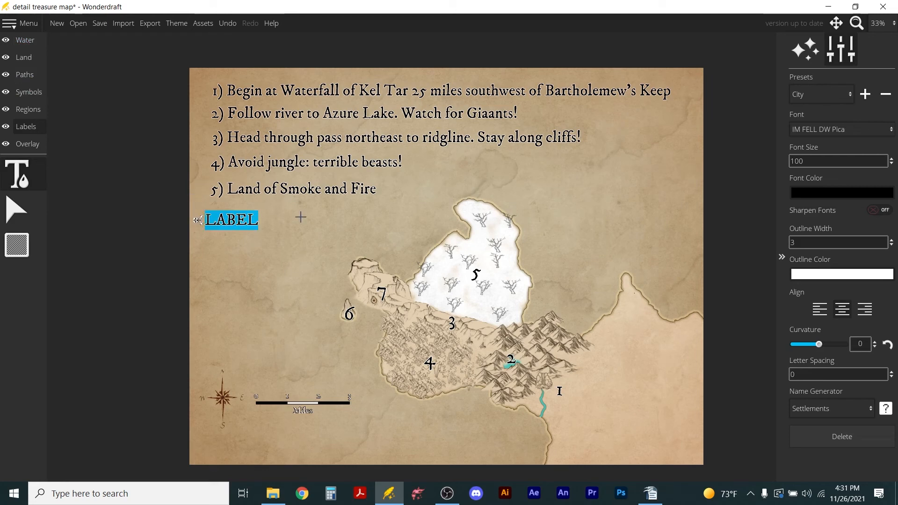
{"action": "type", "text": "6)"}
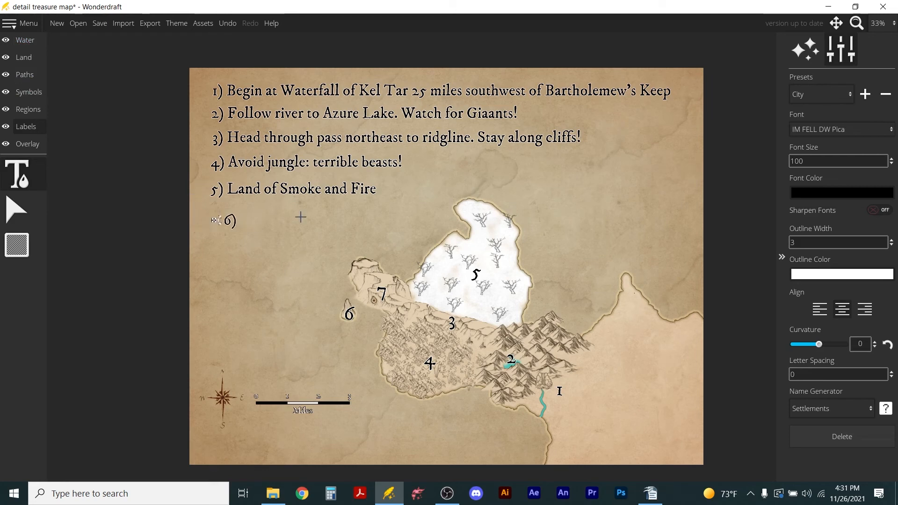
{"action": "type", "text": " Dagger Rock"}
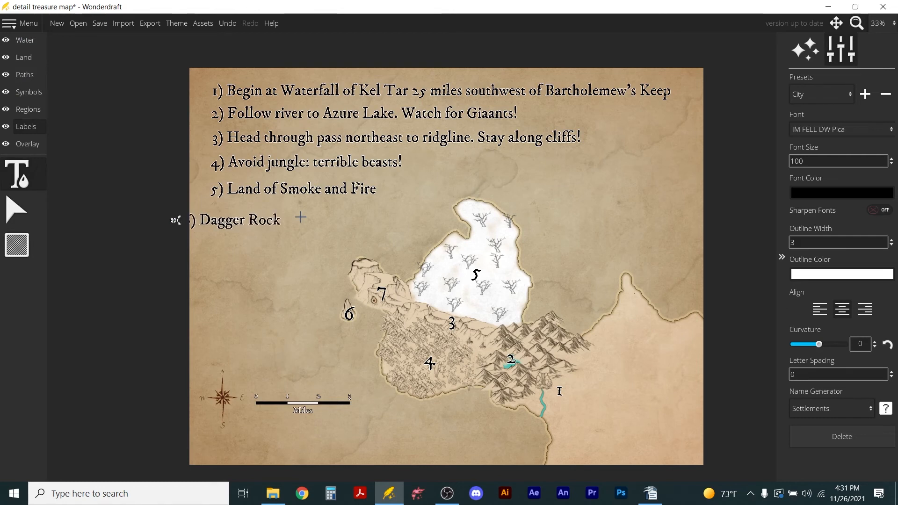
{"action": "left_click_drag", "start_coordinate": [176, 220], "coordinate": [200, 218]}
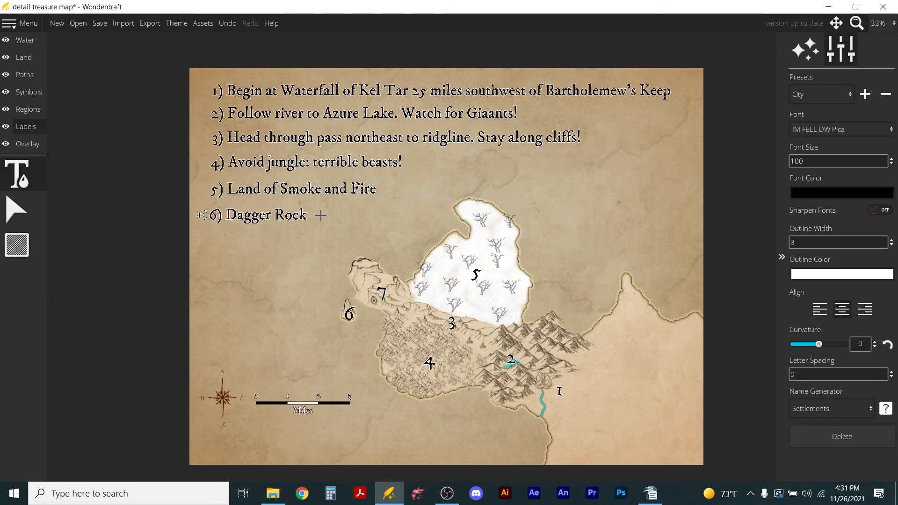
Add a seventh label reading "7) Treasure Cave: 1/2 mile northeast of Dagger Rock" and line it up beneath the sixth.
{"action": "left_click", "coordinate": [227, 251]}
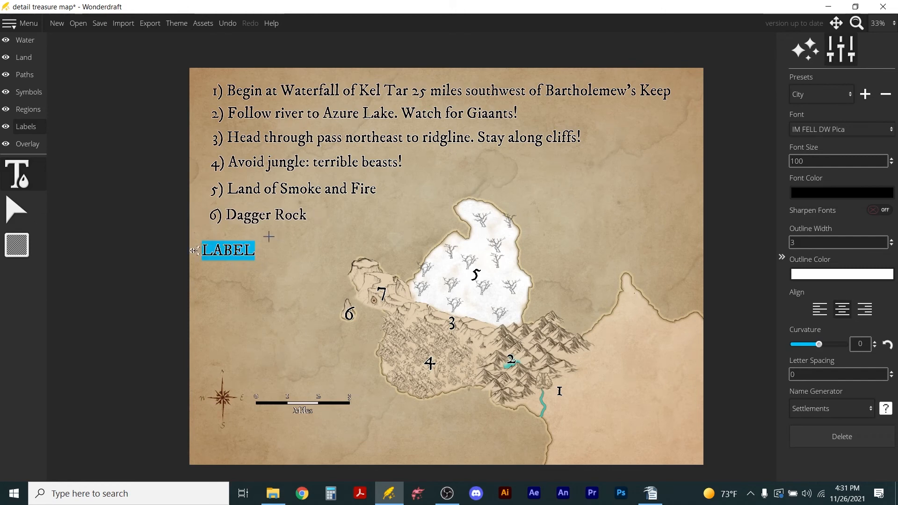
{"action": "type", "text": "7)"}
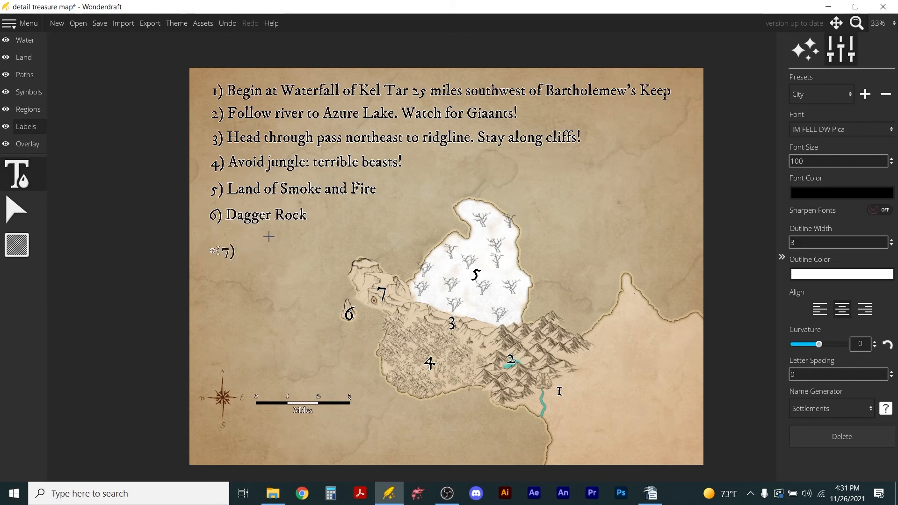
{"action": "type", "text": " Treasure"}
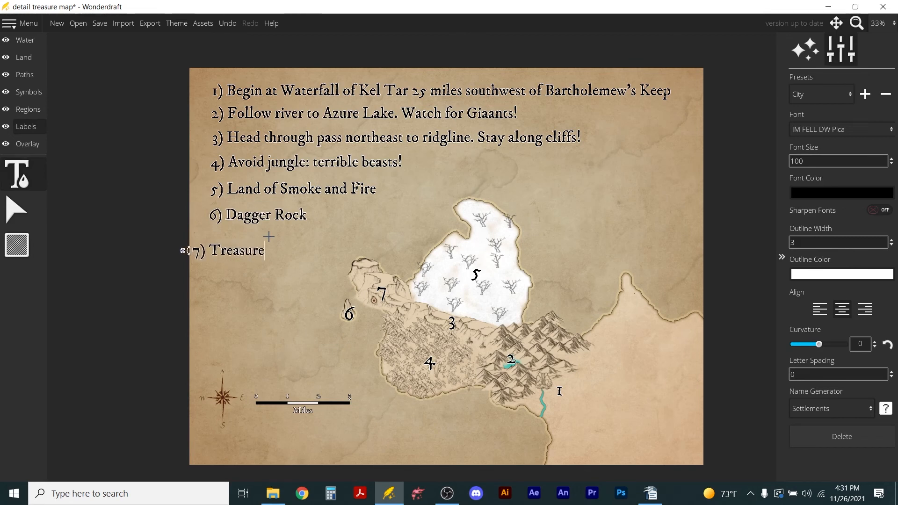
{"action": "type", "text": " Cave: "}
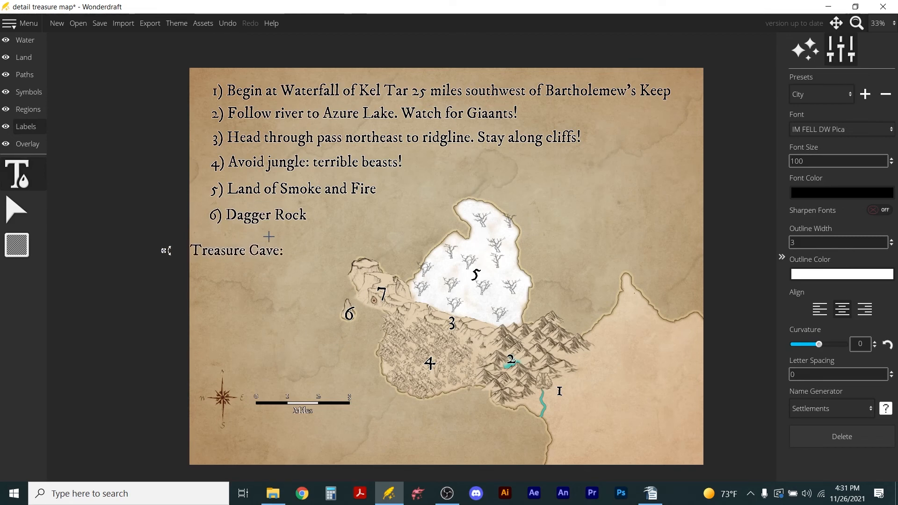
{"action": "type", "text": "1/2 mile"}
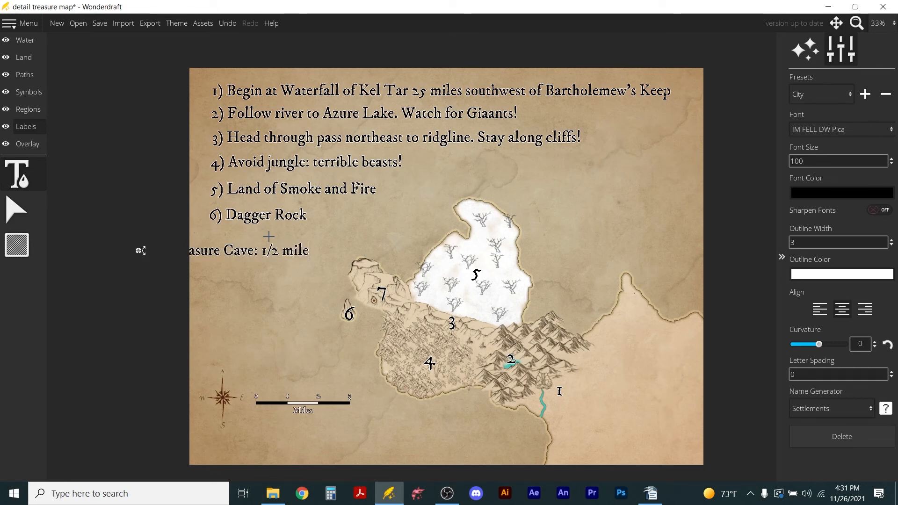
{"action": "key", "text": "Return"}
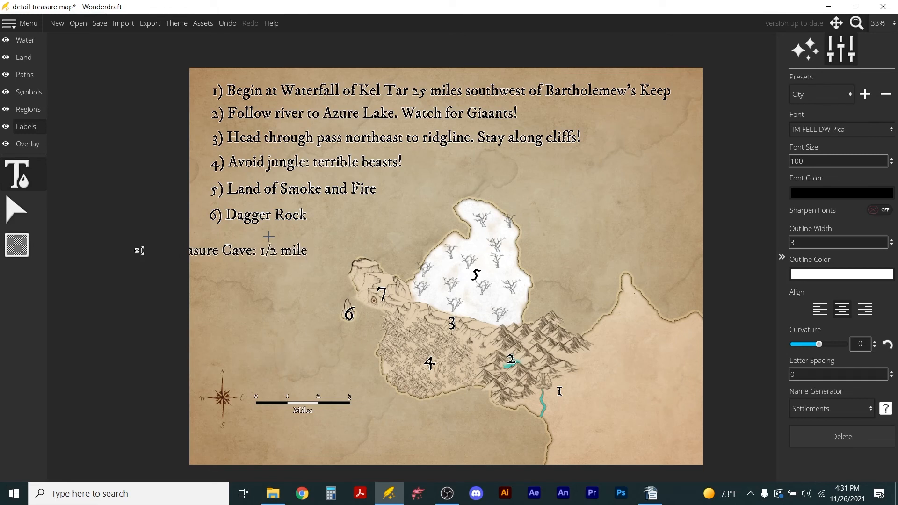
{"action": "type", "text": "northeast"}
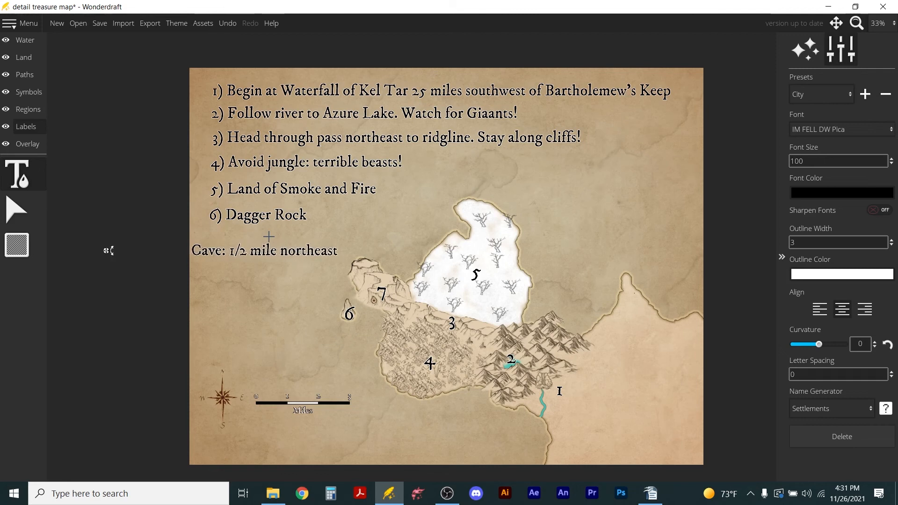
{"action": "type", "text": " of Dagger"}
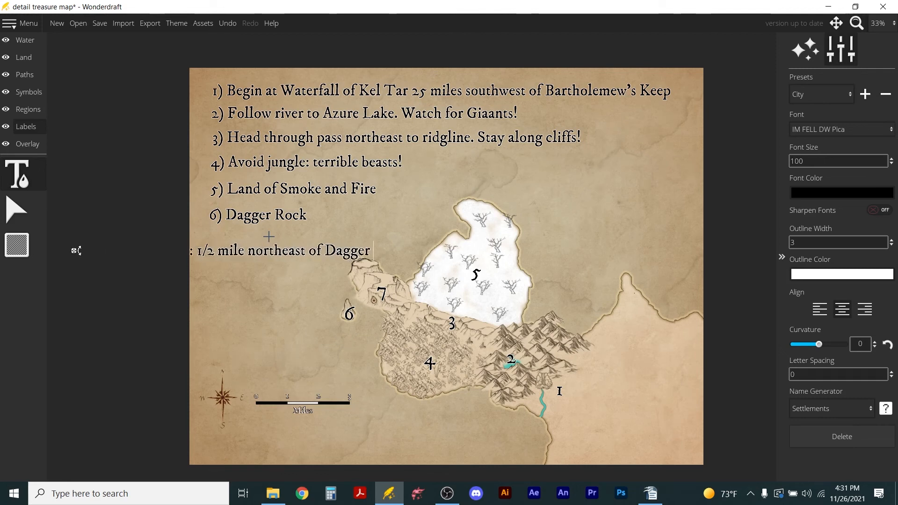
{"action": "type", "text": " Rock"}
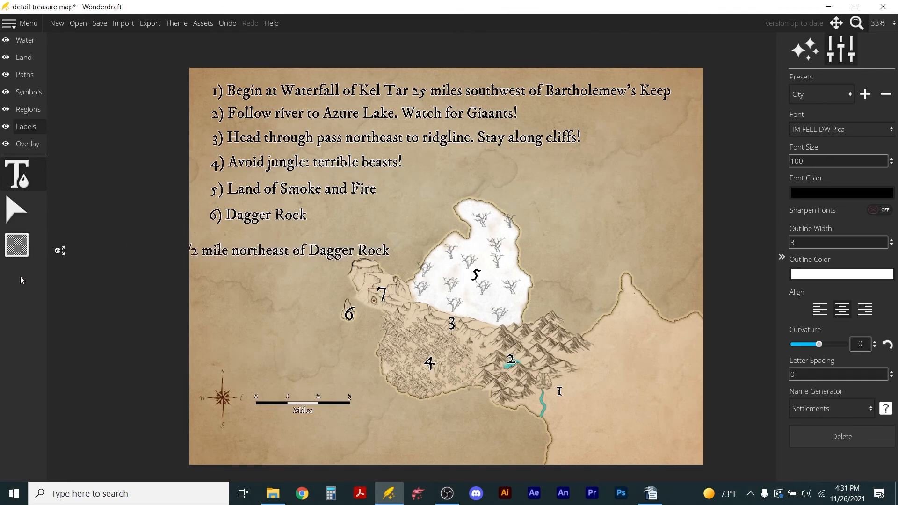
{"action": "left_click_drag", "start_coordinate": [58, 255], "coordinate": [198, 242]}
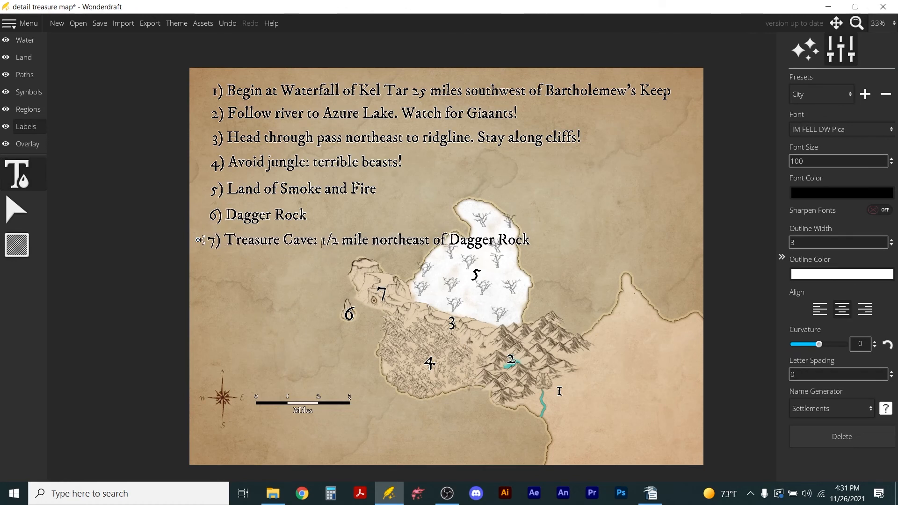
Cut ": 1/2 mile northeast of Dagger Rock" out of the seventh direction and place it as a separate label below.
{"action": "left_click_drag", "start_coordinate": [313, 241], "coordinate": [535, 245]}
{"action": "key", "text": "ctrl+c"}
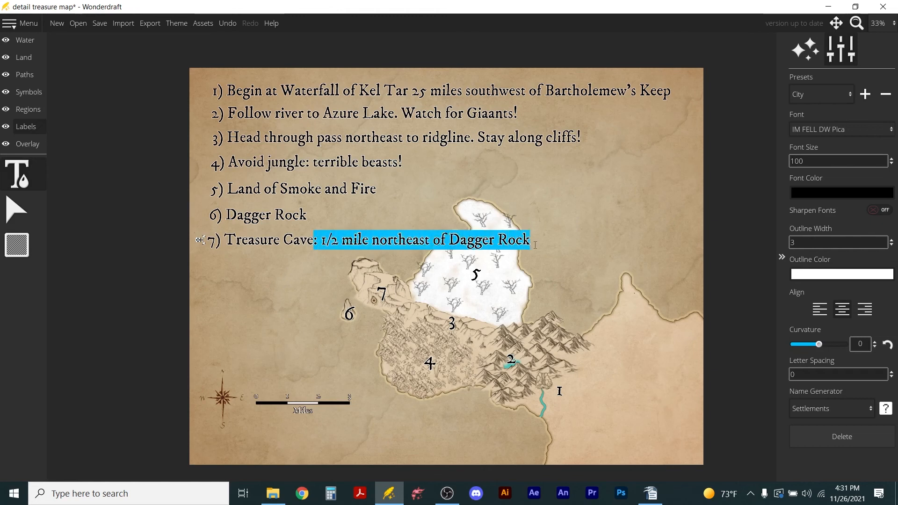
{"action": "key", "text": "BackSpace"}
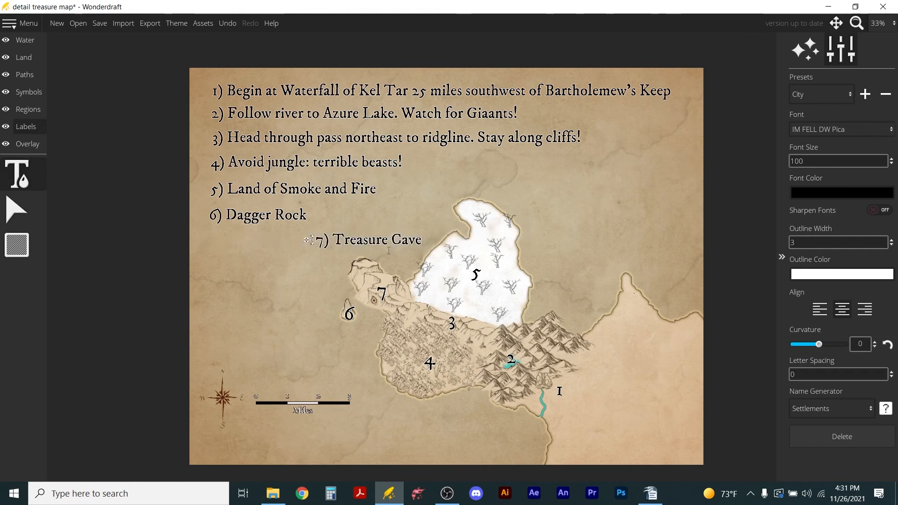
{"action": "left_click", "coordinate": [312, 274]}
{"action": "key", "text": "ctrl+v"}
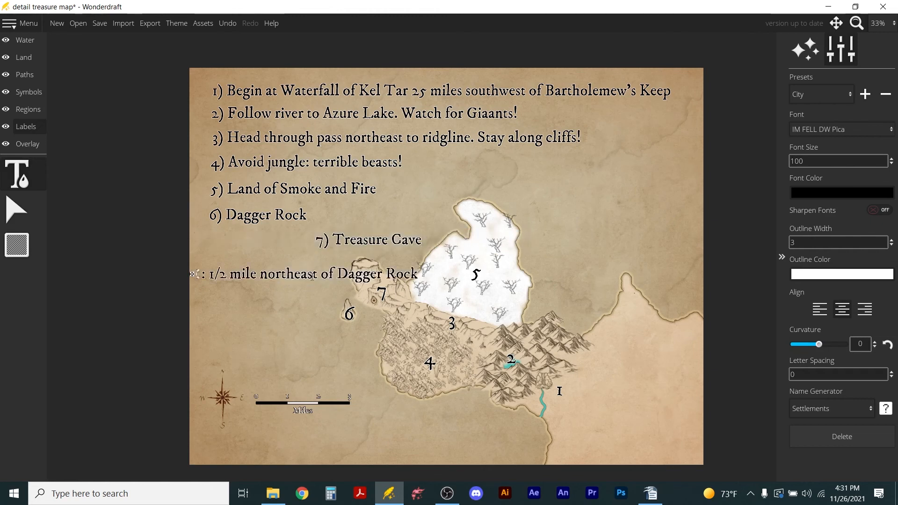
{"action": "mouse_move", "coordinate": [193, 274]}
{"action": "left_mouse_down"}
{"action": "mouse_move", "coordinate": [230, 255]}
{"action": "mouse_move", "coordinate": [208, 269]}
{"action": "left_mouse_up"}
Line up the shortened seventh direction beneath the sixth and make it read "7) Treasure Cave:".
{"action": "left_click_drag", "start_coordinate": [309, 240], "coordinate": [202, 237]}
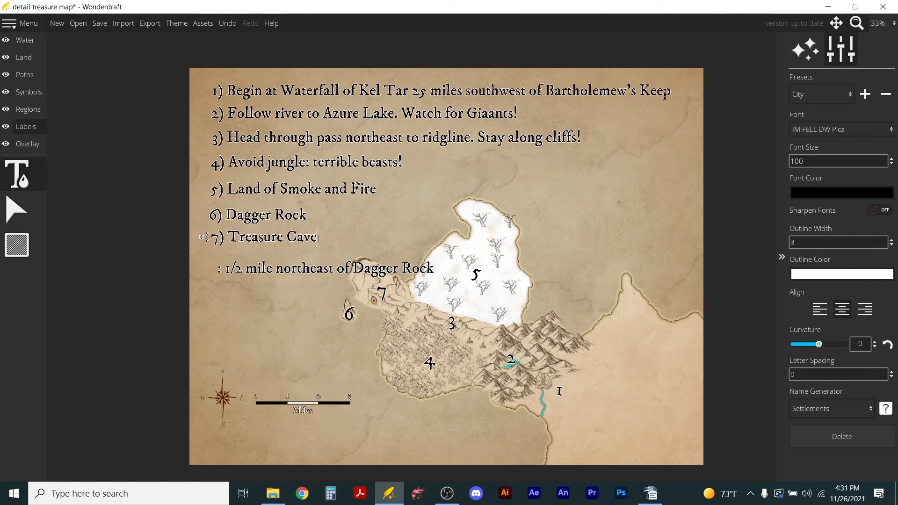
{"action": "type", "text": ":"}
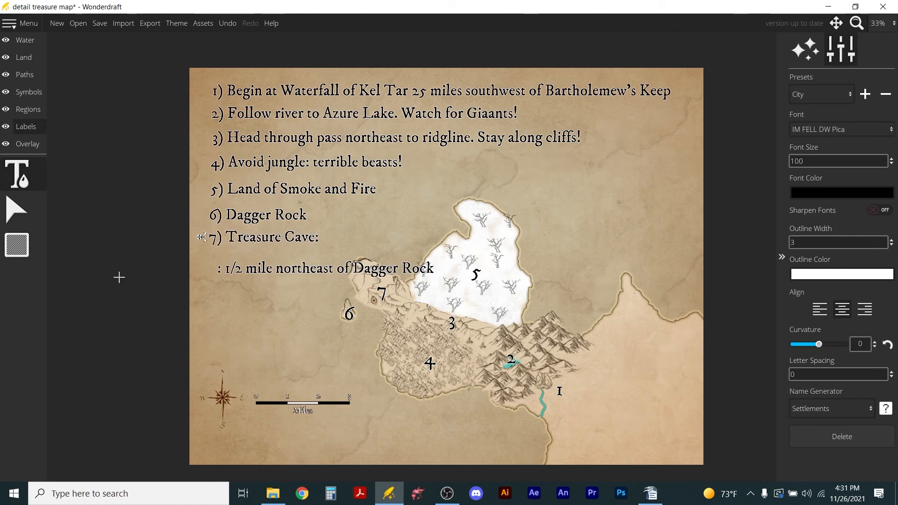
Remove the leading colon from the "1/2 mile northeast of Dagger Rock" label and align it closely beneath "7) Treasure Cave:".
{"action": "left_click", "coordinate": [208, 268]}
{"action": "key", "text": "Delete"}
{"action": "left_click_drag", "start_coordinate": [209, 268], "coordinate": [202, 259]}
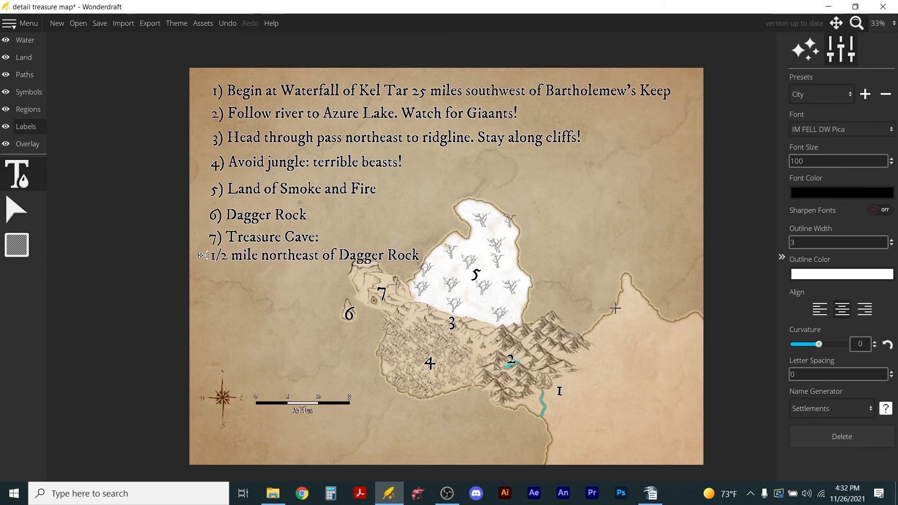
{"action": "left_click_drag", "start_coordinate": [202, 258], "coordinate": [202, 261]}
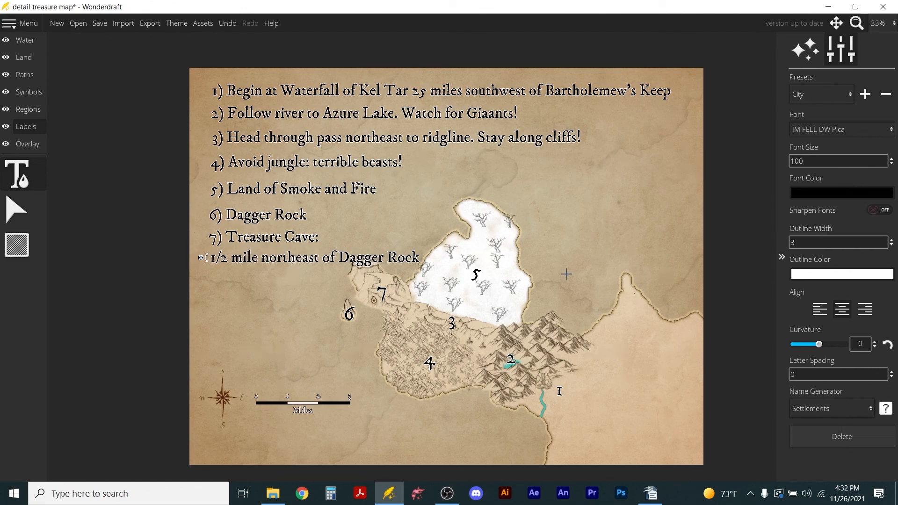
{"action": "scroll", "coordinate": [543, 242], "scroll_direction": "down", "scroll_amount": 1}
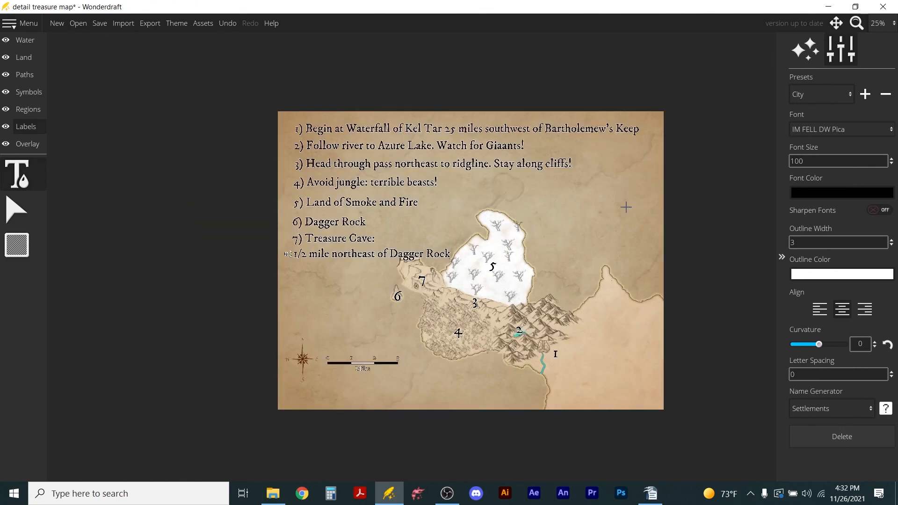
{"action": "scroll", "coordinate": [627, 208], "scroll_direction": "up", "scroll_amount": 1}
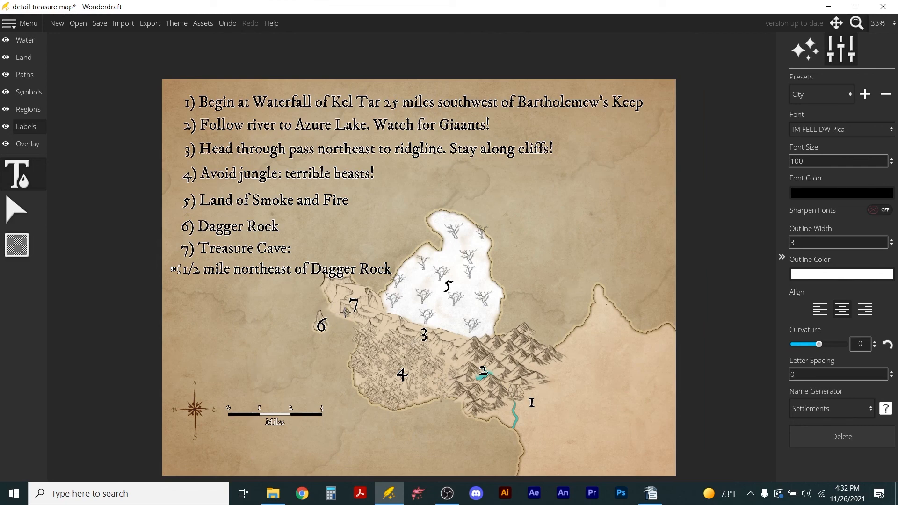
{"action": "scroll", "coordinate": [327, 310], "scroll_direction": "up", "scroll_amount": 5}
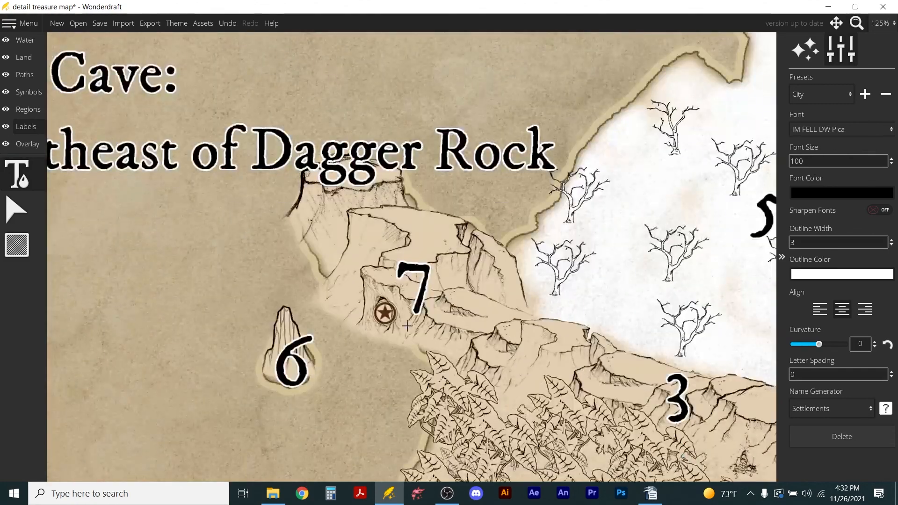
{"action": "scroll", "coordinate": [349, 307], "scroll_direction": "down", "scroll_amount": 5}
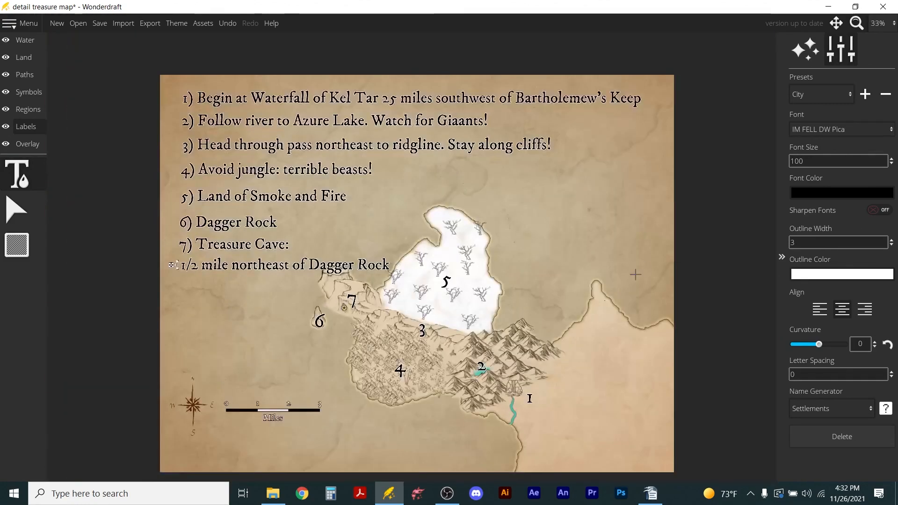